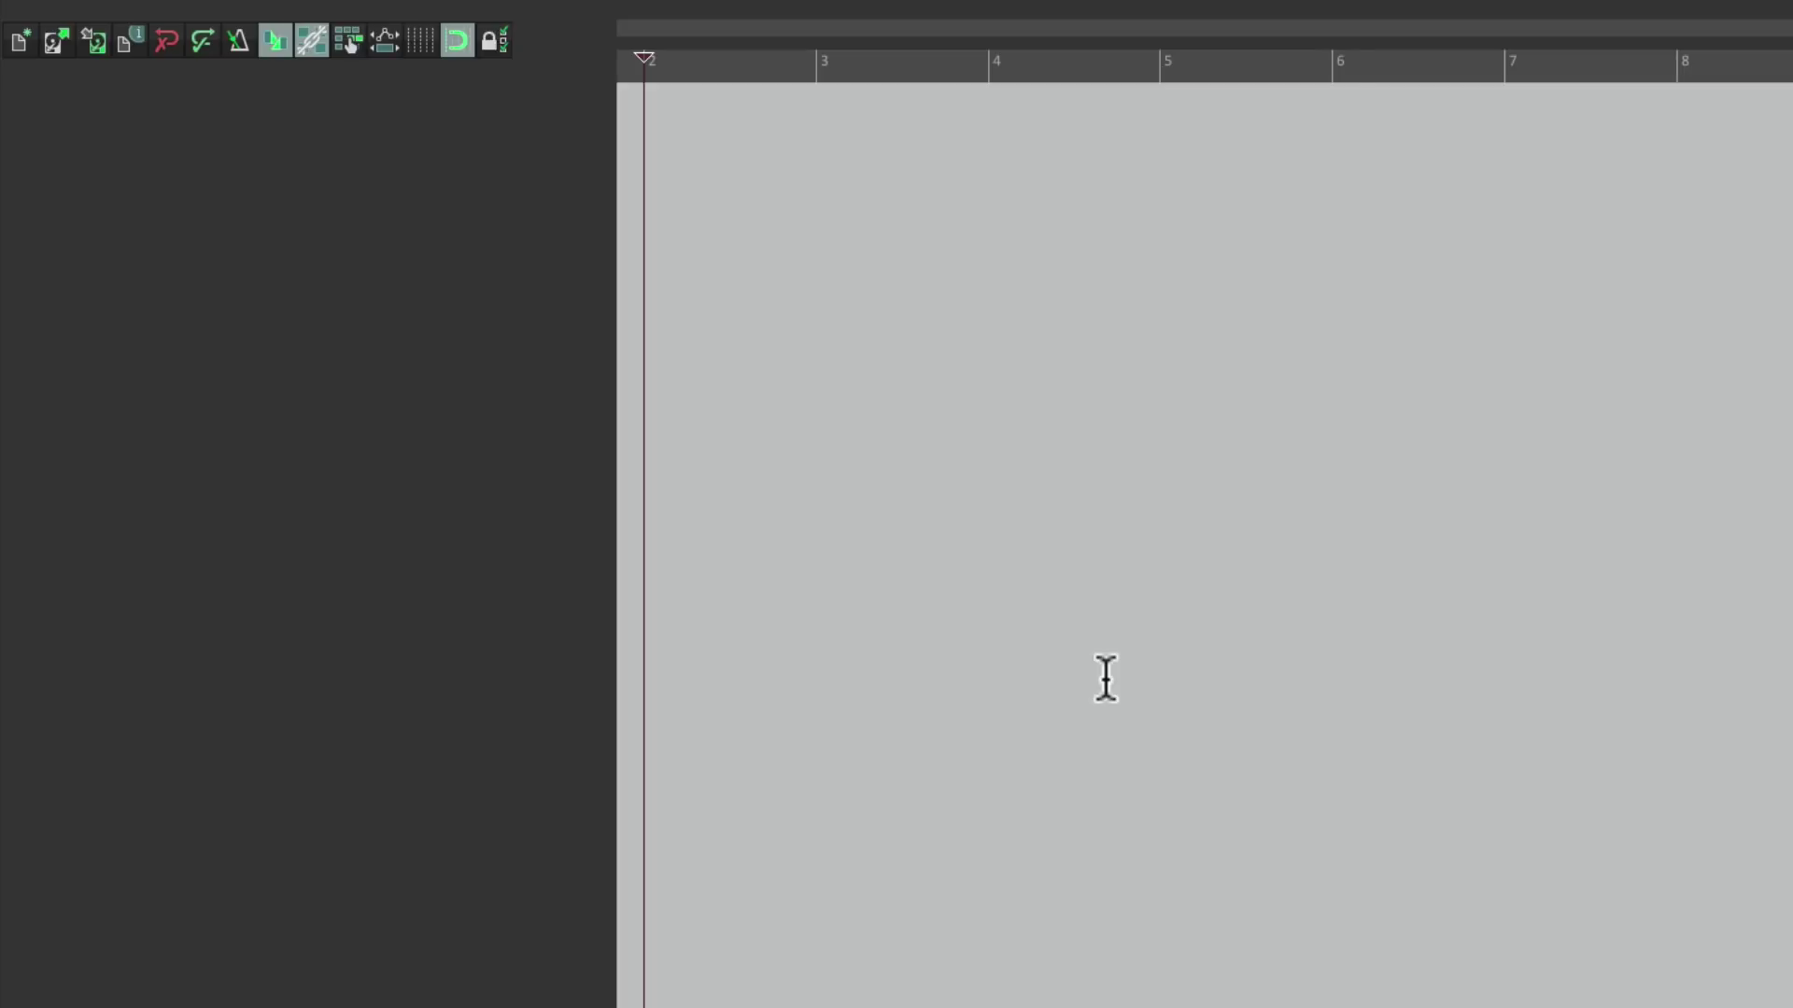
Insert Pexels Videos 1959209.mp4 from the Exported Files folder as a new track.
click(364, 15)
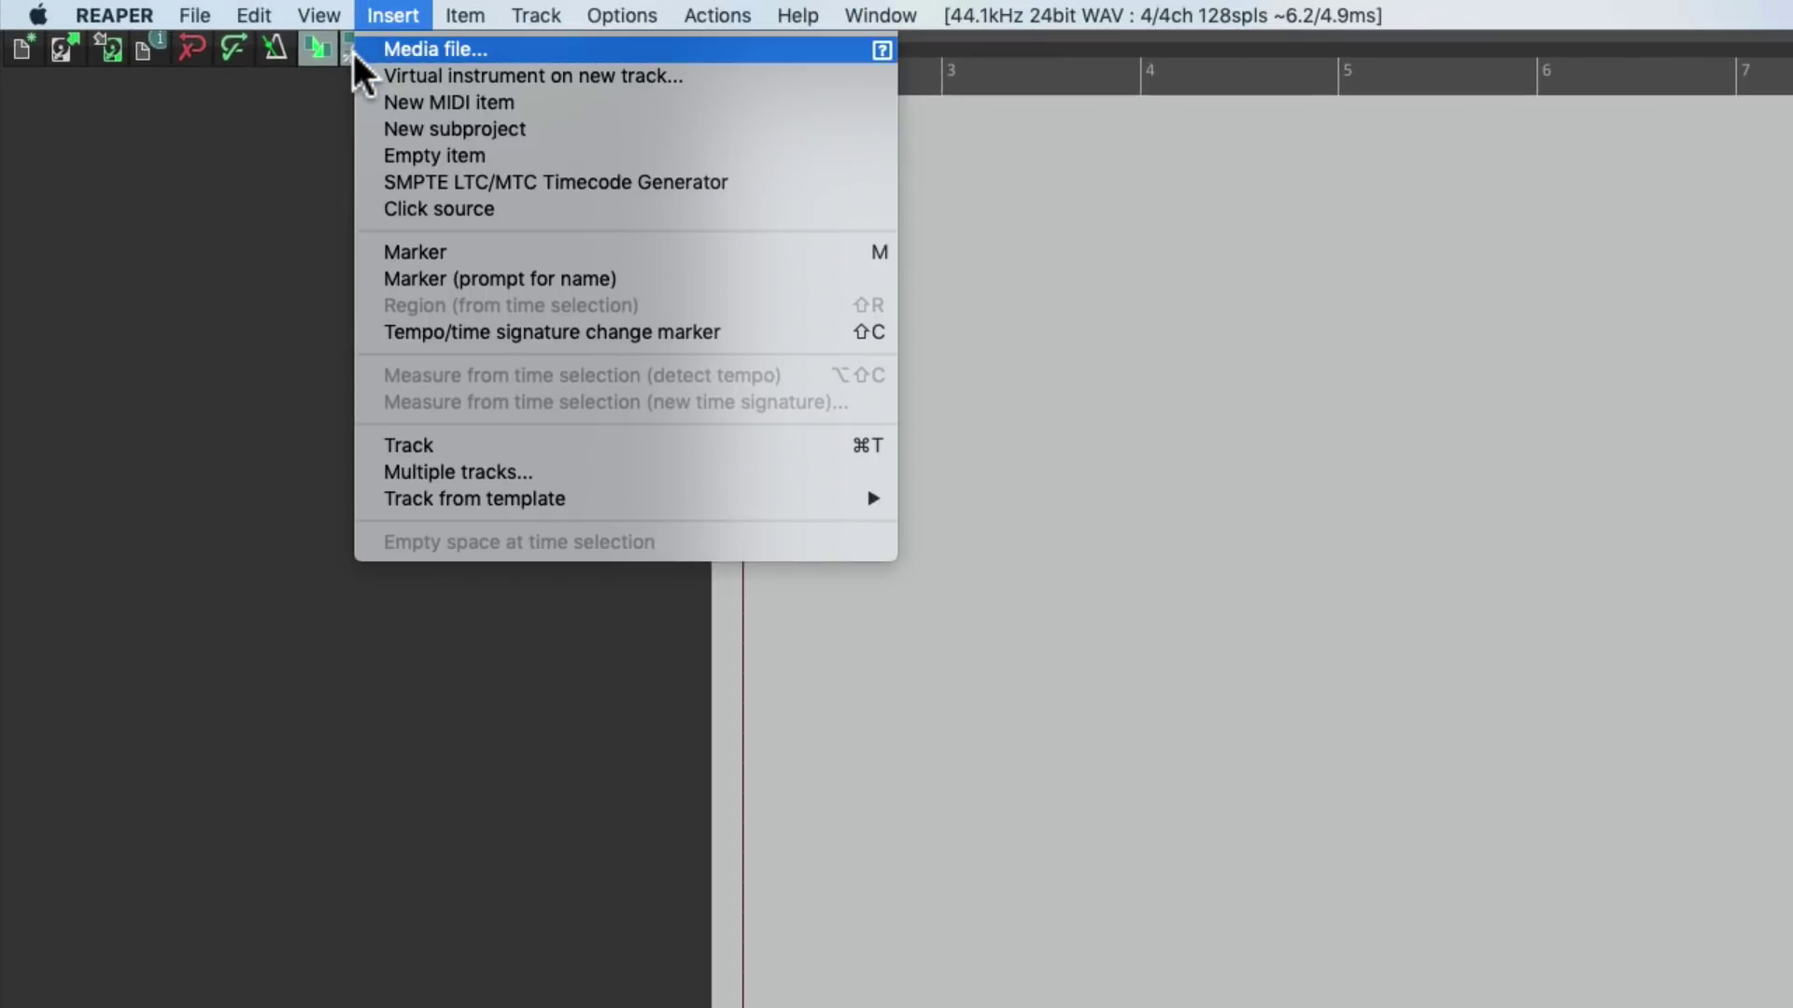
click(354, 52)
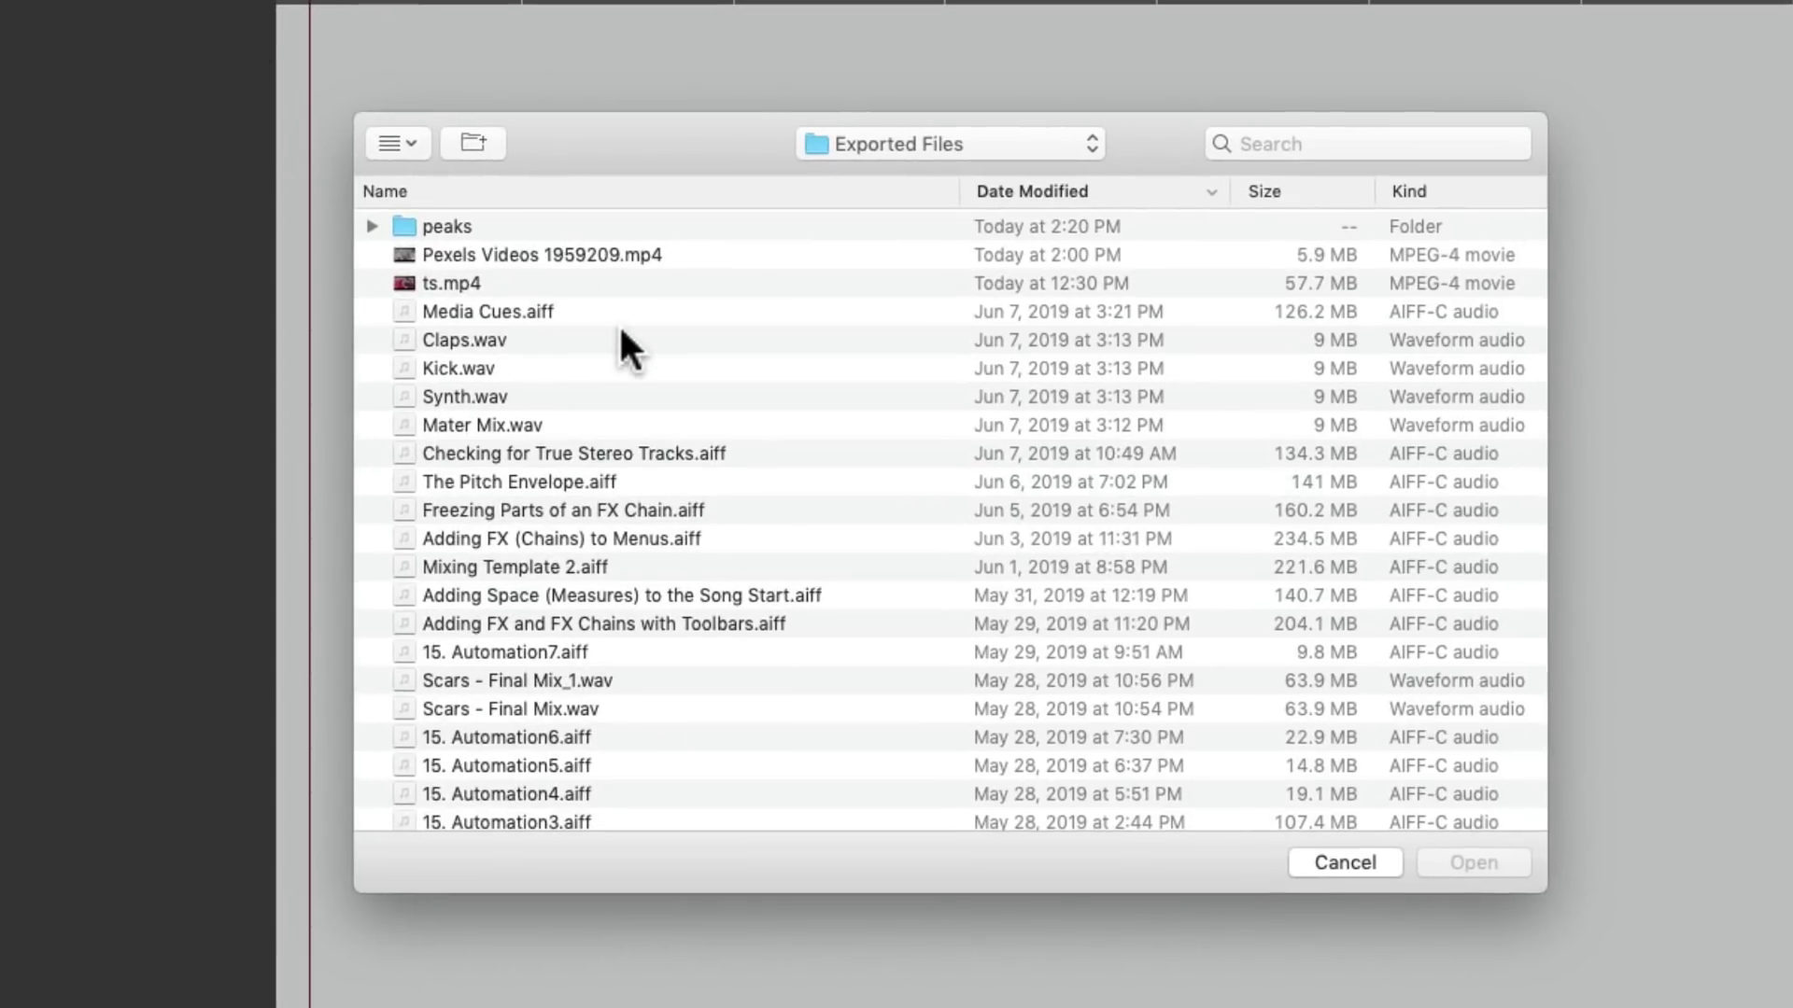
click(725, 255)
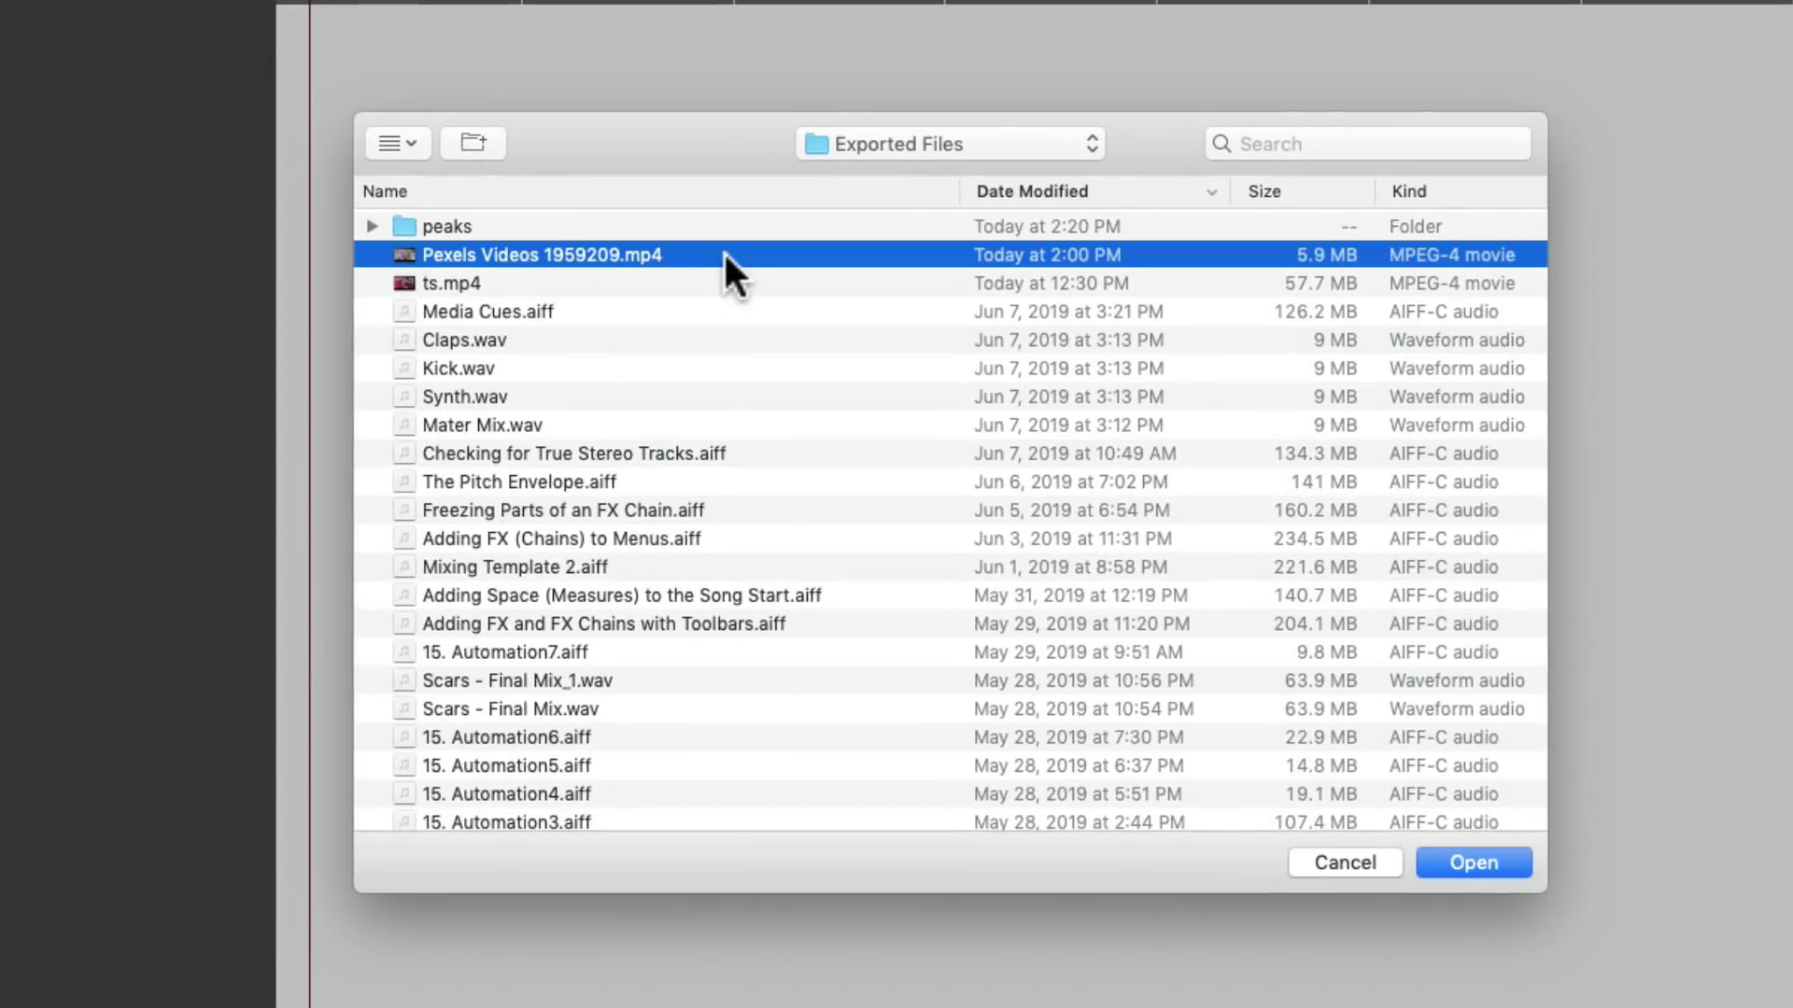
double_click(677, 255)
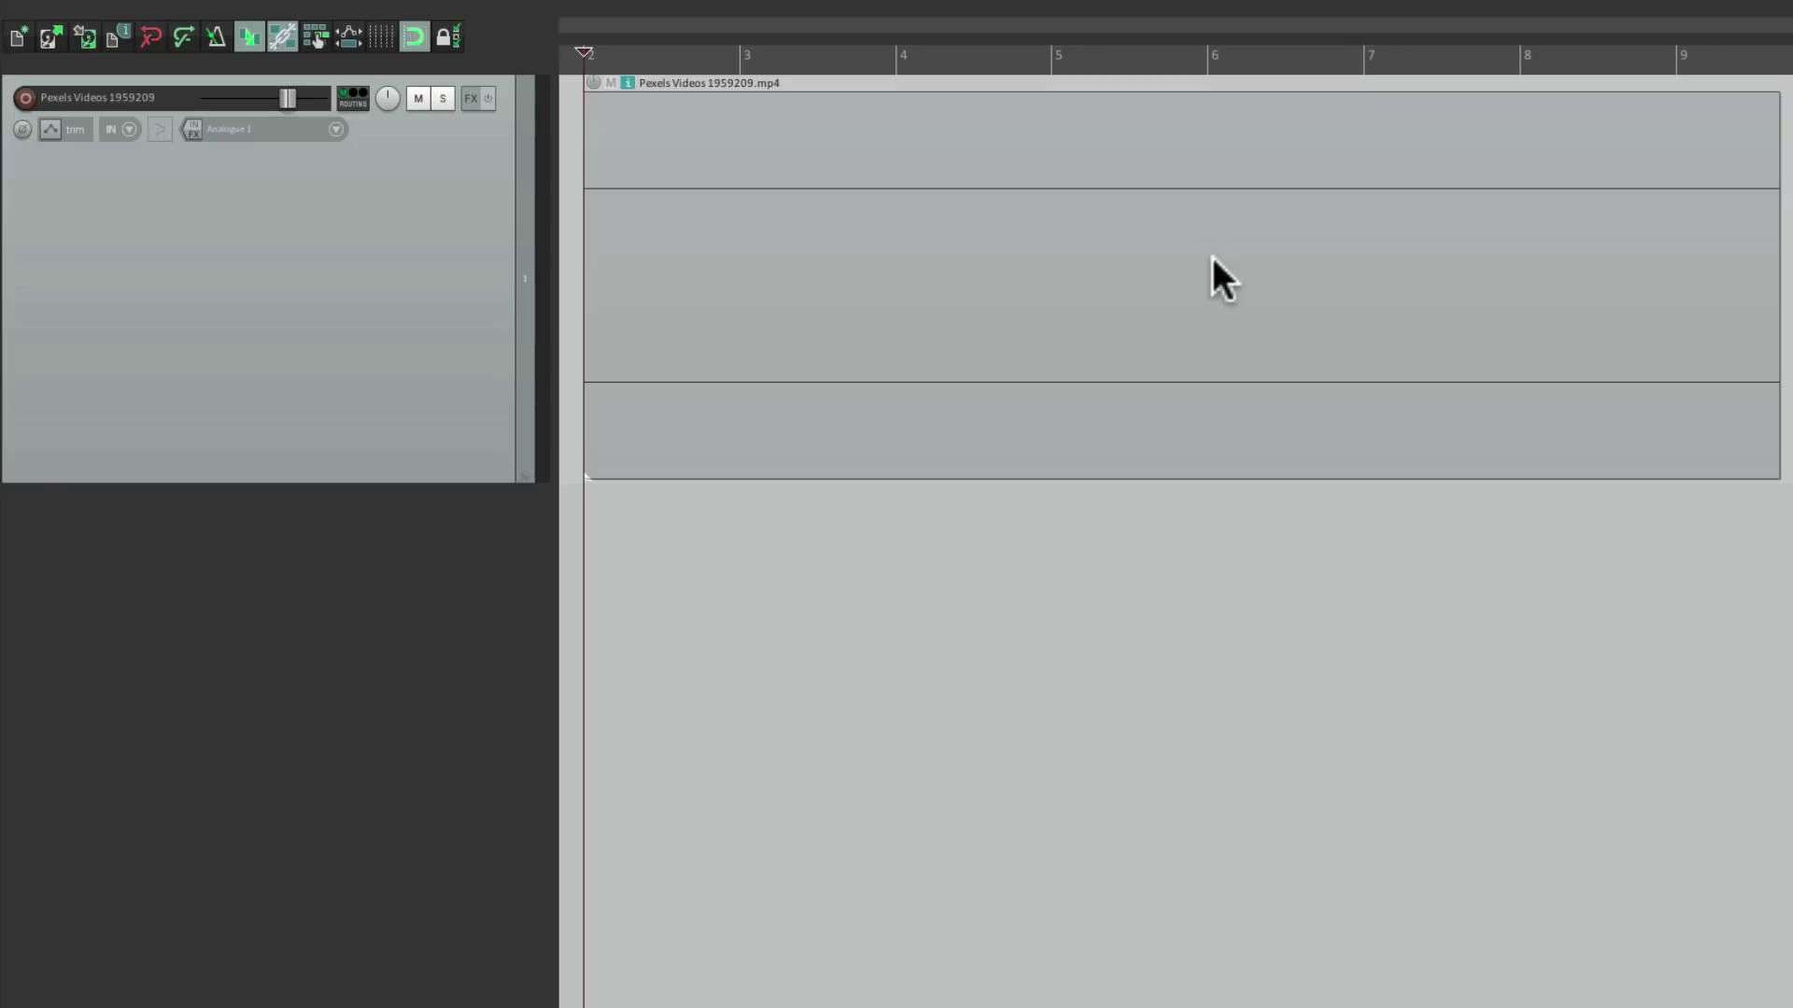
Open the Video Window, play the footage in it, and enlarge the preview window.
key(space)
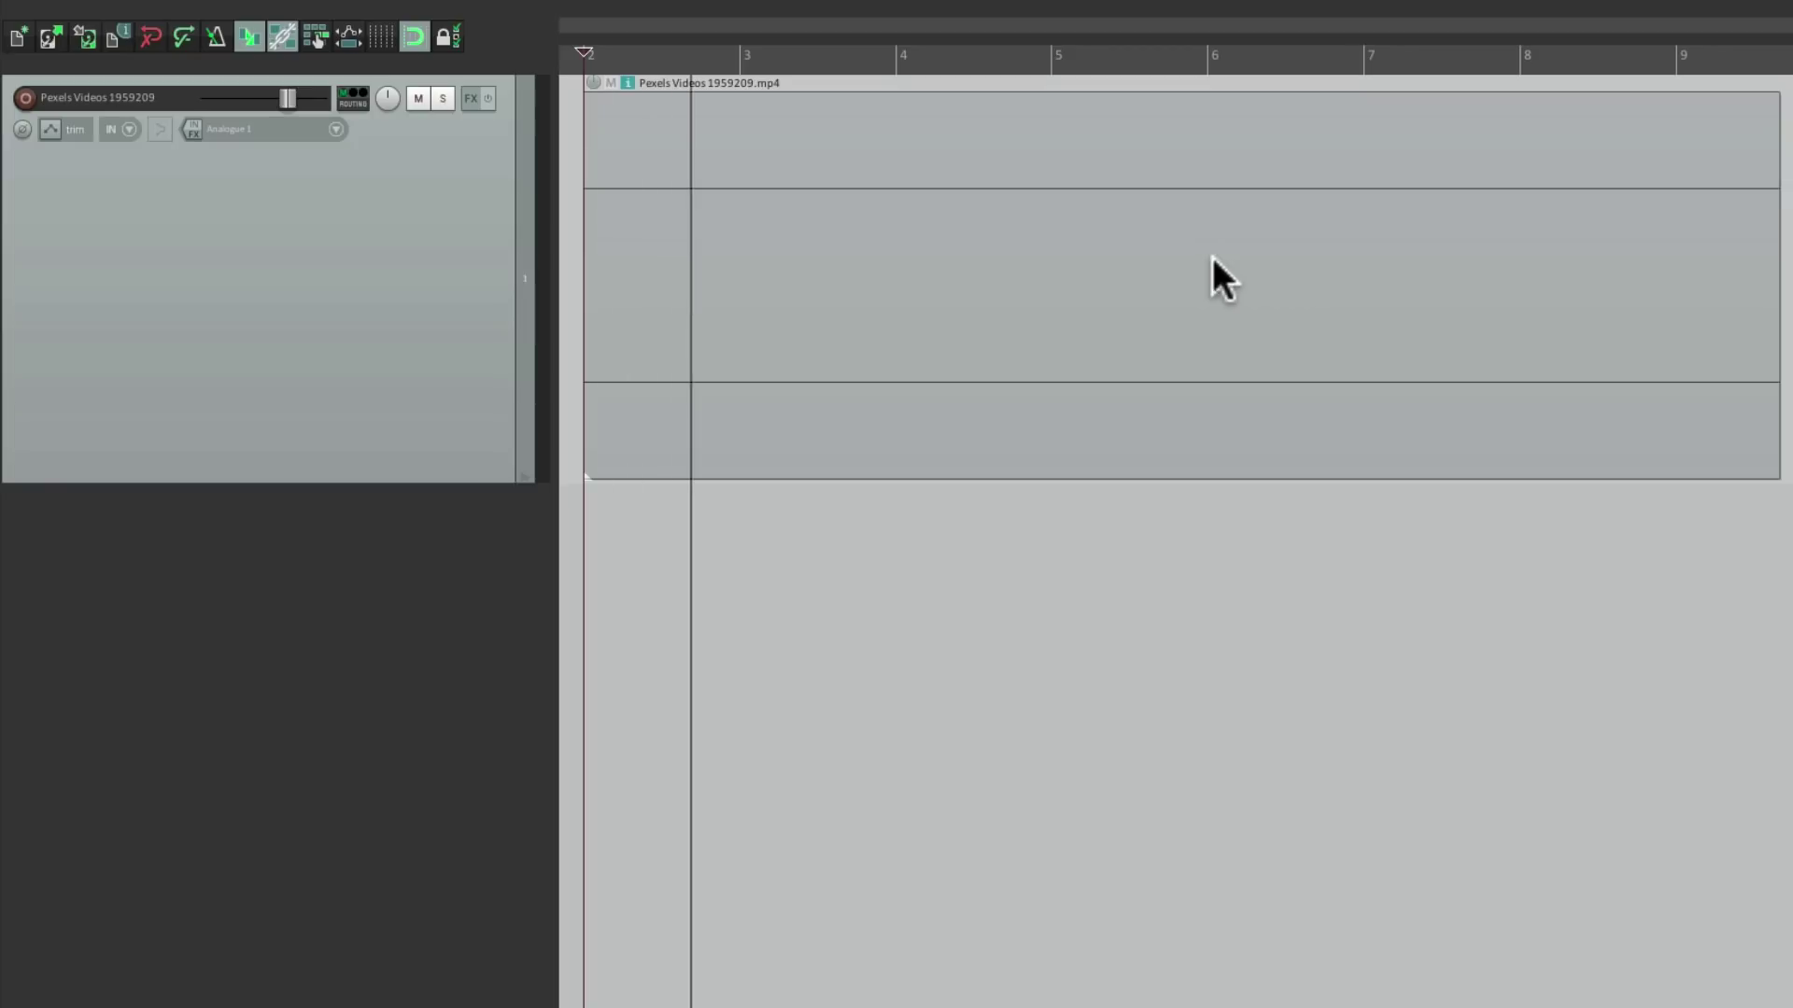
key(space)
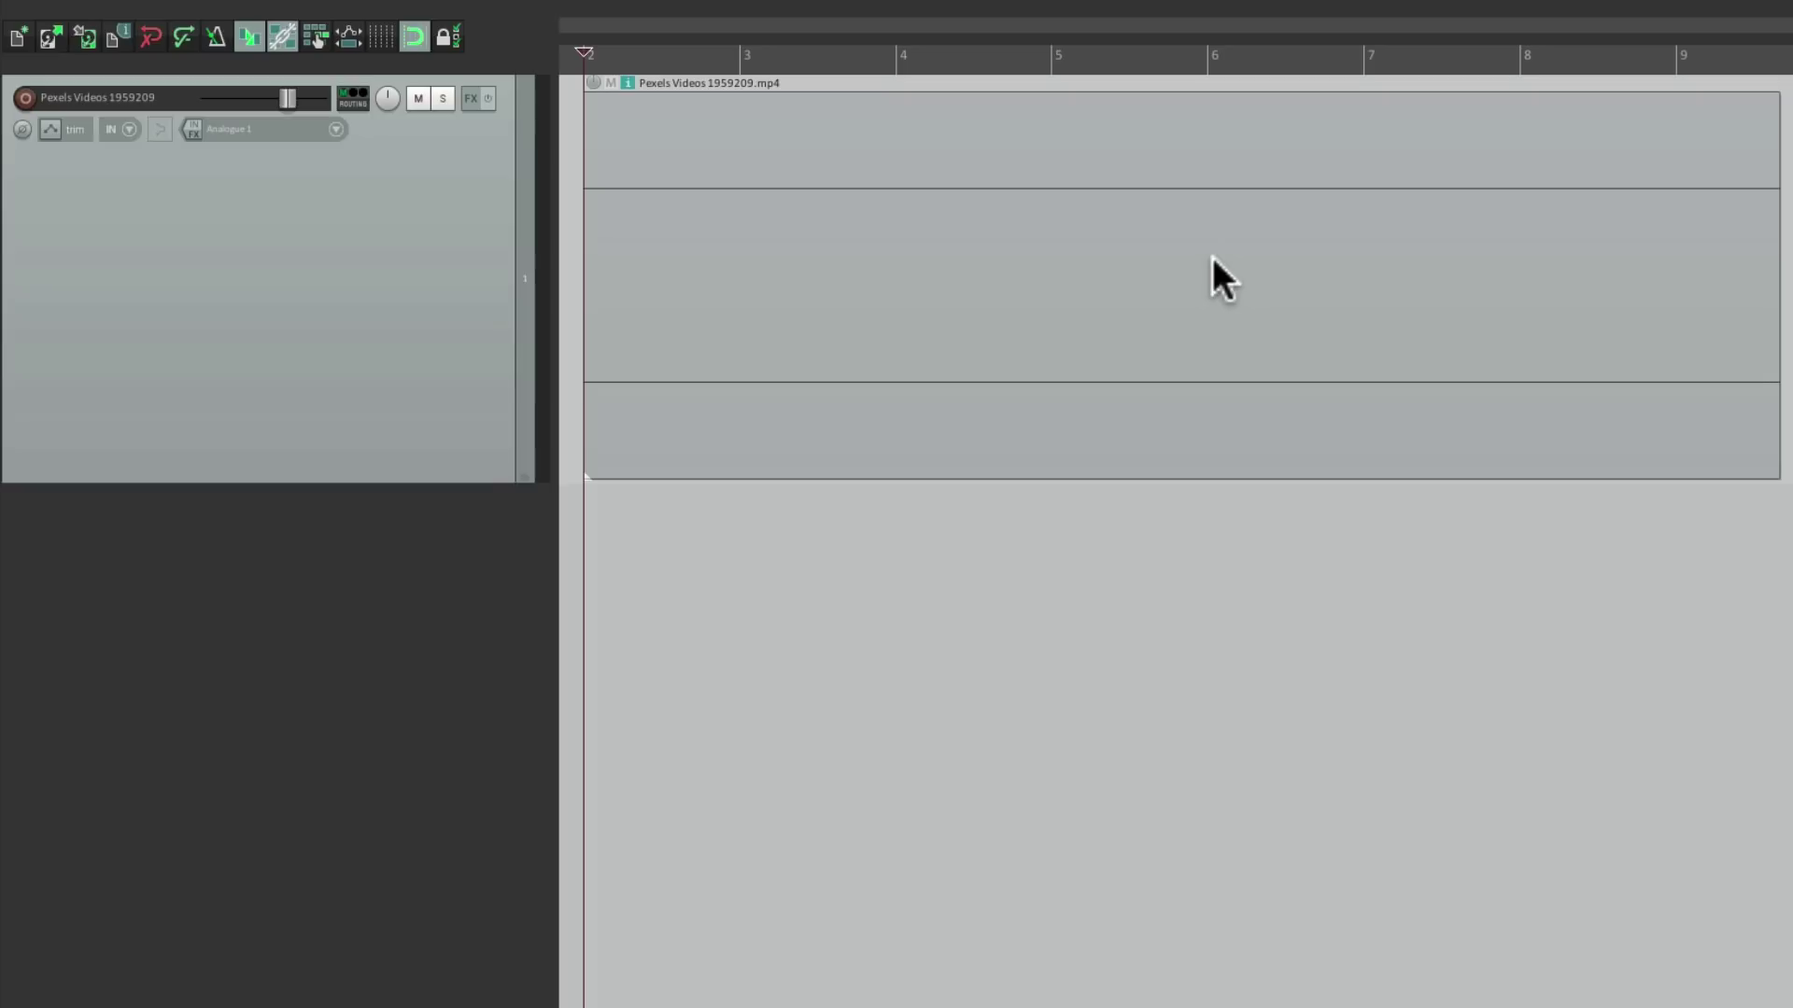
click(317, 15)
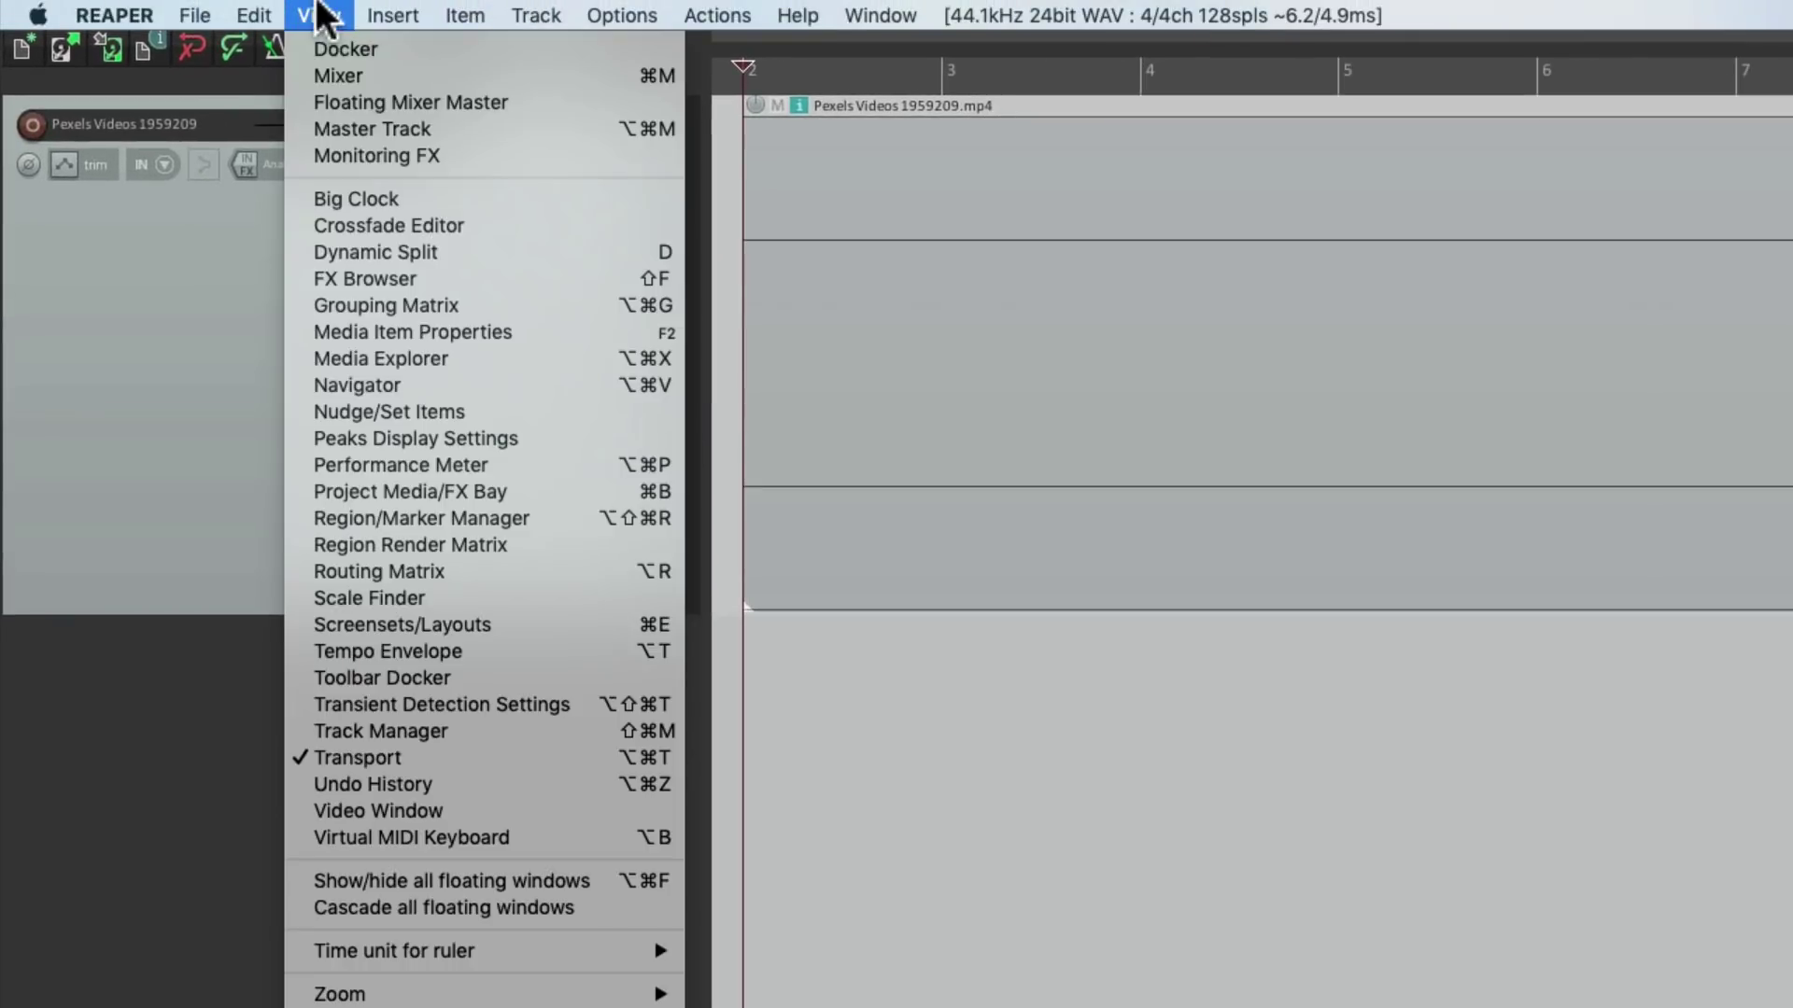
click(296, 811)
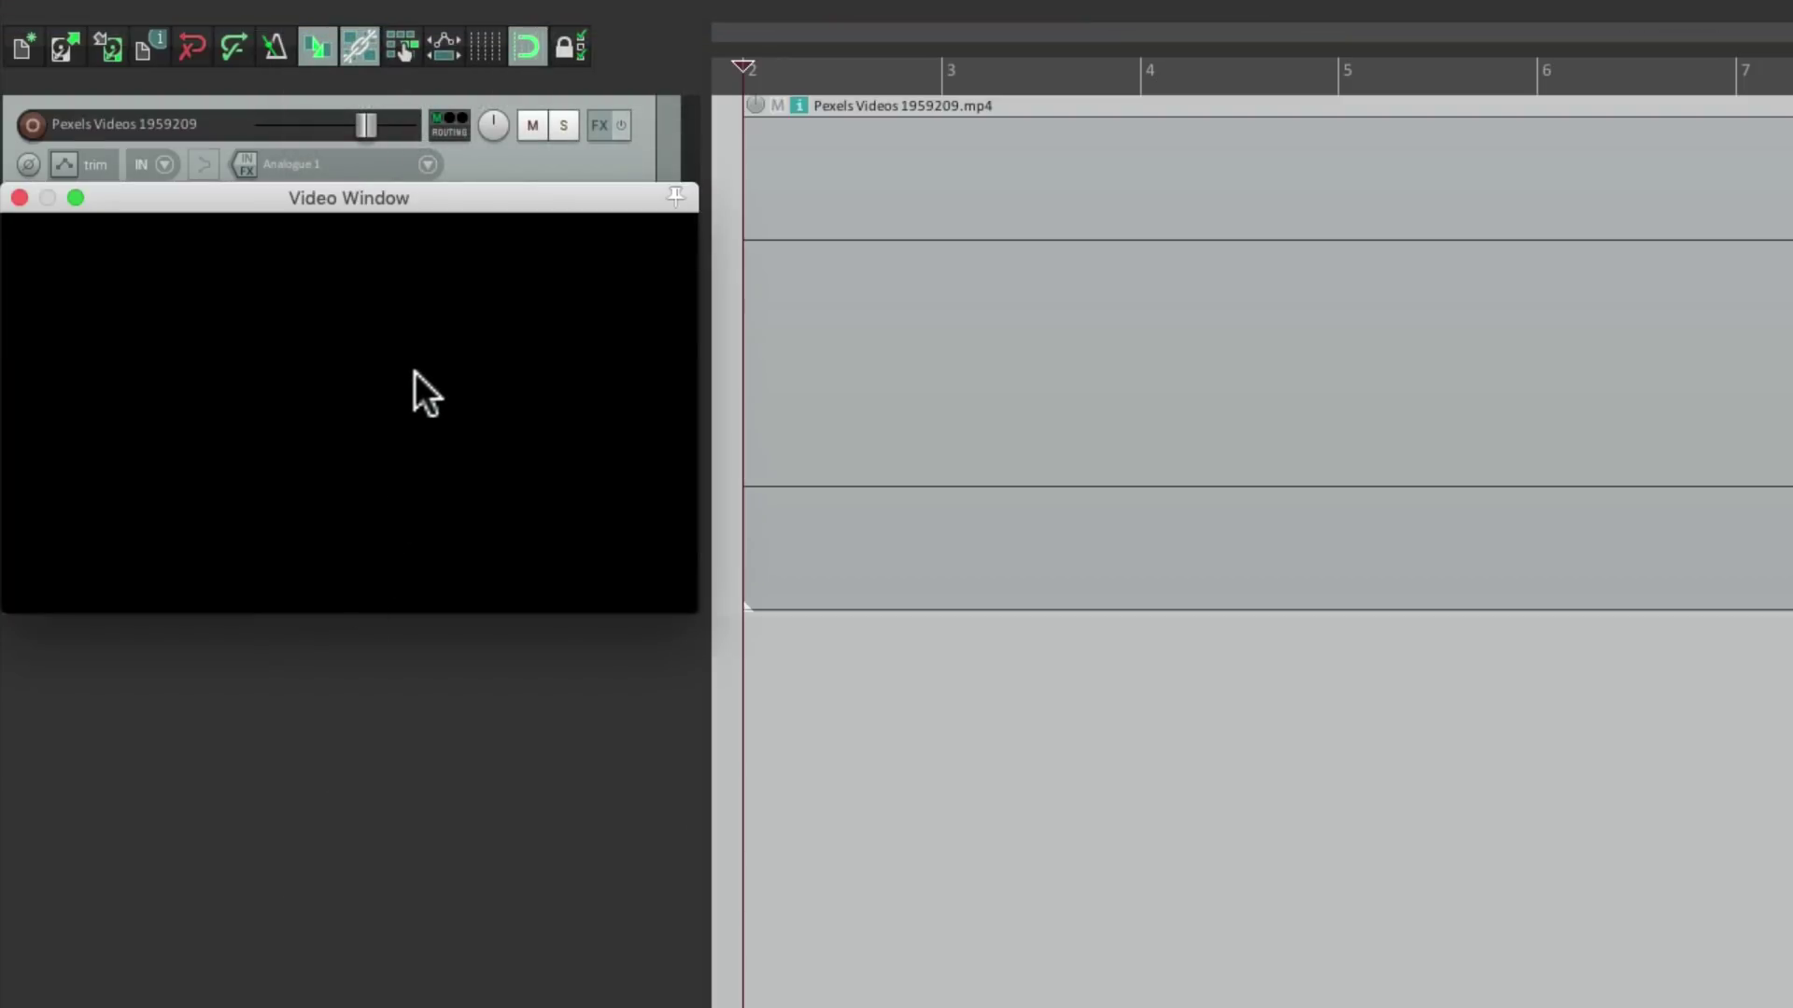
key(space)
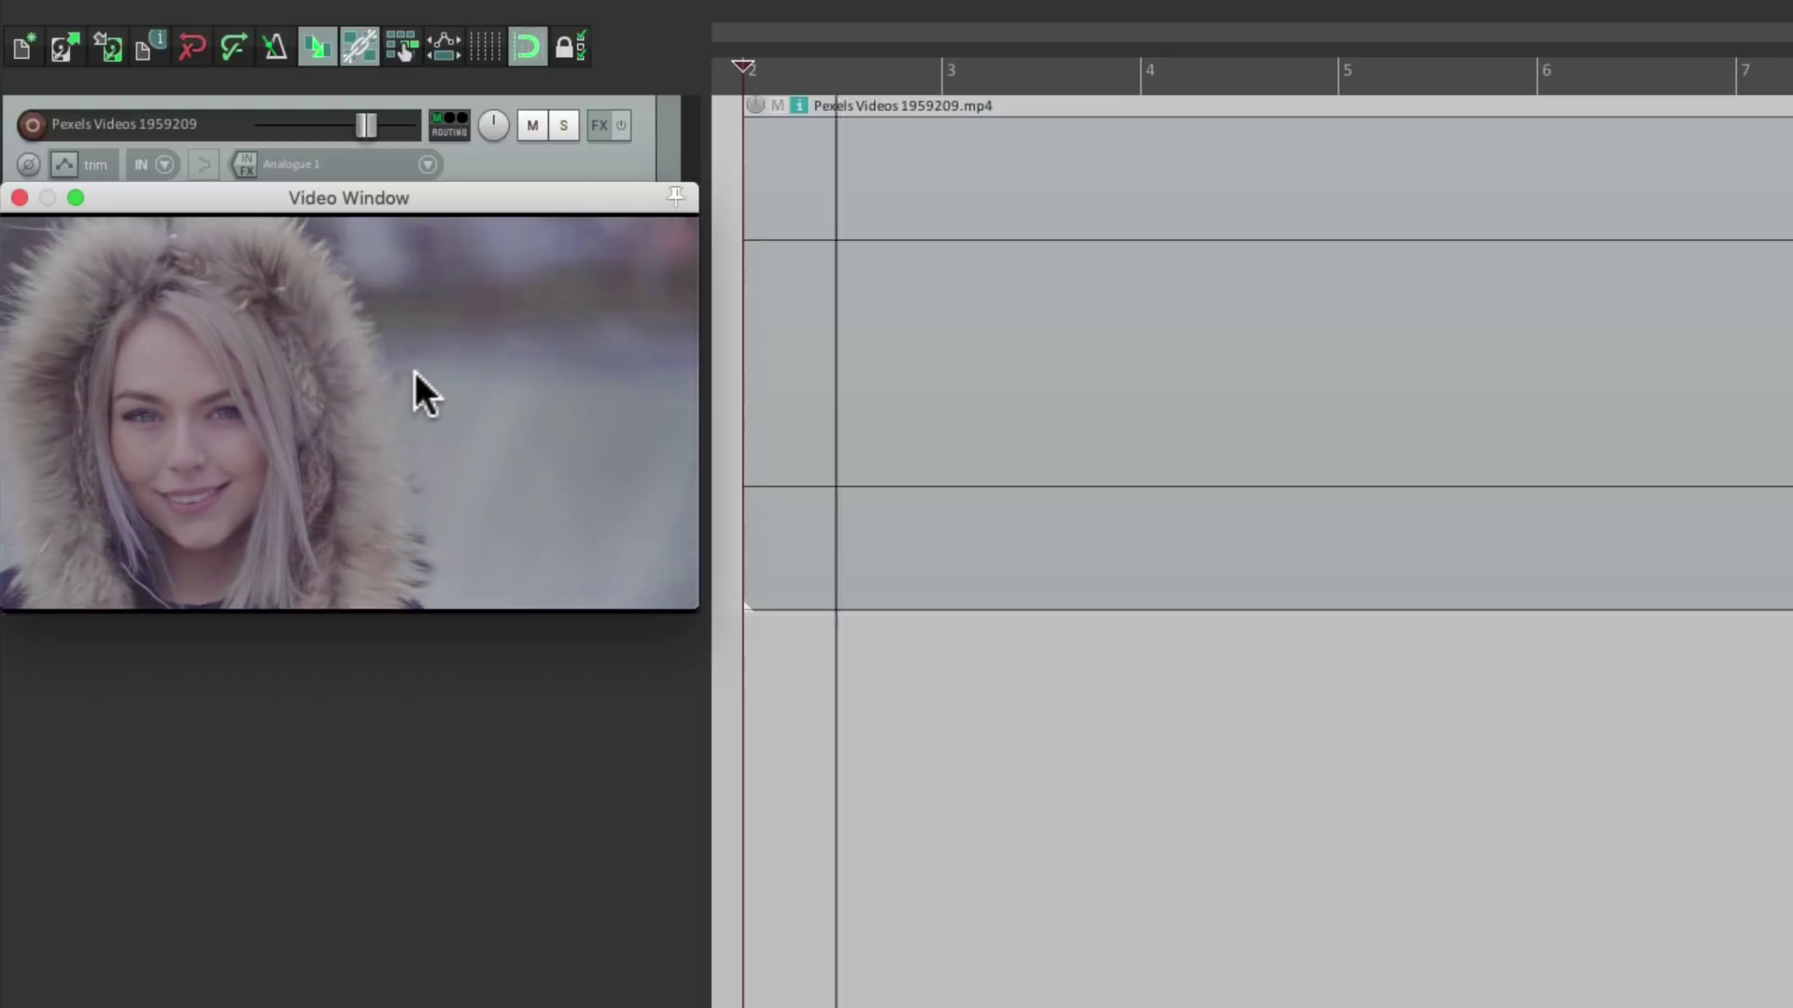
drag(692, 608, 1071, 792)
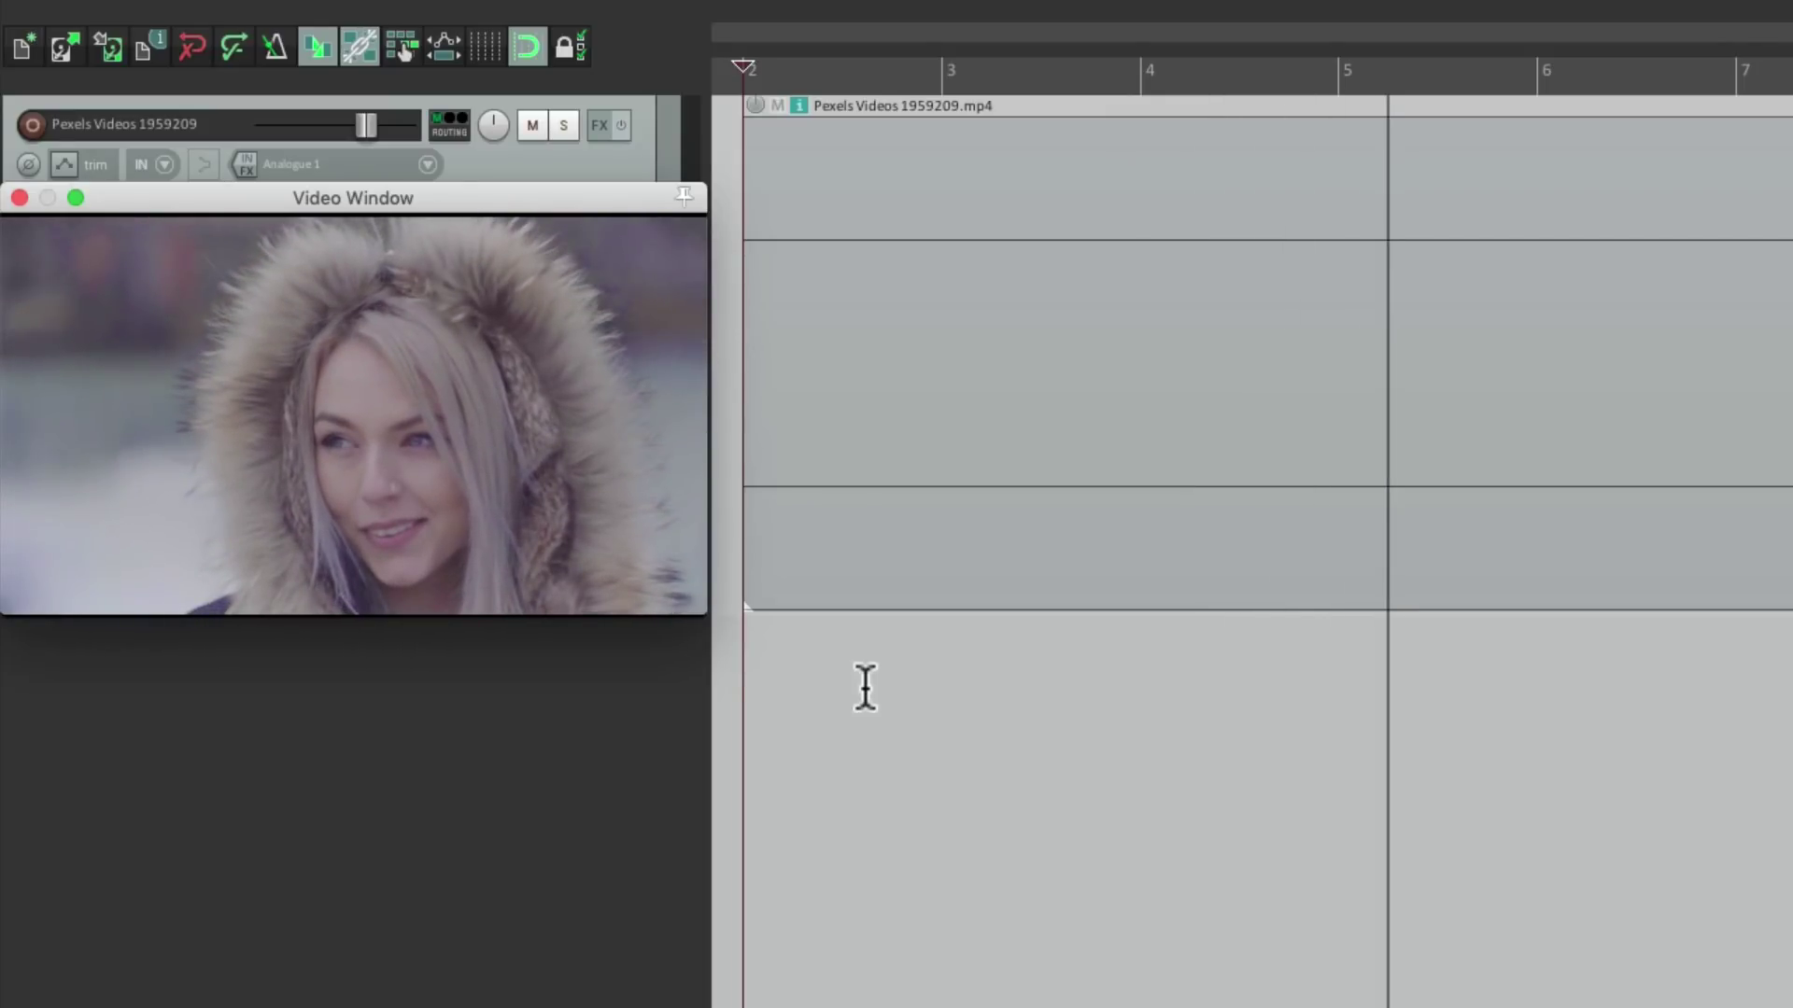
Split the video item at bars 3, 4, 5 and 6.
key(space)
drag(883, 250, 938, 228)
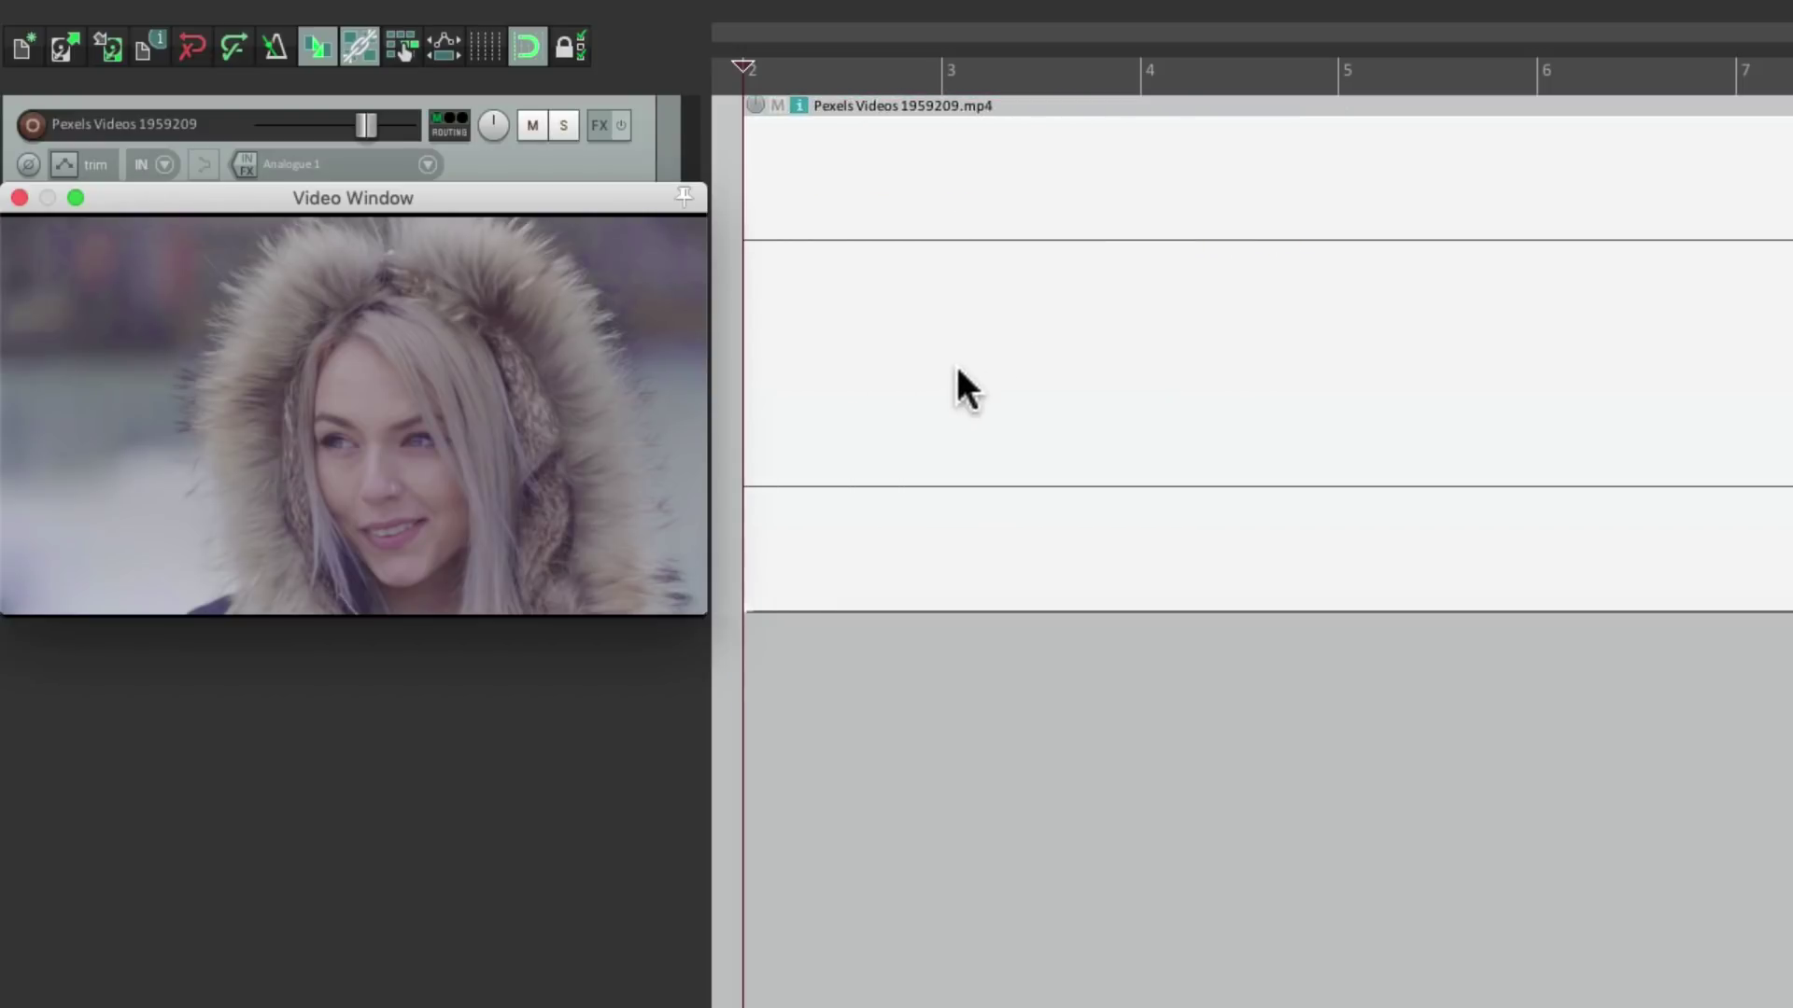
click(950, 429)
key(s)
click(1142, 468)
key(s)
click(1342, 485)
key(s)
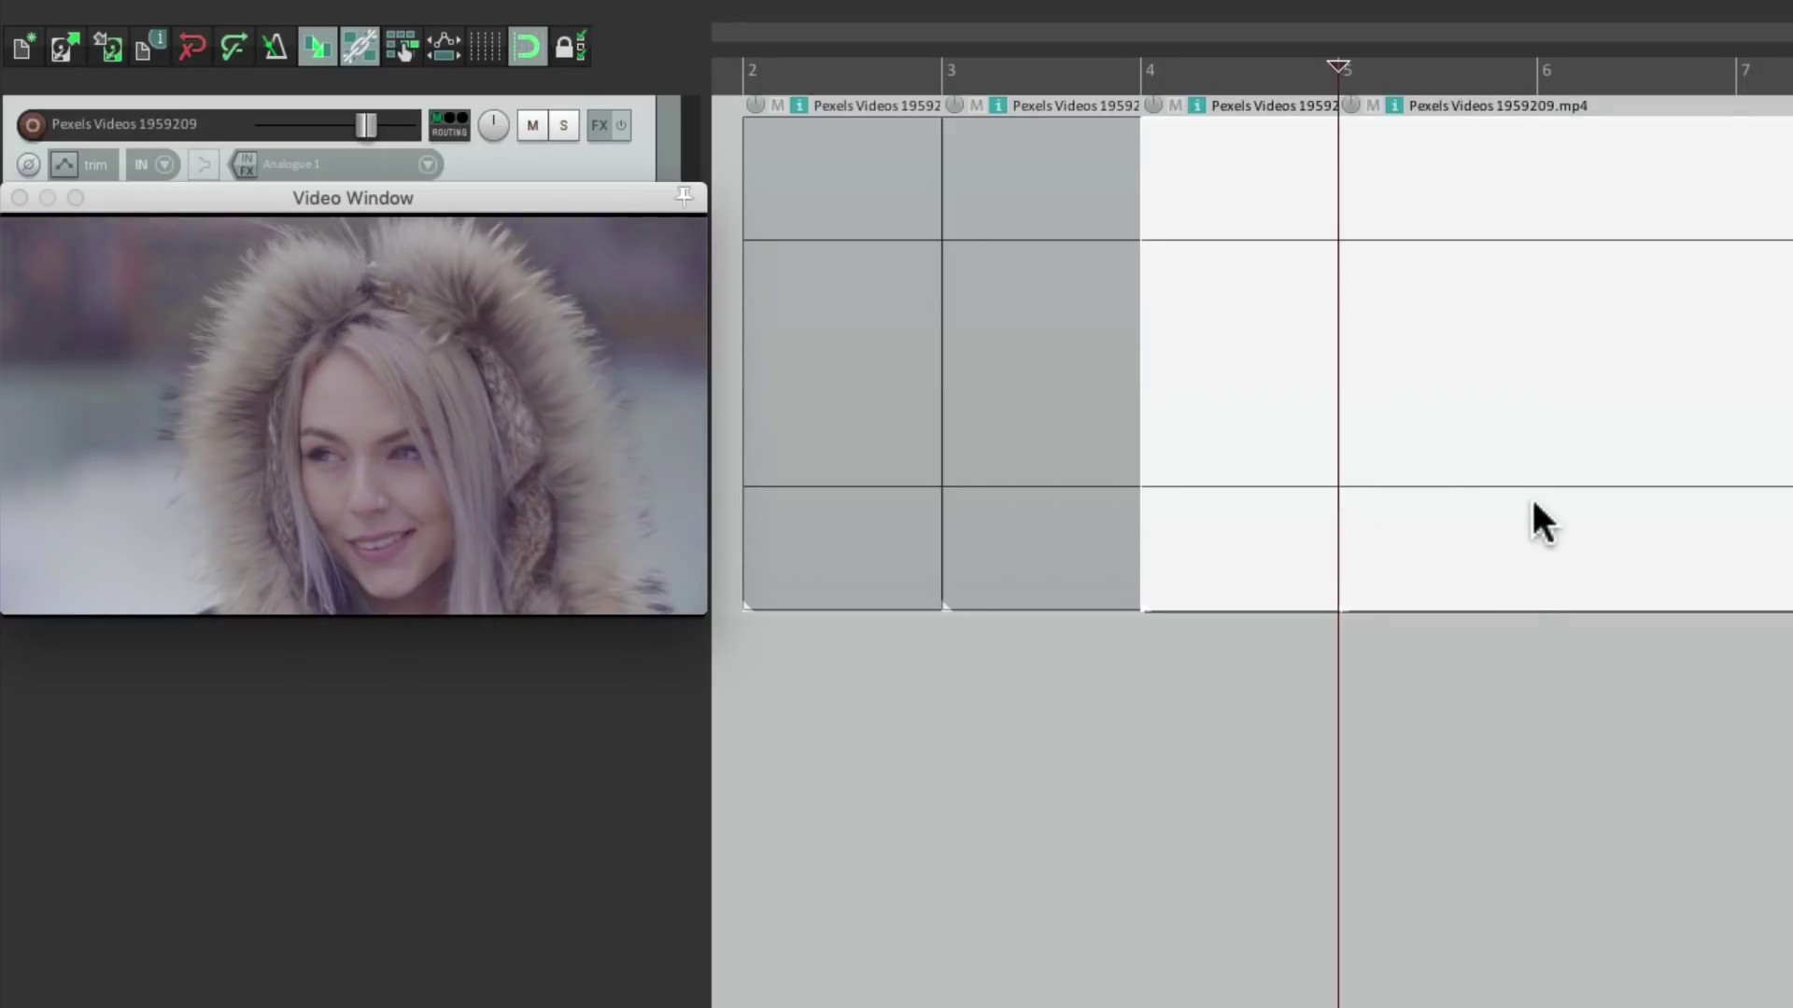
click(1532, 503)
key(s)
Delete the bar 5–6 and 3–4 pieces, close the gaps, and play from bar 2.
click(1430, 496)
key(Delete)
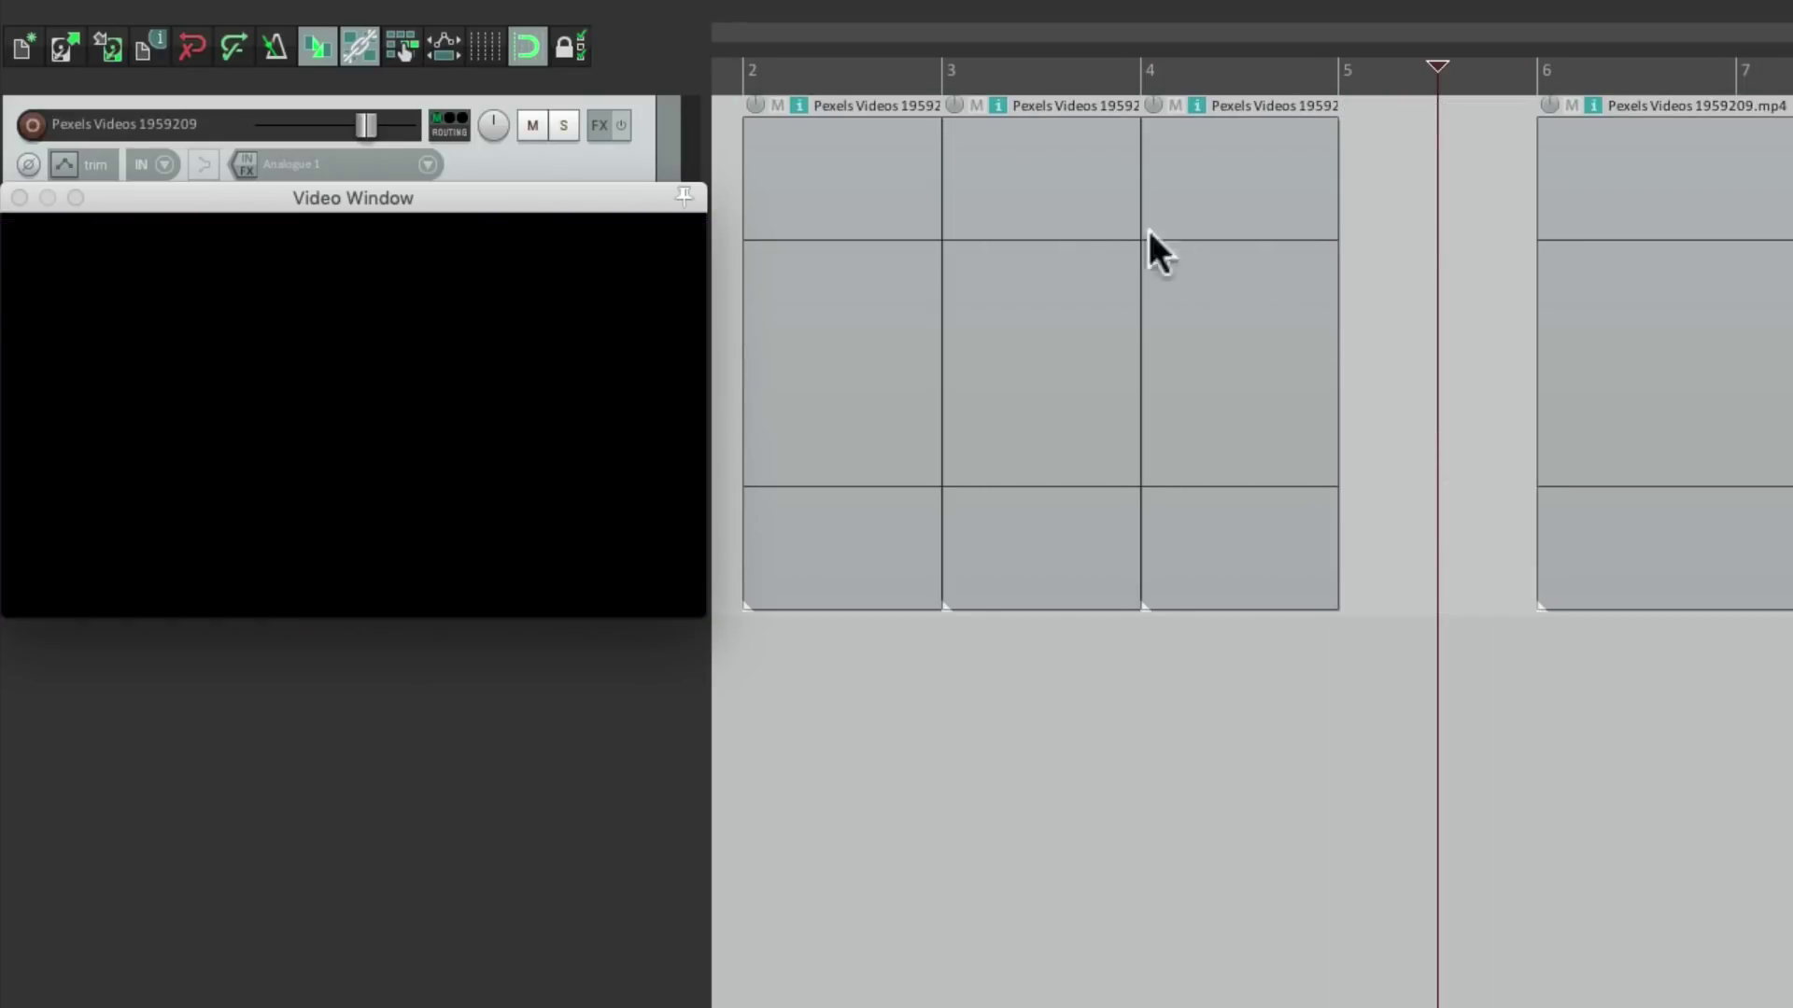
click(1021, 234)
key(Delete)
scroll(1211, 212, left, 2)
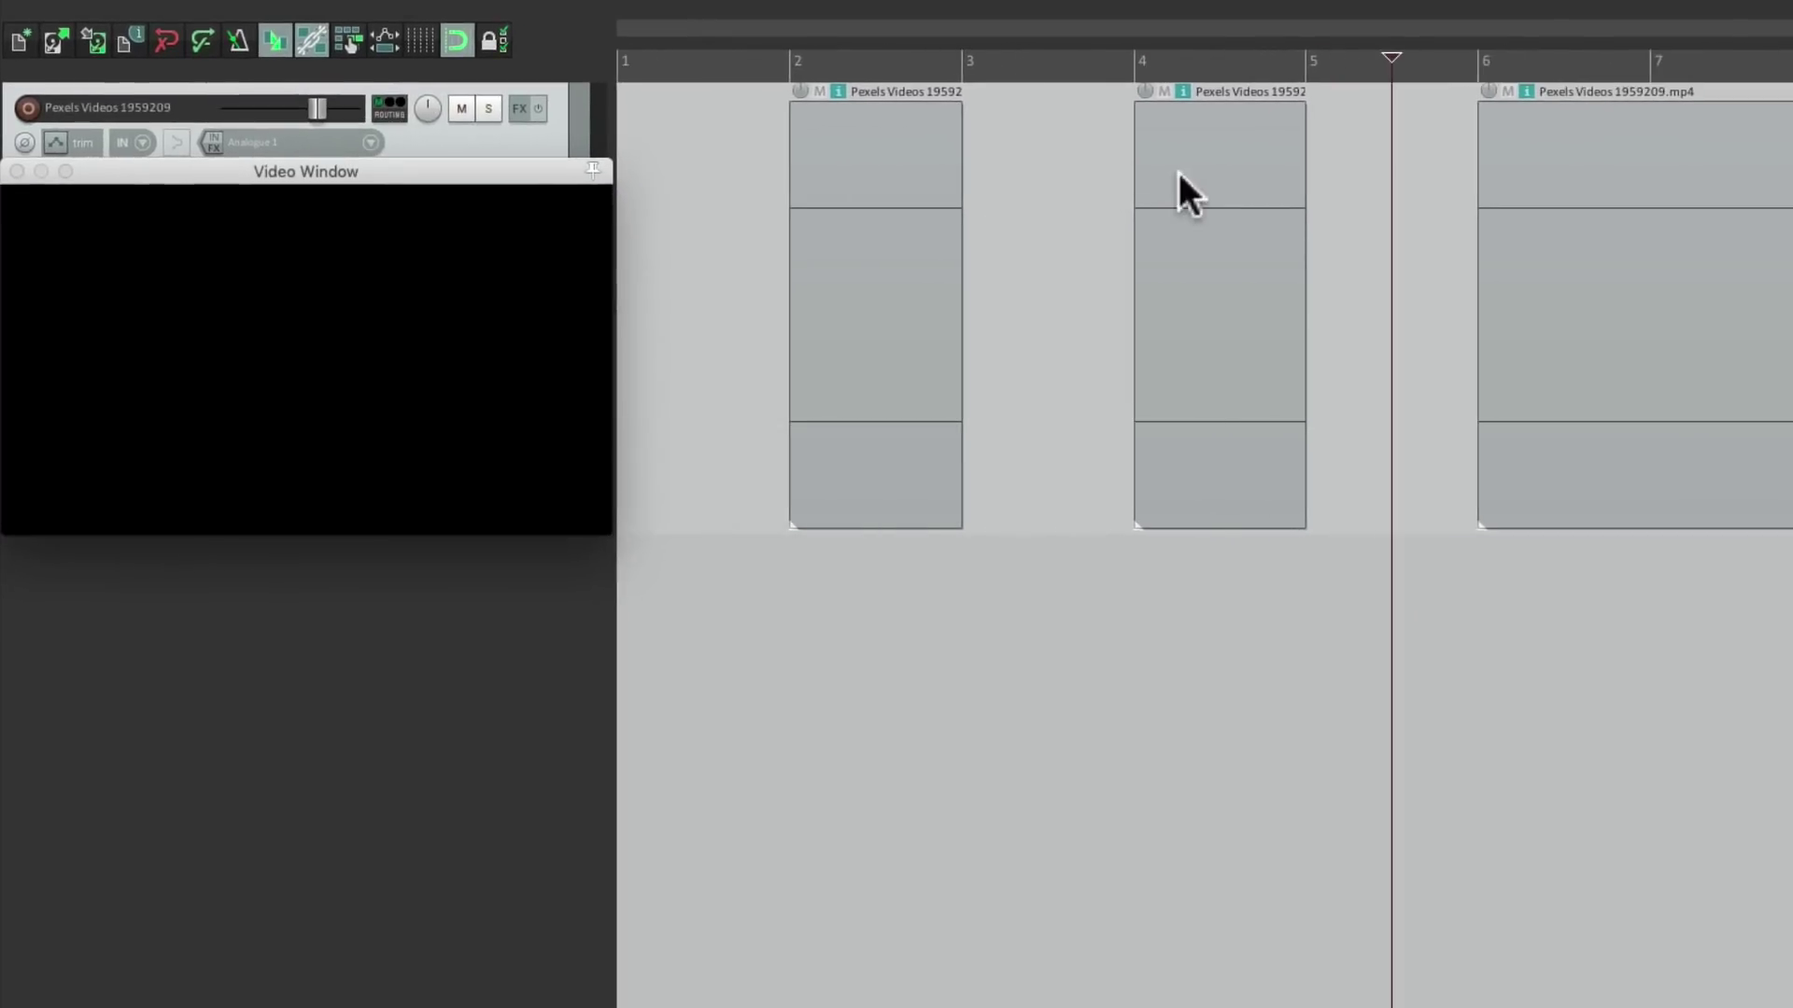
drag(1182, 172, 1000, 188)
drag(1503, 178, 1162, 186)
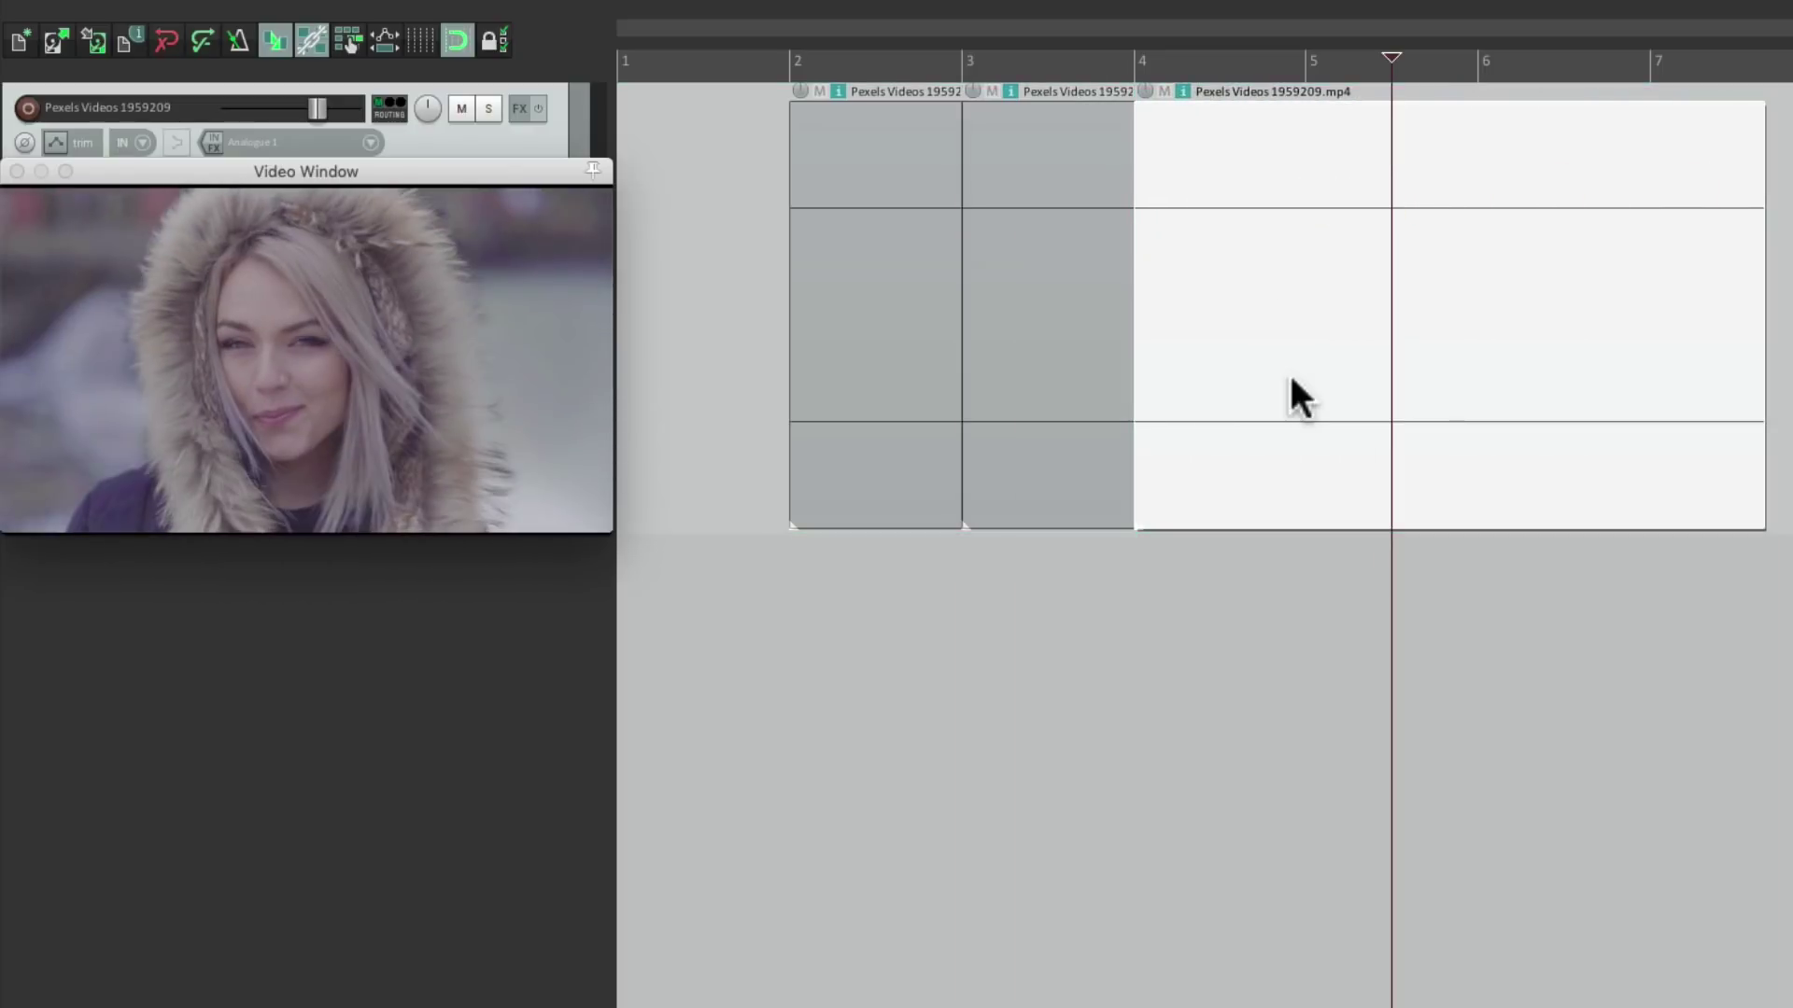
click(781, 226)
key(space)
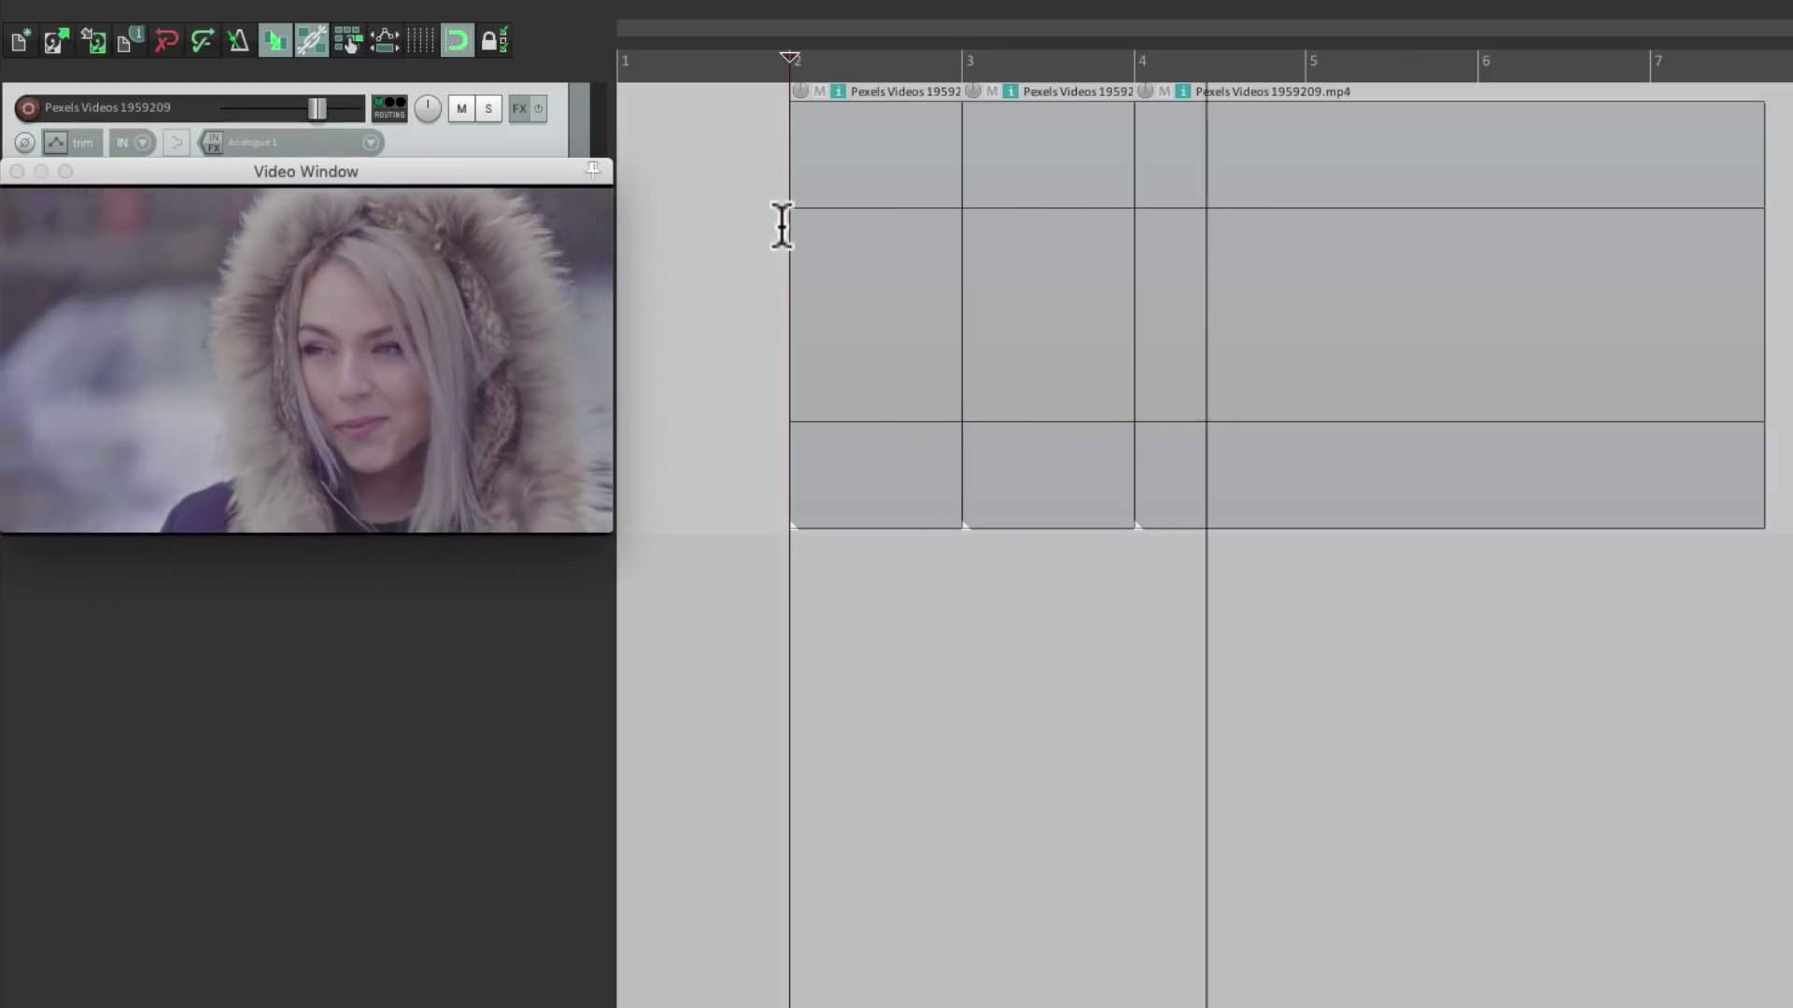
key(space)
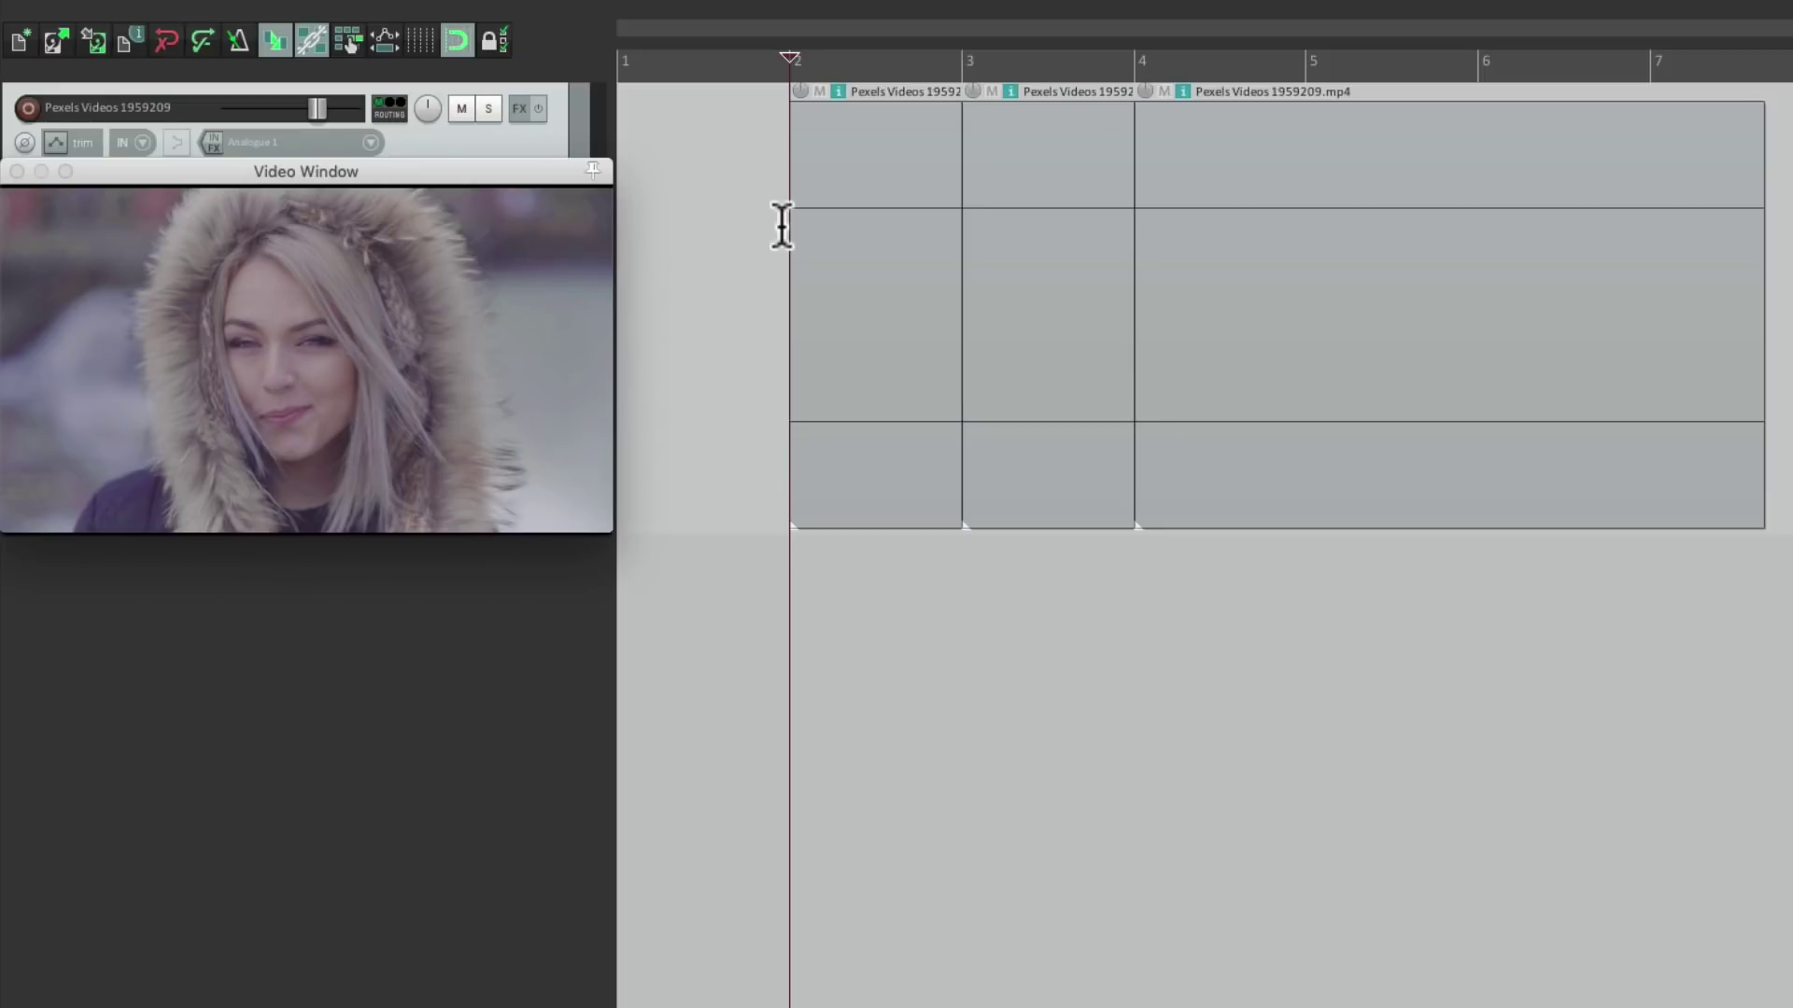
Add a Video processor to Track 1 using the 'Basic helpers: Item fades affect video' preset.
click(521, 109)
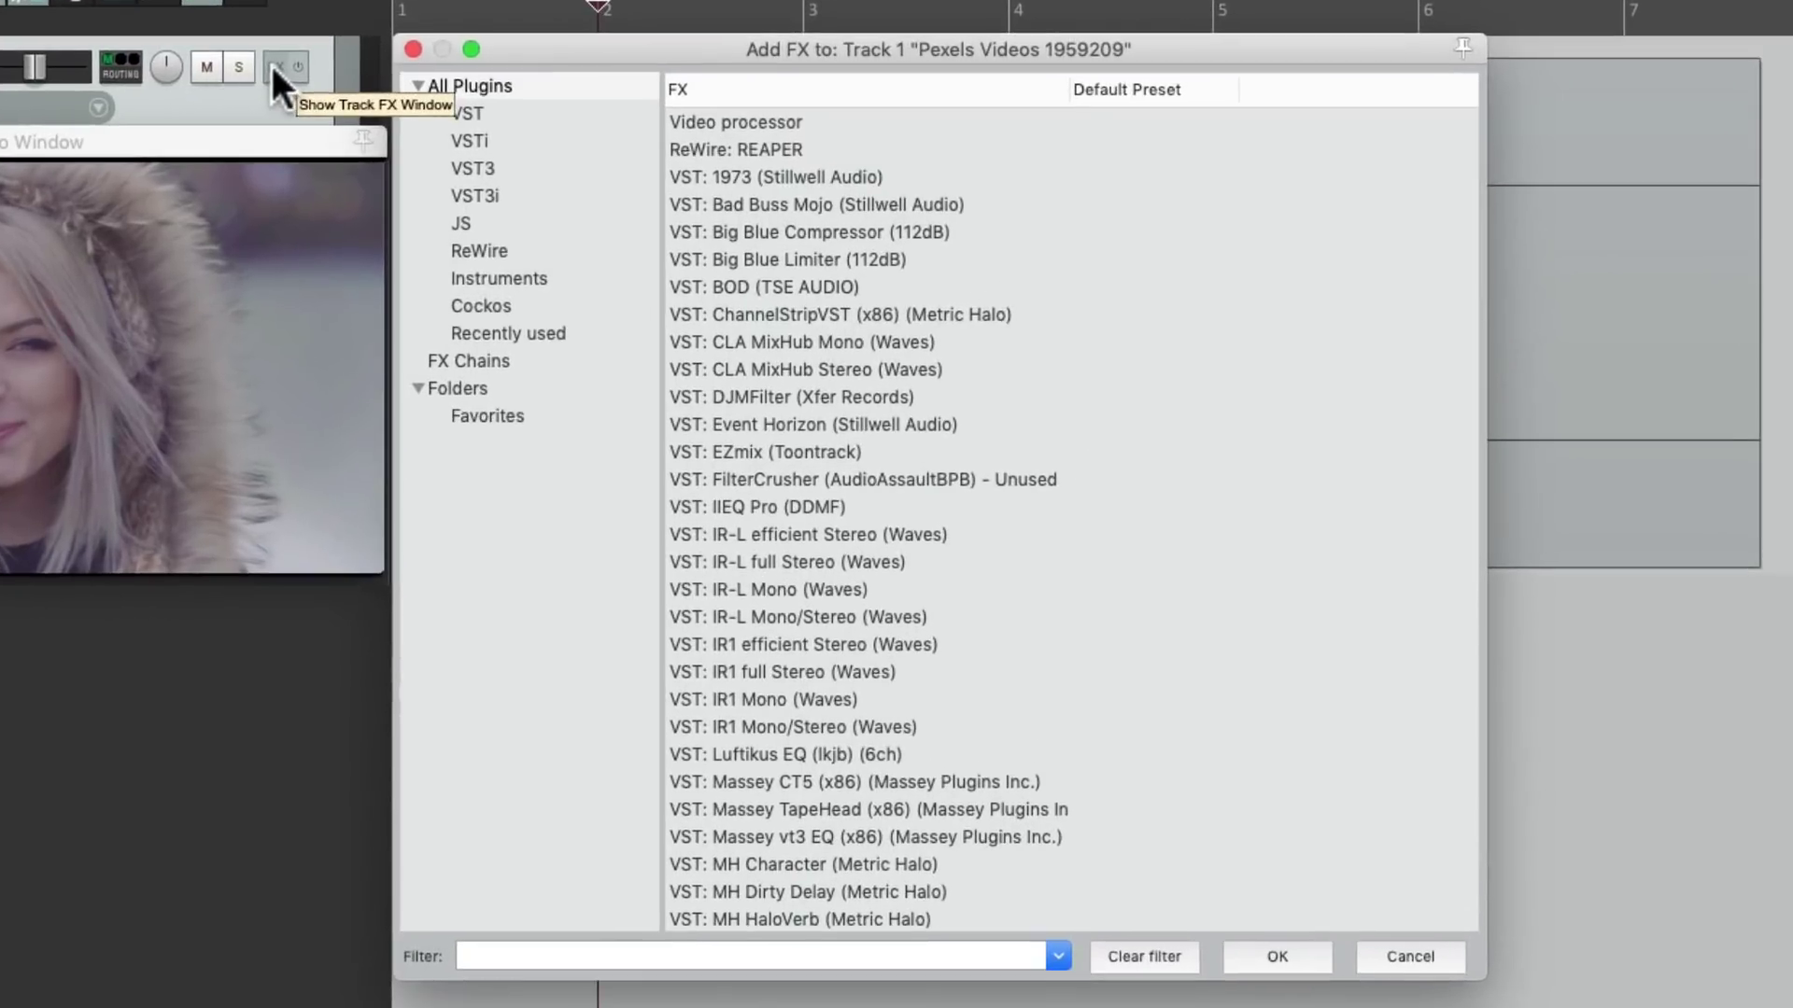
click(523, 86)
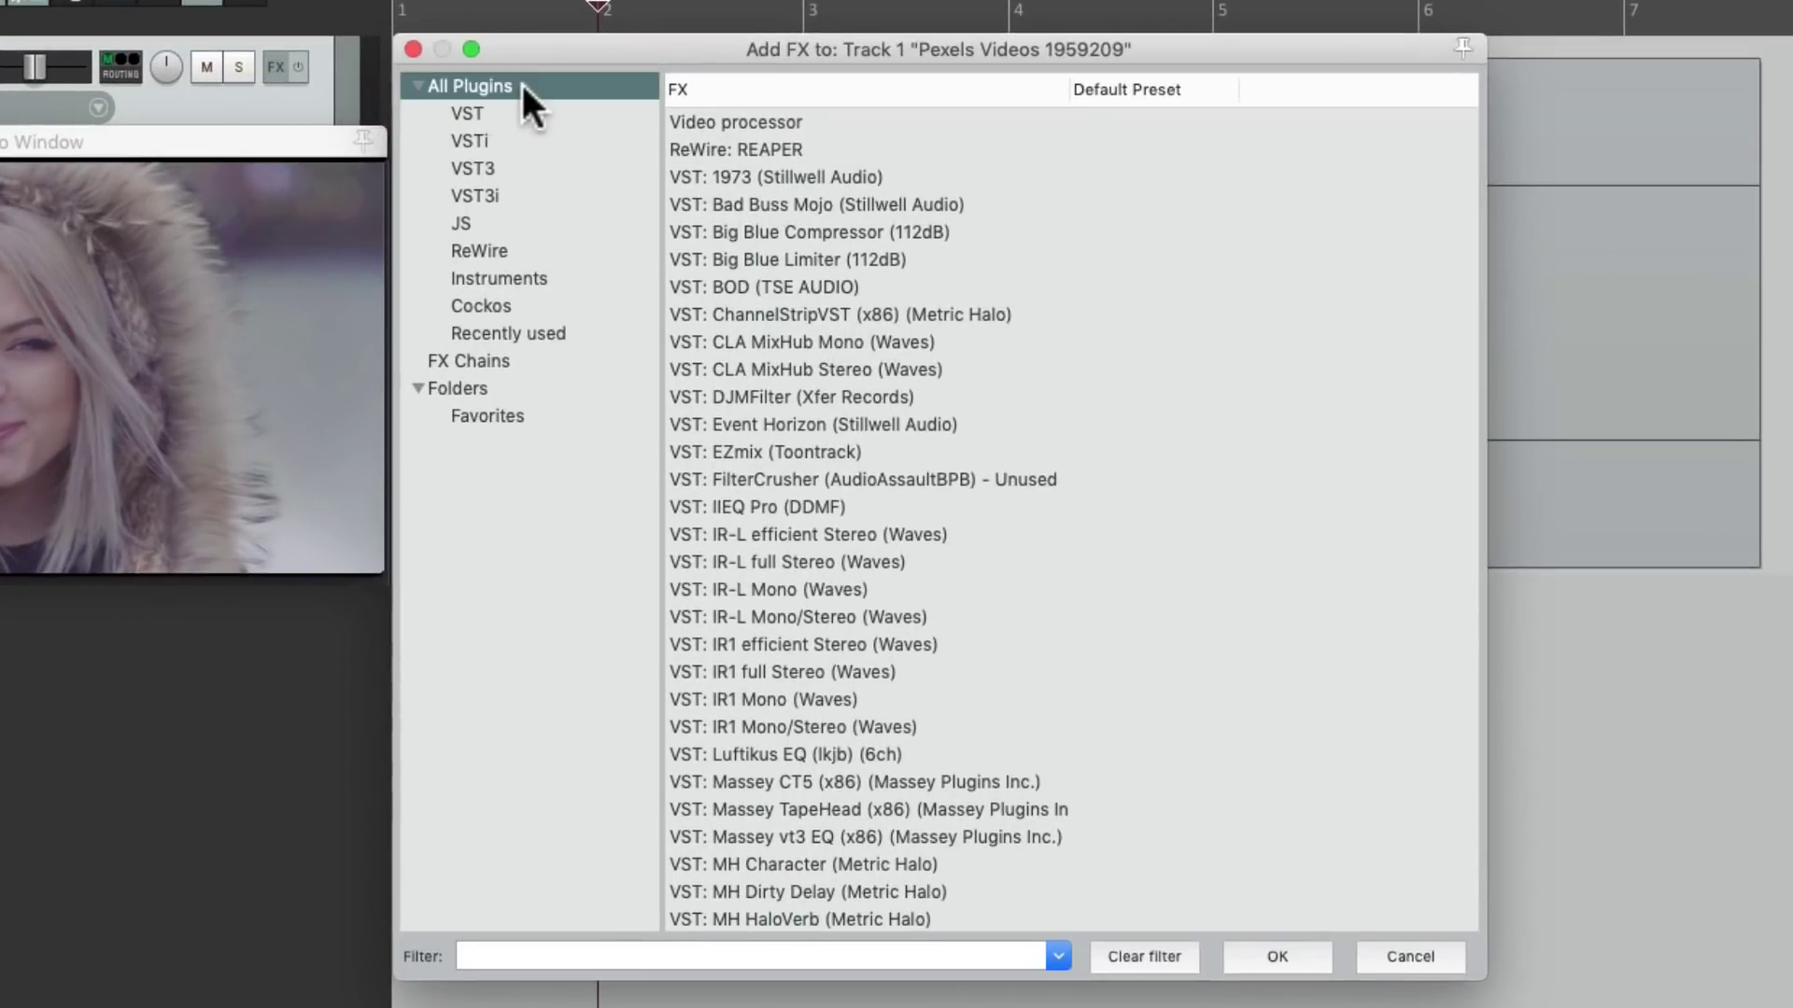
click(870, 121)
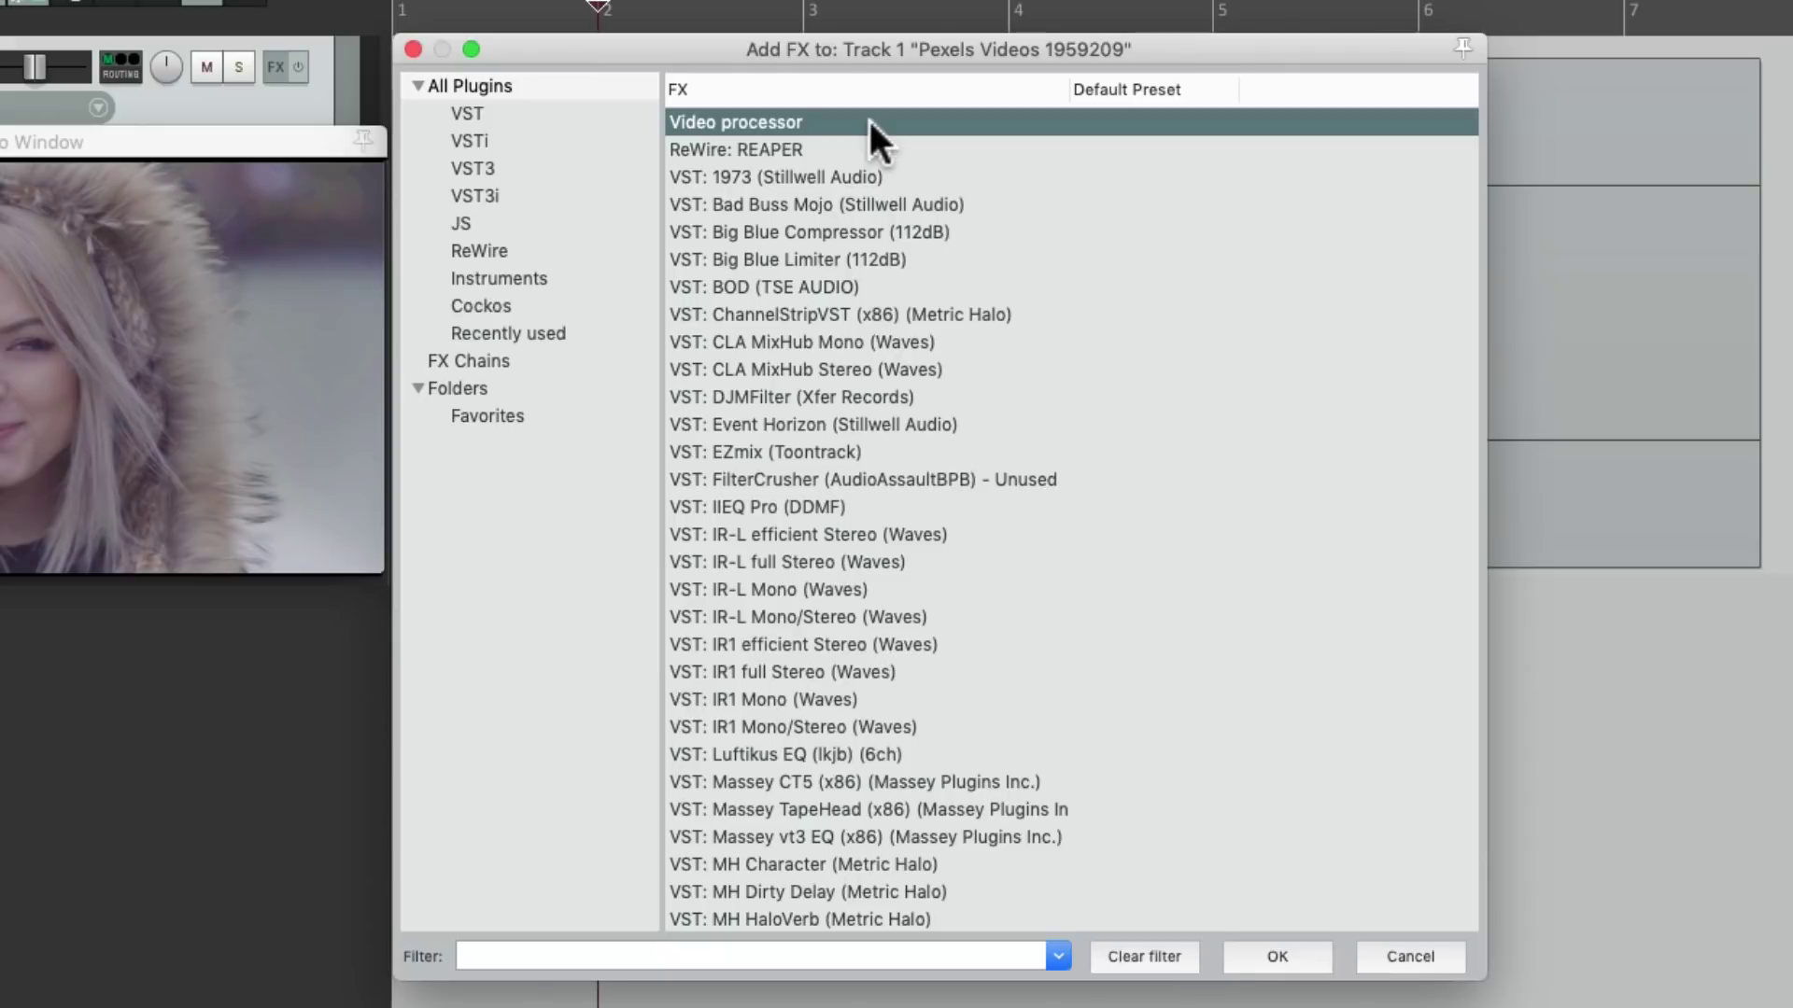
double_click(870, 121)
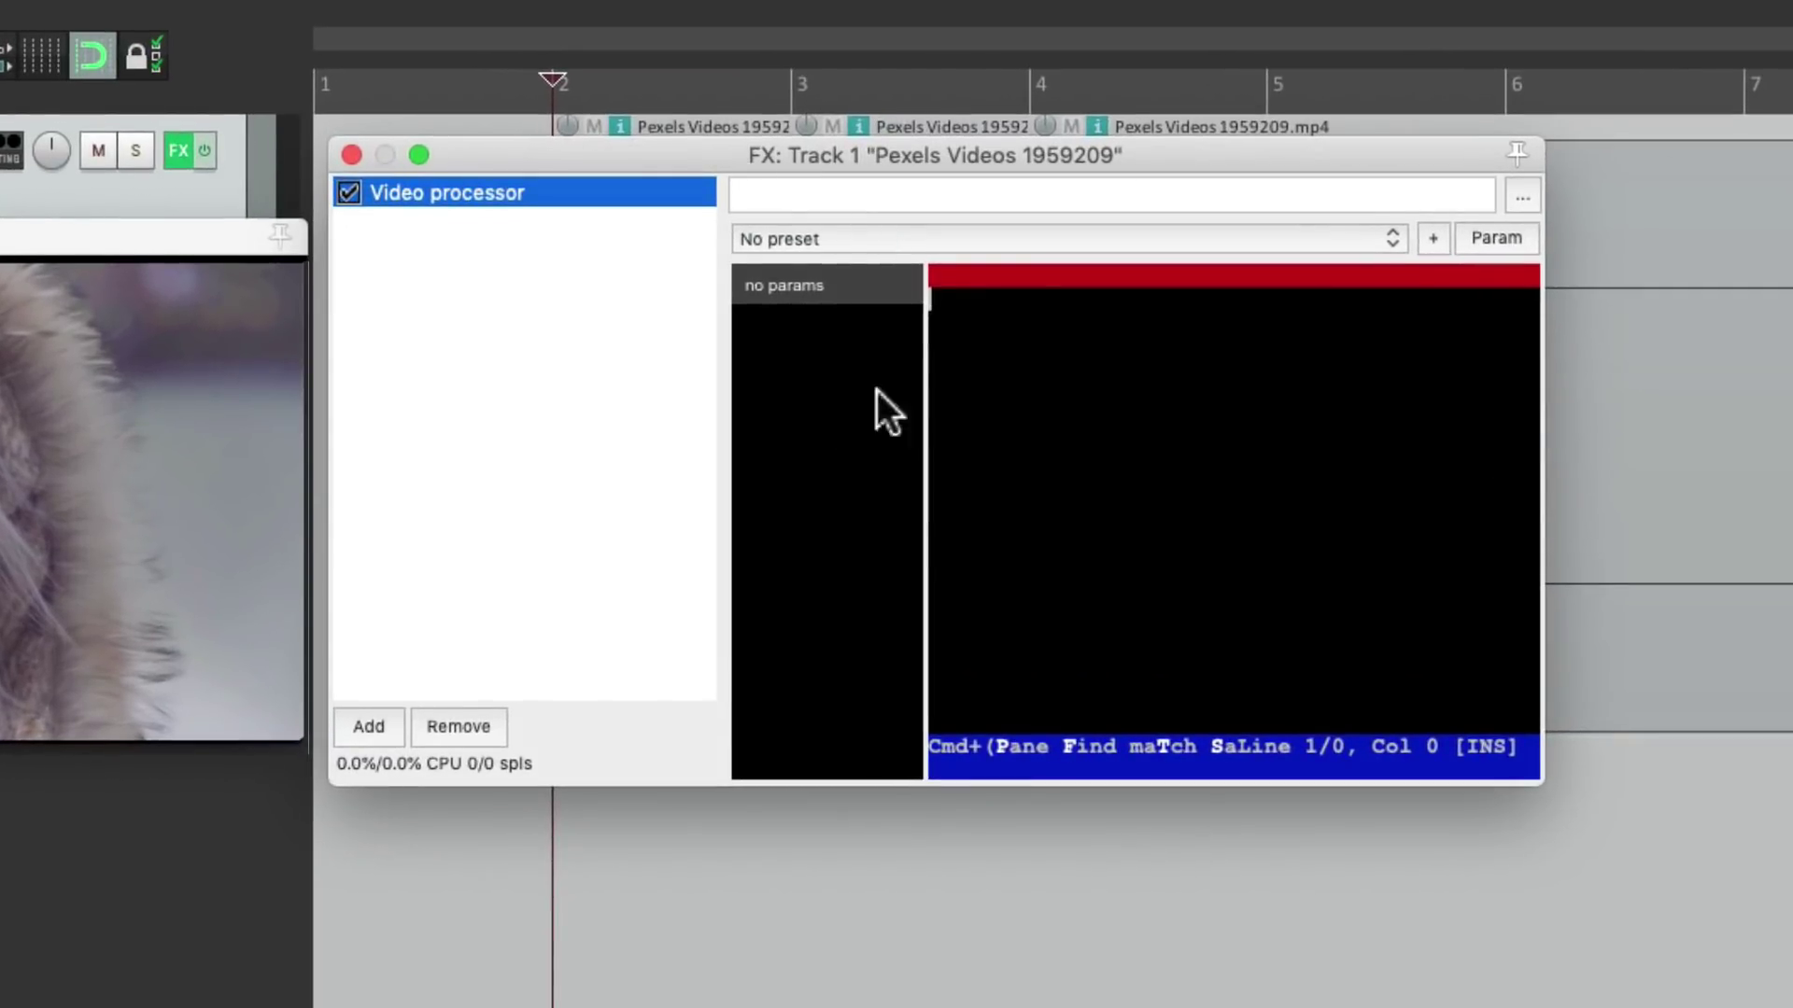
click(1049, 234)
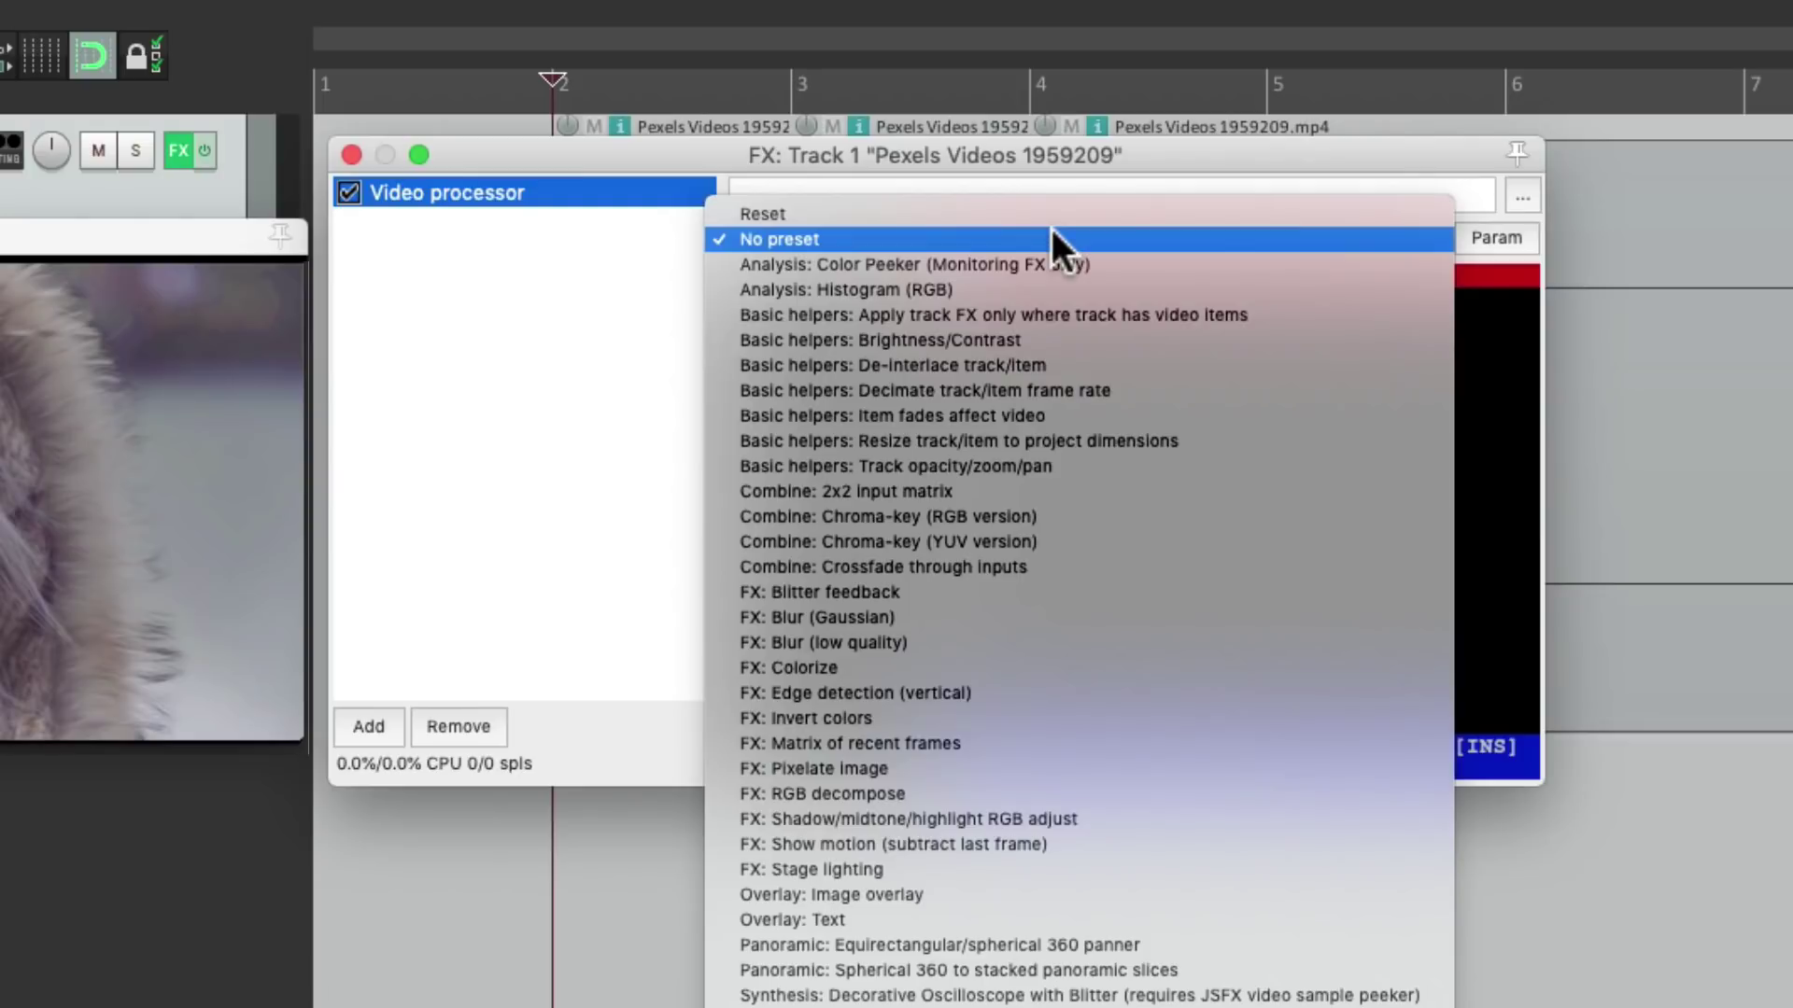
click(1154, 412)
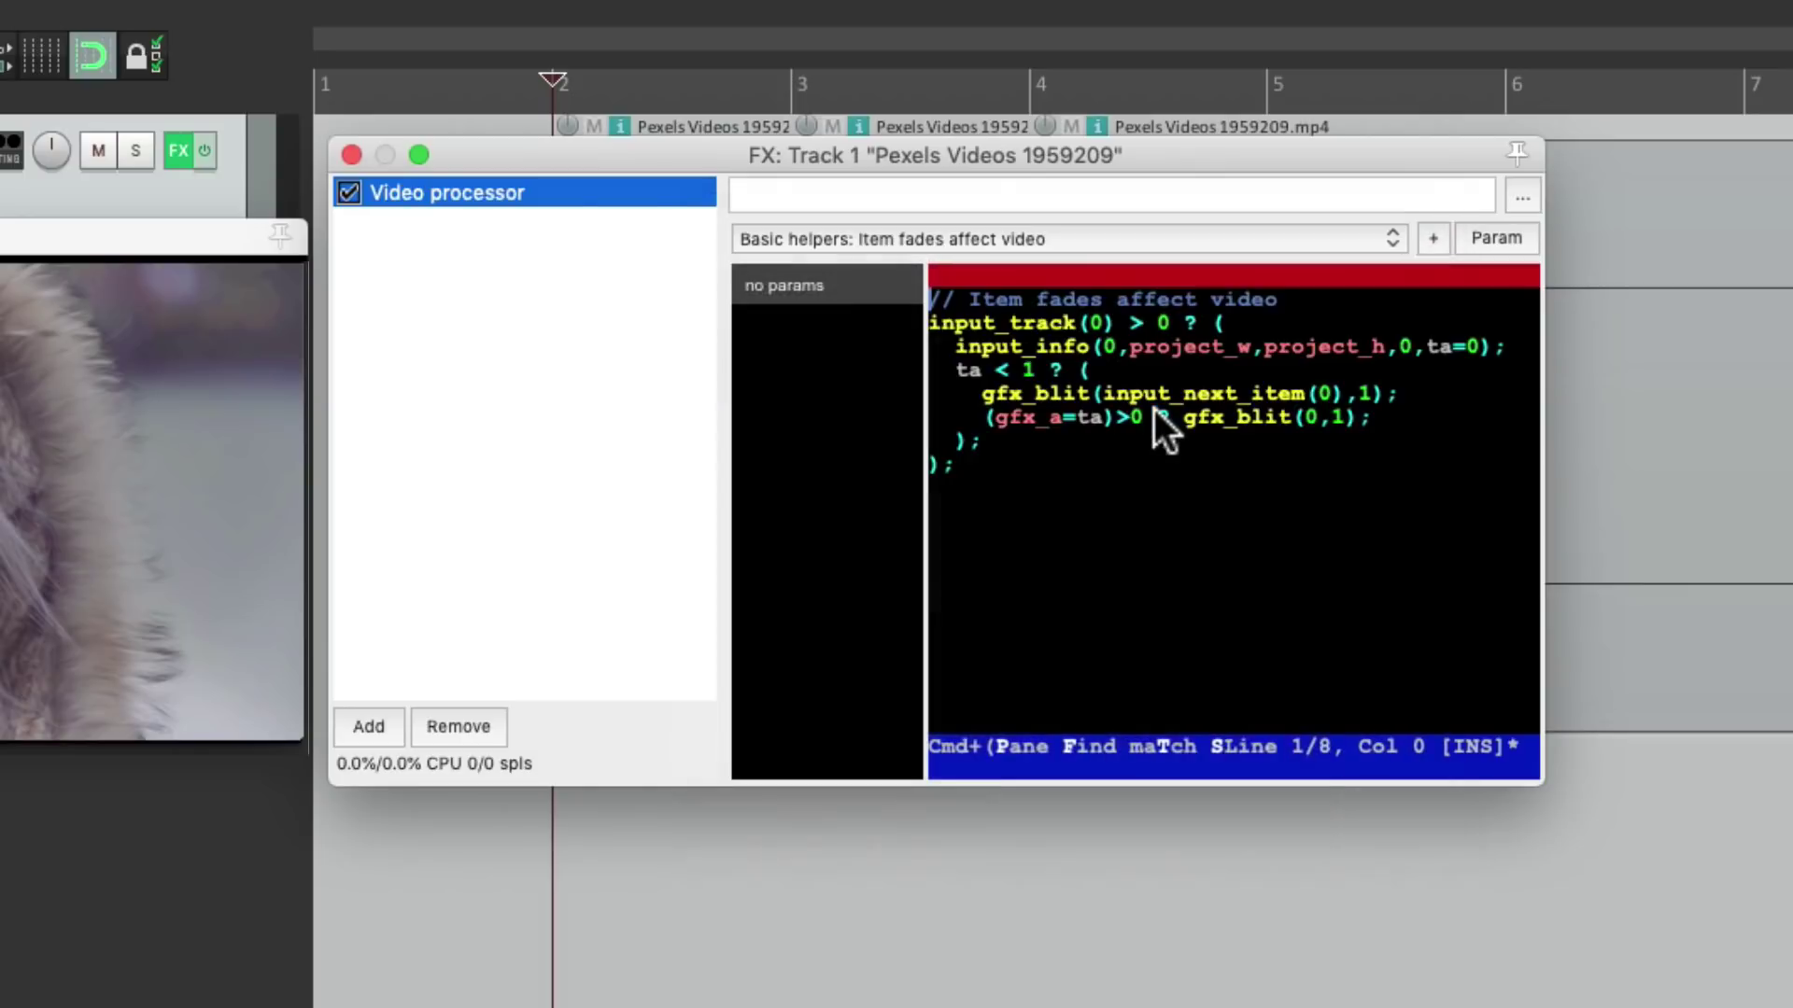
click(352, 155)
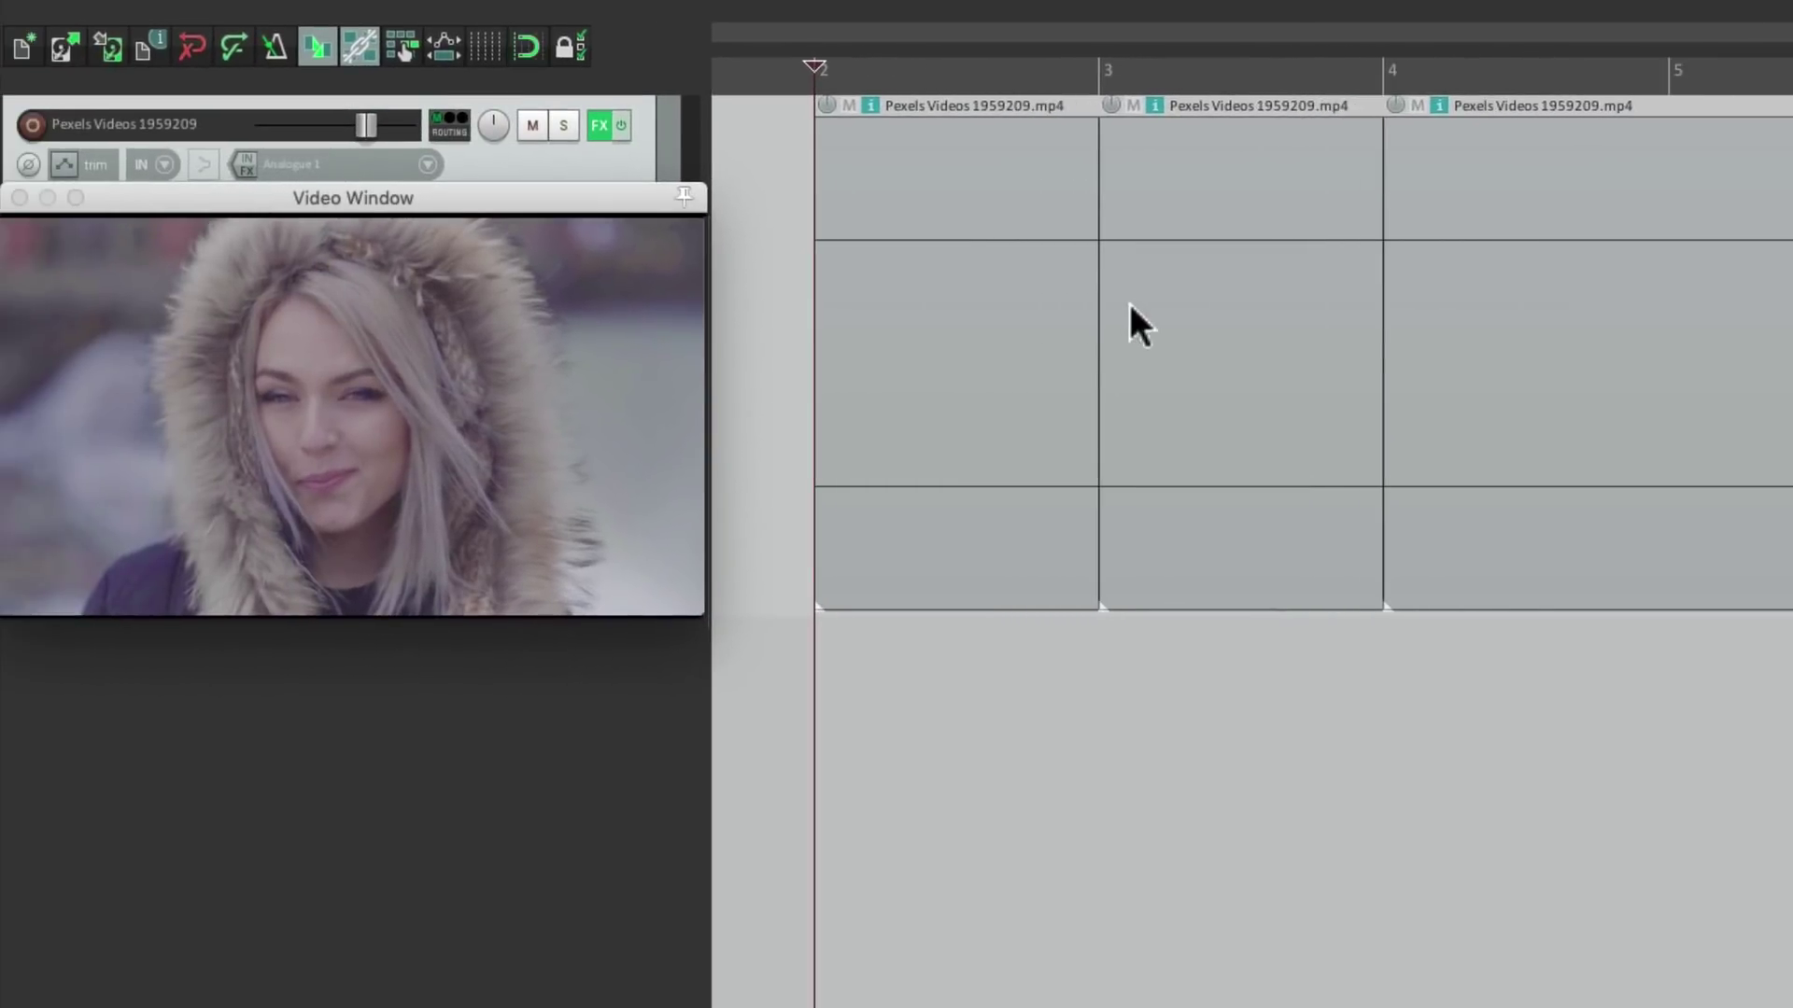
Overlap the clips to create two crossfades, preview wider versions, then undo back to narrower ones.
drag(1107, 369, 990, 389)
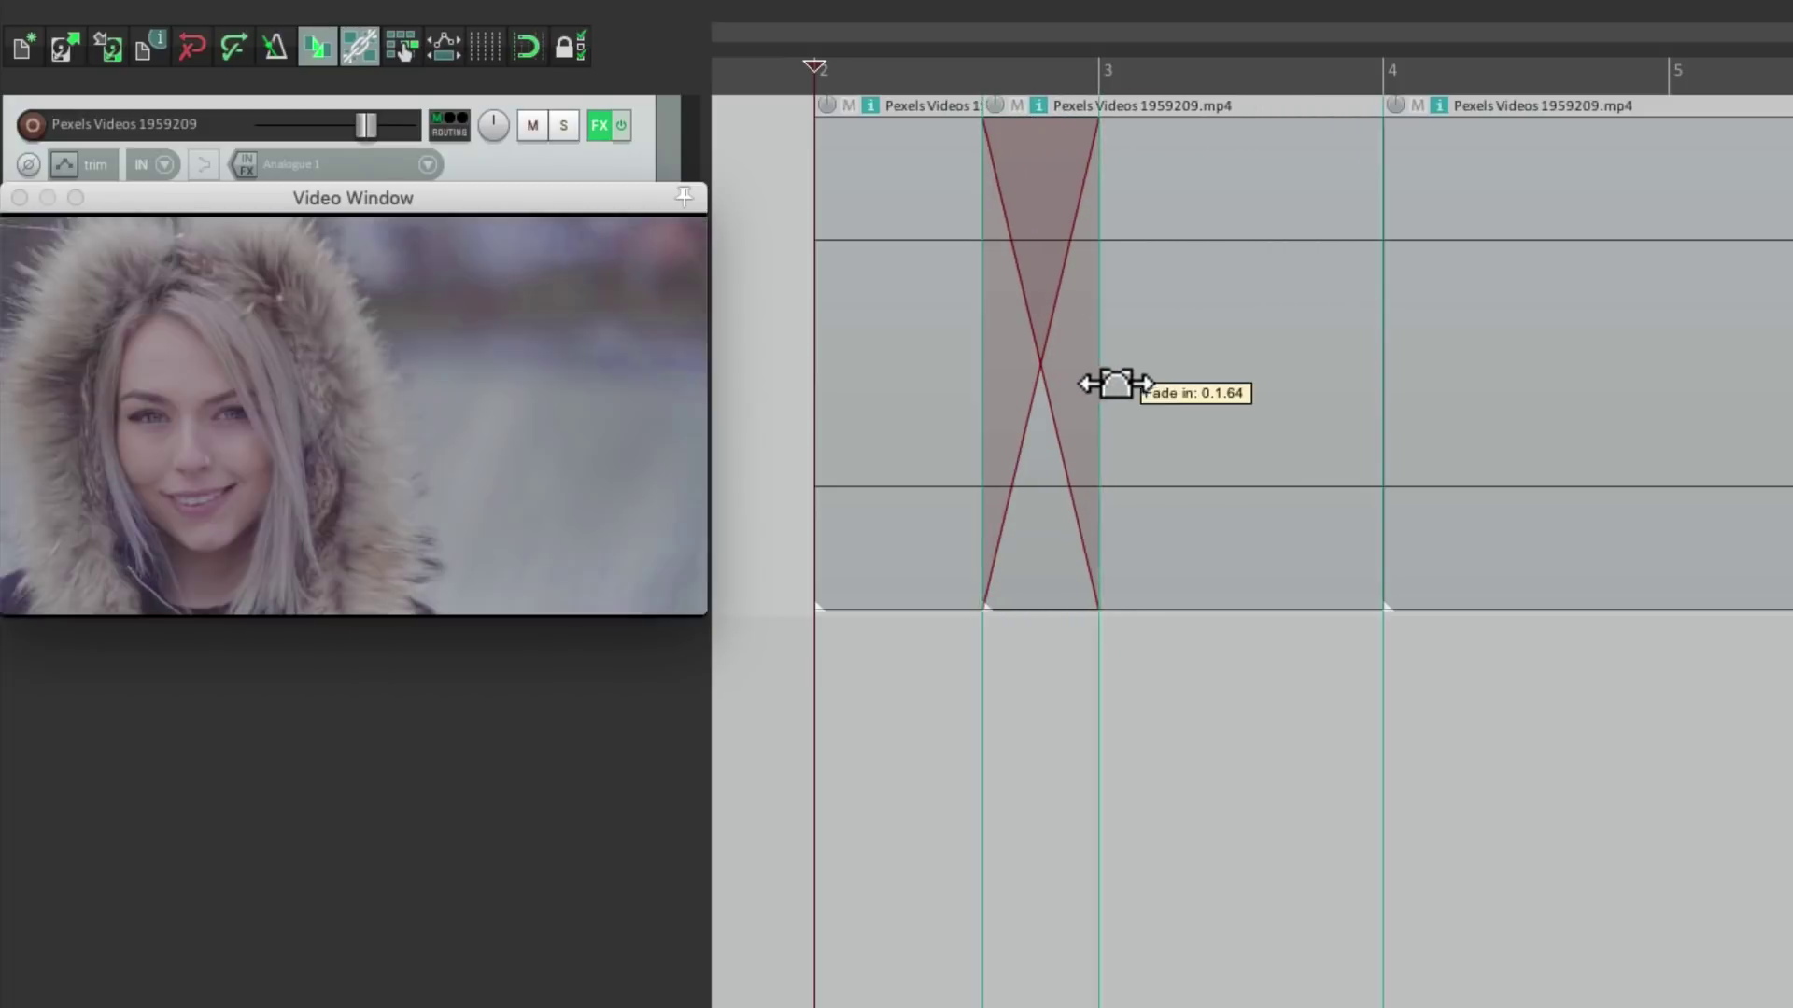
drag(1116, 382, 1164, 384)
drag(1392, 412, 1577, 408)
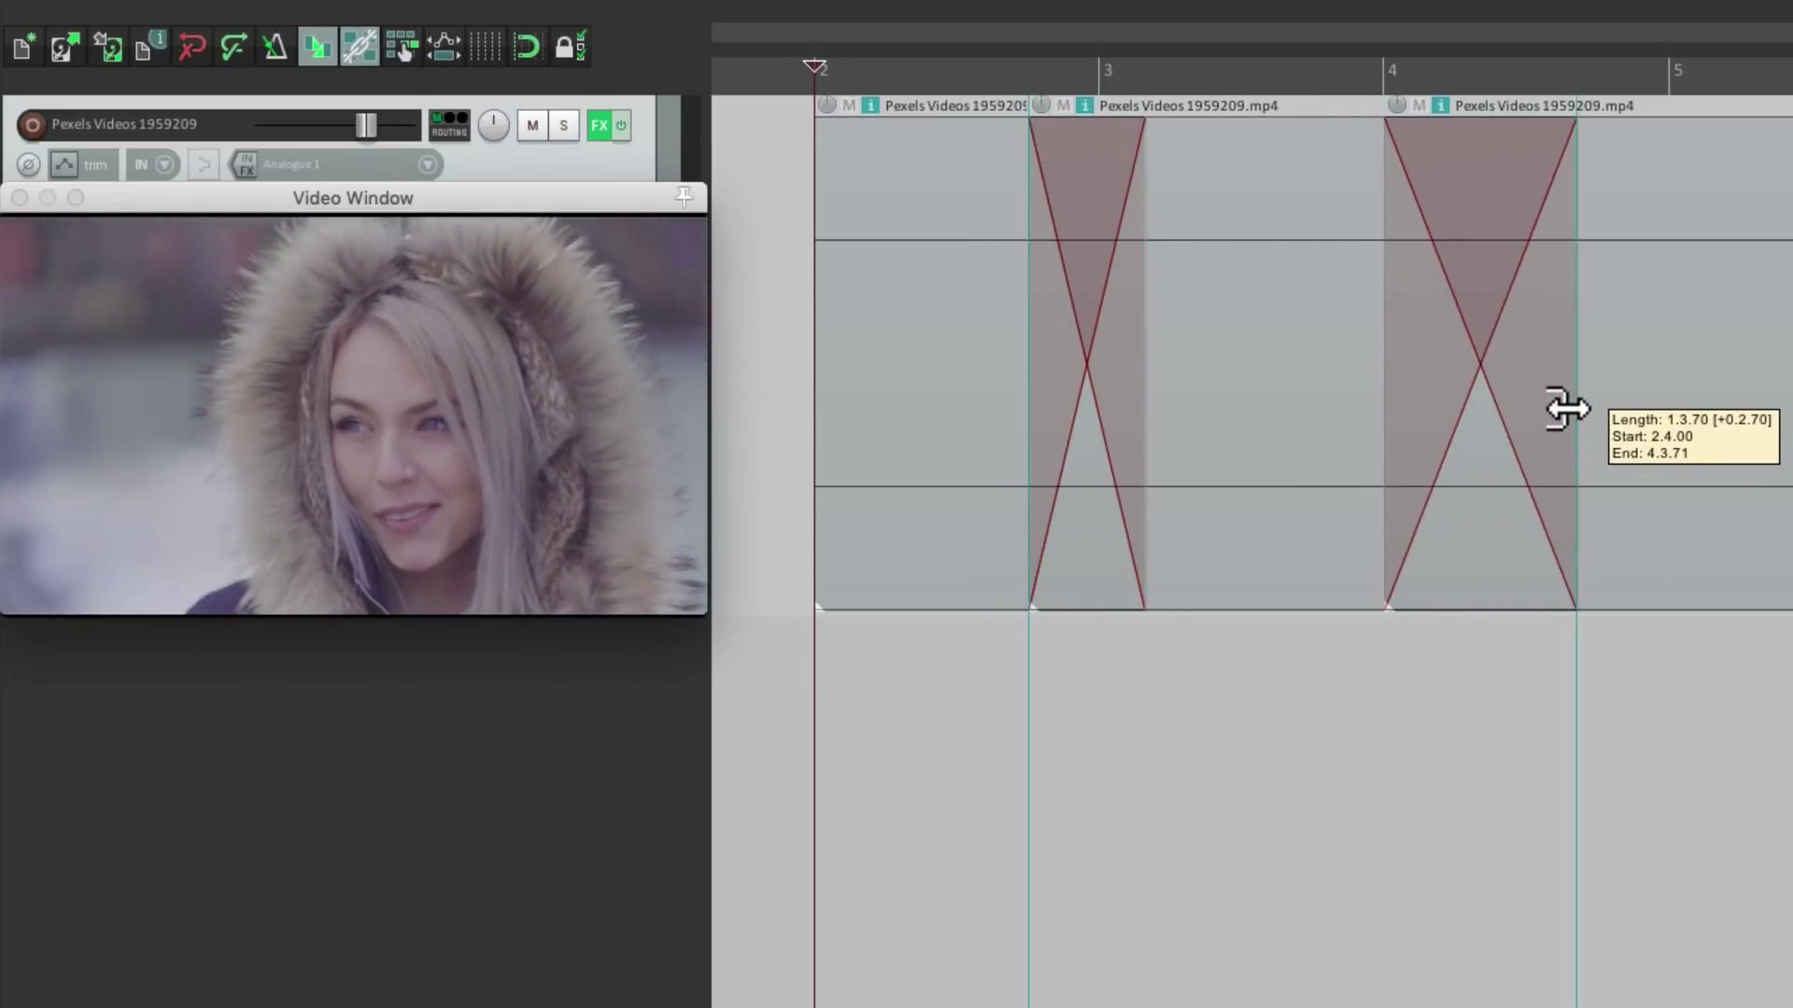
key(space)
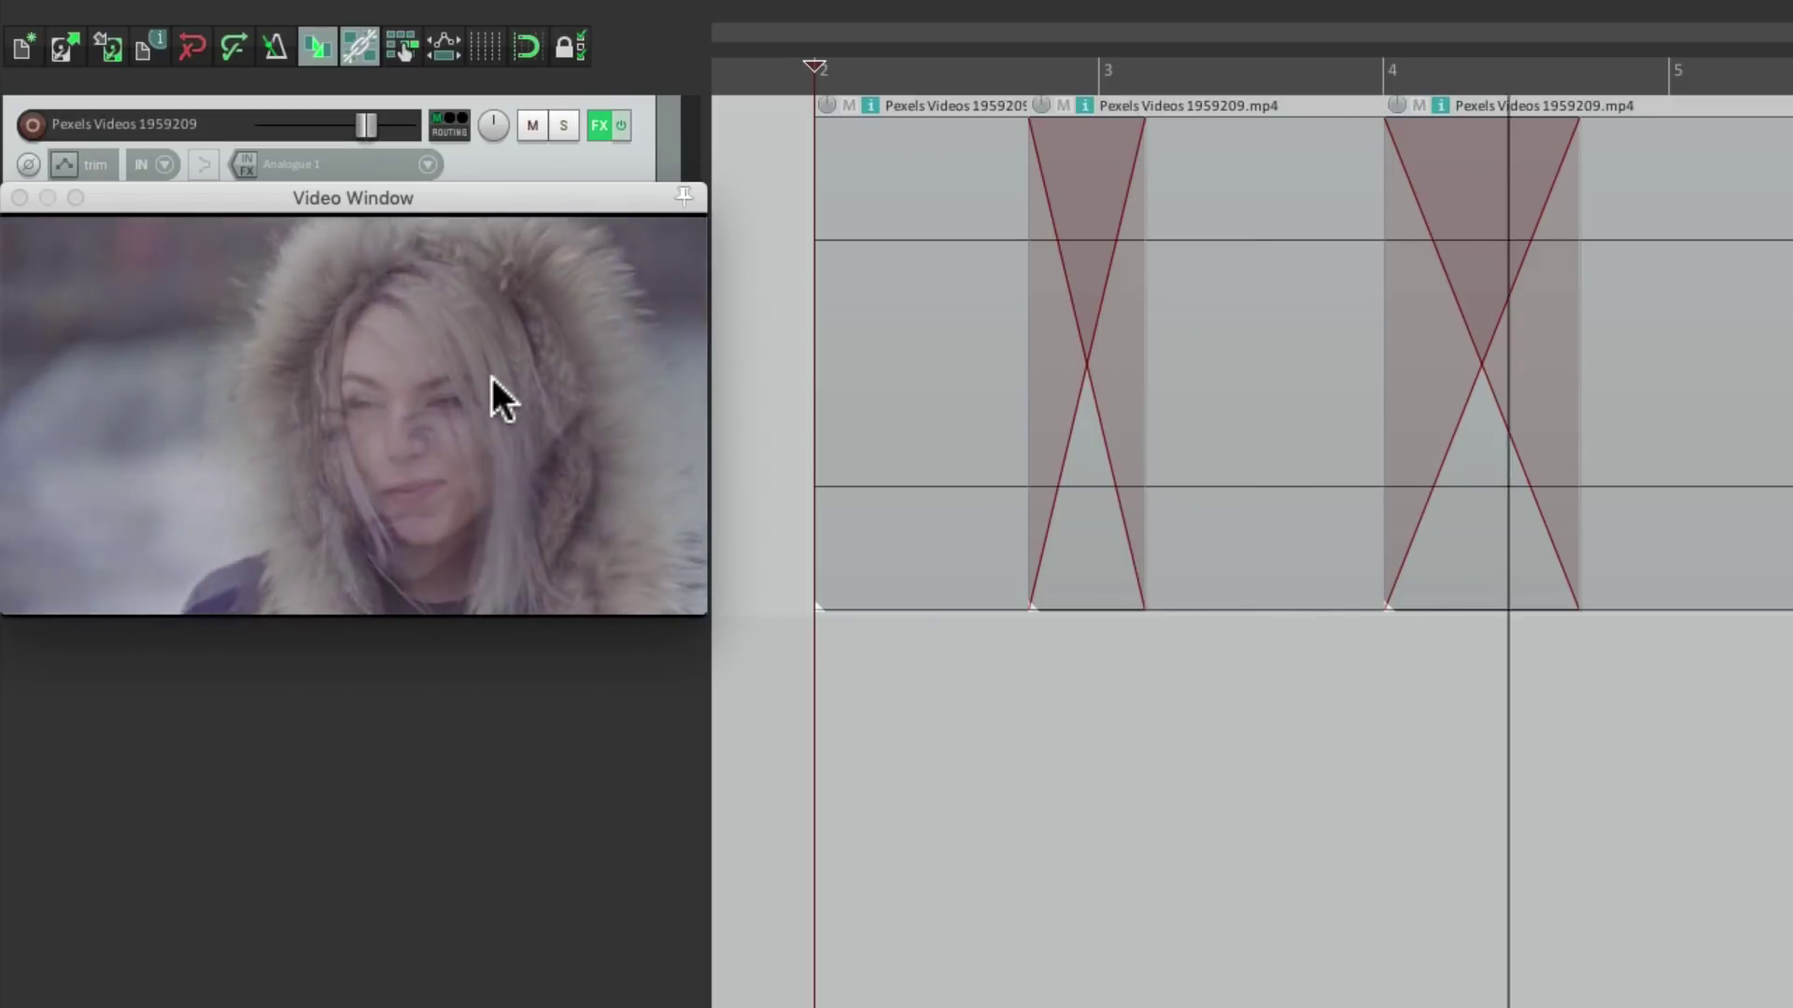
key(space)
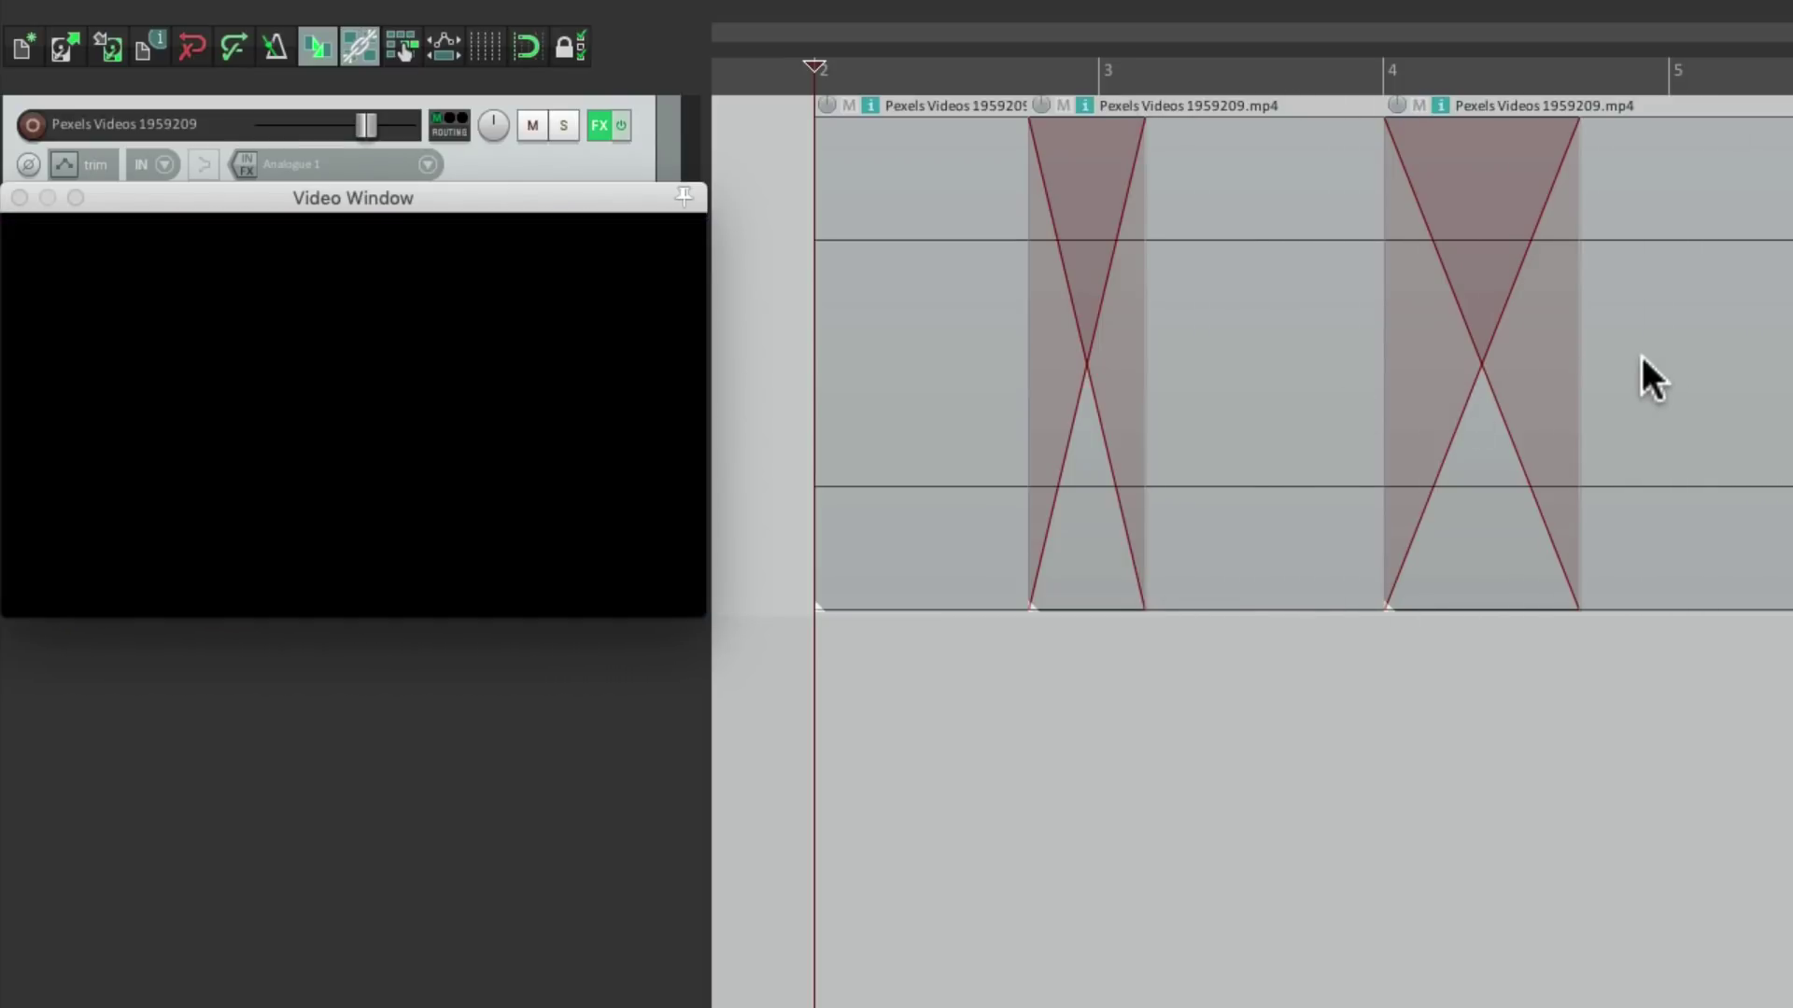
drag(1581, 369, 1792, 358)
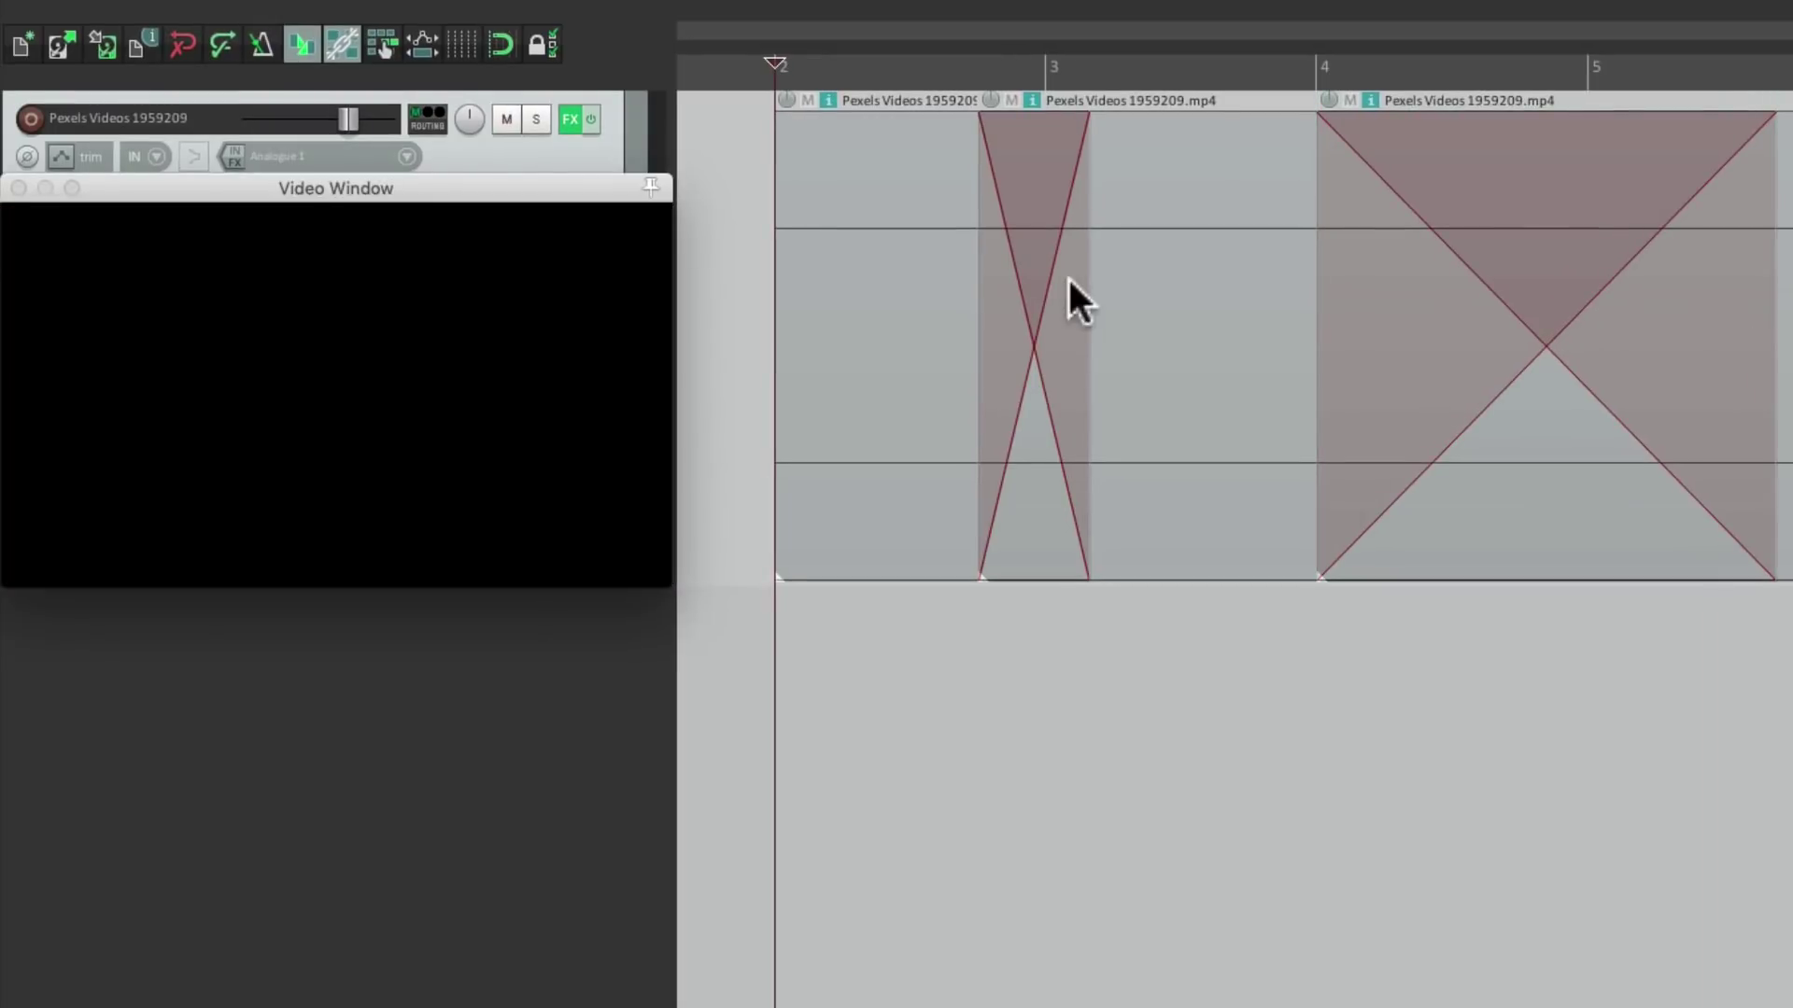
drag(1143, 308, 1220, 299)
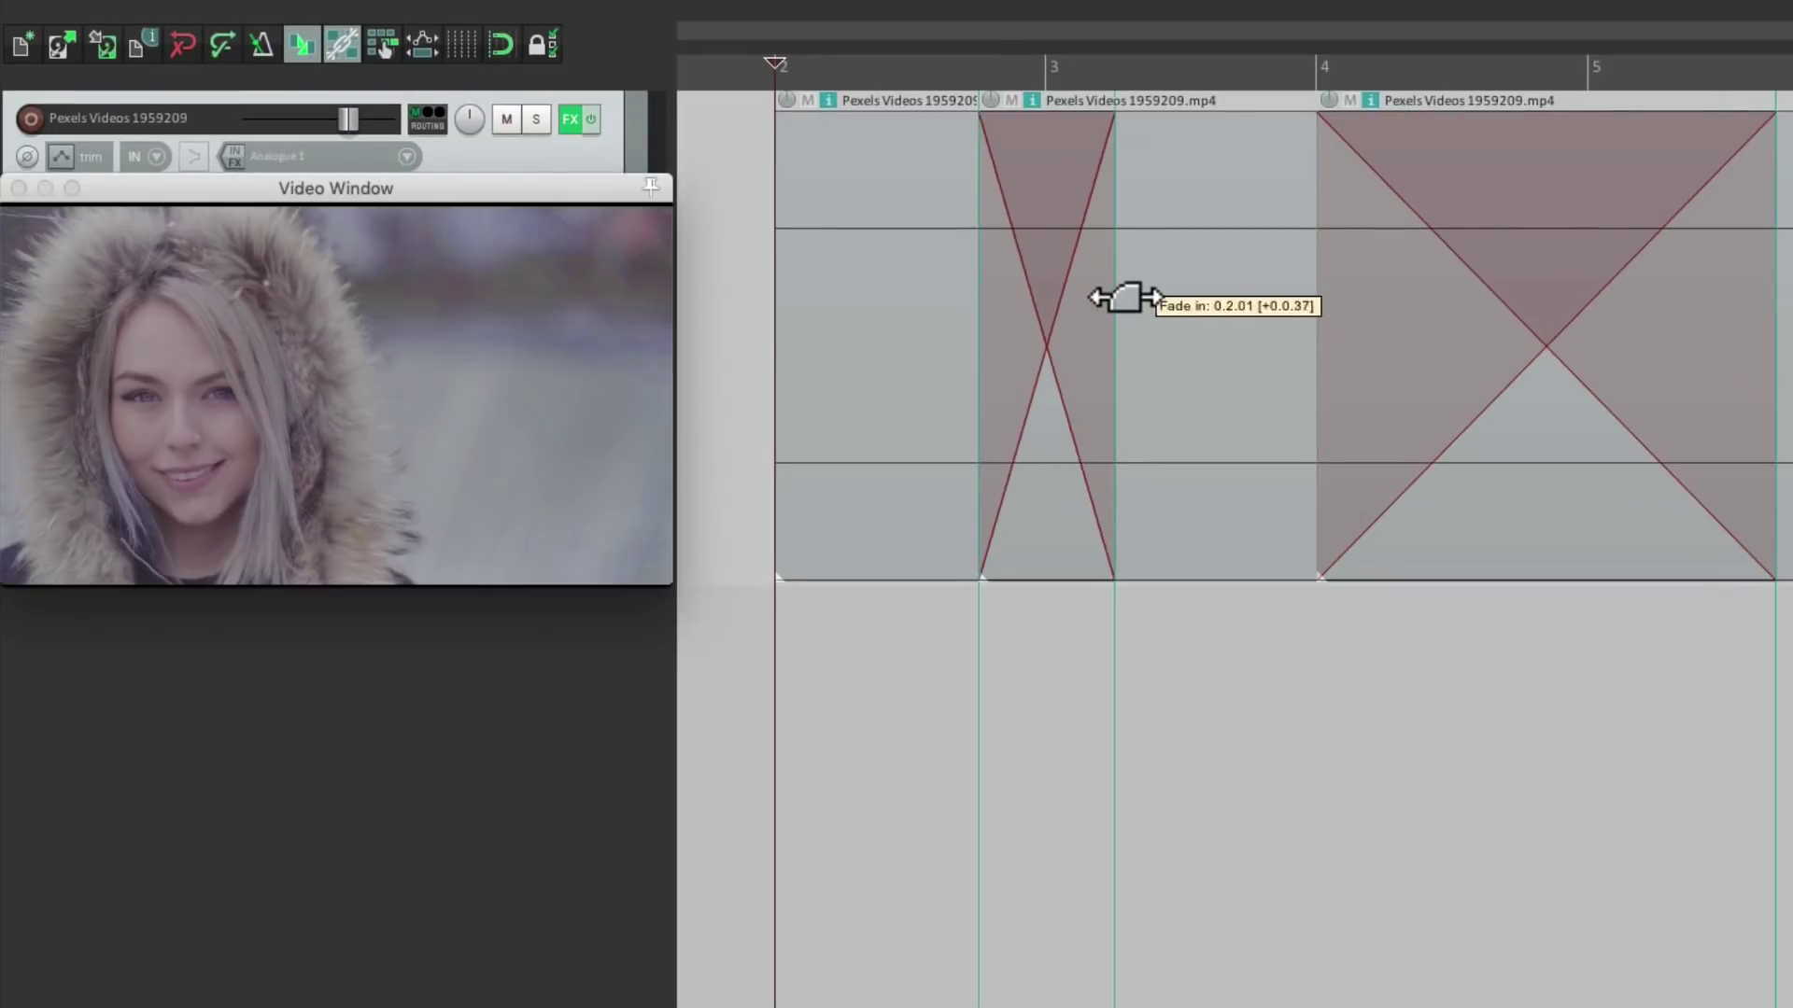
key(space)
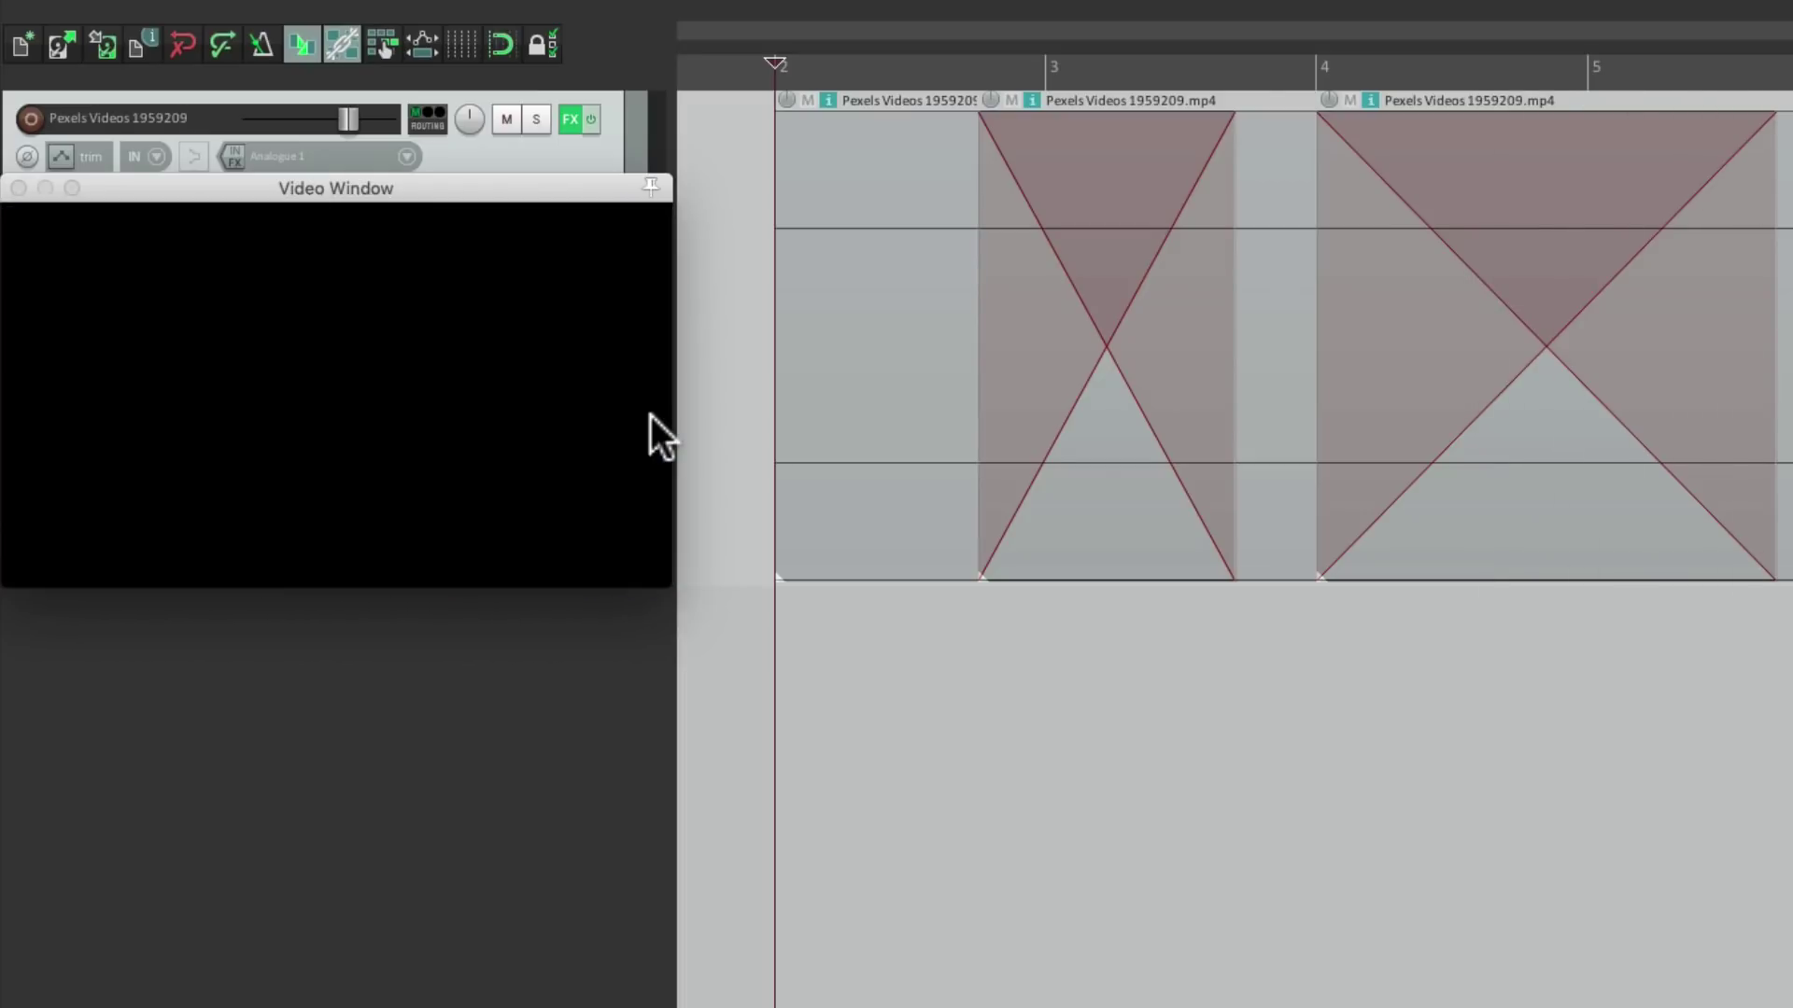
key(super+z)
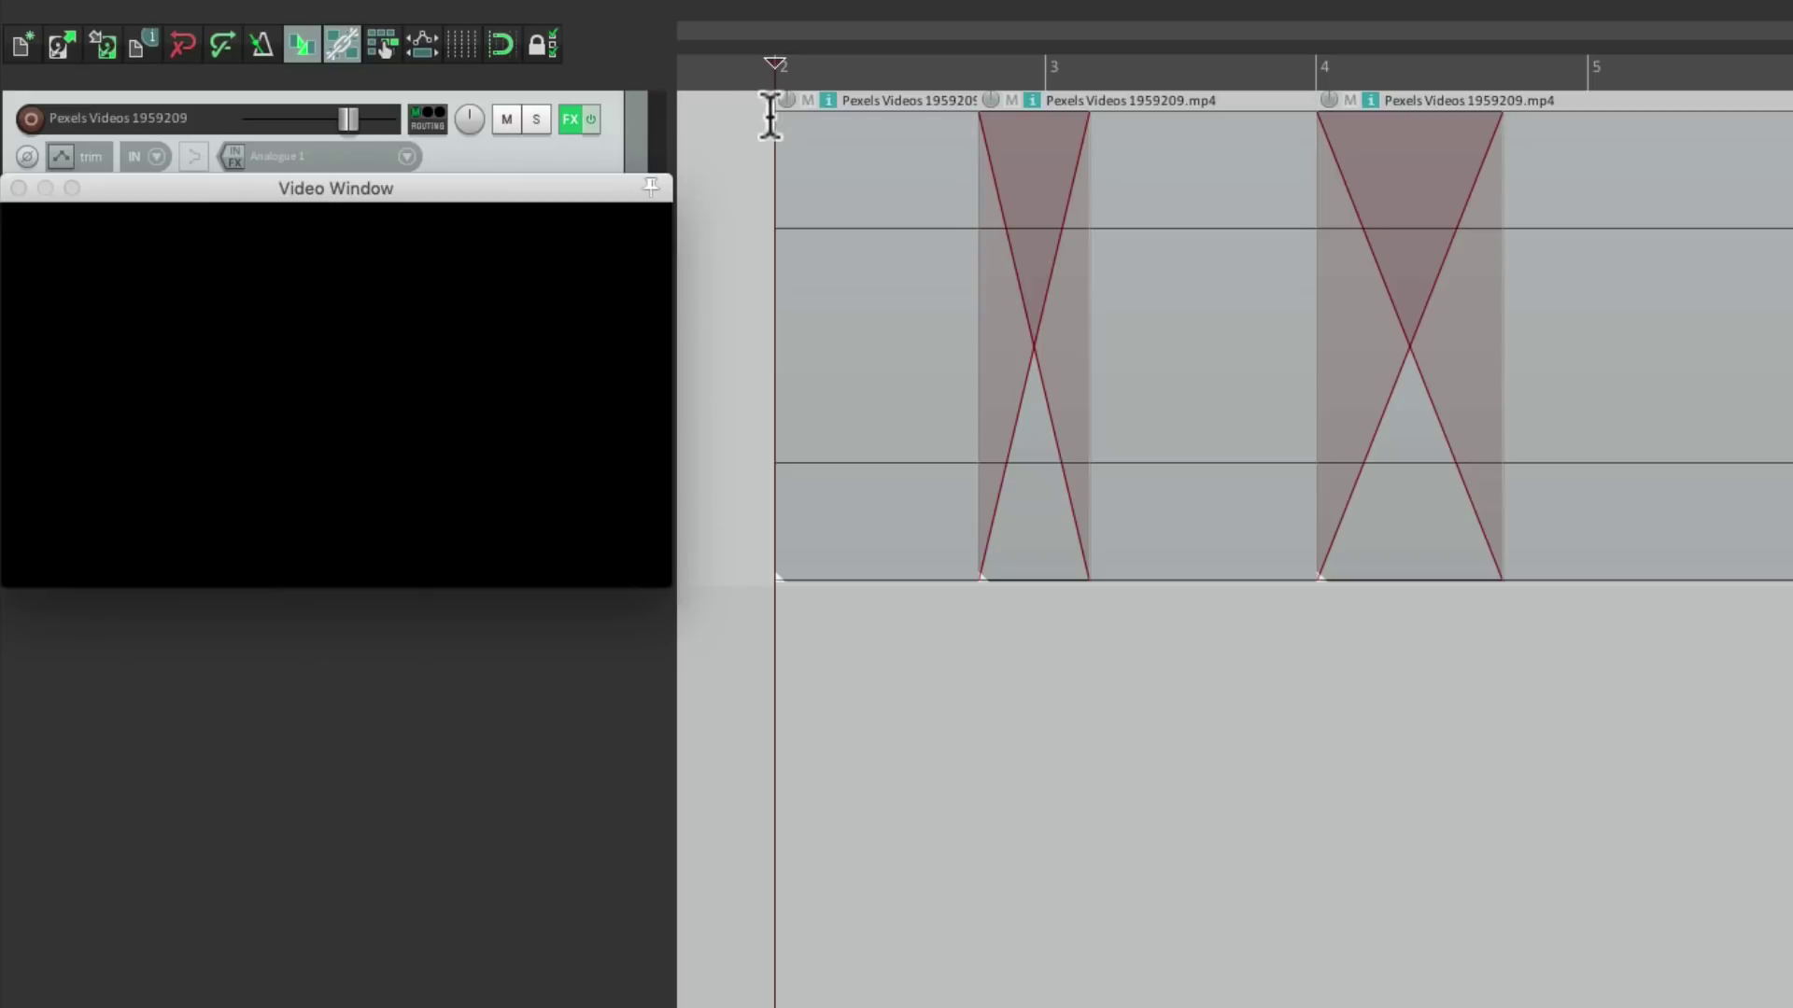
Add a fade-in to the first clip and a fade-out to the shortened last clip, then preview.
drag(772, 112, 888, 249)
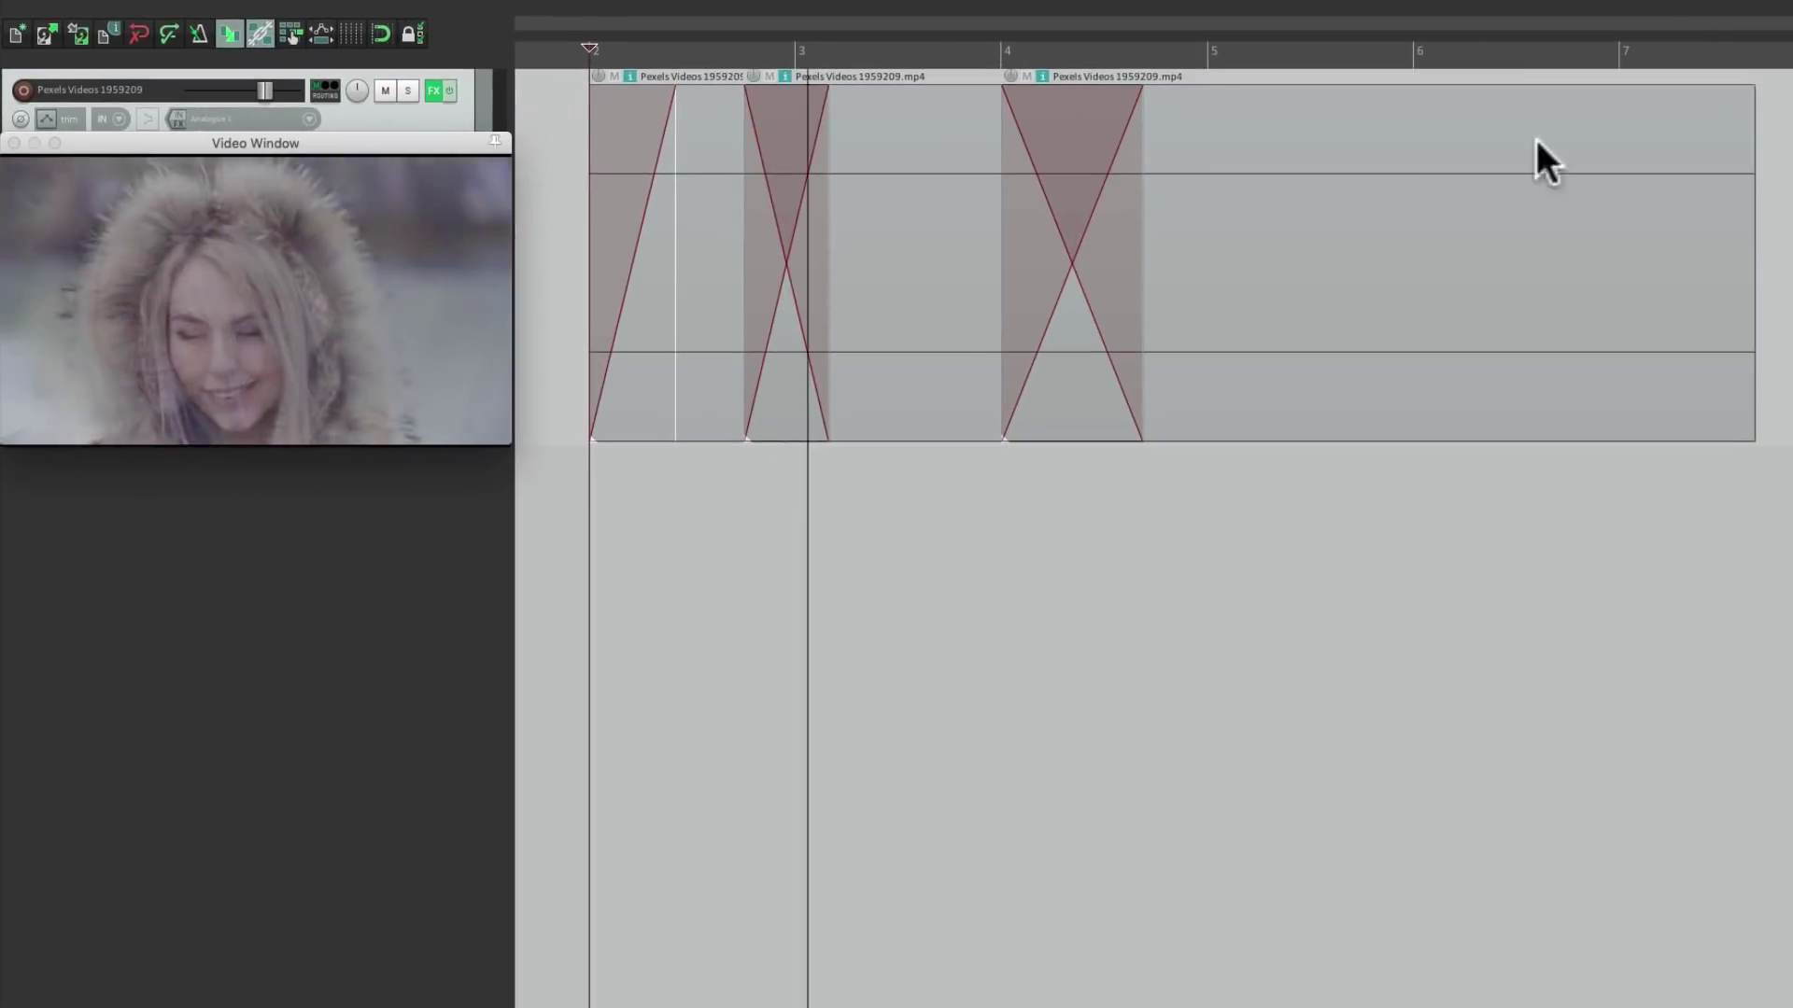
drag(1752, 89, 1568, 157)
drag(1751, 183, 1468, 209)
click(1203, 33)
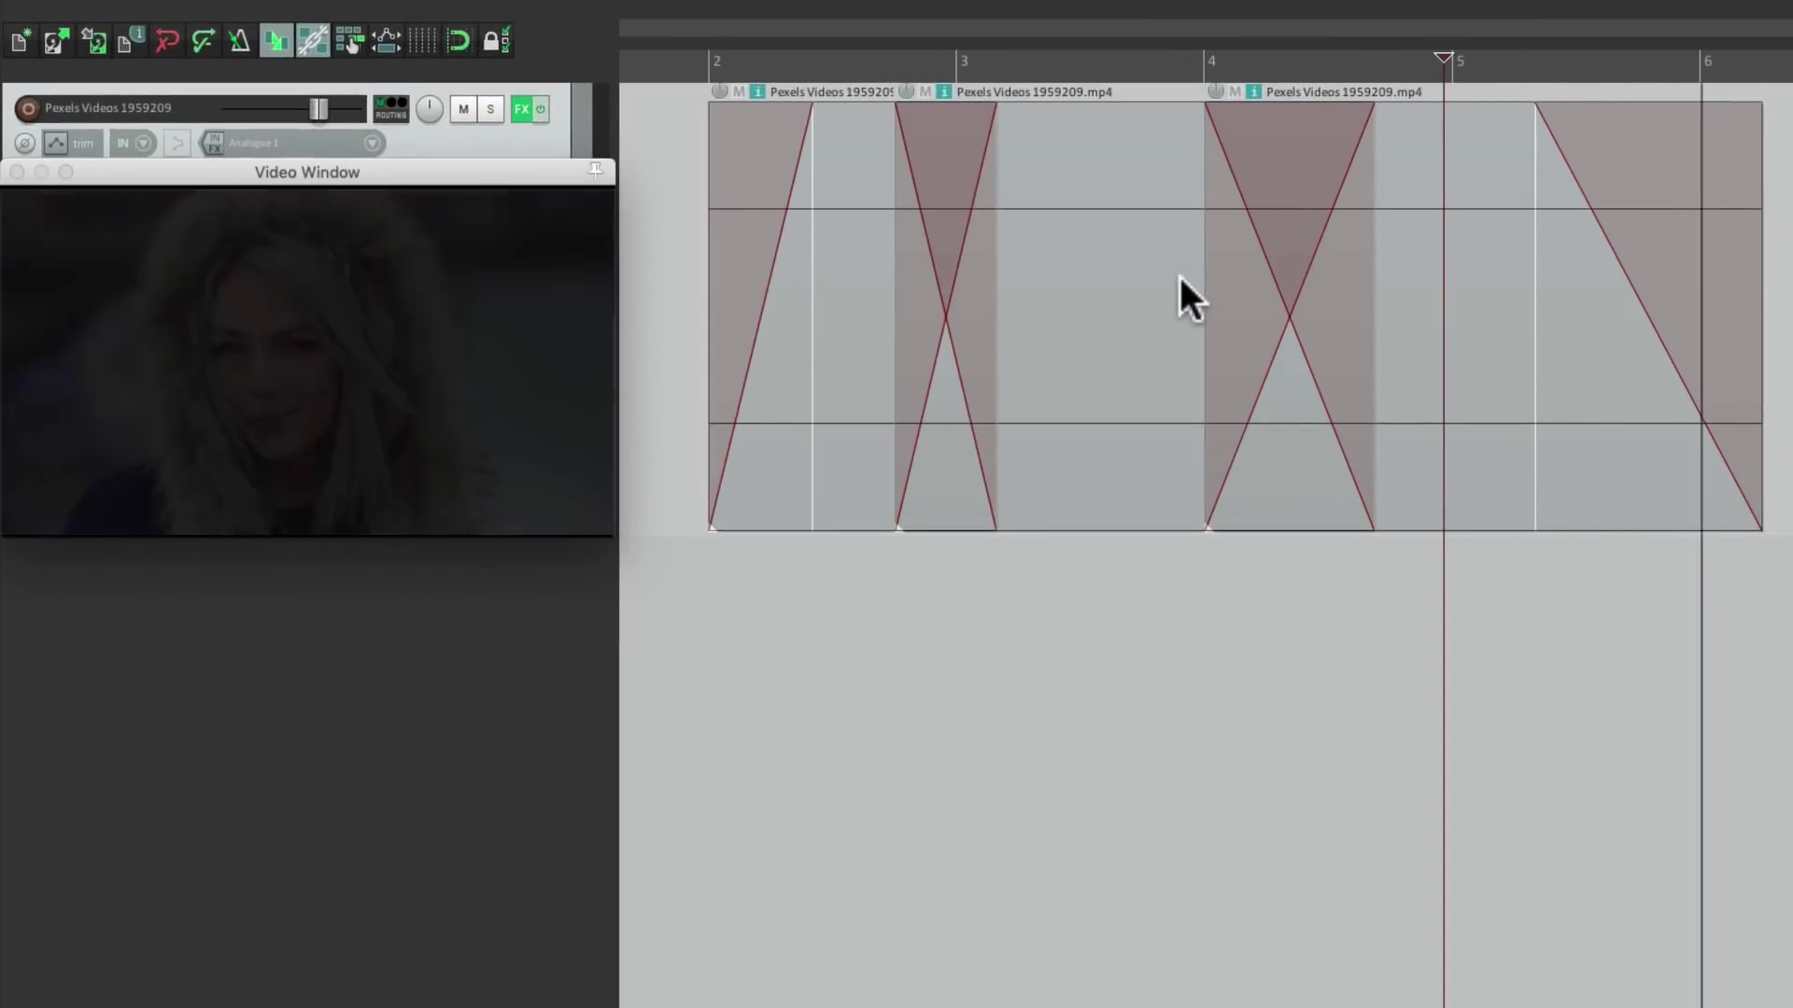
key(space)
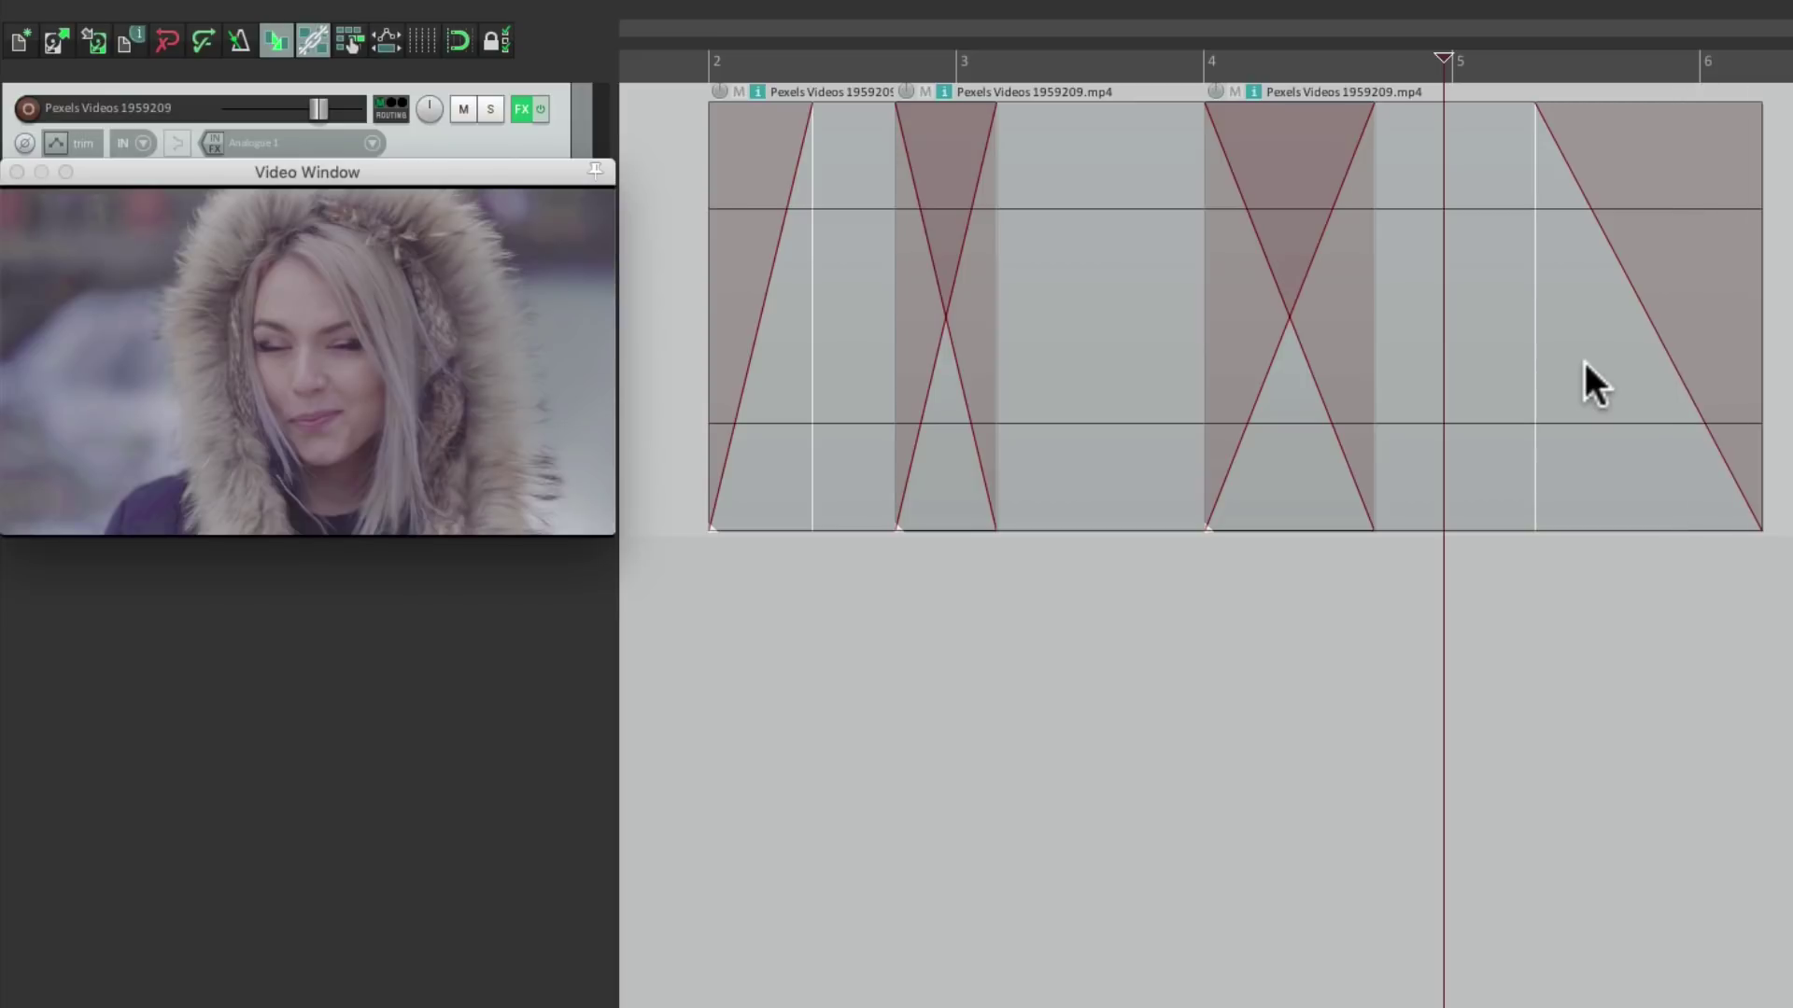
Re-enable the Item fades affect video processor in Track 1's effect chain.
click(522, 108)
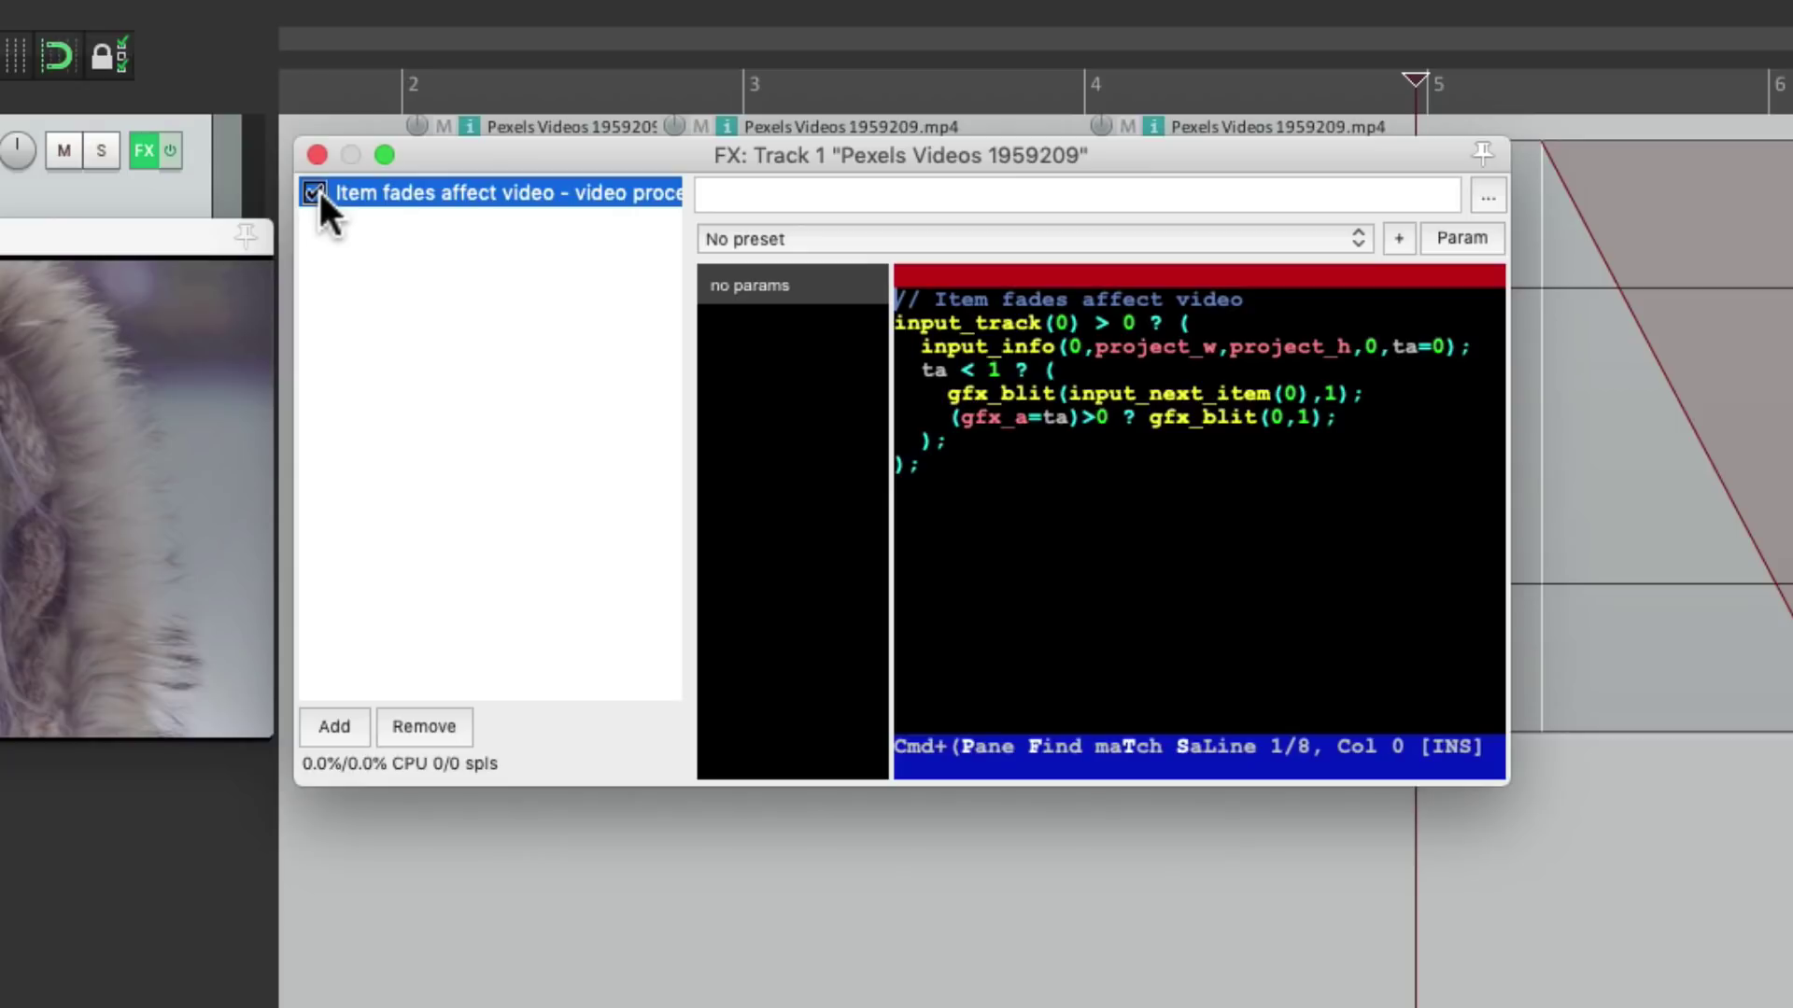
click(316, 154)
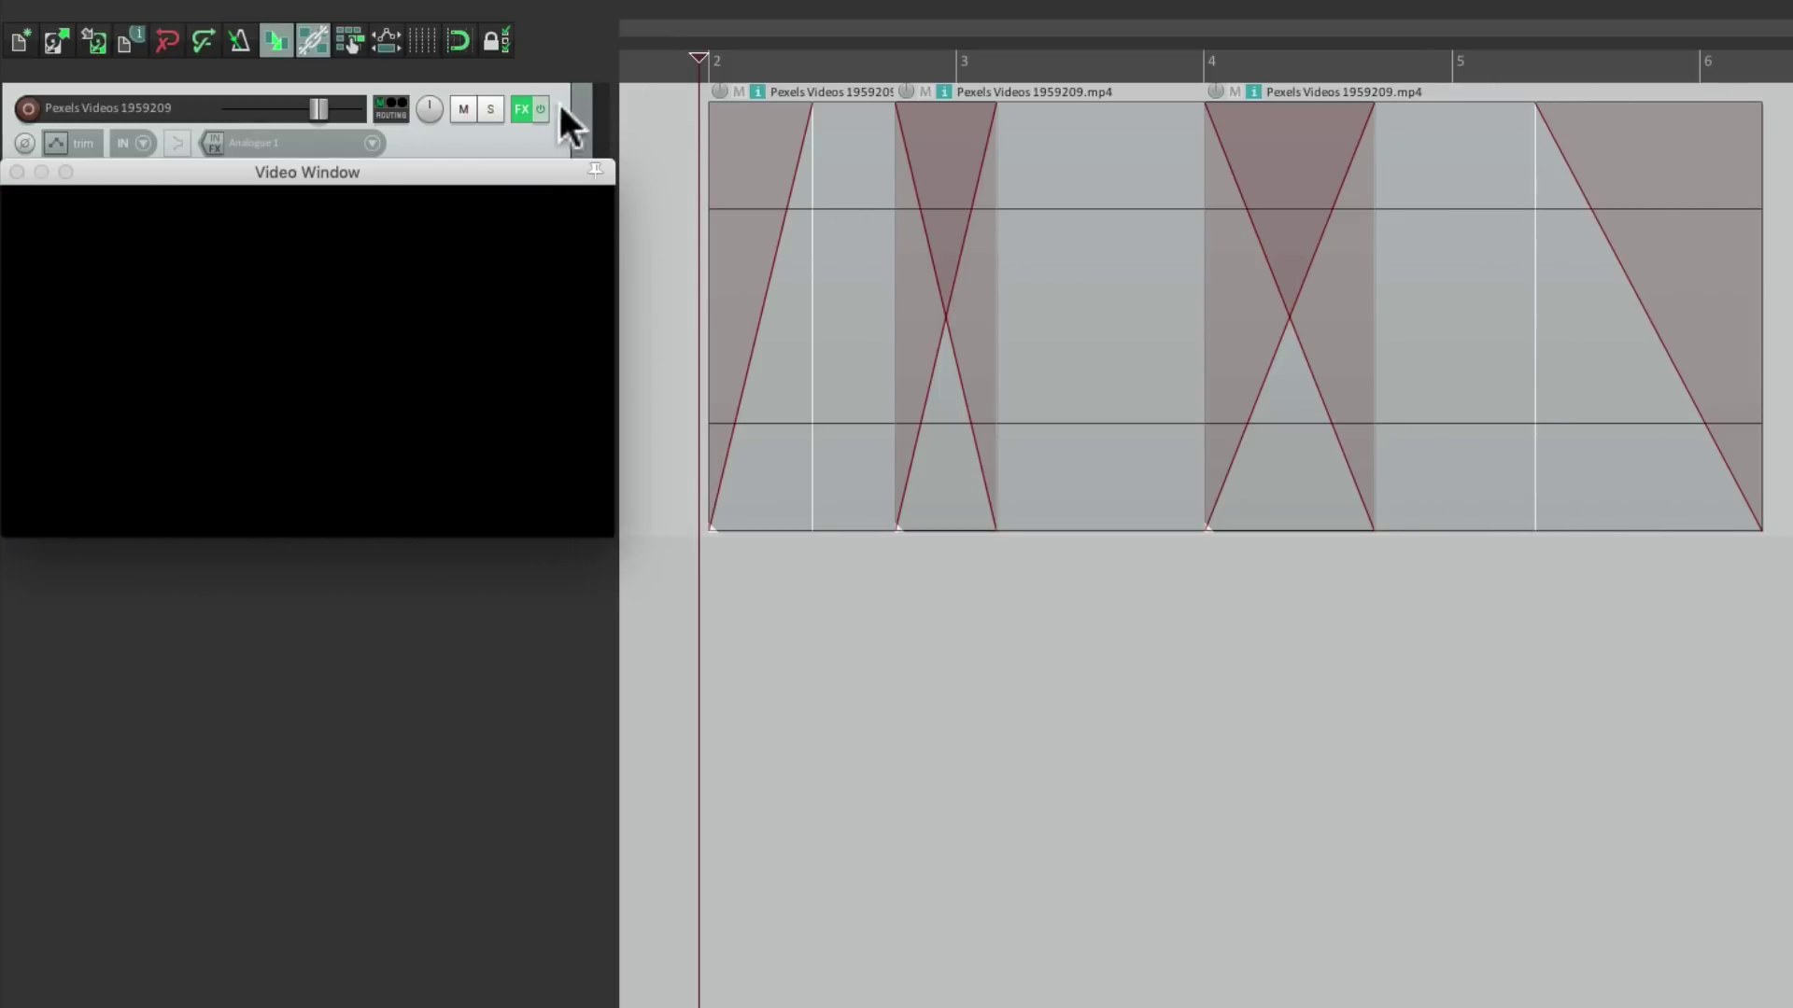
click(521, 109)
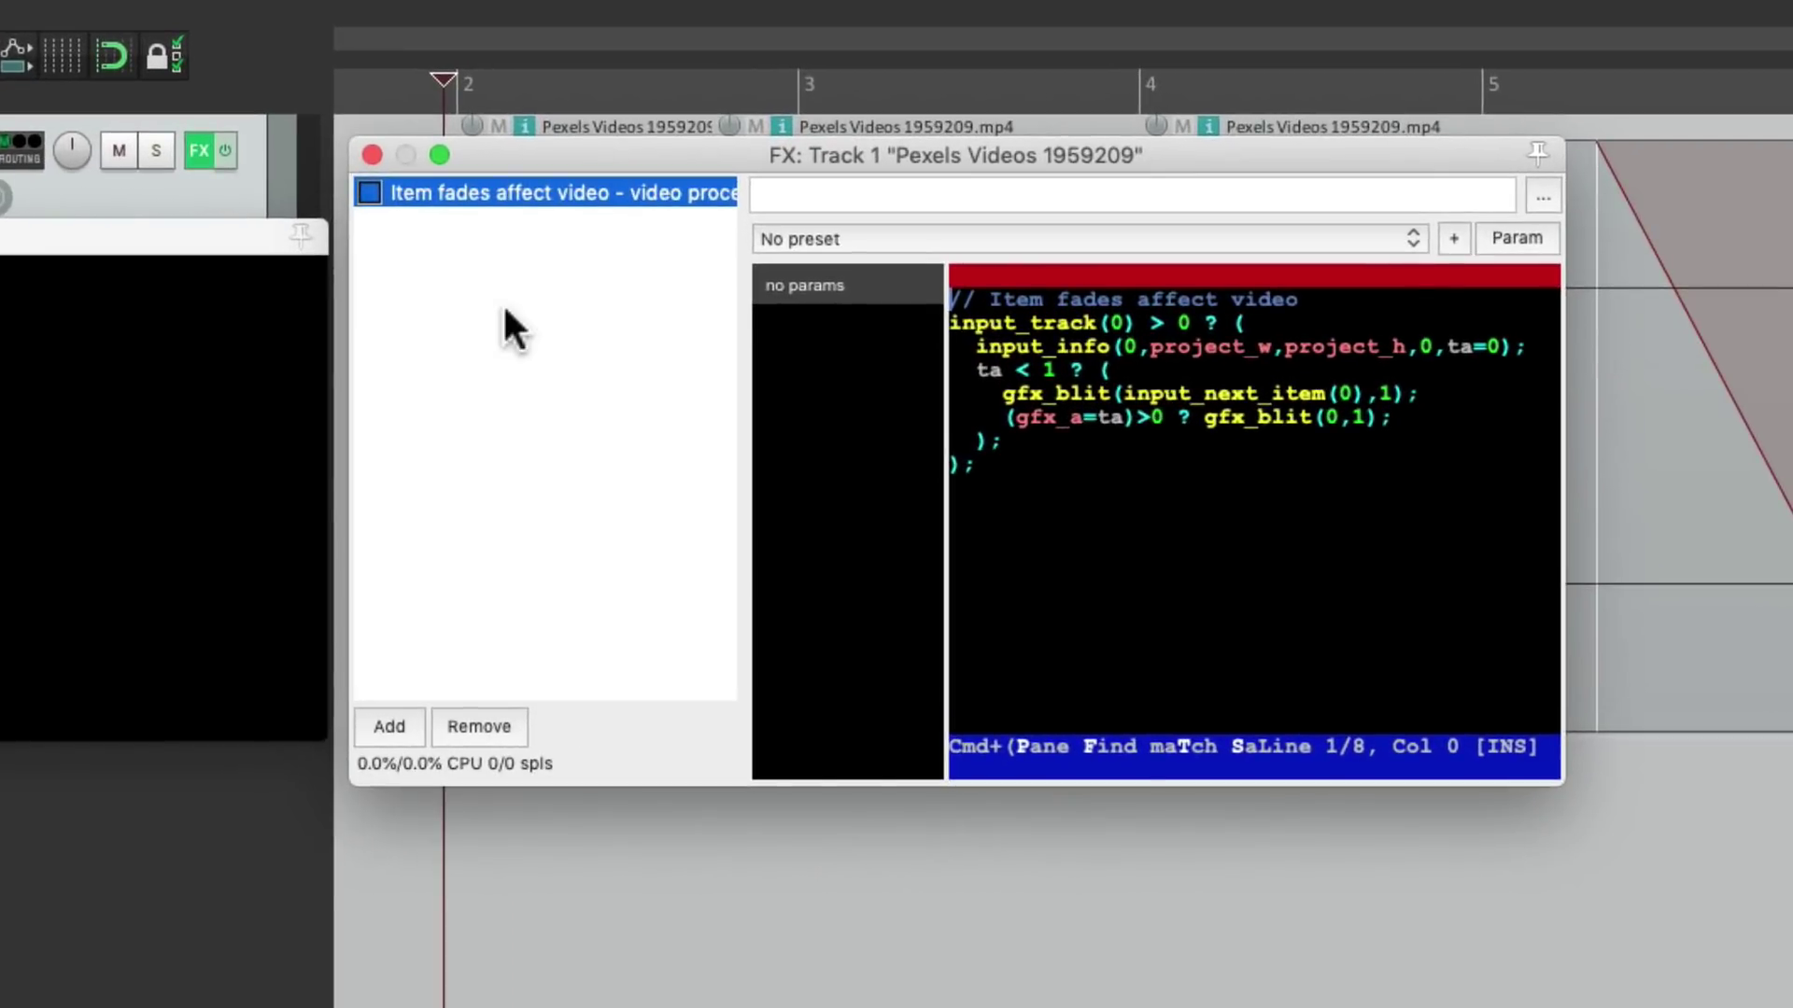
click(368, 193)
Delete the later clips, extend the first clip rightward, and lengthen its fade-in.
click(373, 153)
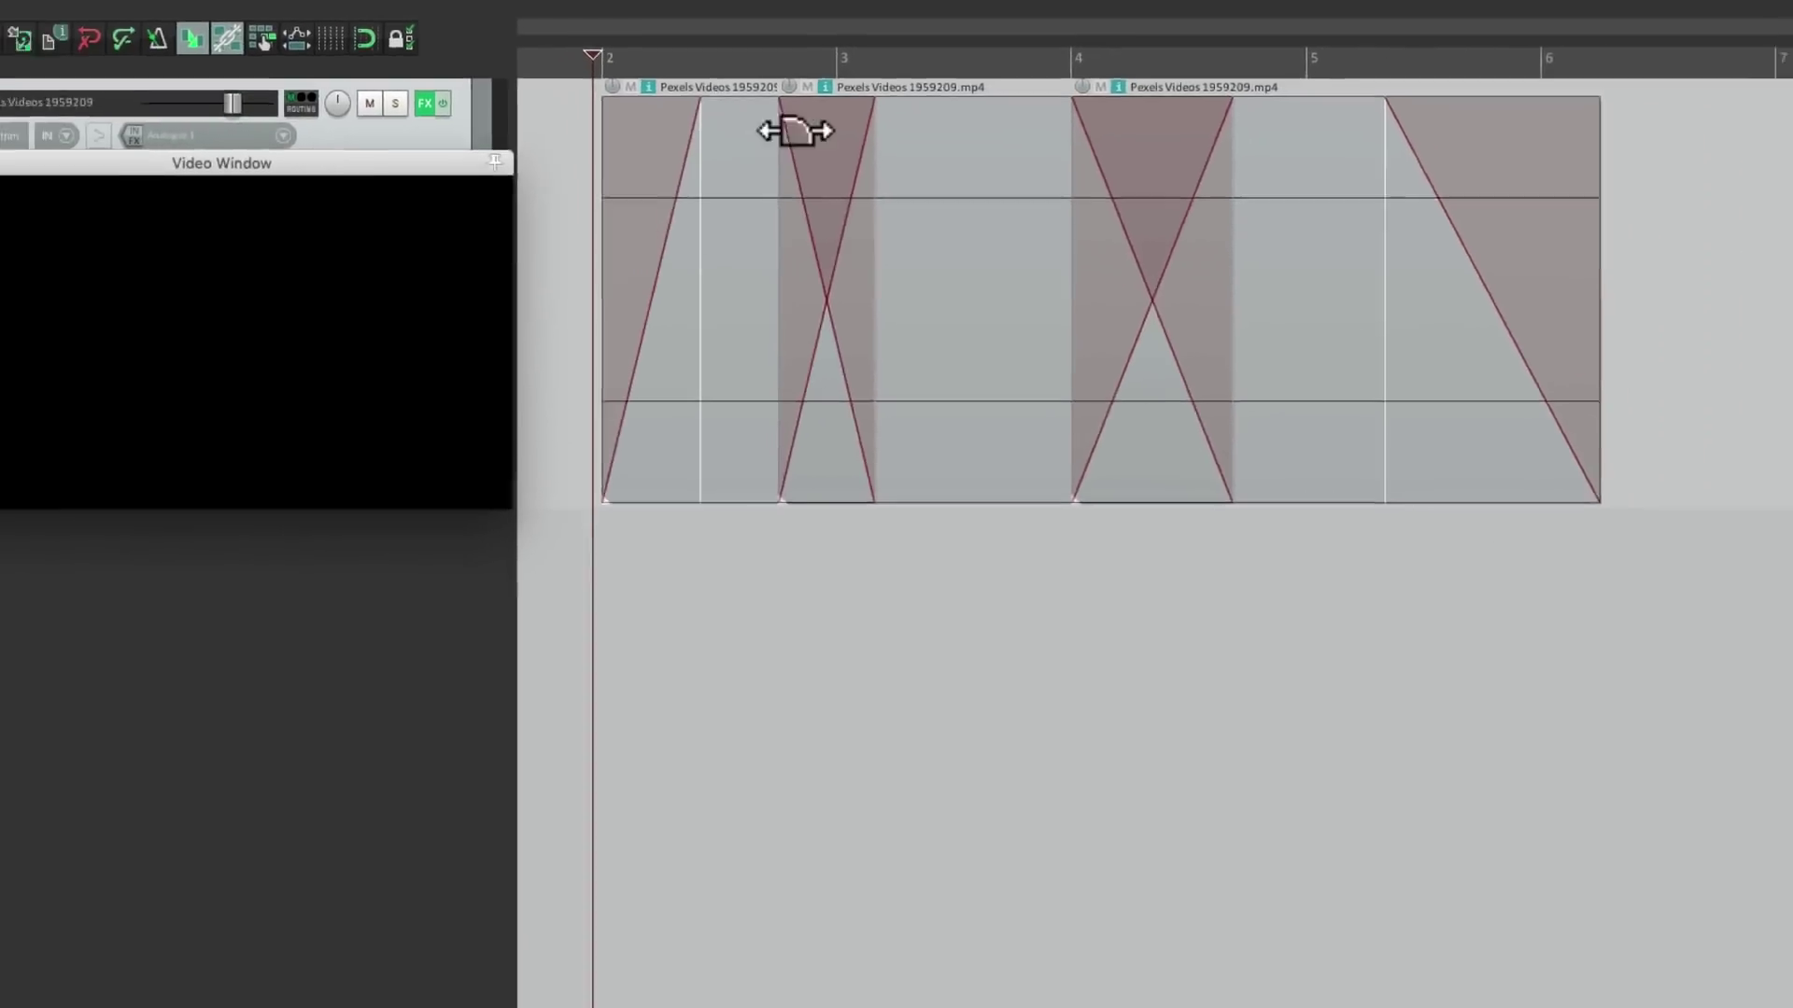
key(Delete)
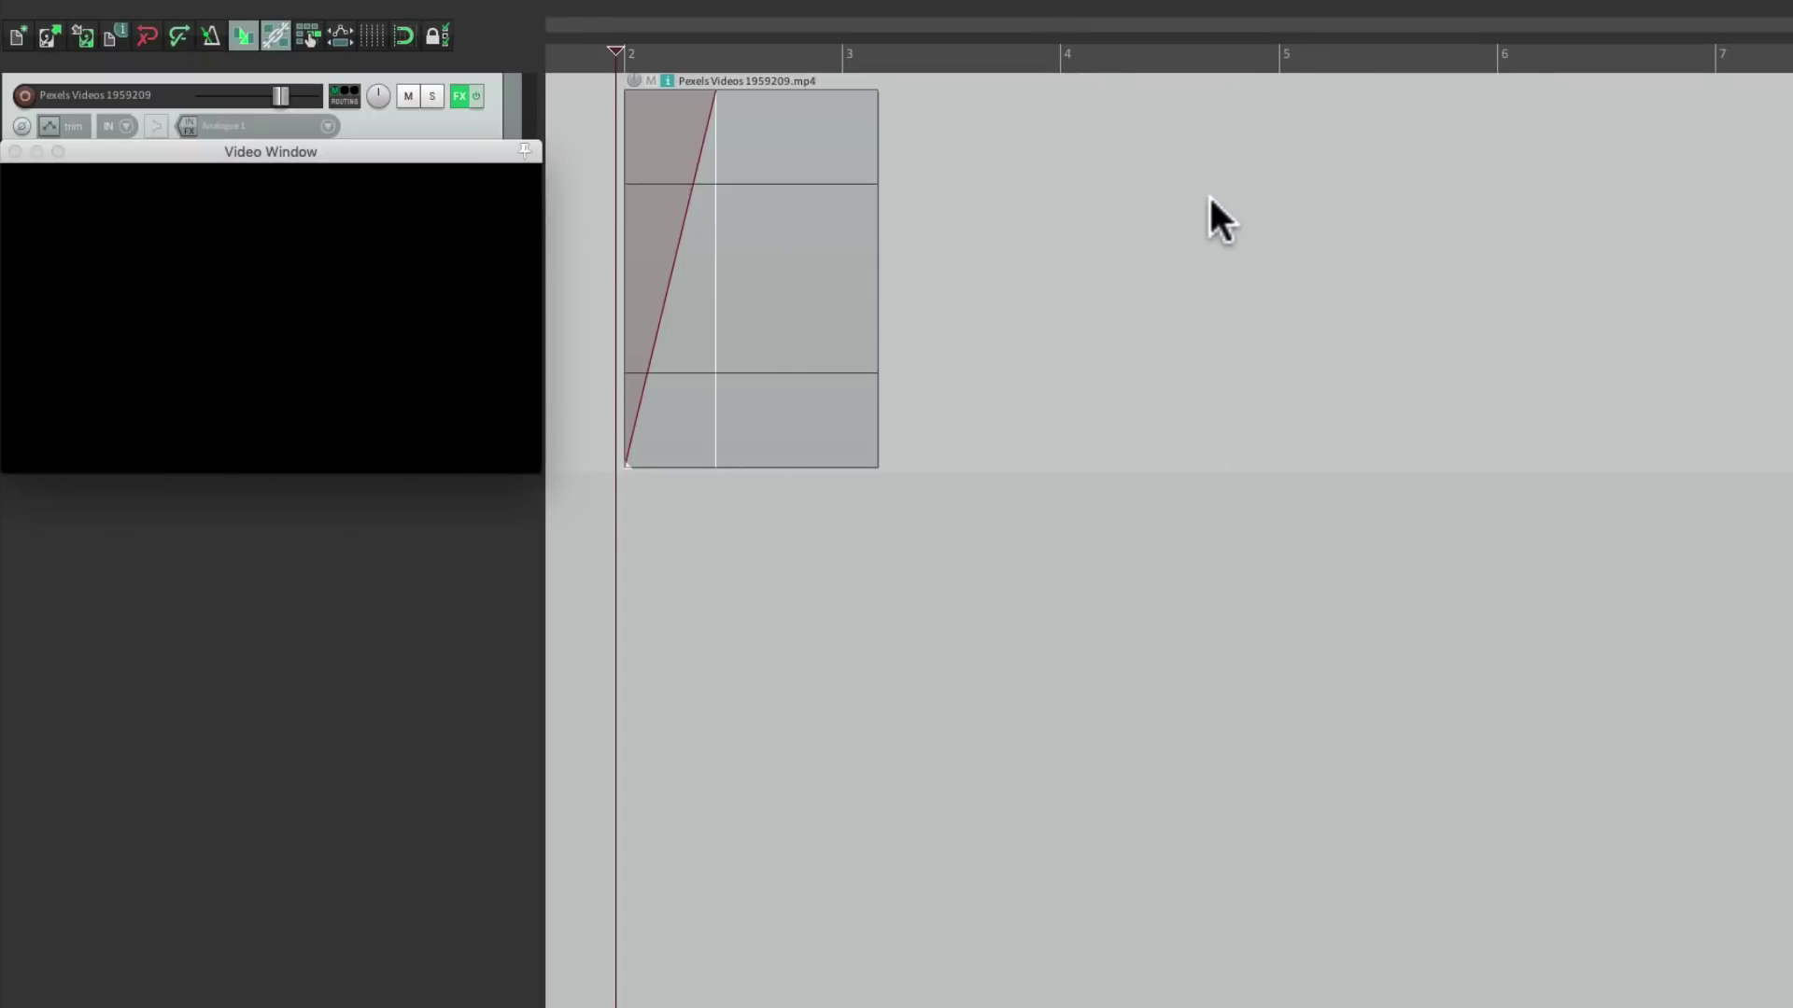
drag(872, 232, 1777, 232)
drag(716, 180, 754, 184)
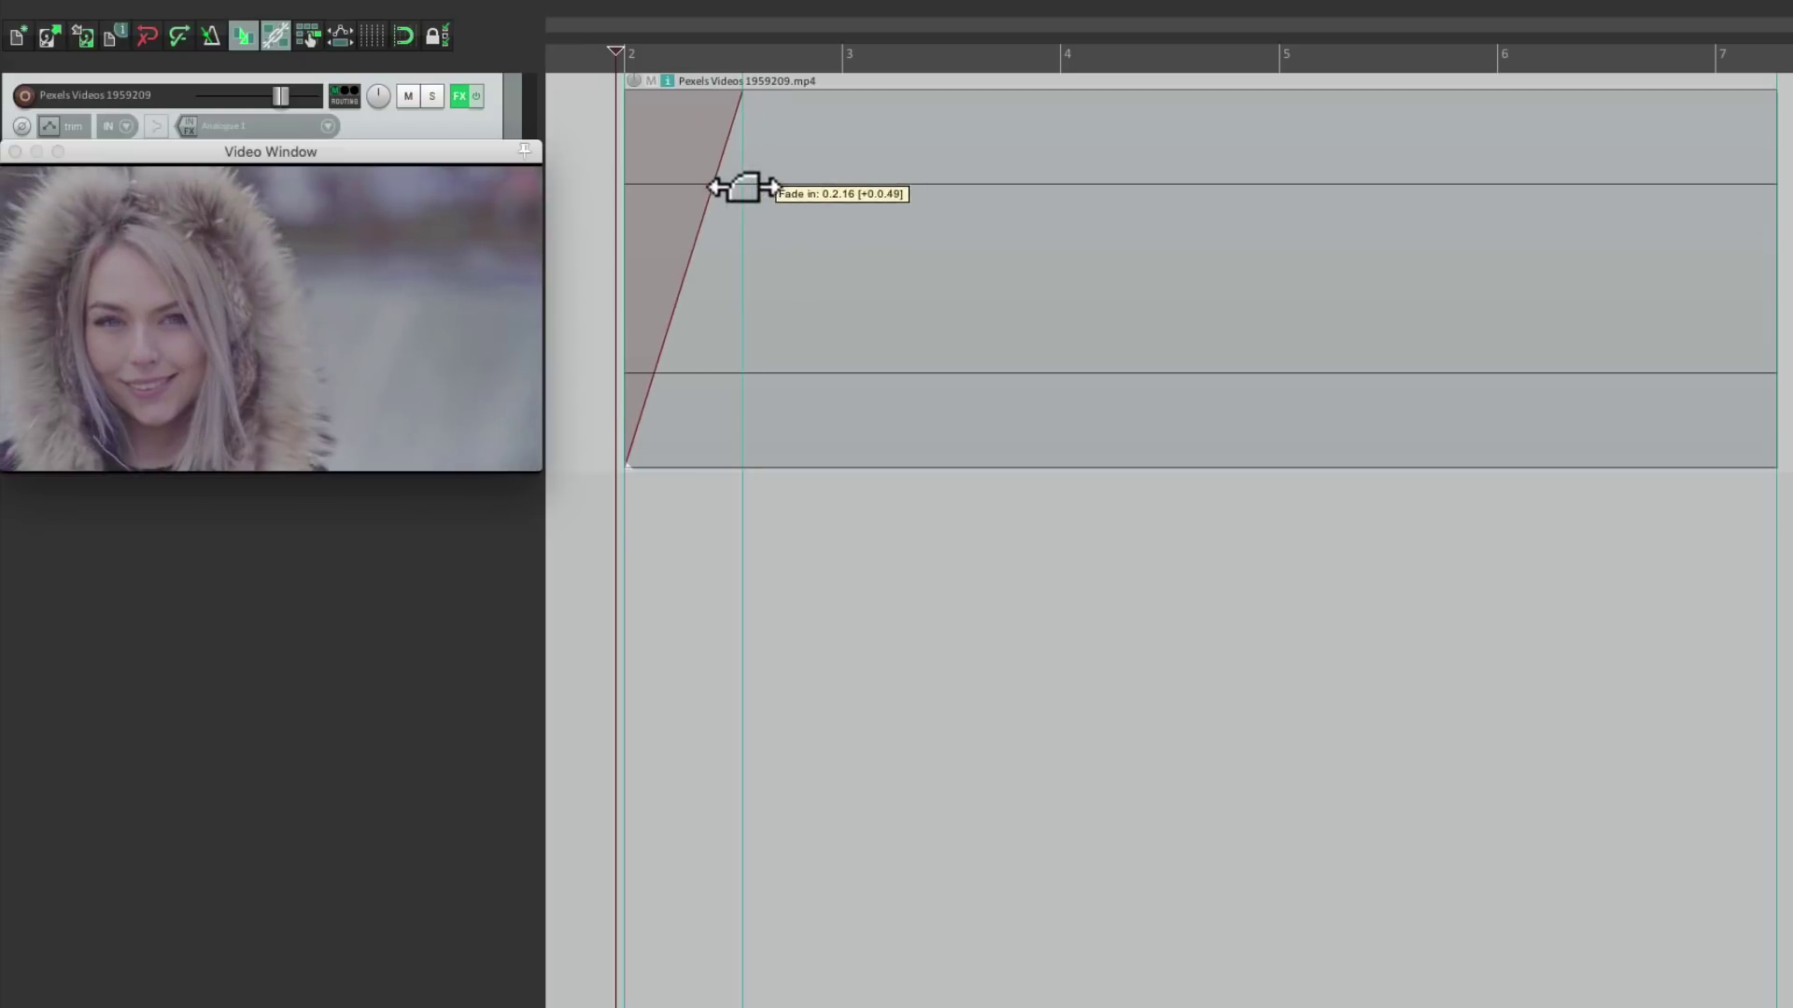
drag(744, 187, 746, 190)
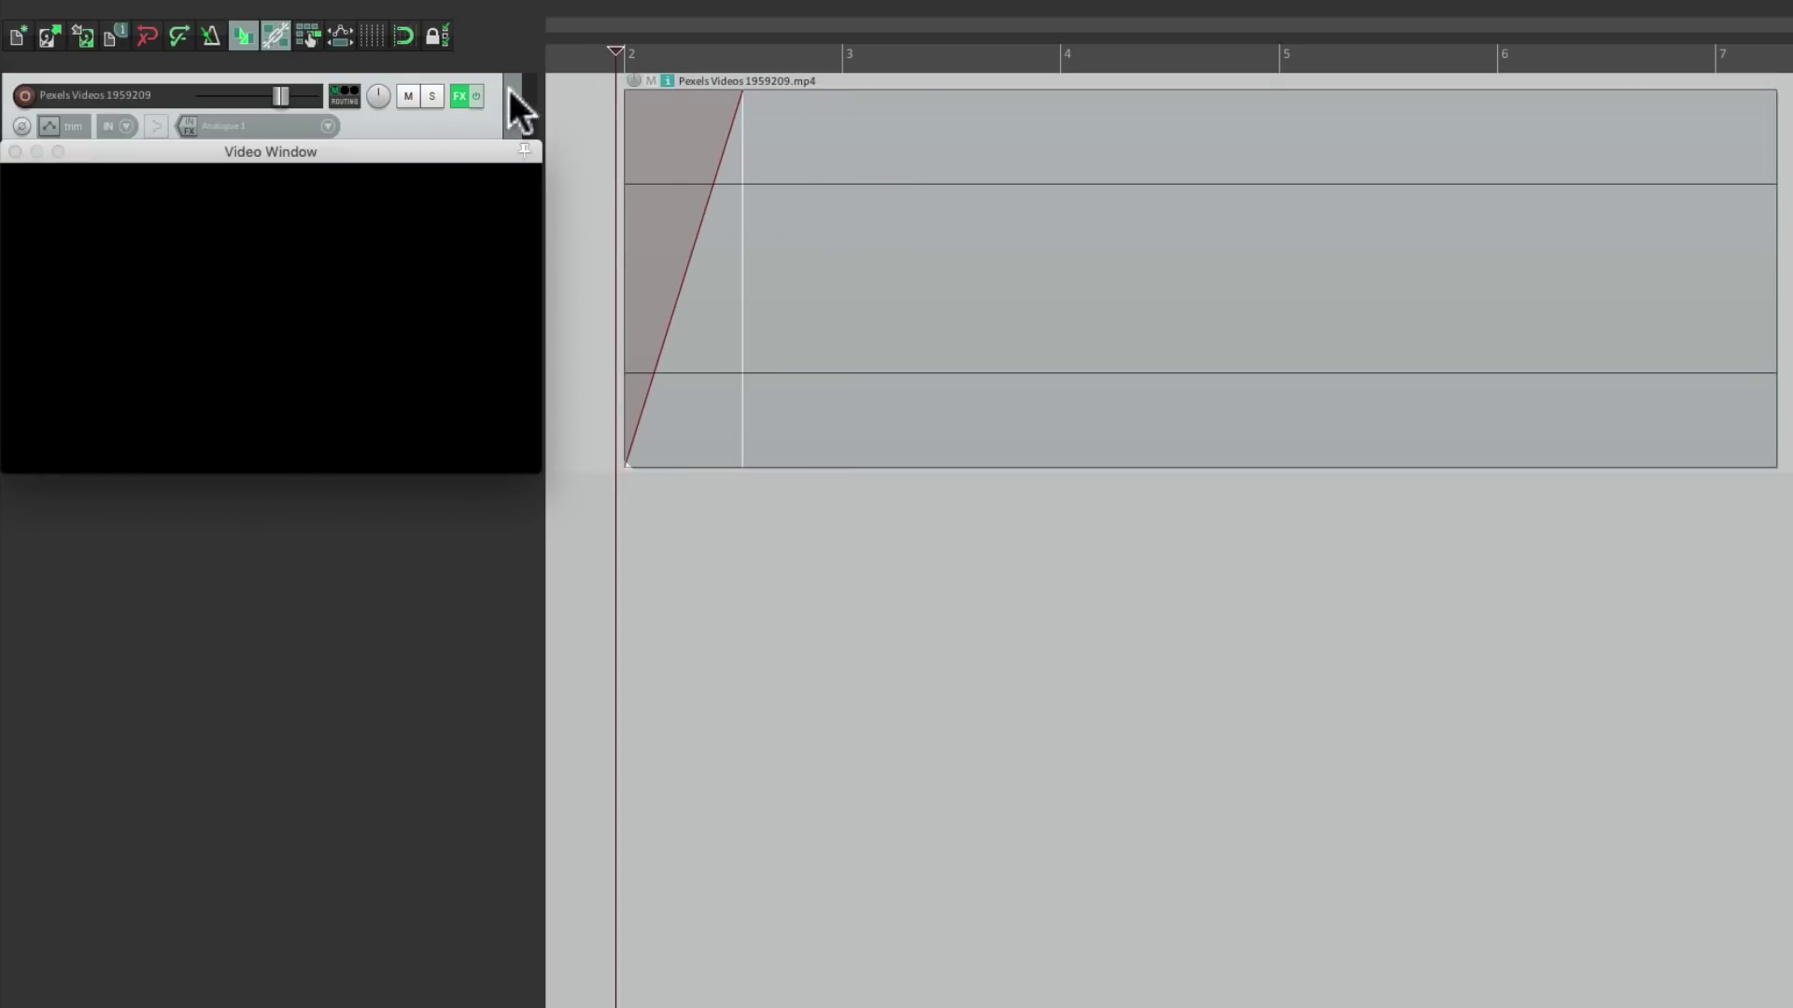
click(457, 93)
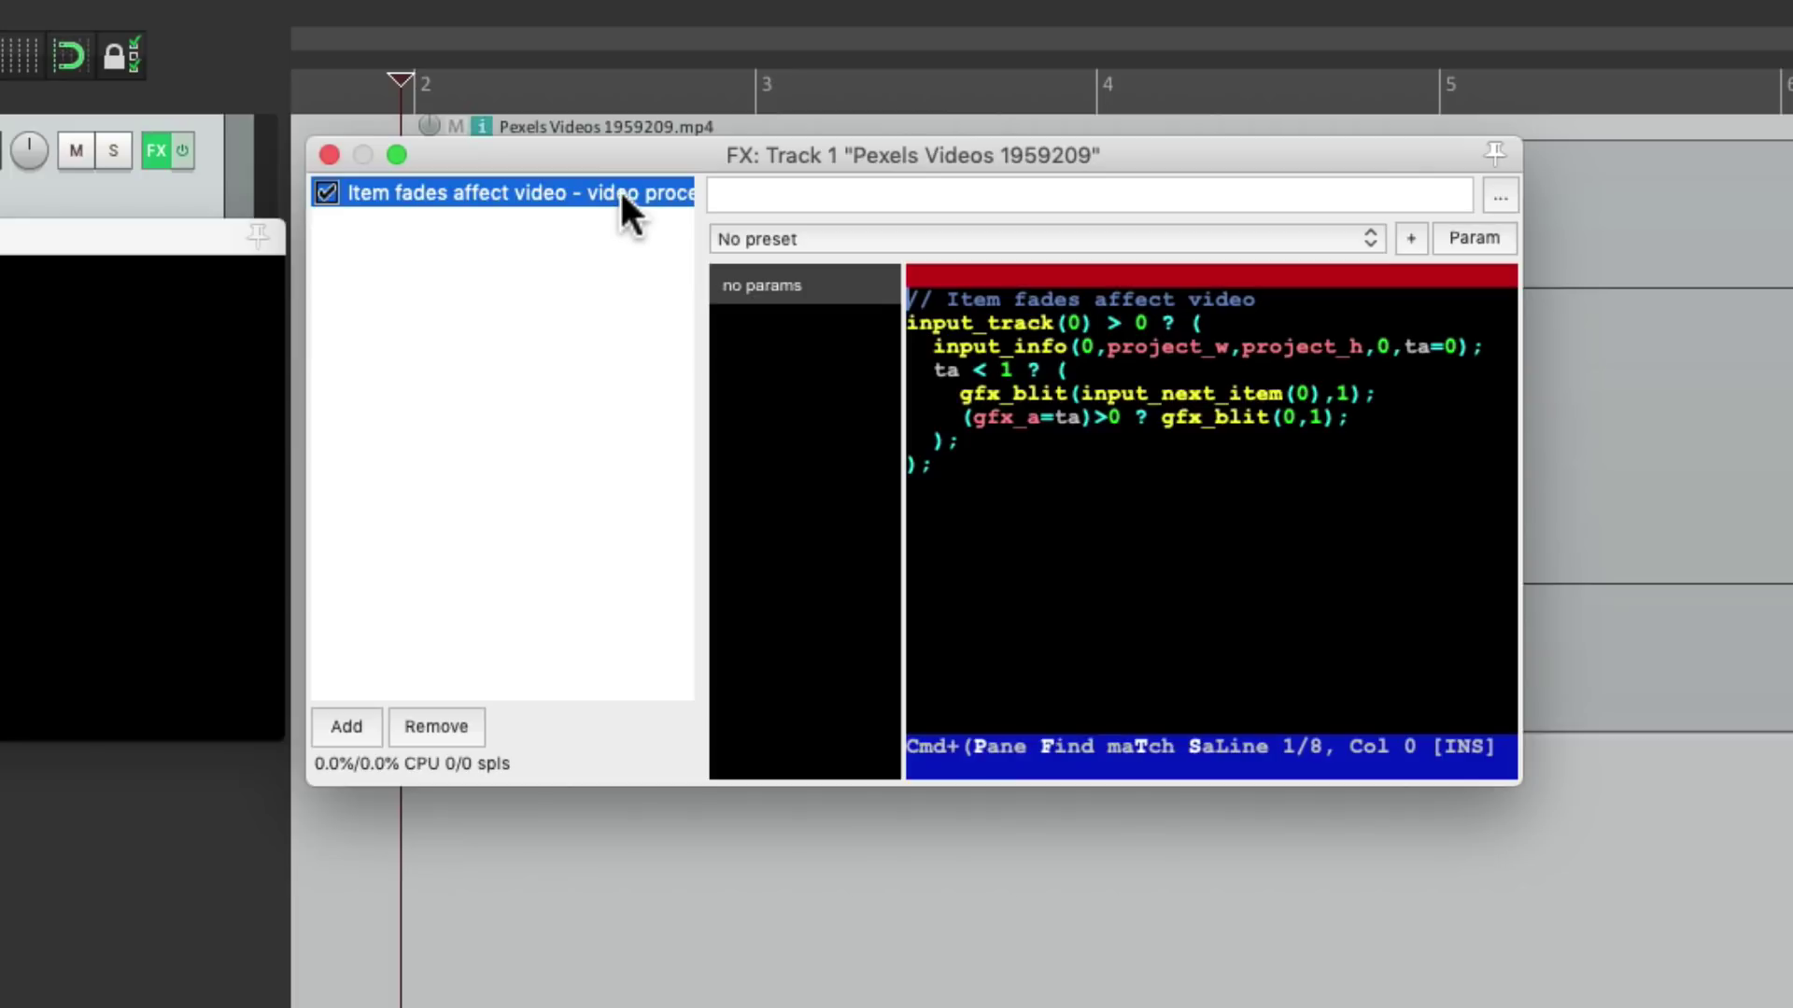
Reload the Item fades affect video preset and add a second Video processor beneath it.
click(888, 244)
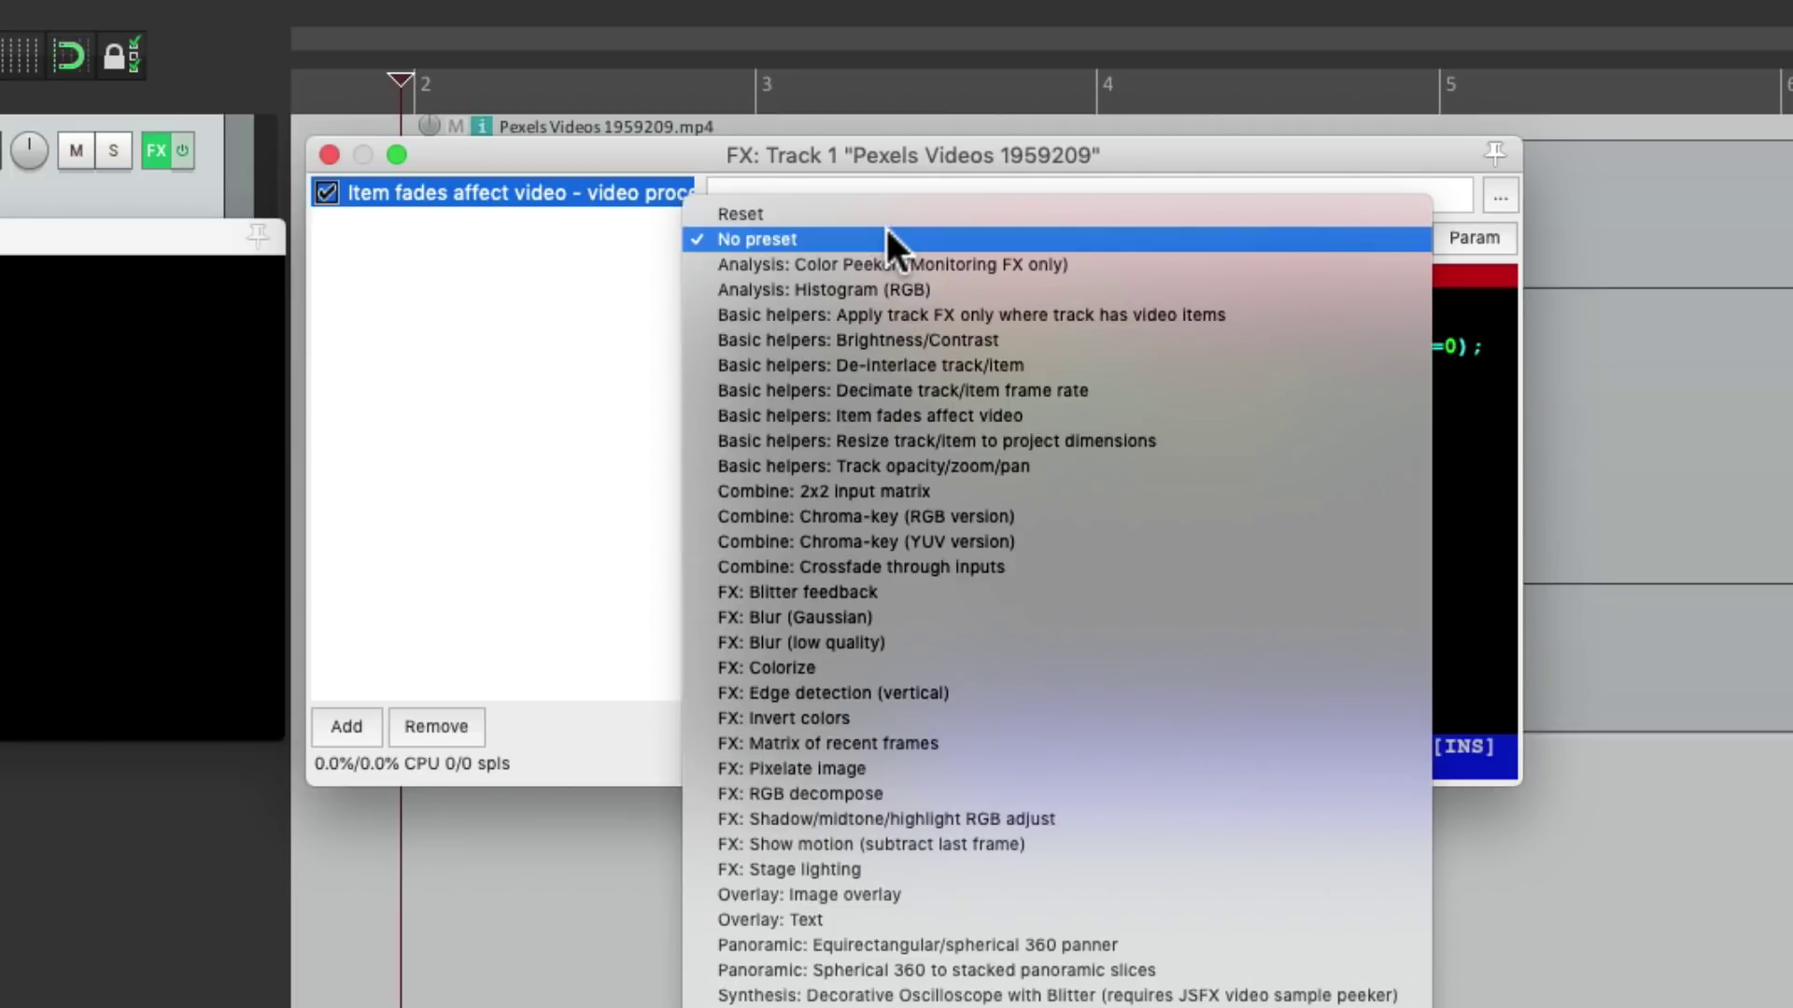
click(1014, 418)
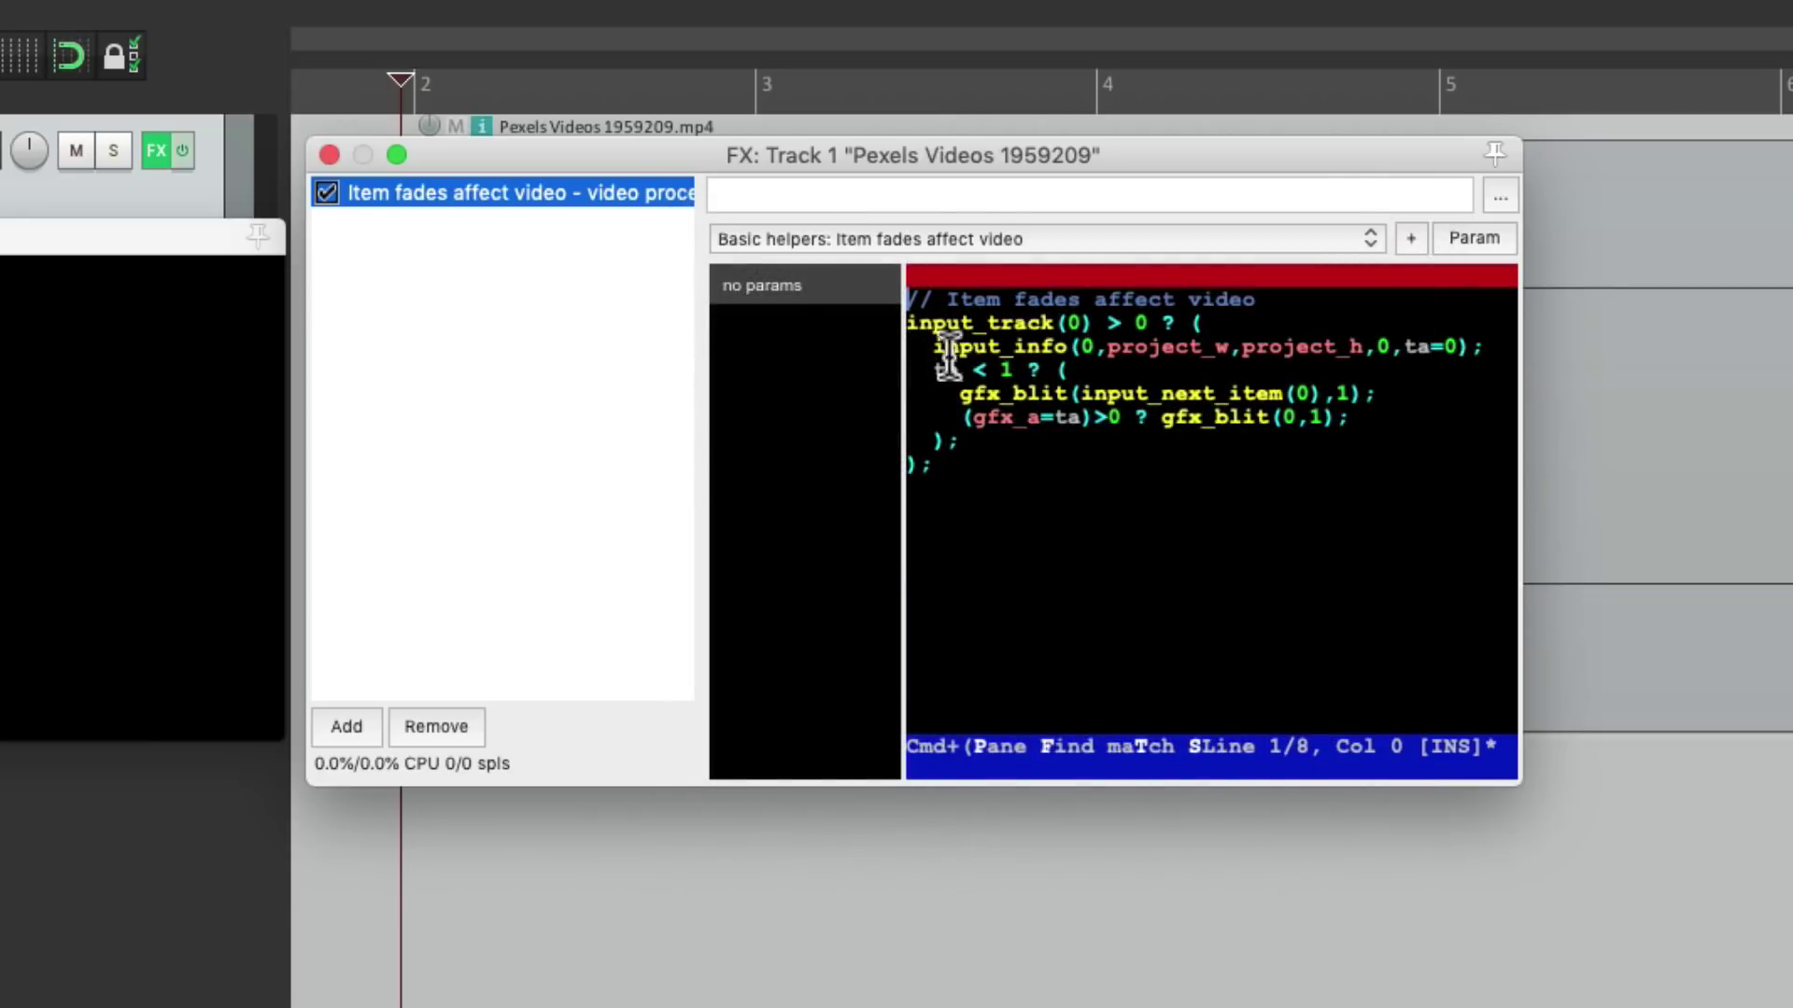
double_click(623, 304)
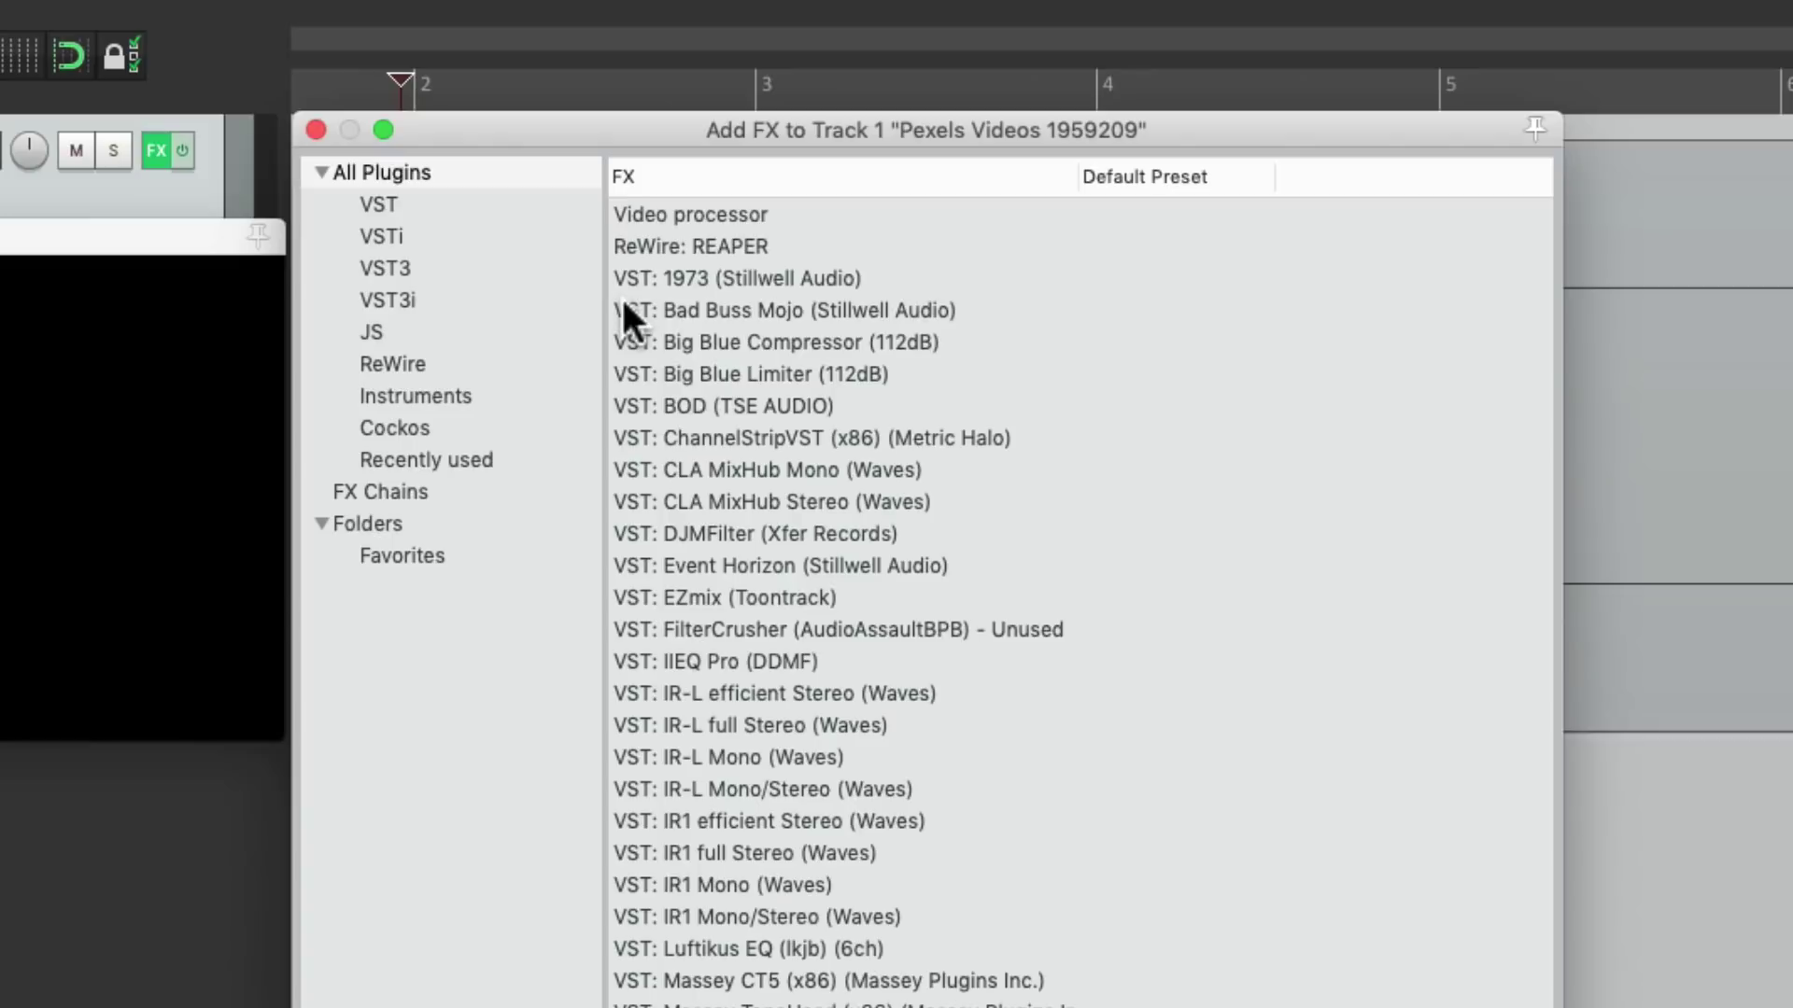
double_click(715, 214)
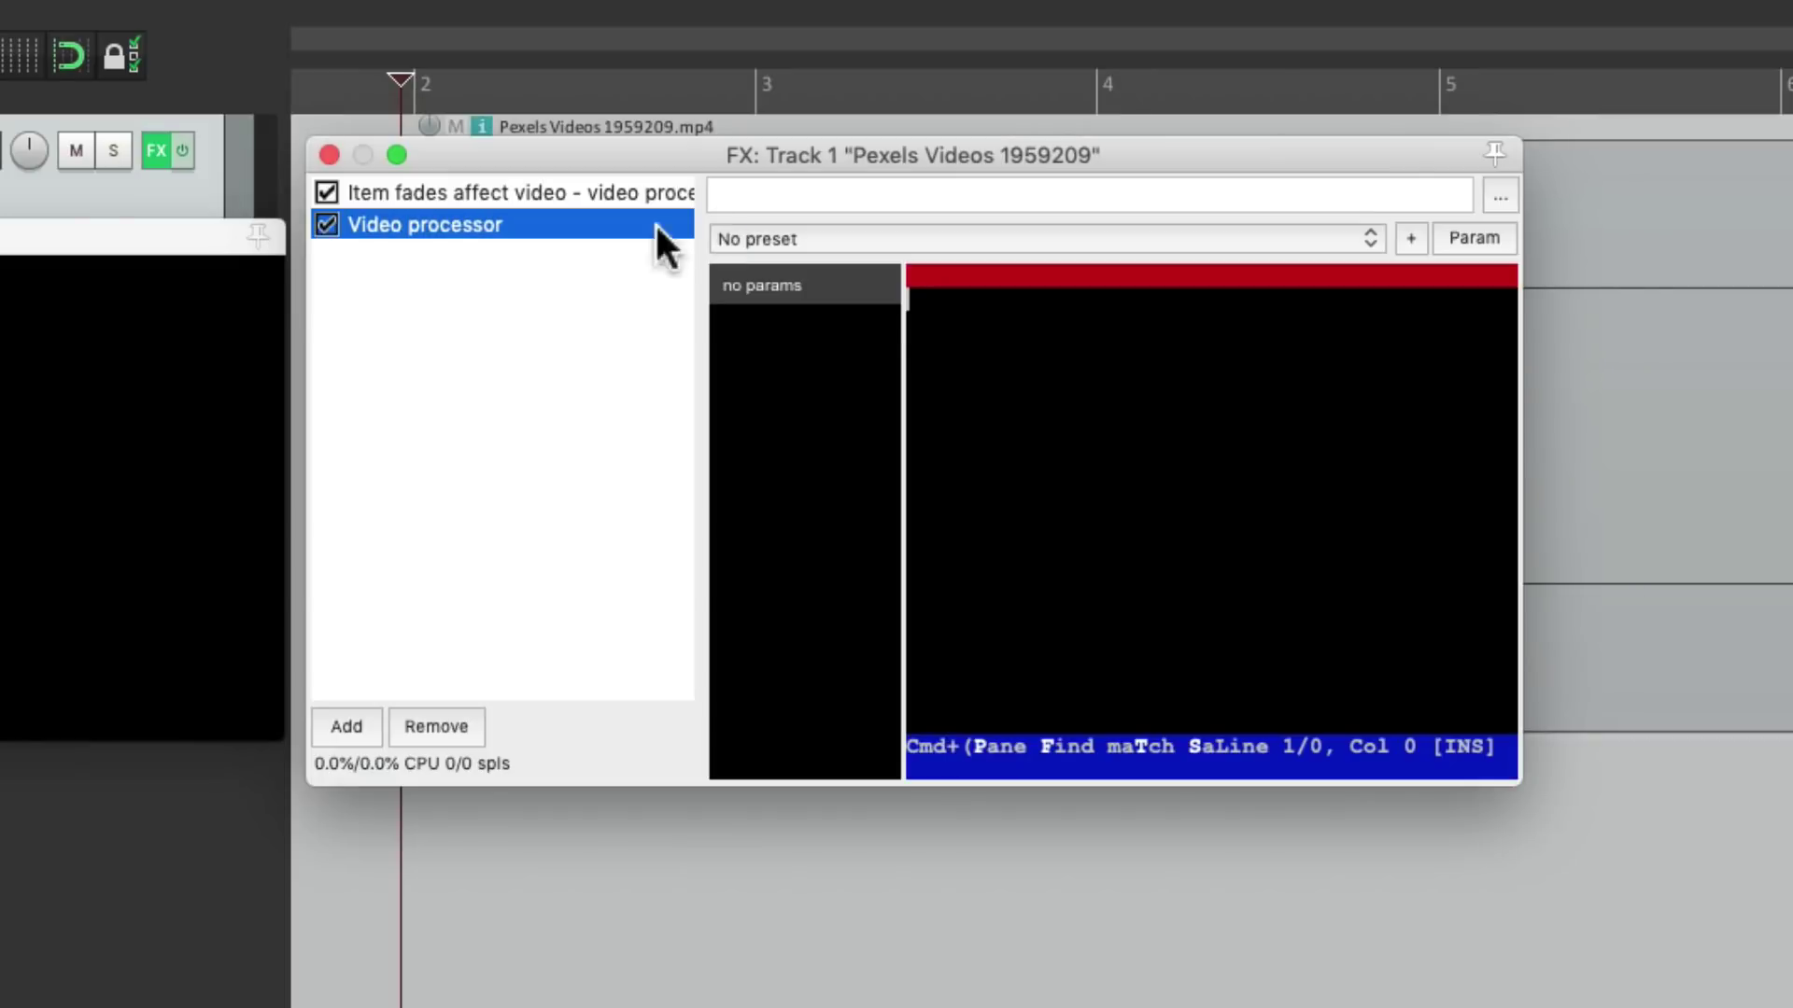
click(775, 245)
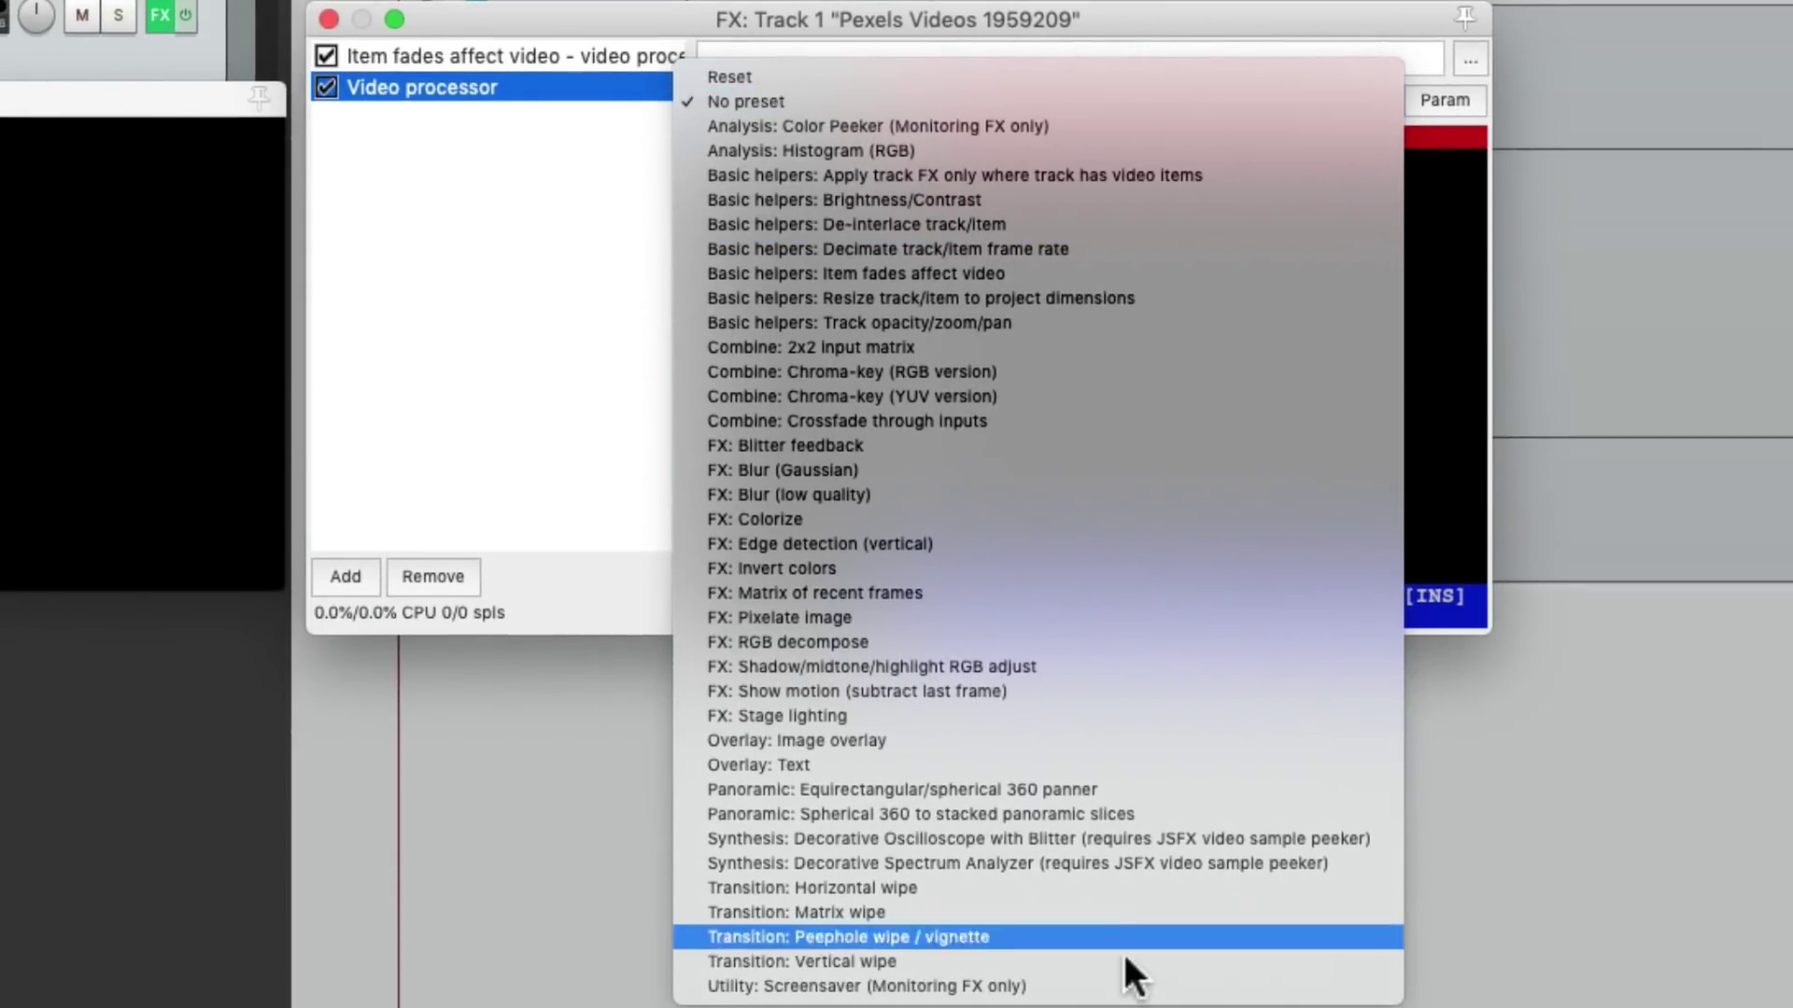
Load 'Transition: Horizontal wipe' into the second processor and raise wipe pos to 1.
click(1109, 889)
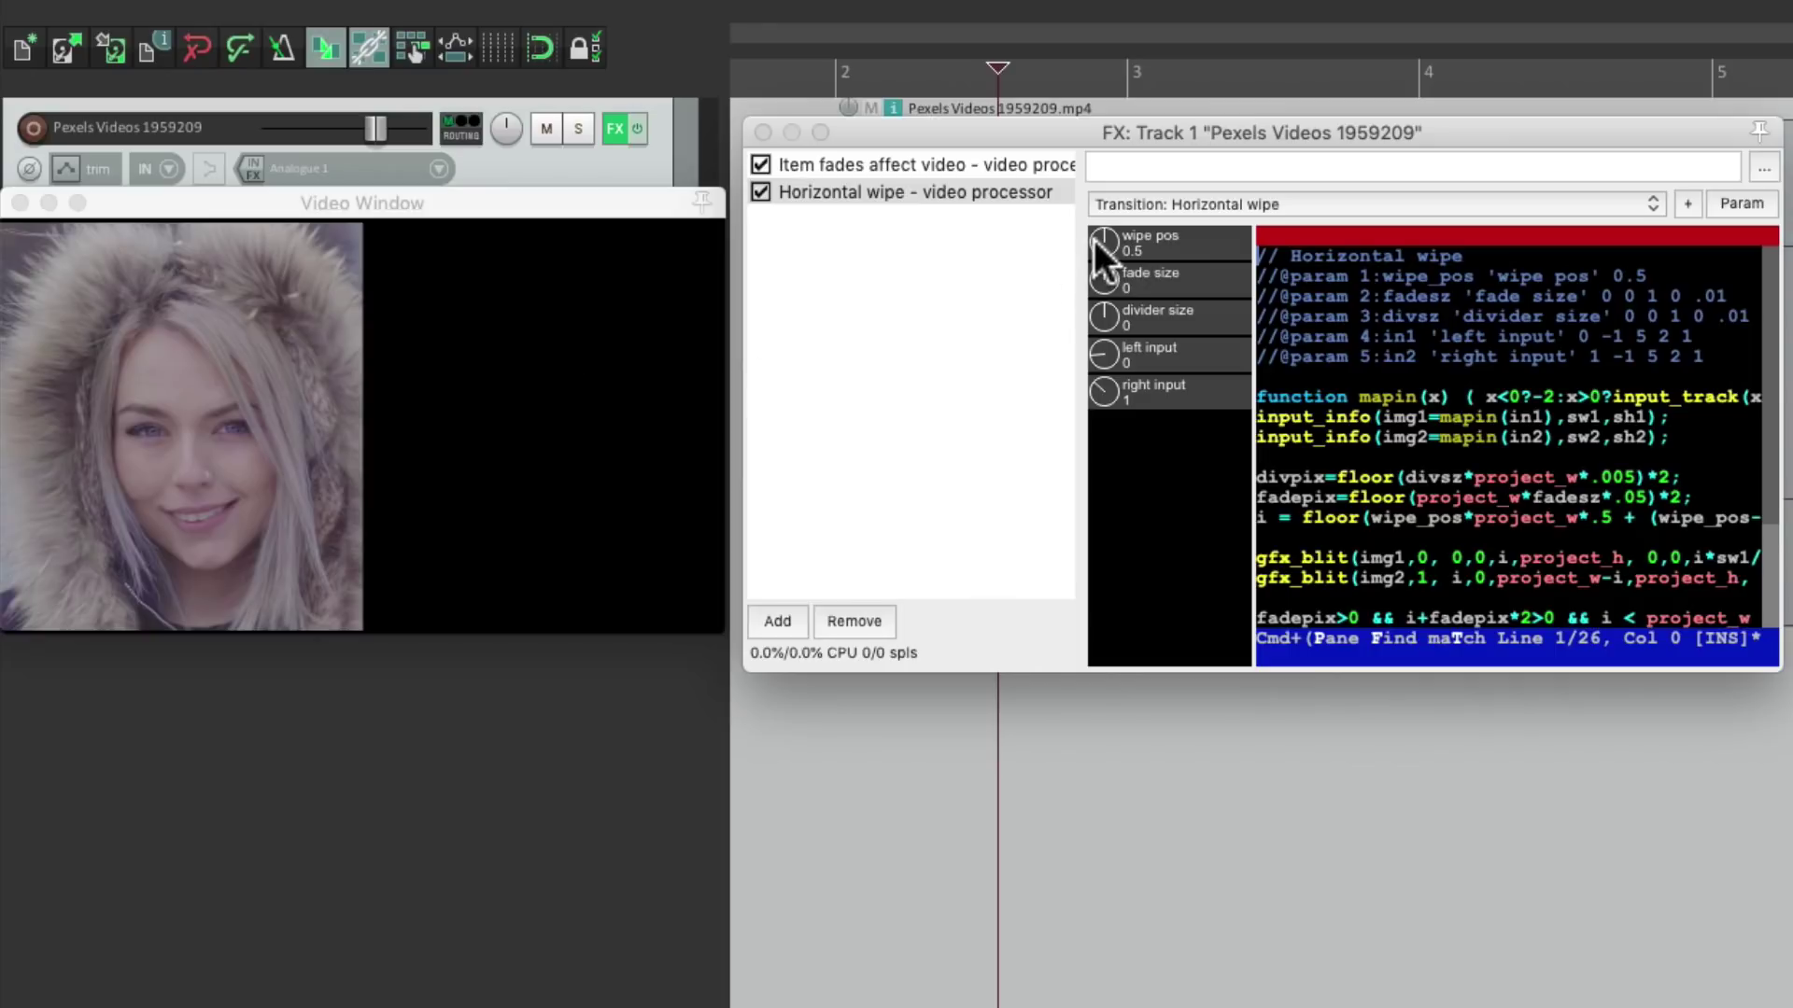
drag(1094, 239, 1083, 148)
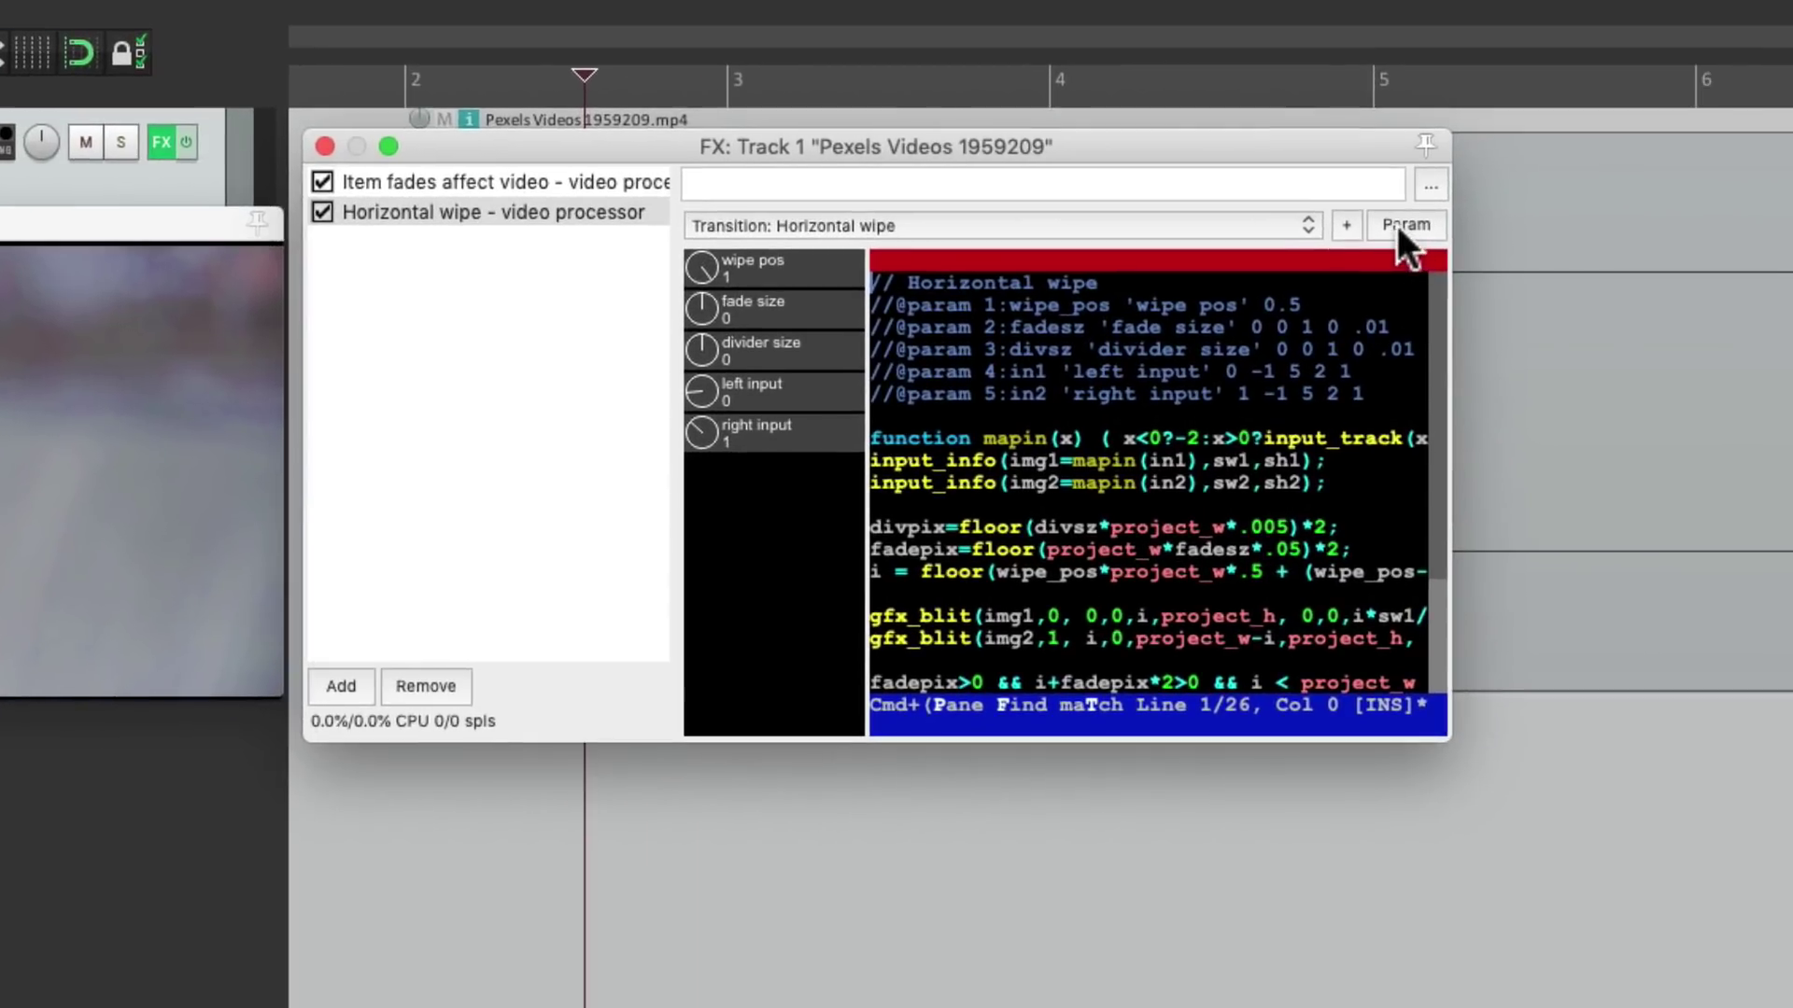
Show a wipe pos envelope, add three points, pull the middle one to 0, and play.
click(1736, 205)
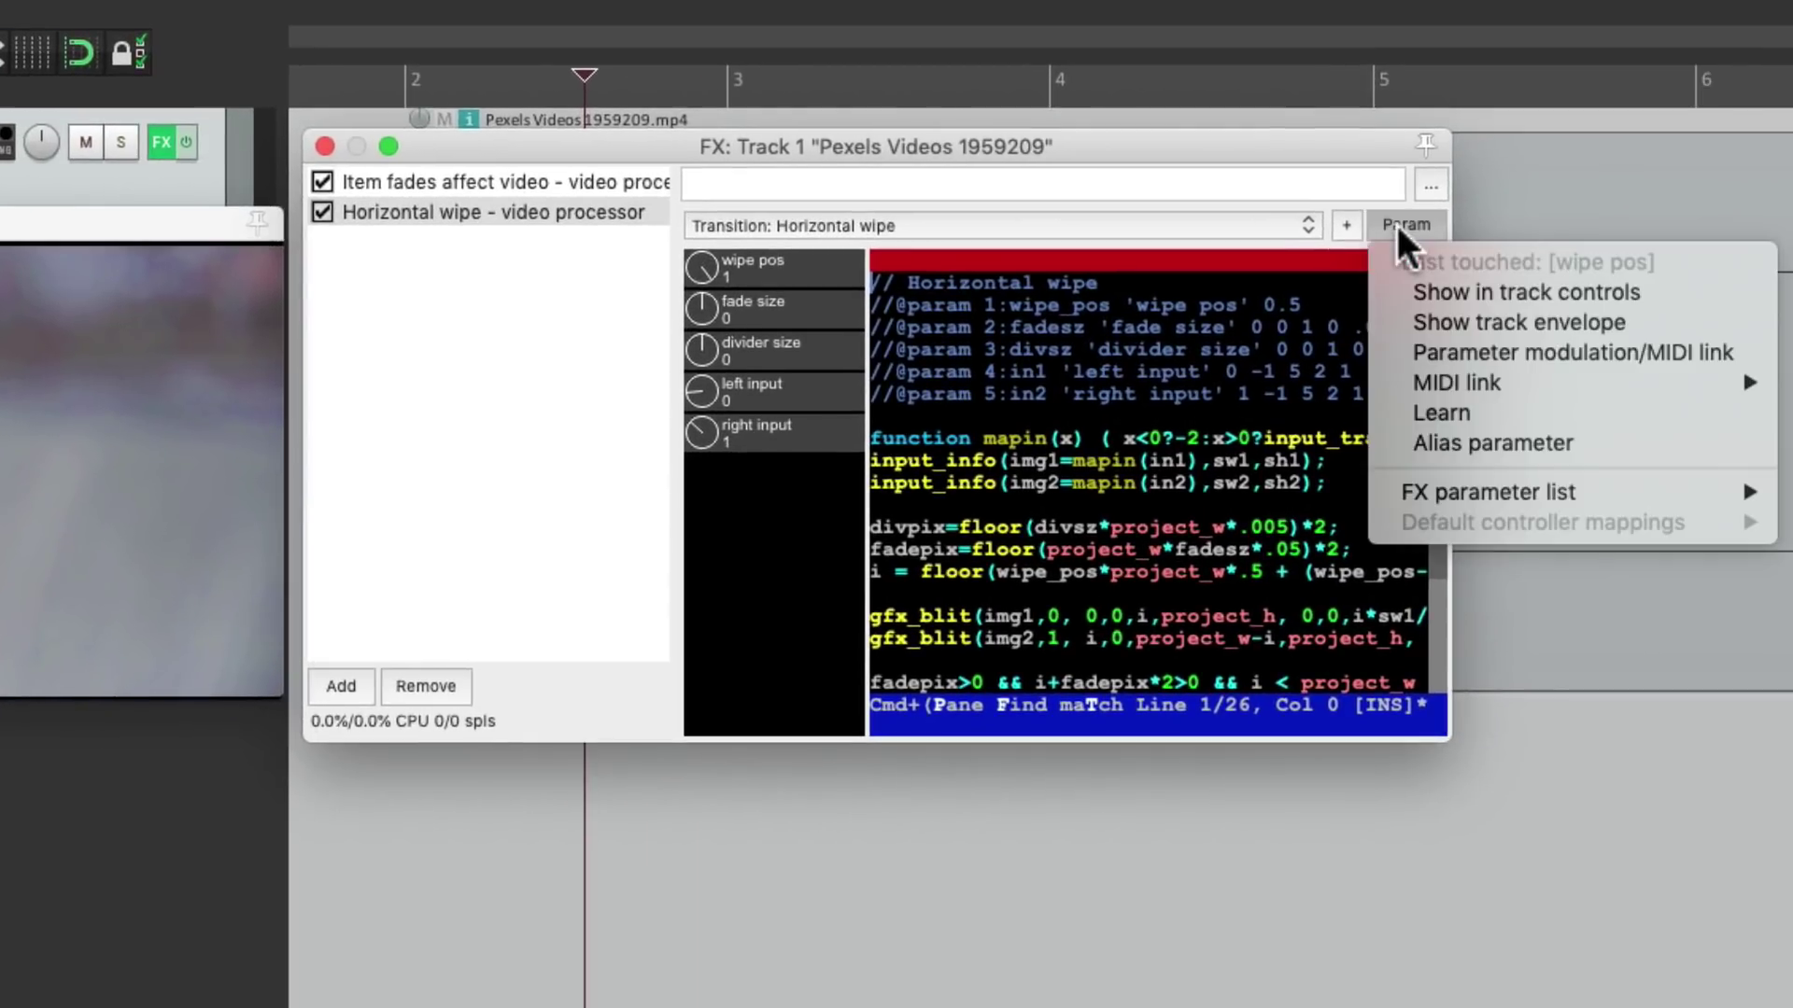
click(1391, 322)
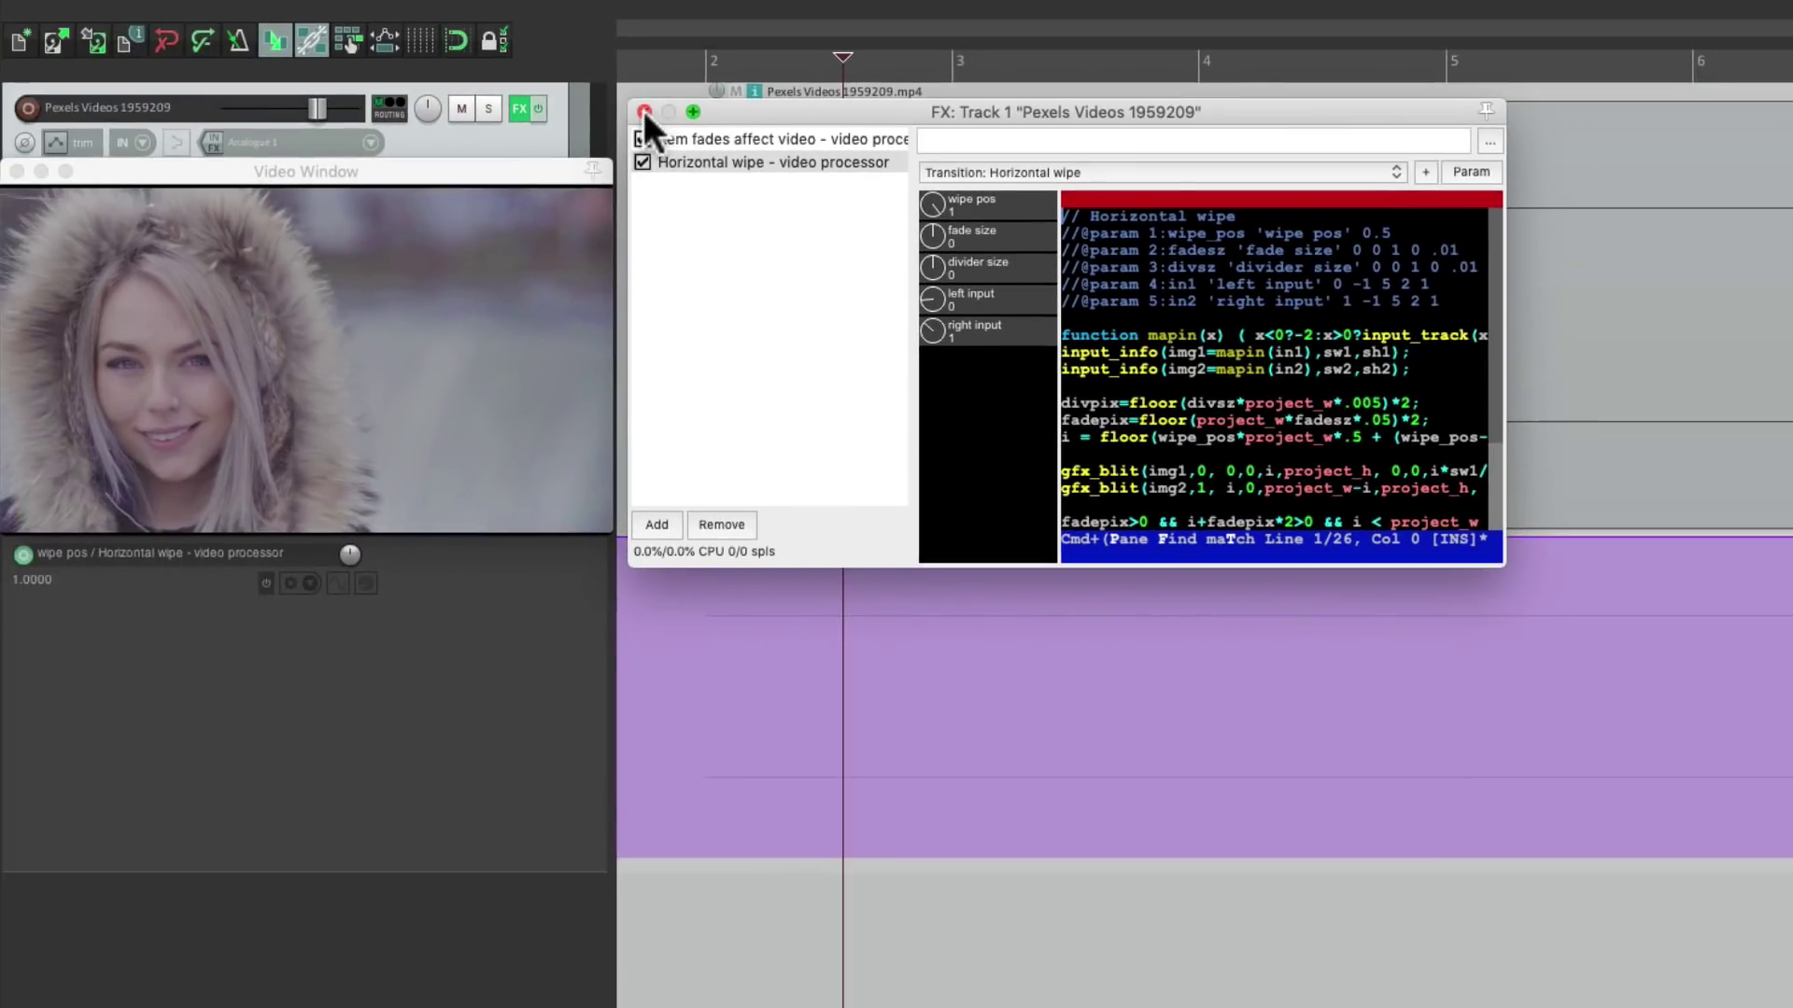
click(644, 112)
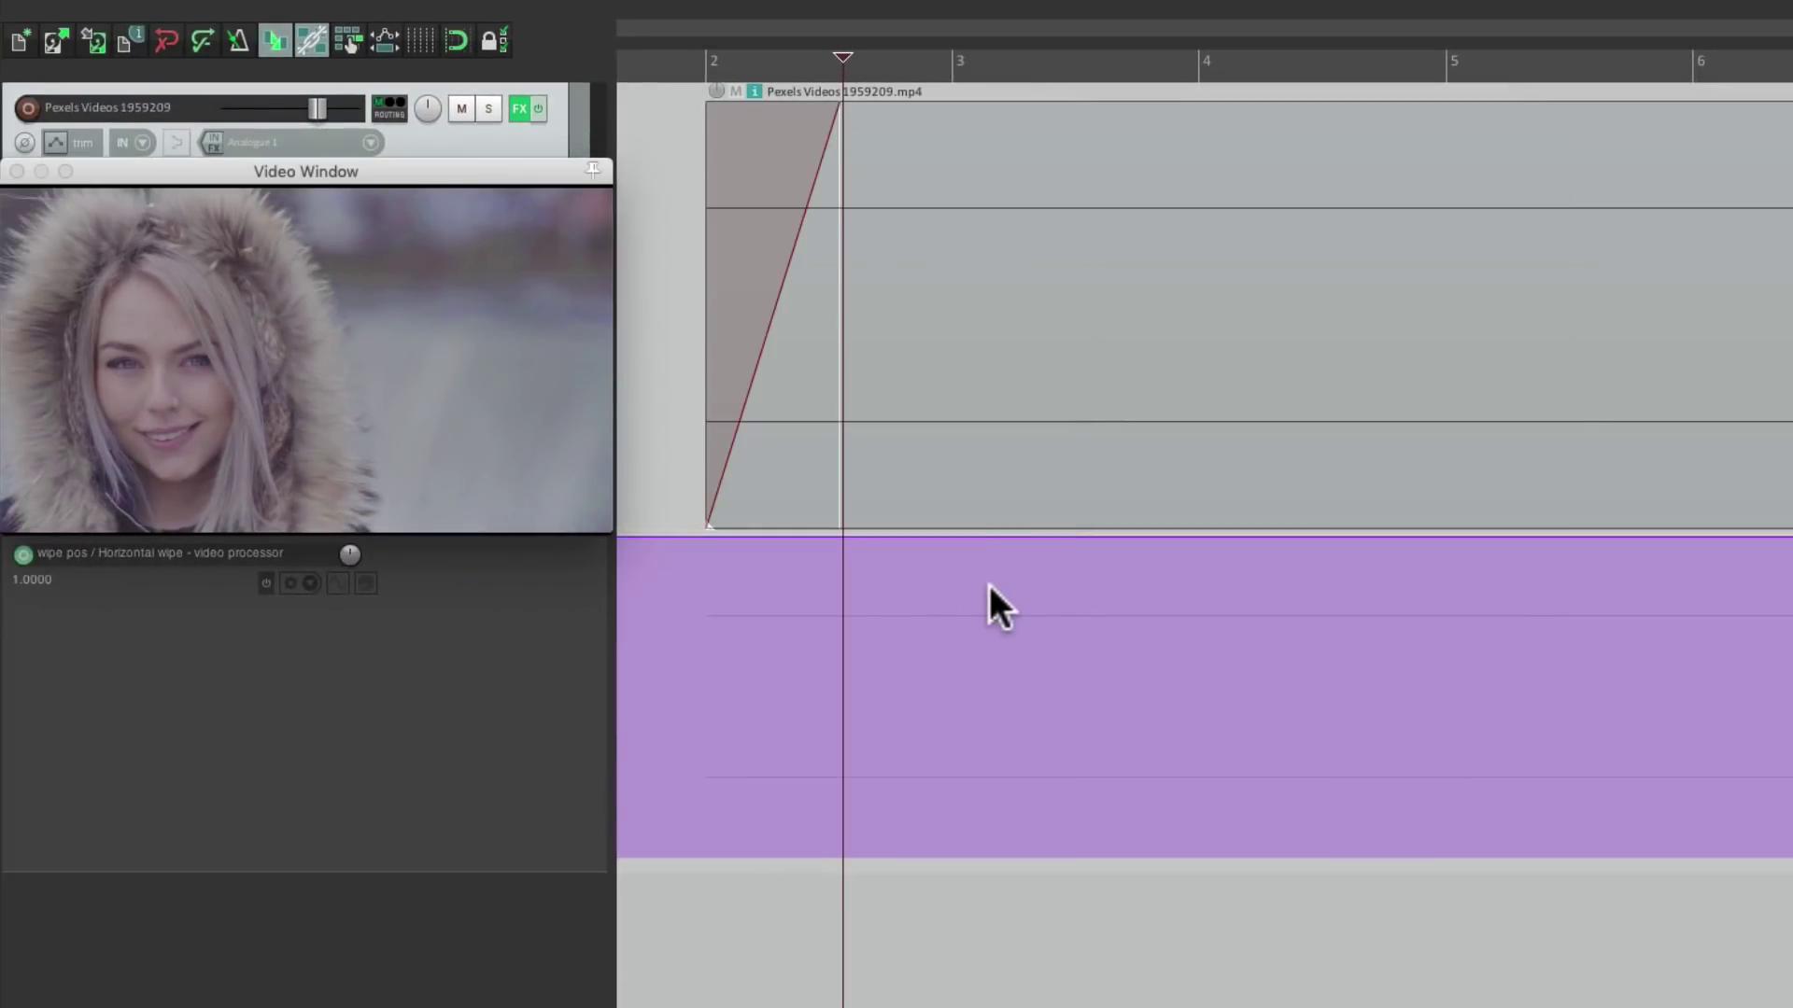
shift+click(956, 539)
shift+click(1236, 538)
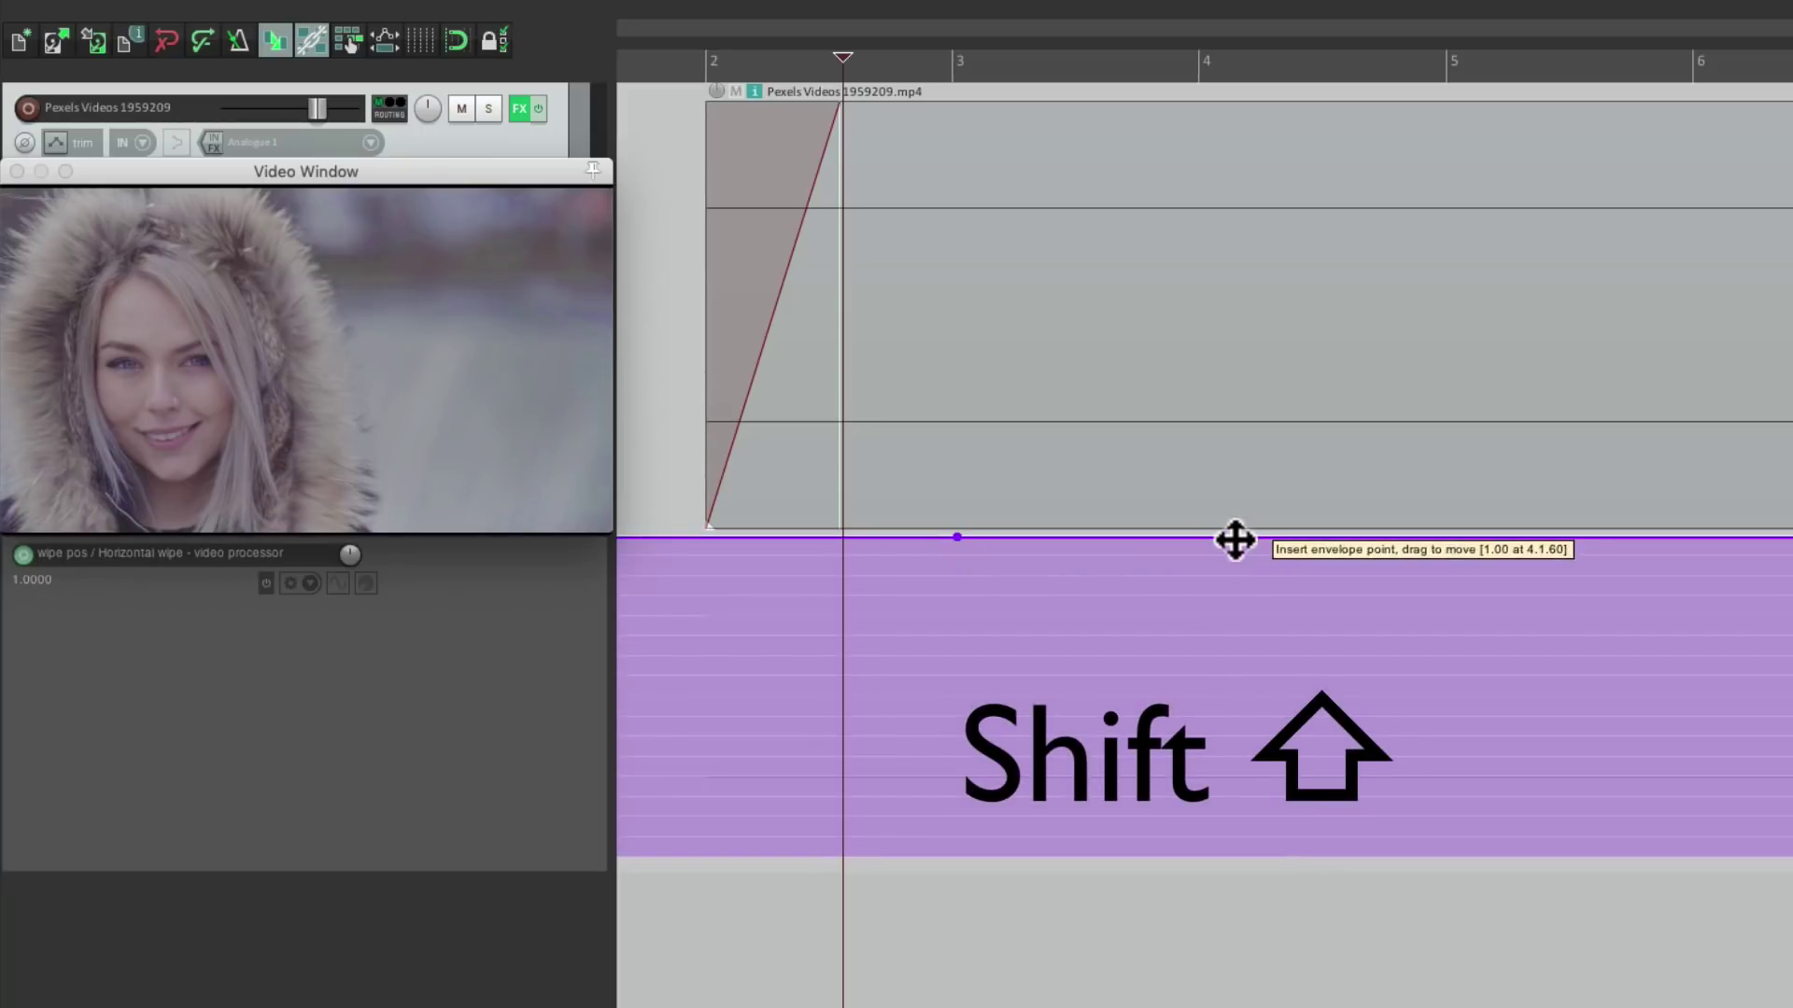
shift+click(1555, 537)
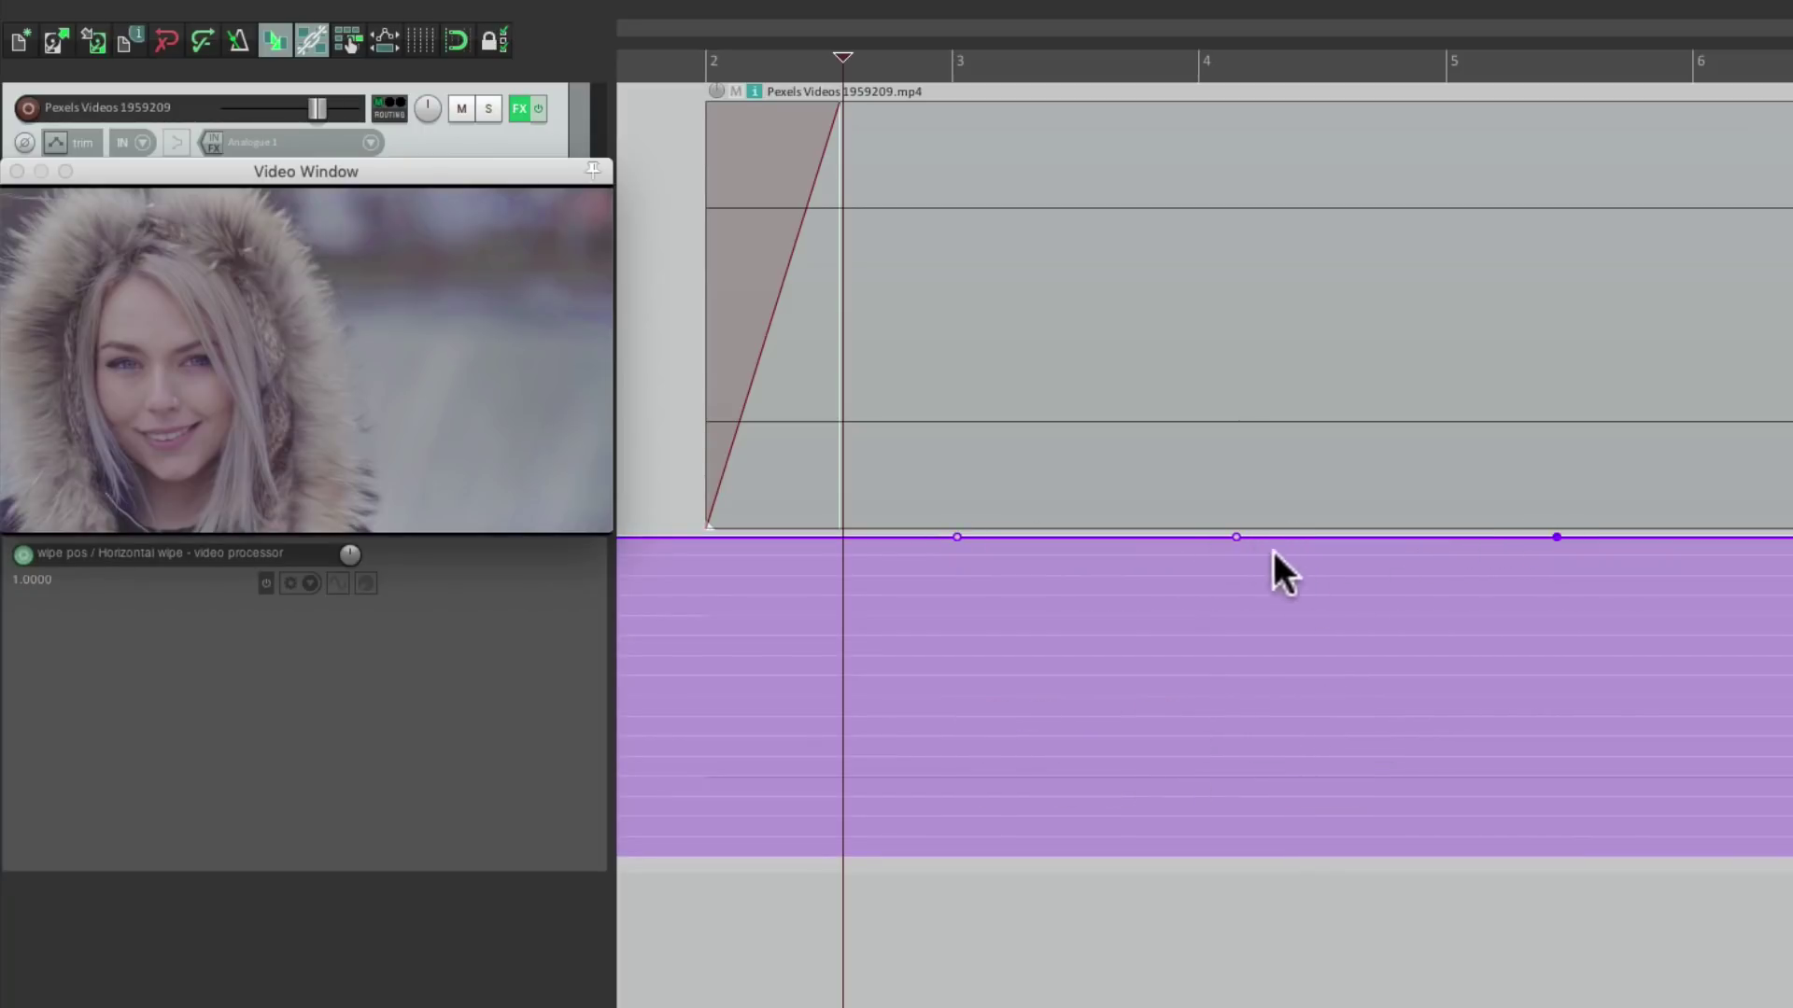
drag(1236, 538, 1221, 836)
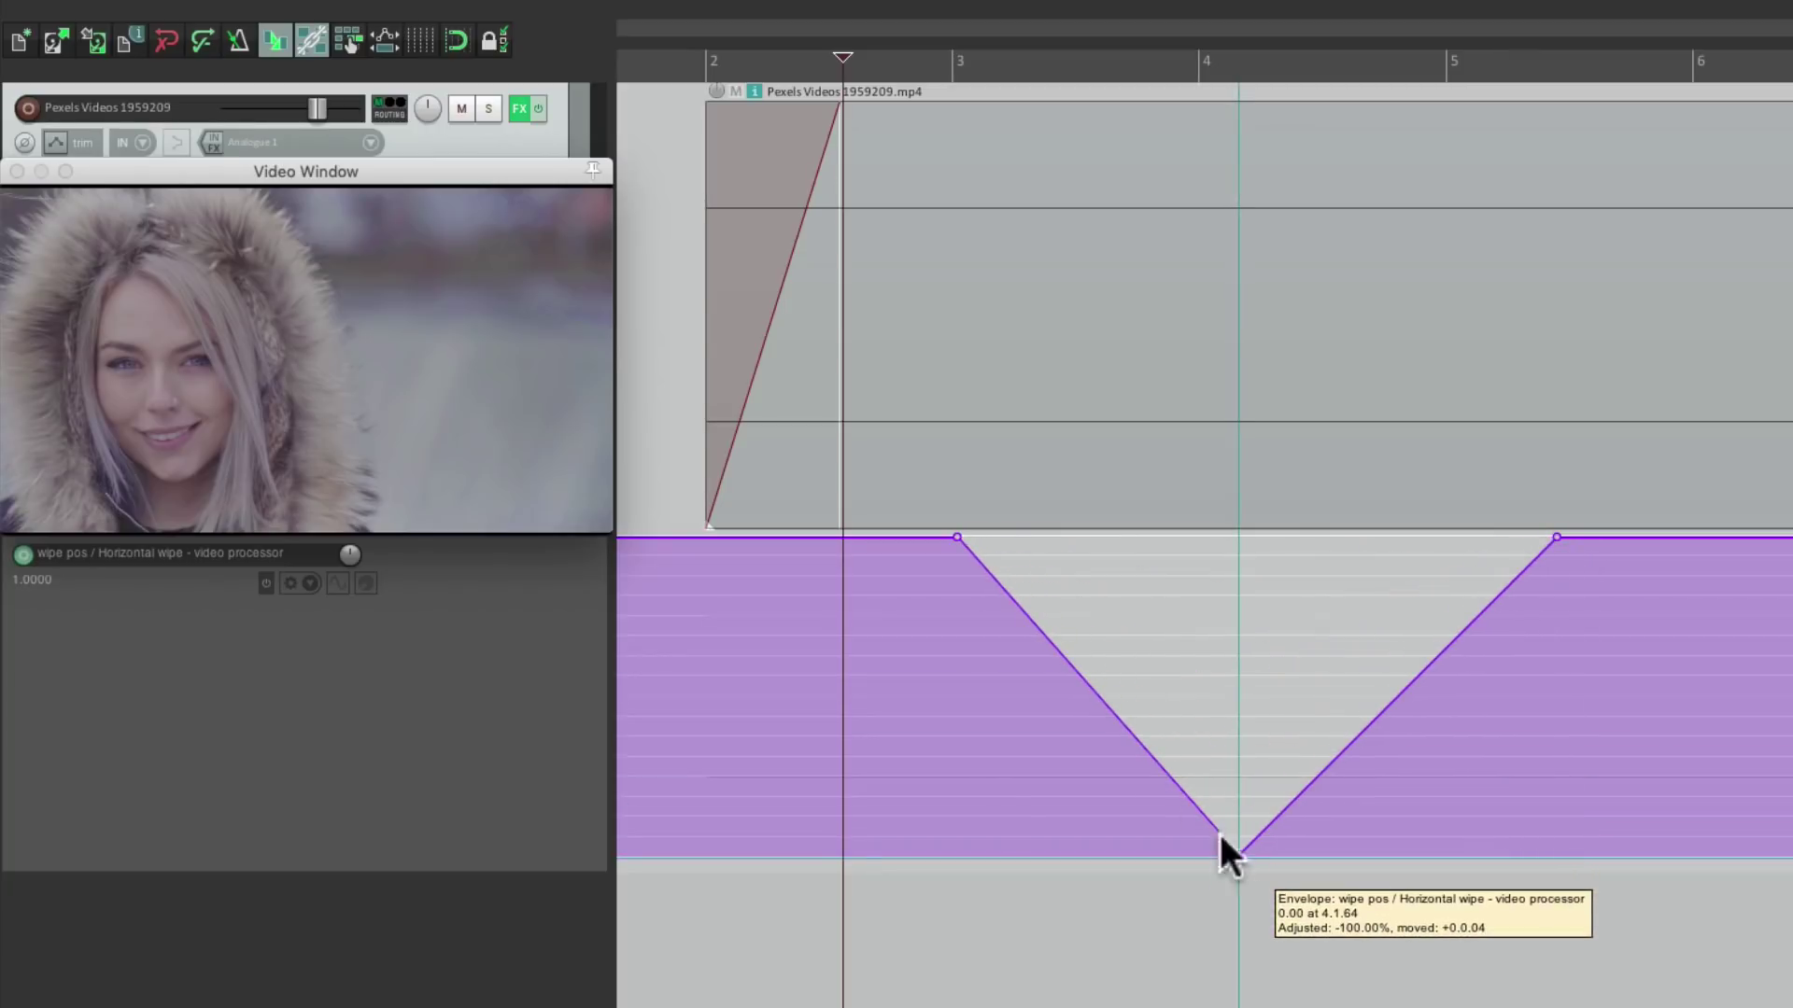
click(686, 431)
key(space)
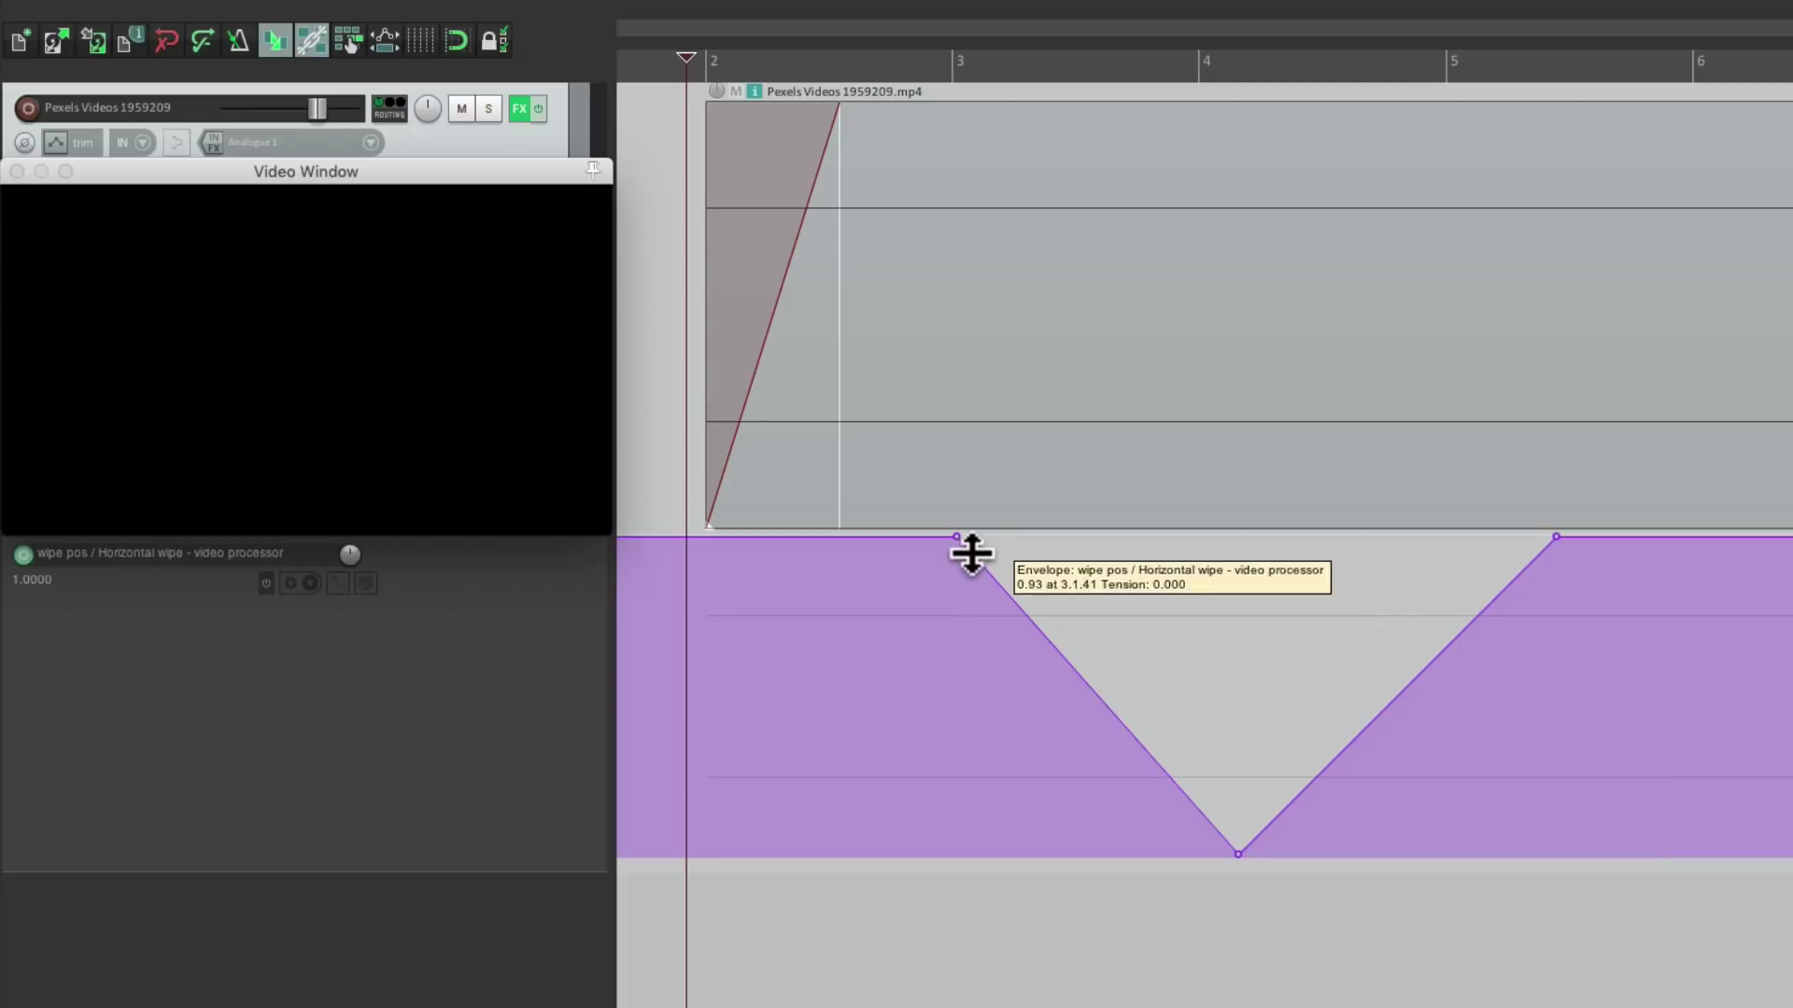
Narrow the wipe dip to roughly bars 3.4–4.9 and play it back.
drag(961, 536, 1081, 533)
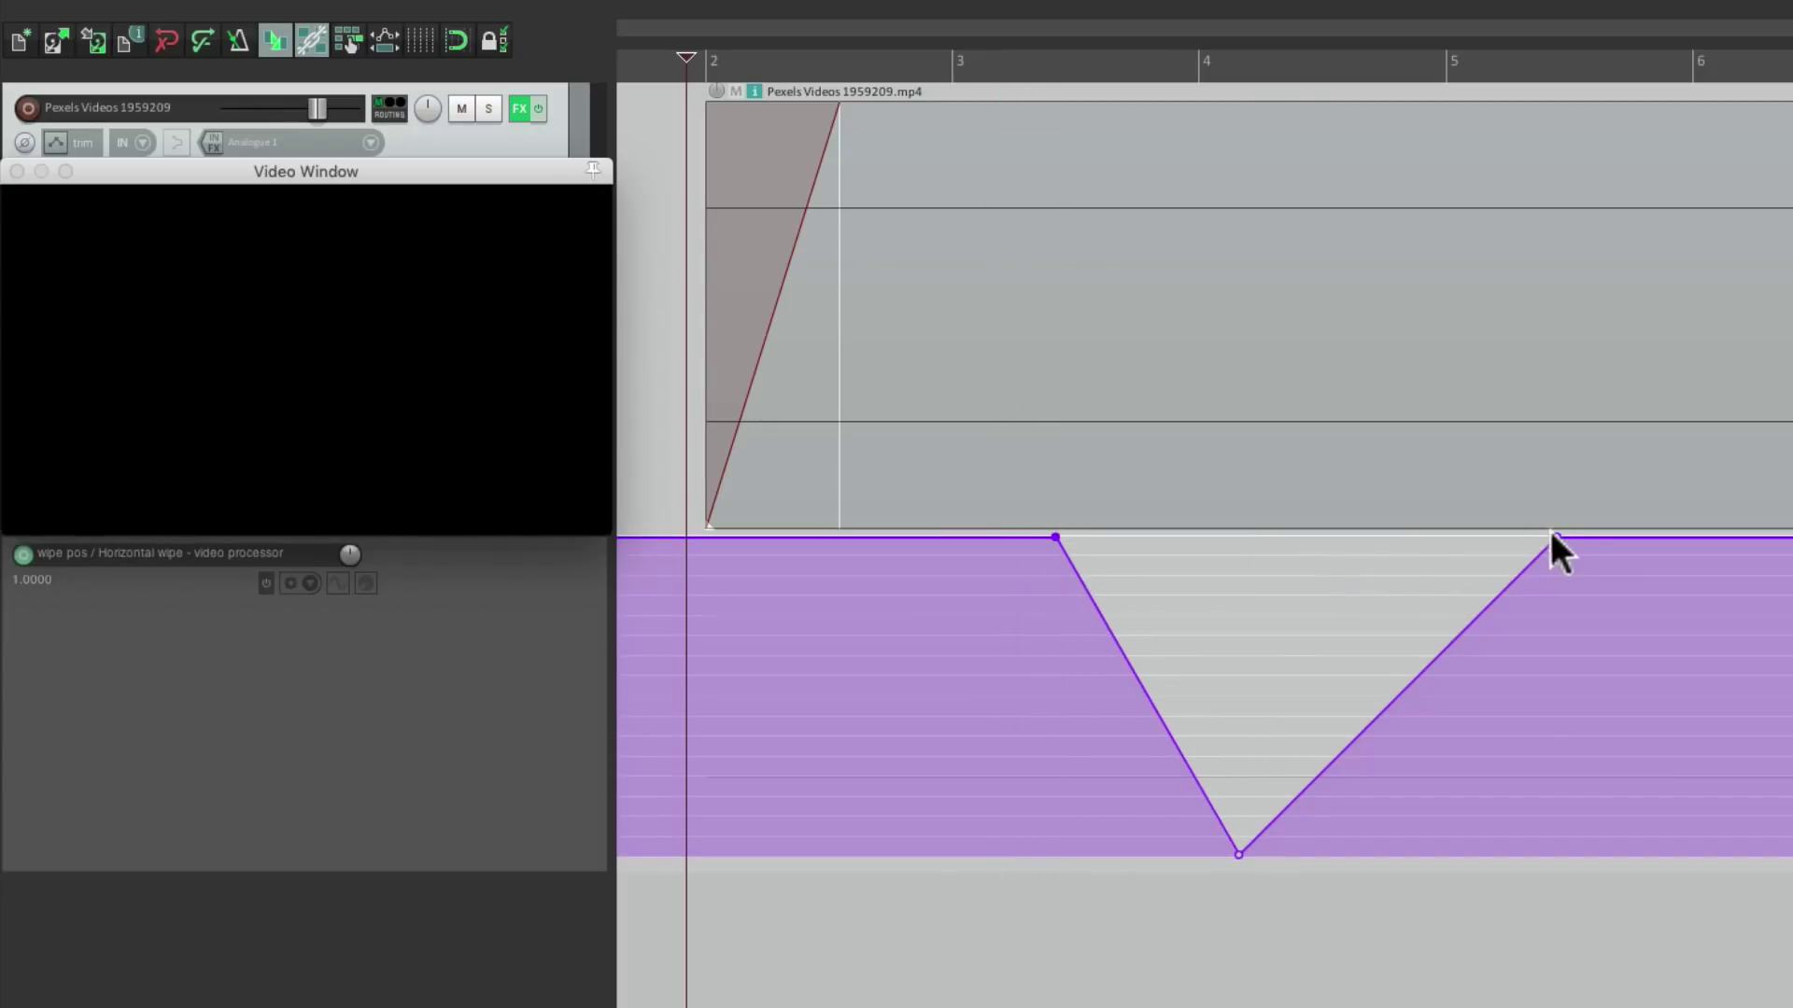
drag(1555, 536, 1410, 534)
key(space)
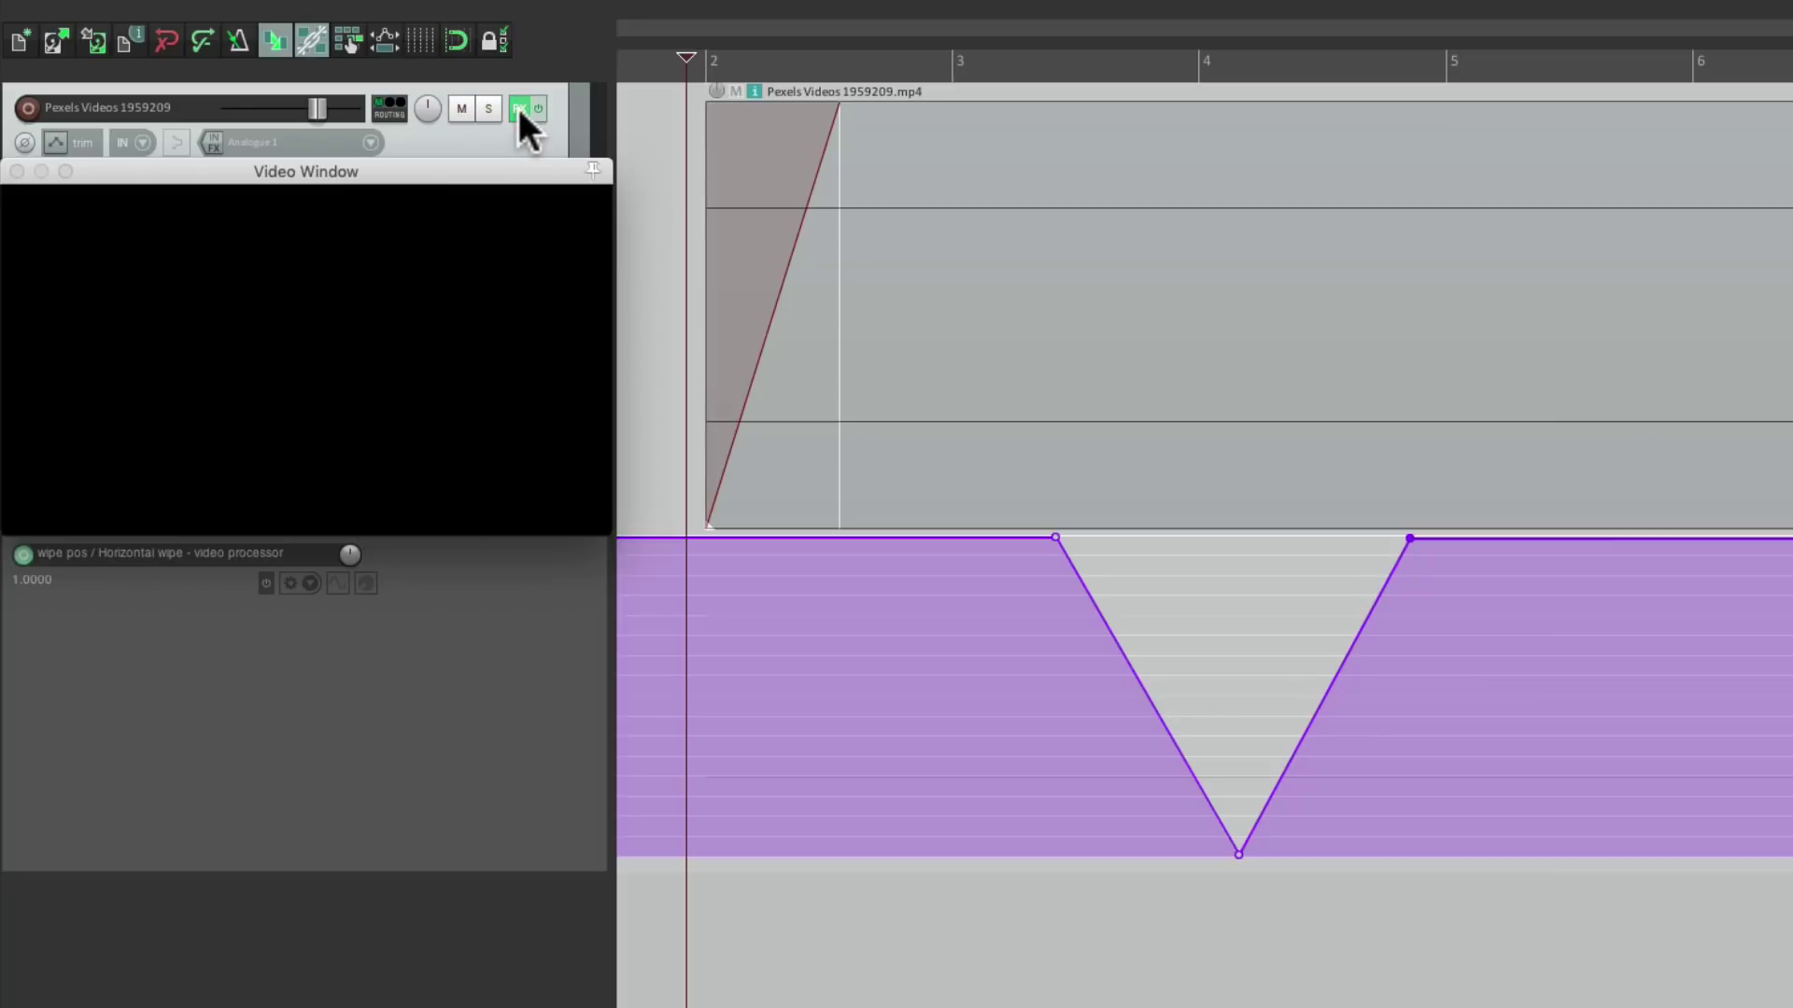
Raise the horizontal wipe's fade size to soften its edge, and preview it from before the wipe.
click(519, 108)
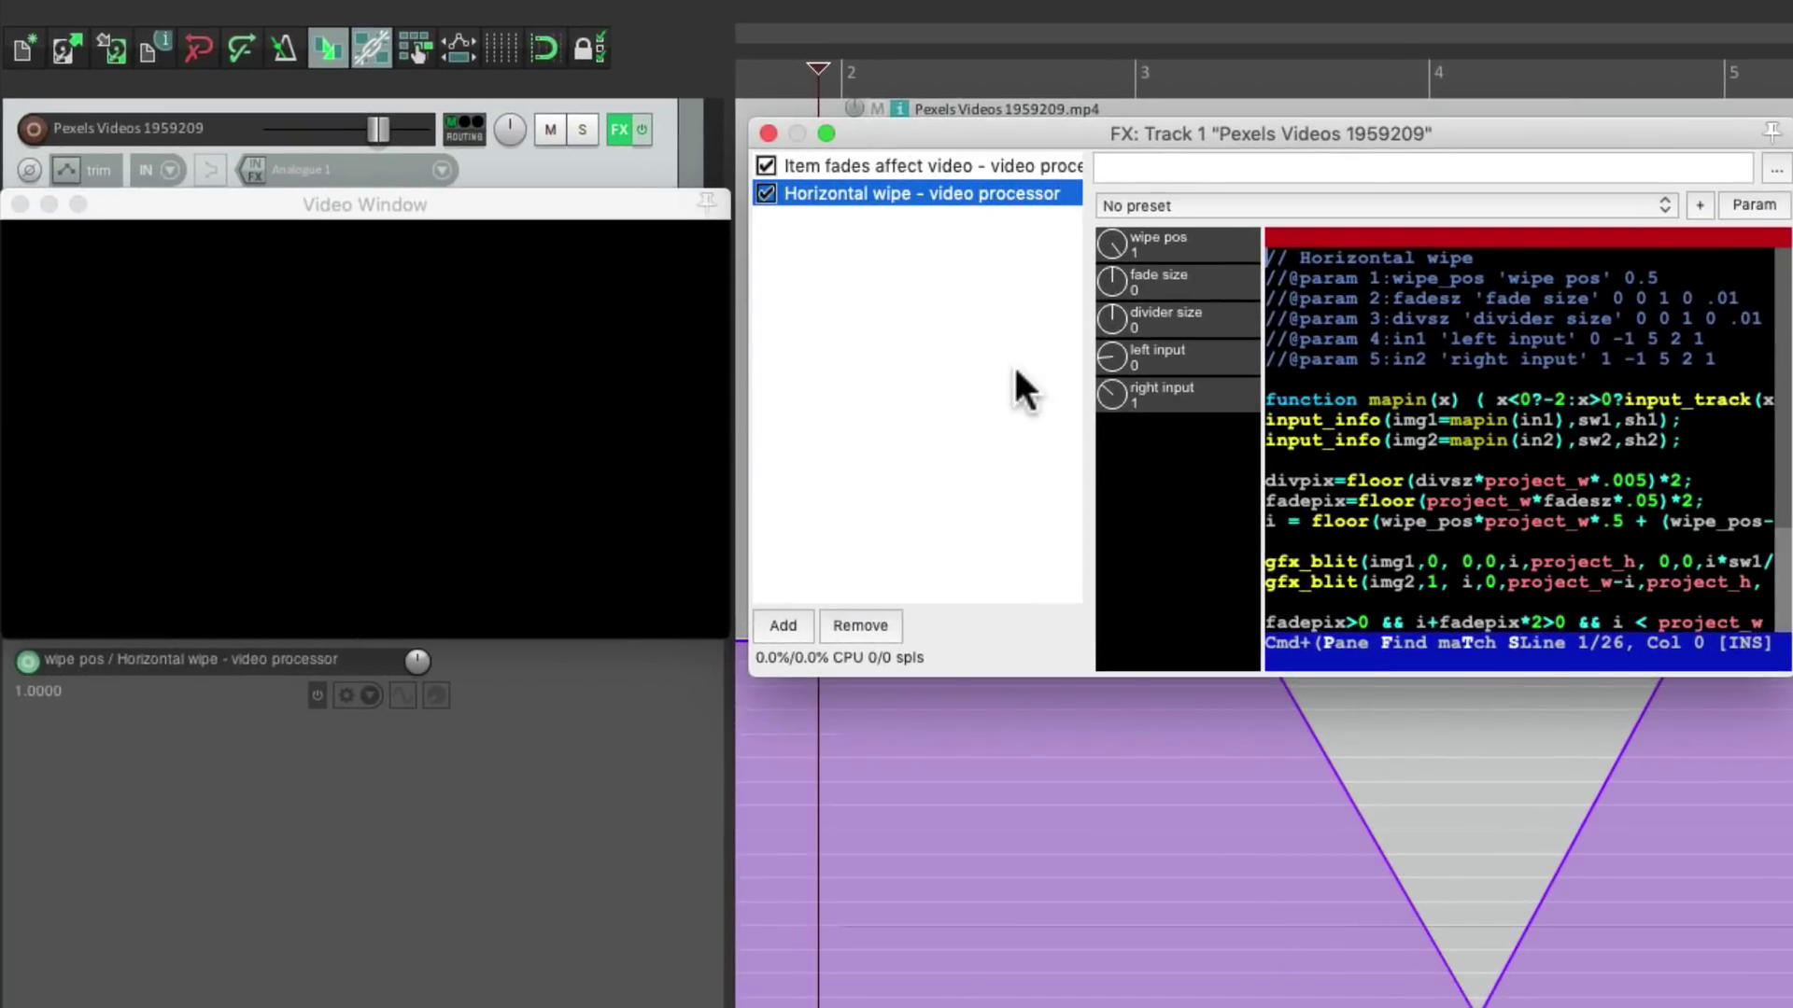
click(1370, 77)
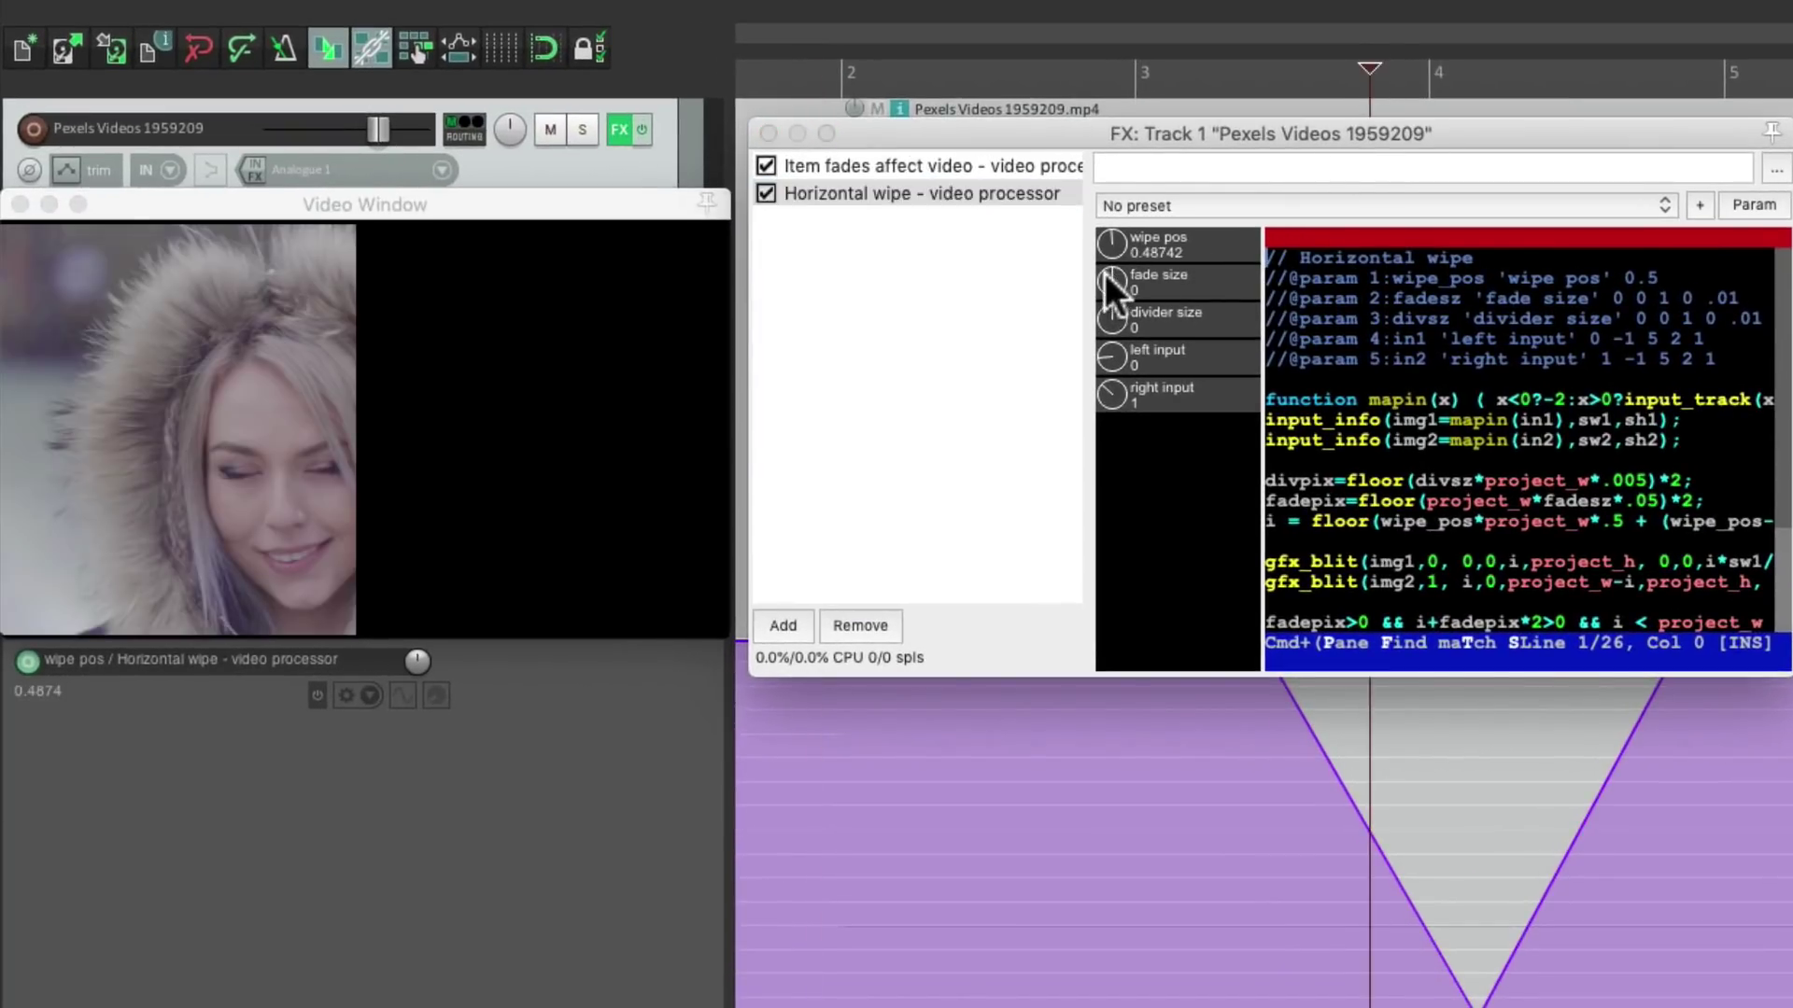
drag(1105, 274, 1112, 230)
click(1022, 76)
key(space)
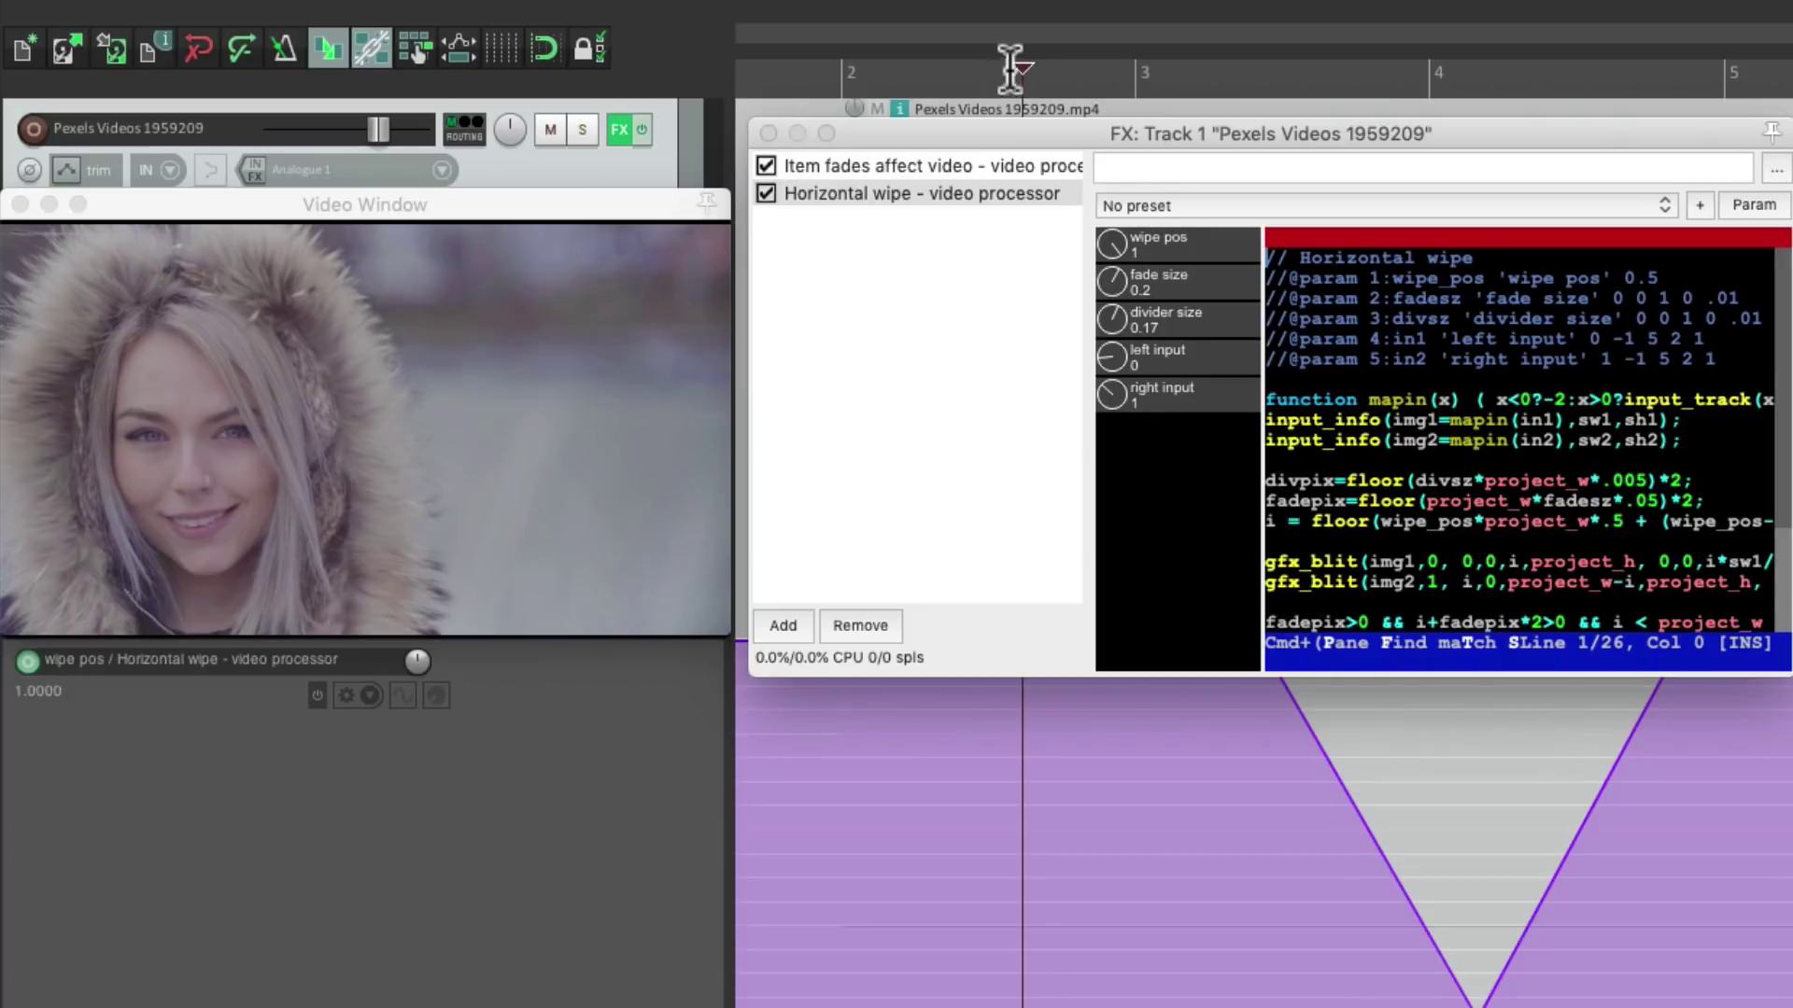
key(space)
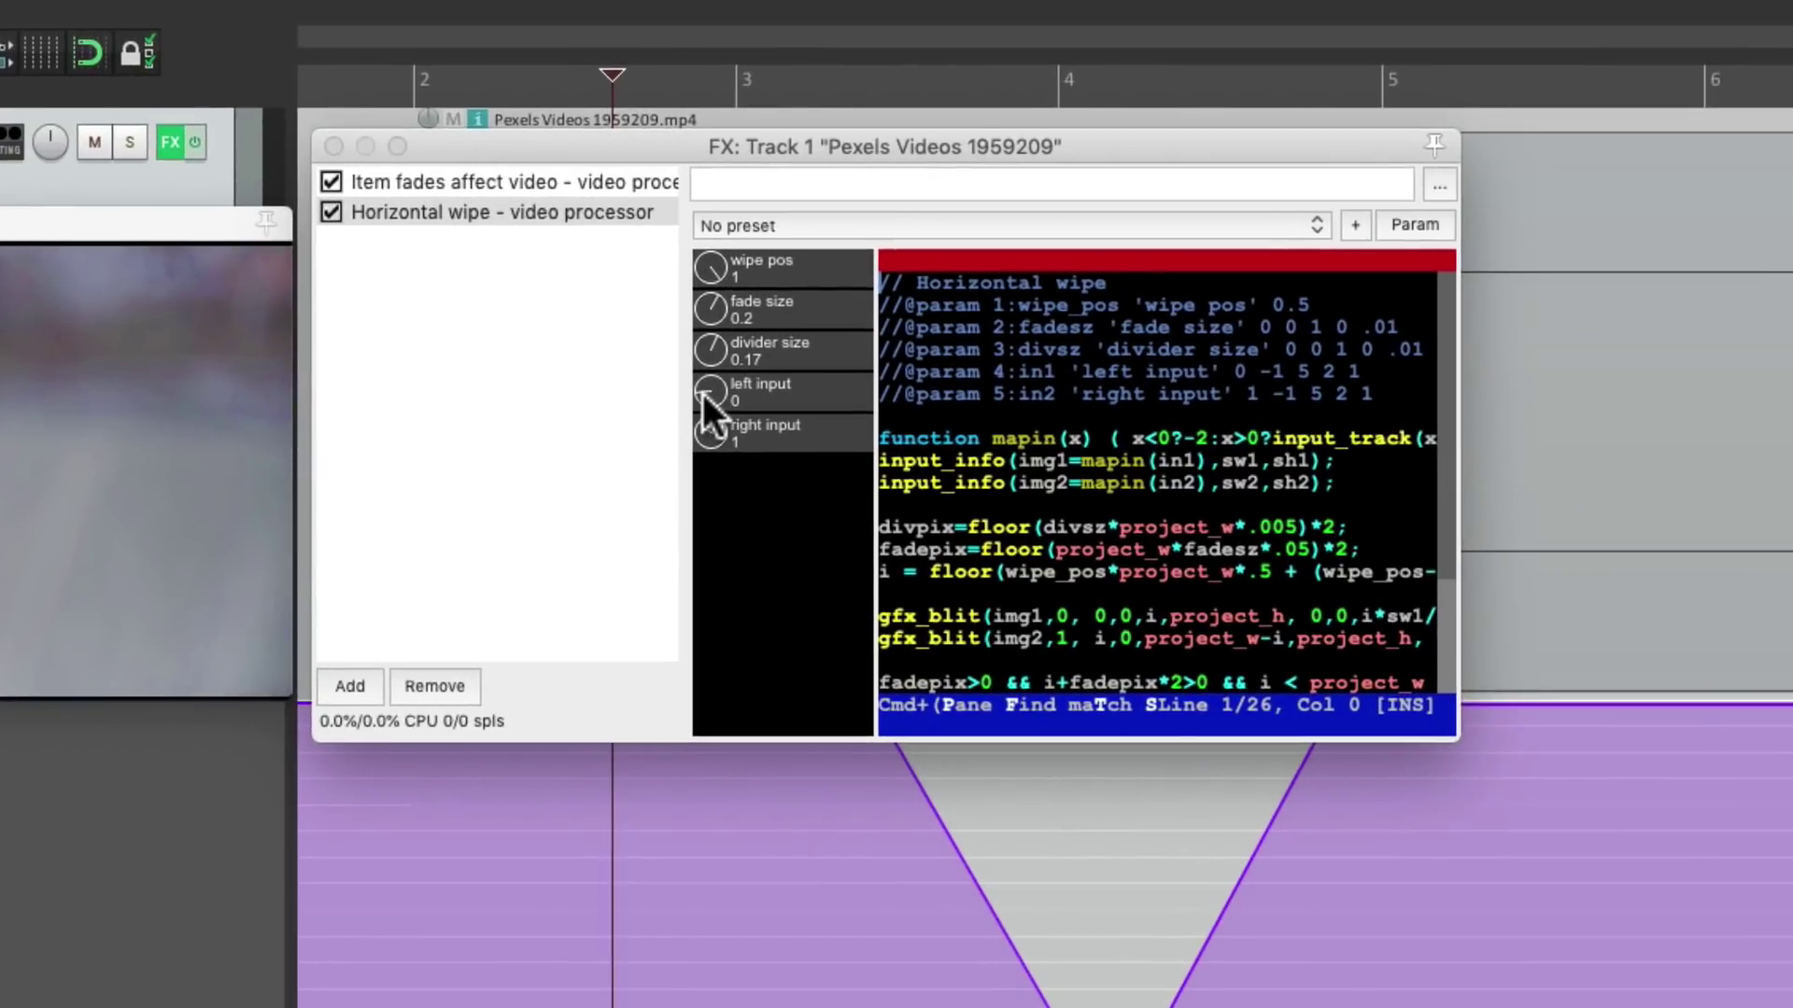
Set the horizontal wipe's left input to 1 and right input to 0, then close the effects window.
click(944, 368)
drag(702, 385, 702, 373)
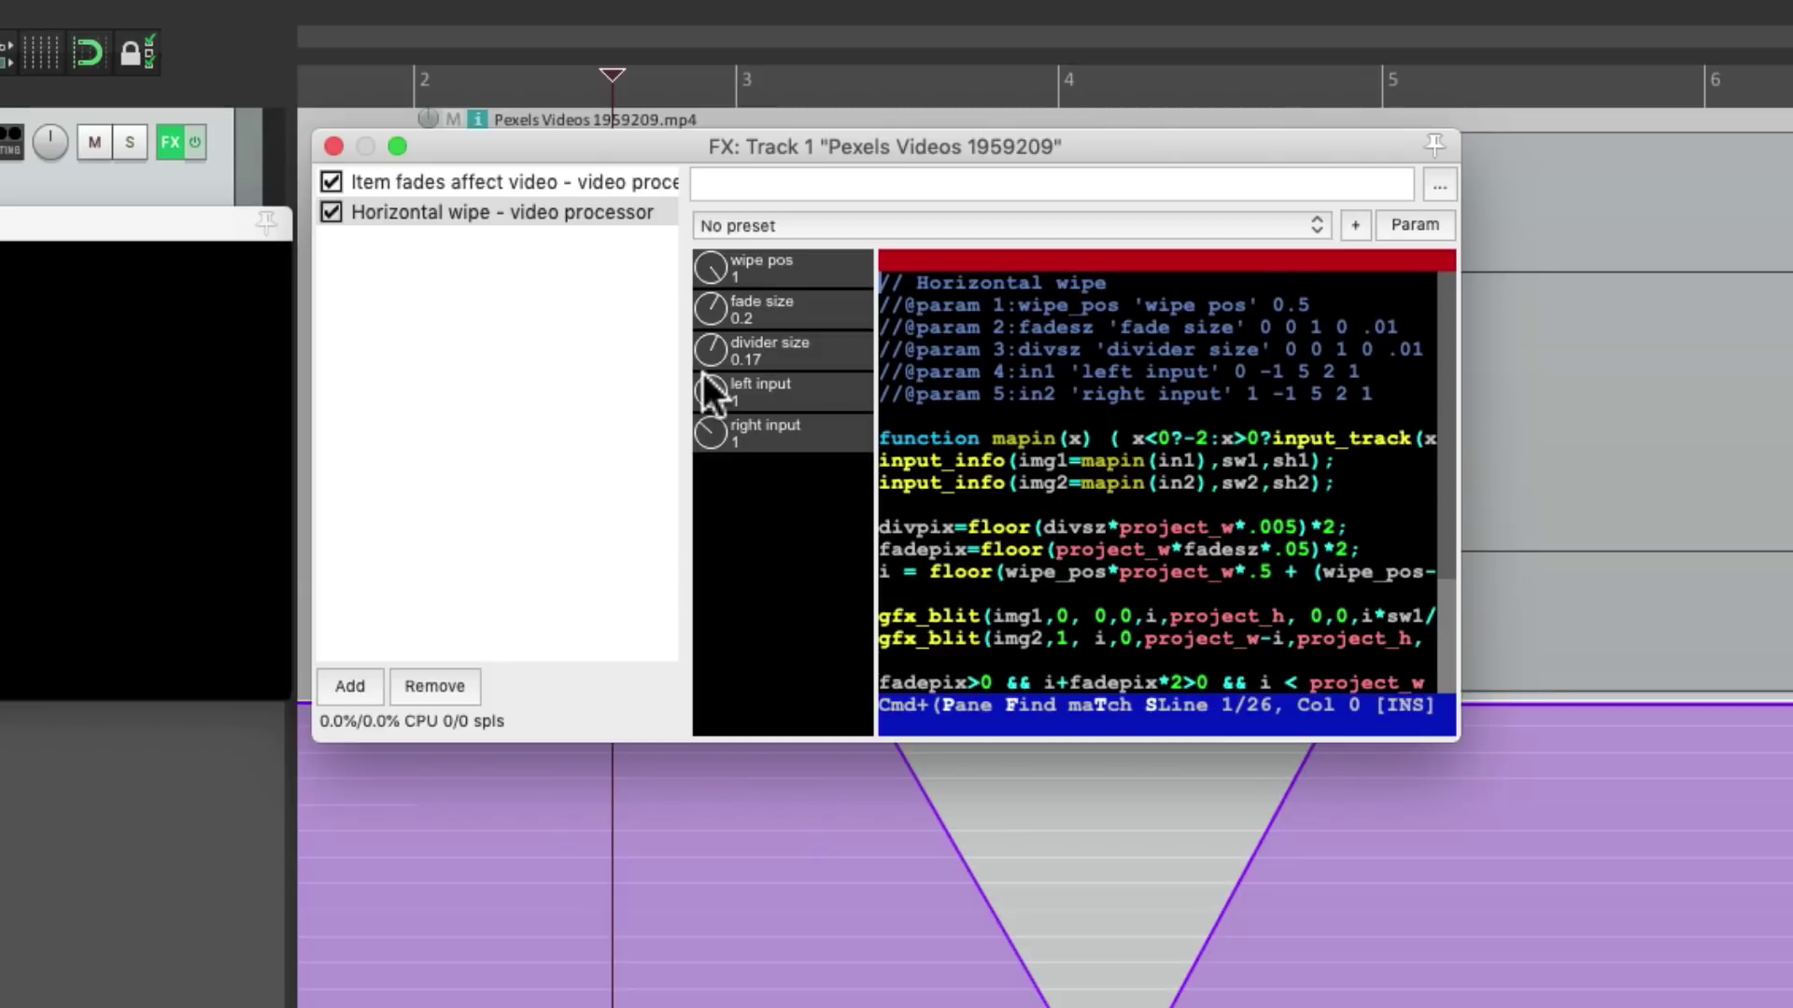
drag(702, 435, 682, 534)
click(333, 147)
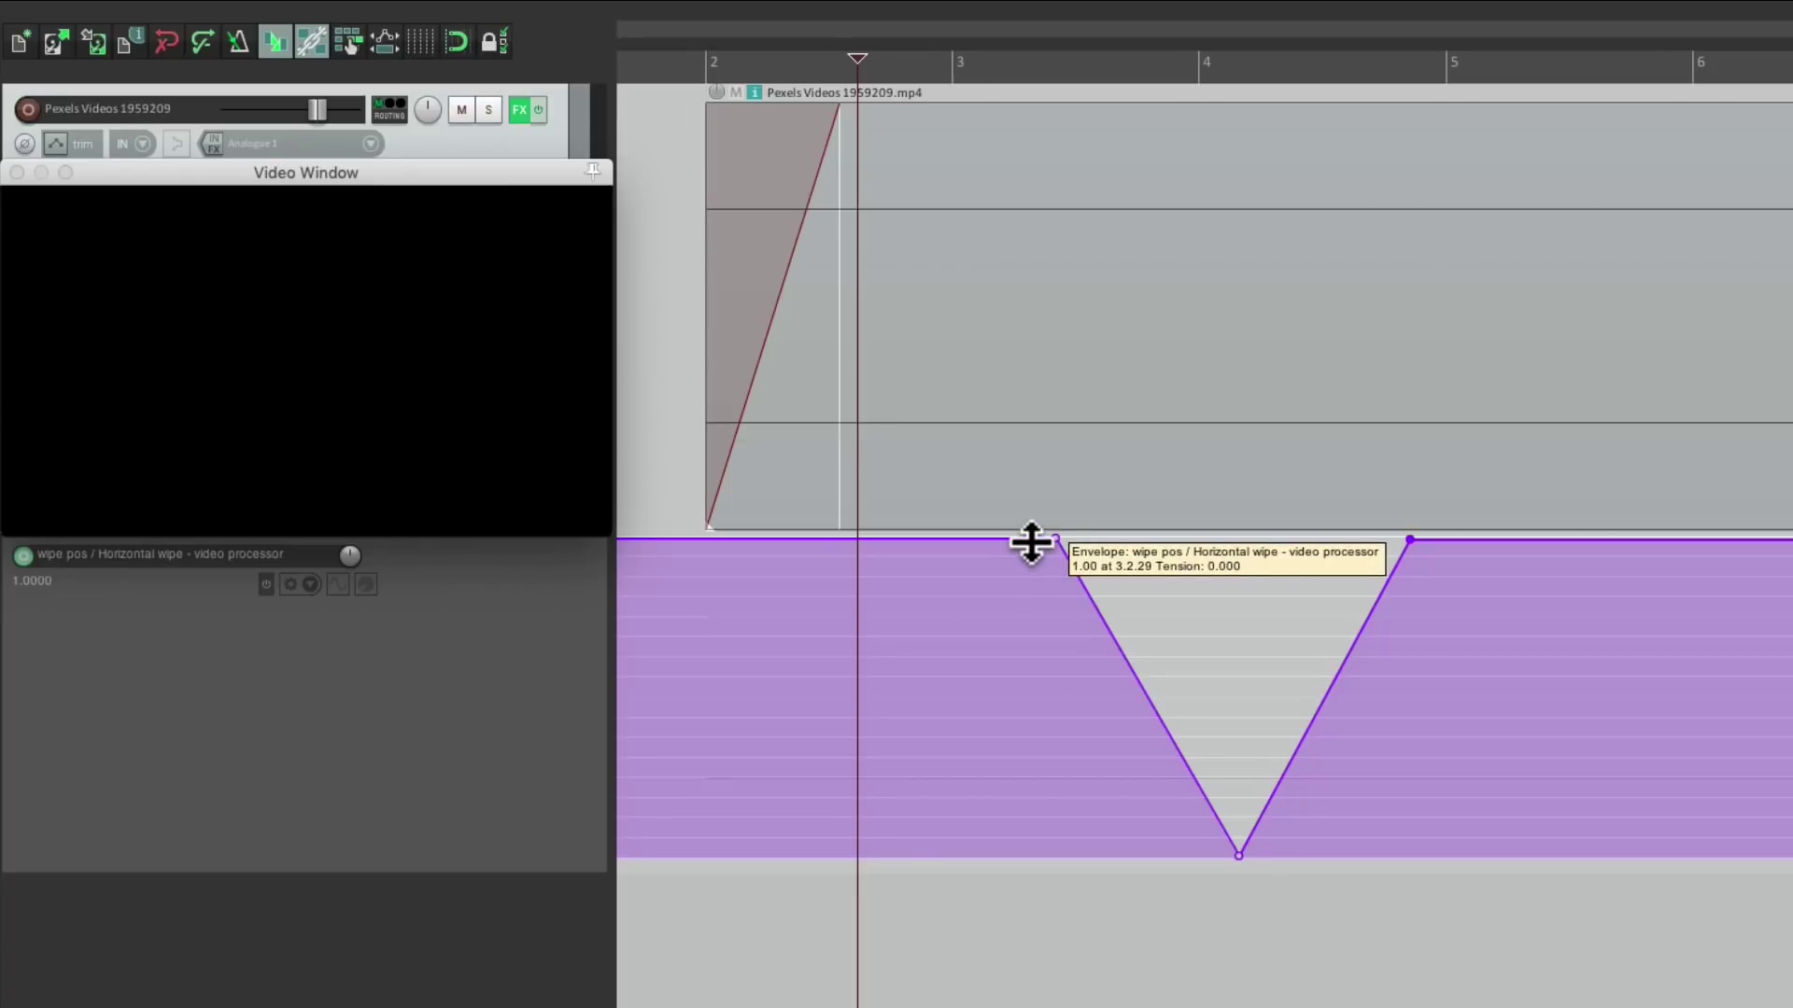
Undo the V dip, flatten wipe pos at 0, and raise one triangular peak just after bar 4.
key(ctrl+z)
drag(1204, 570, 1211, 943)
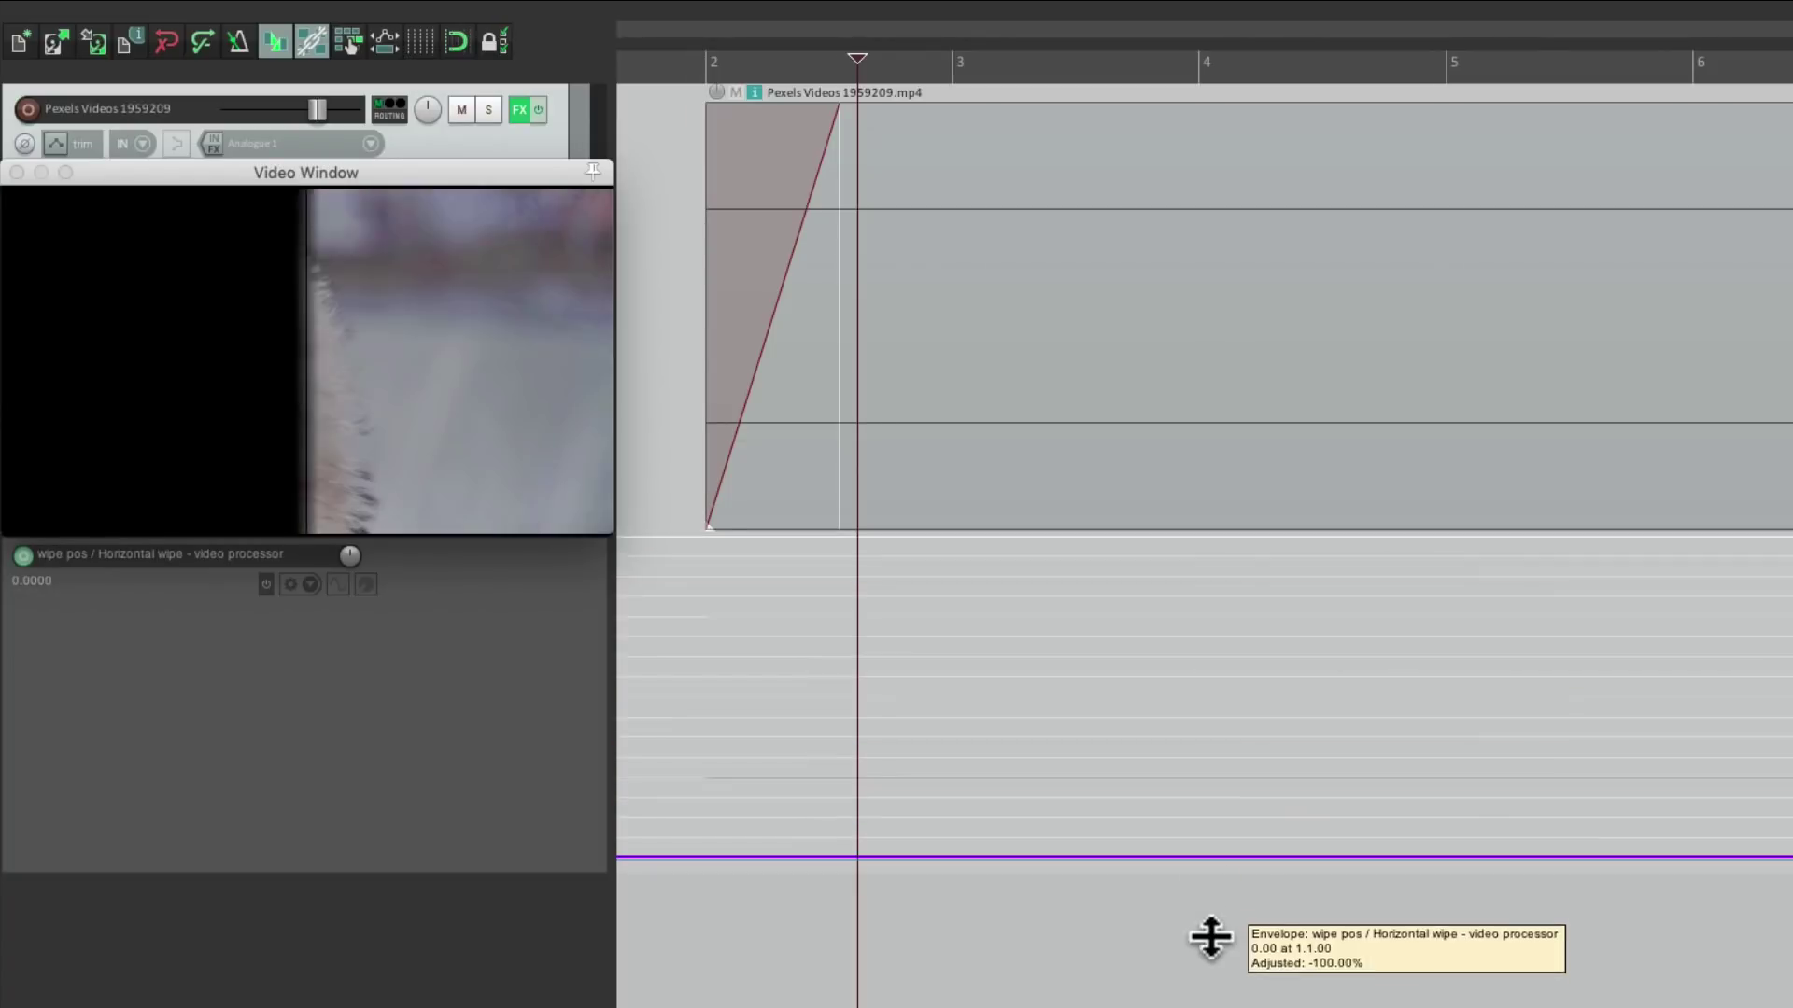
shift+click(1051, 856)
shift+click(1200, 857)
shift+click(1410, 856)
click(1202, 856)
drag(1214, 795, 1236, 496)
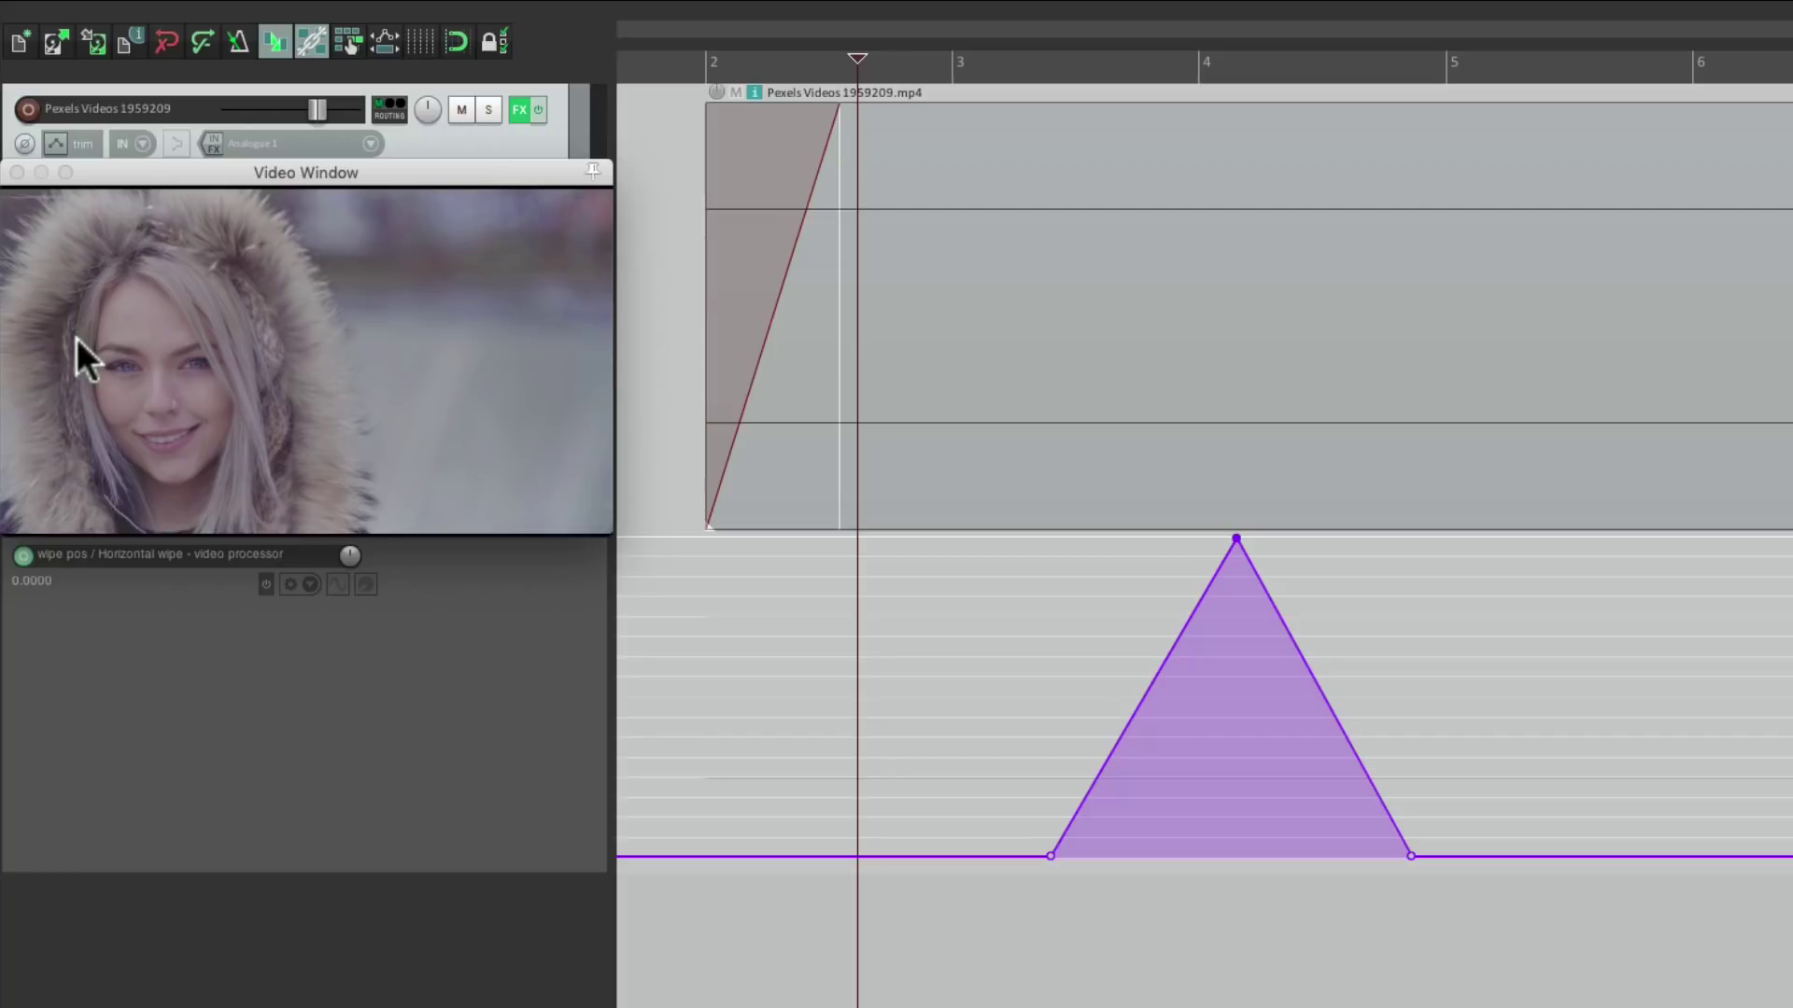
Split the clip twice, delete the middle piece, and butt the two items together under the envelope peak.
click(1121, 371)
key(s)
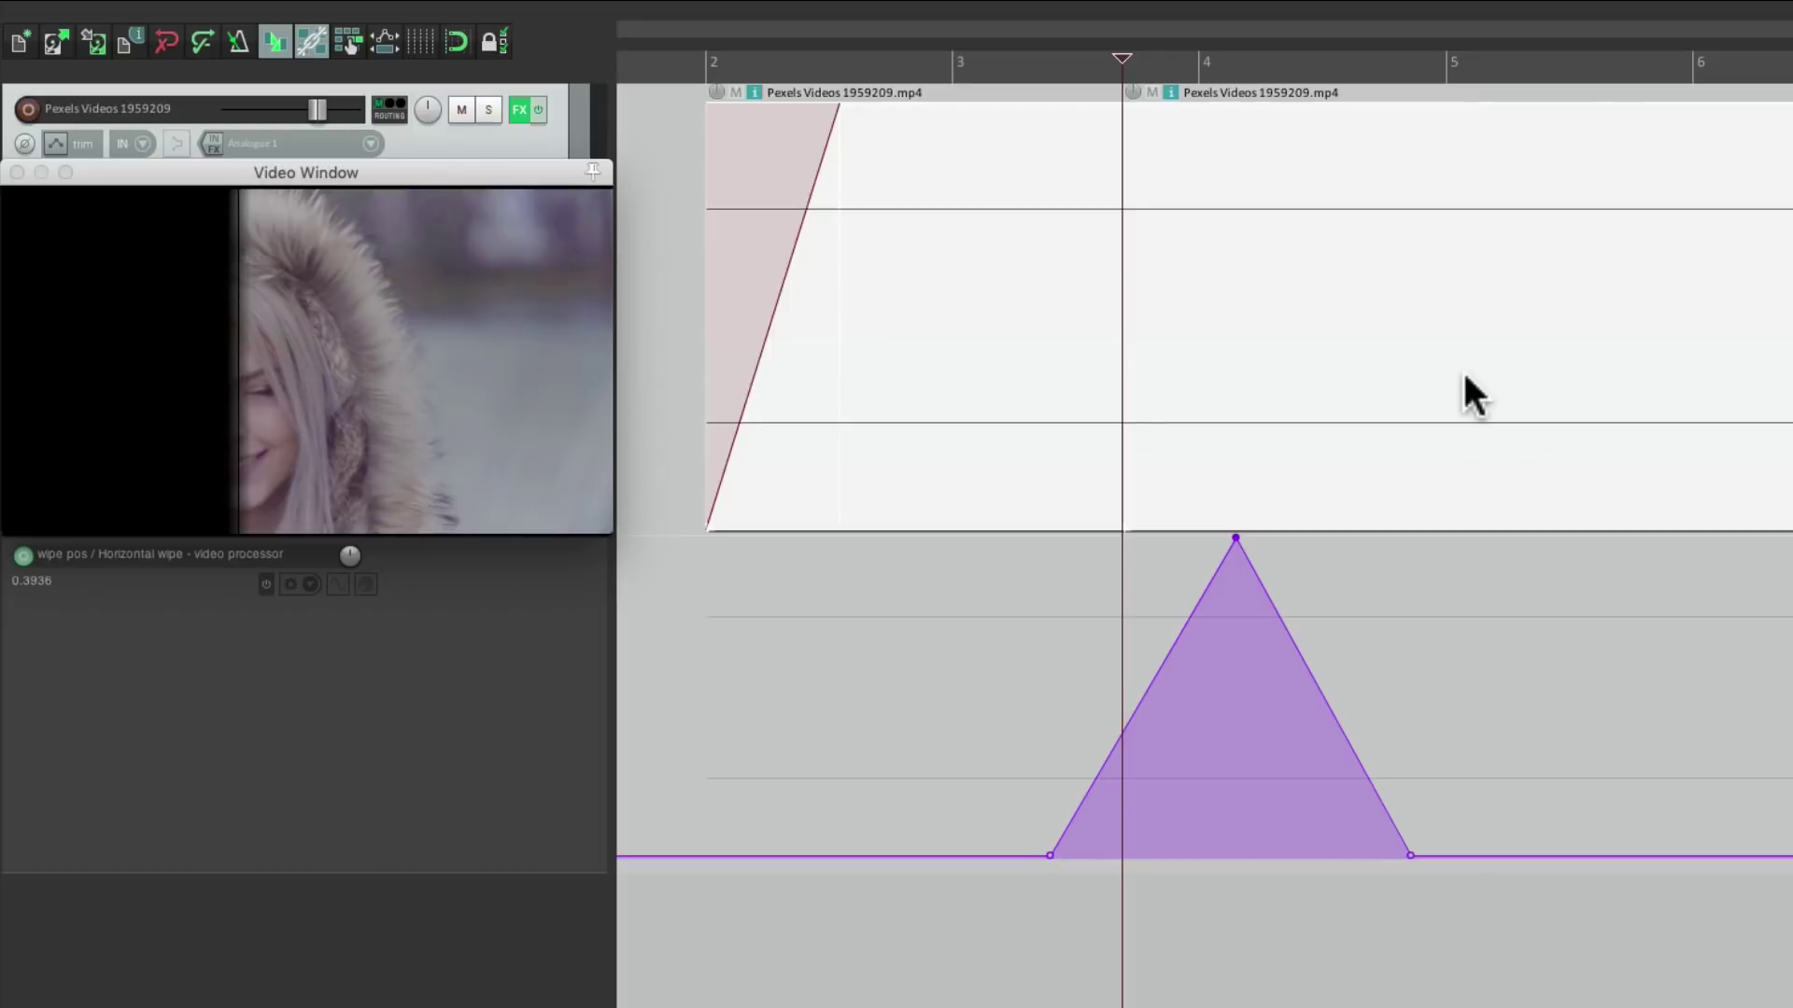
click(1465, 400)
key(s)
click(1328, 305)
key(Delete)
drag(1612, 312, 1386, 341)
drag(1120, 365, 1234, 373)
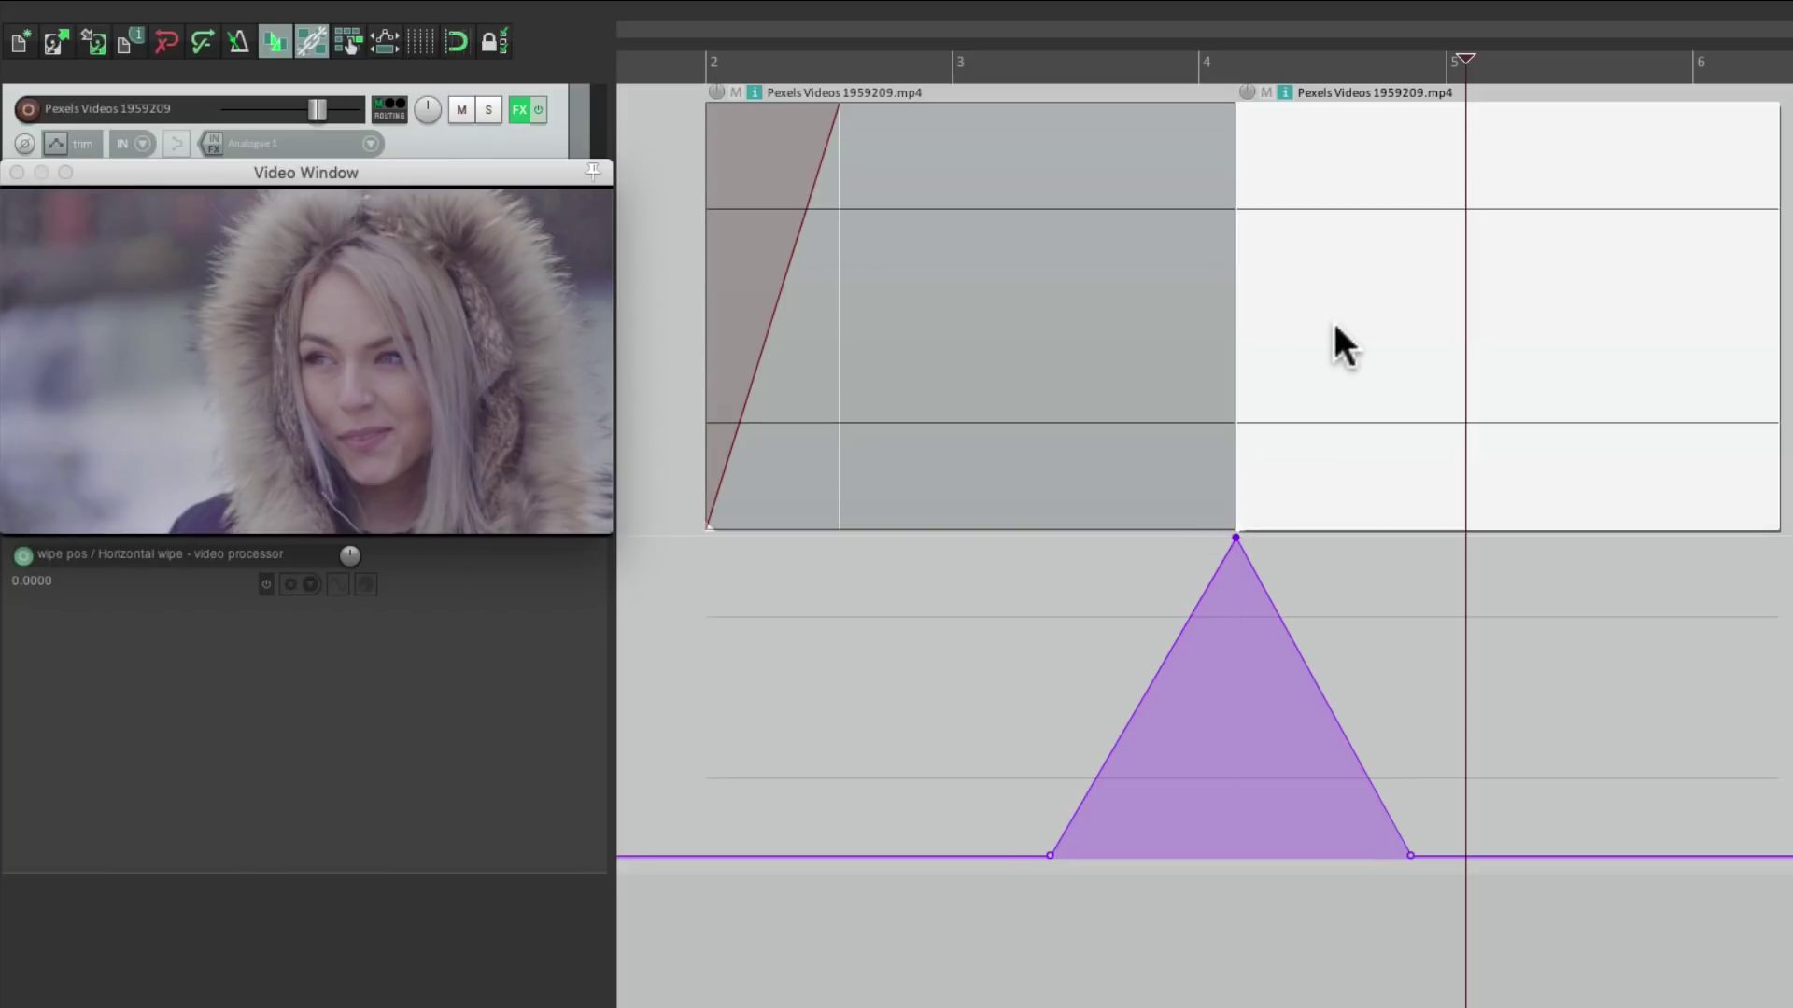
Preview the wipe from just before bar 2, then open Track 1's effect chain.
click(682, 45)
key(space)
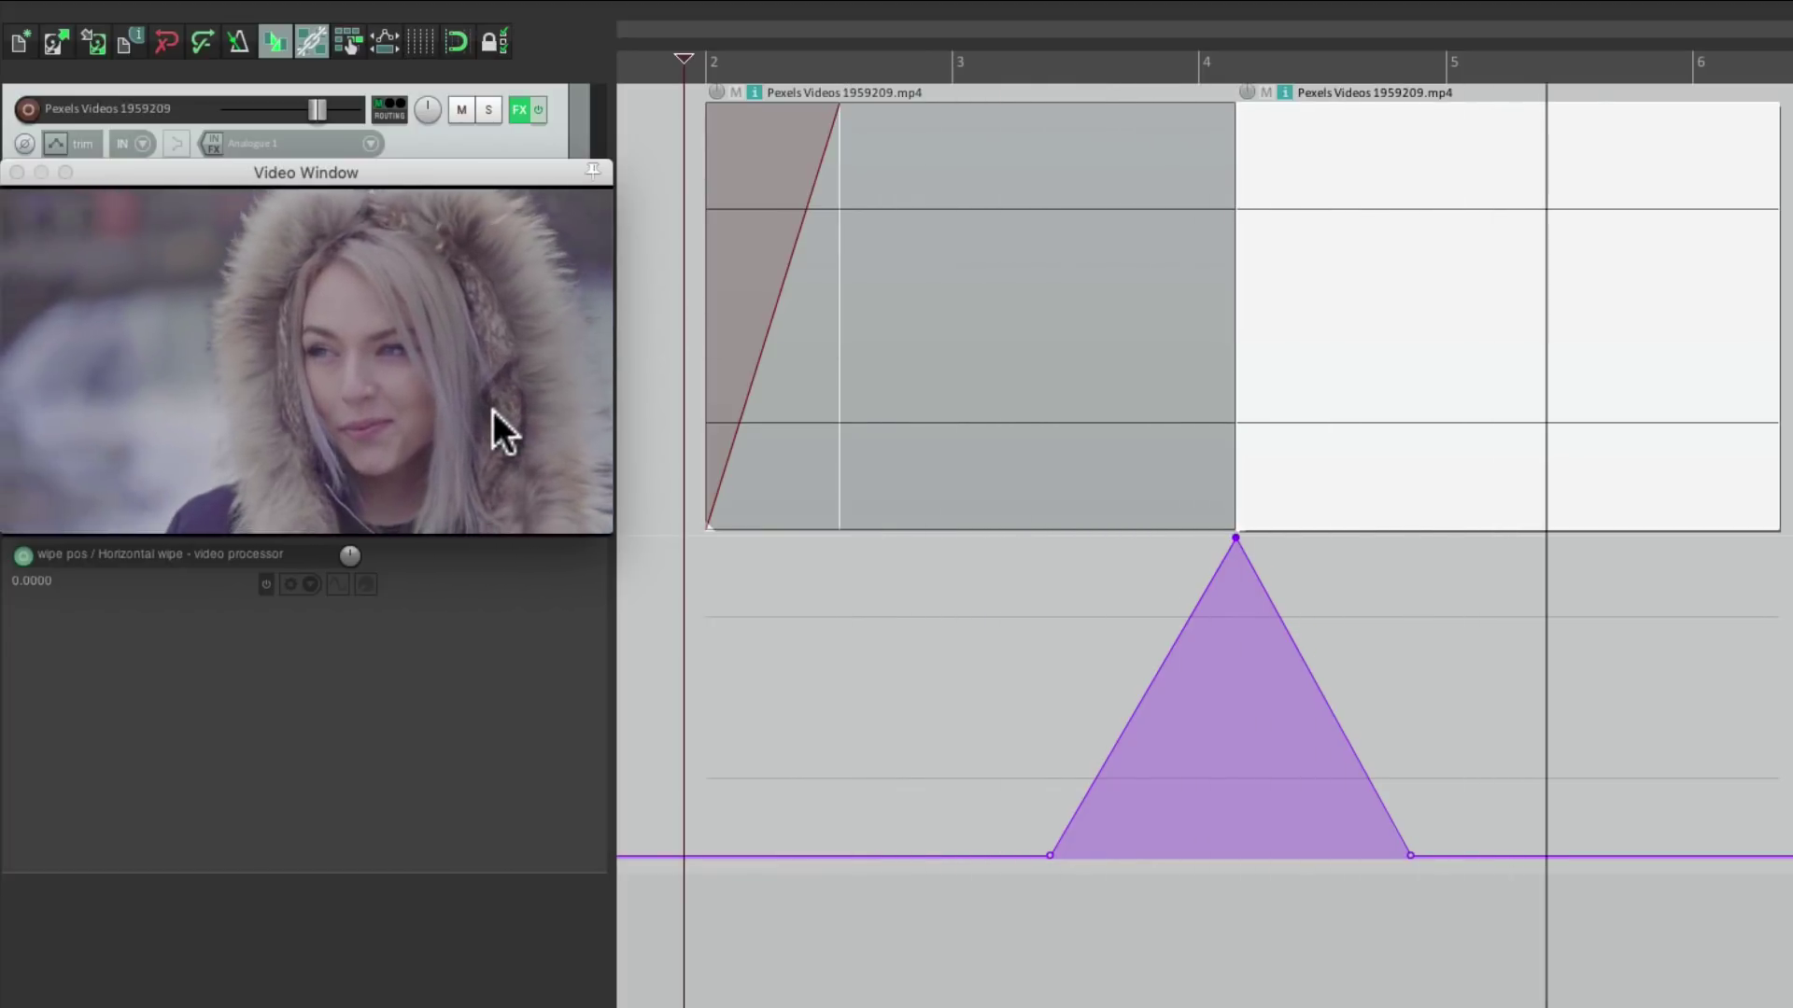
key(space)
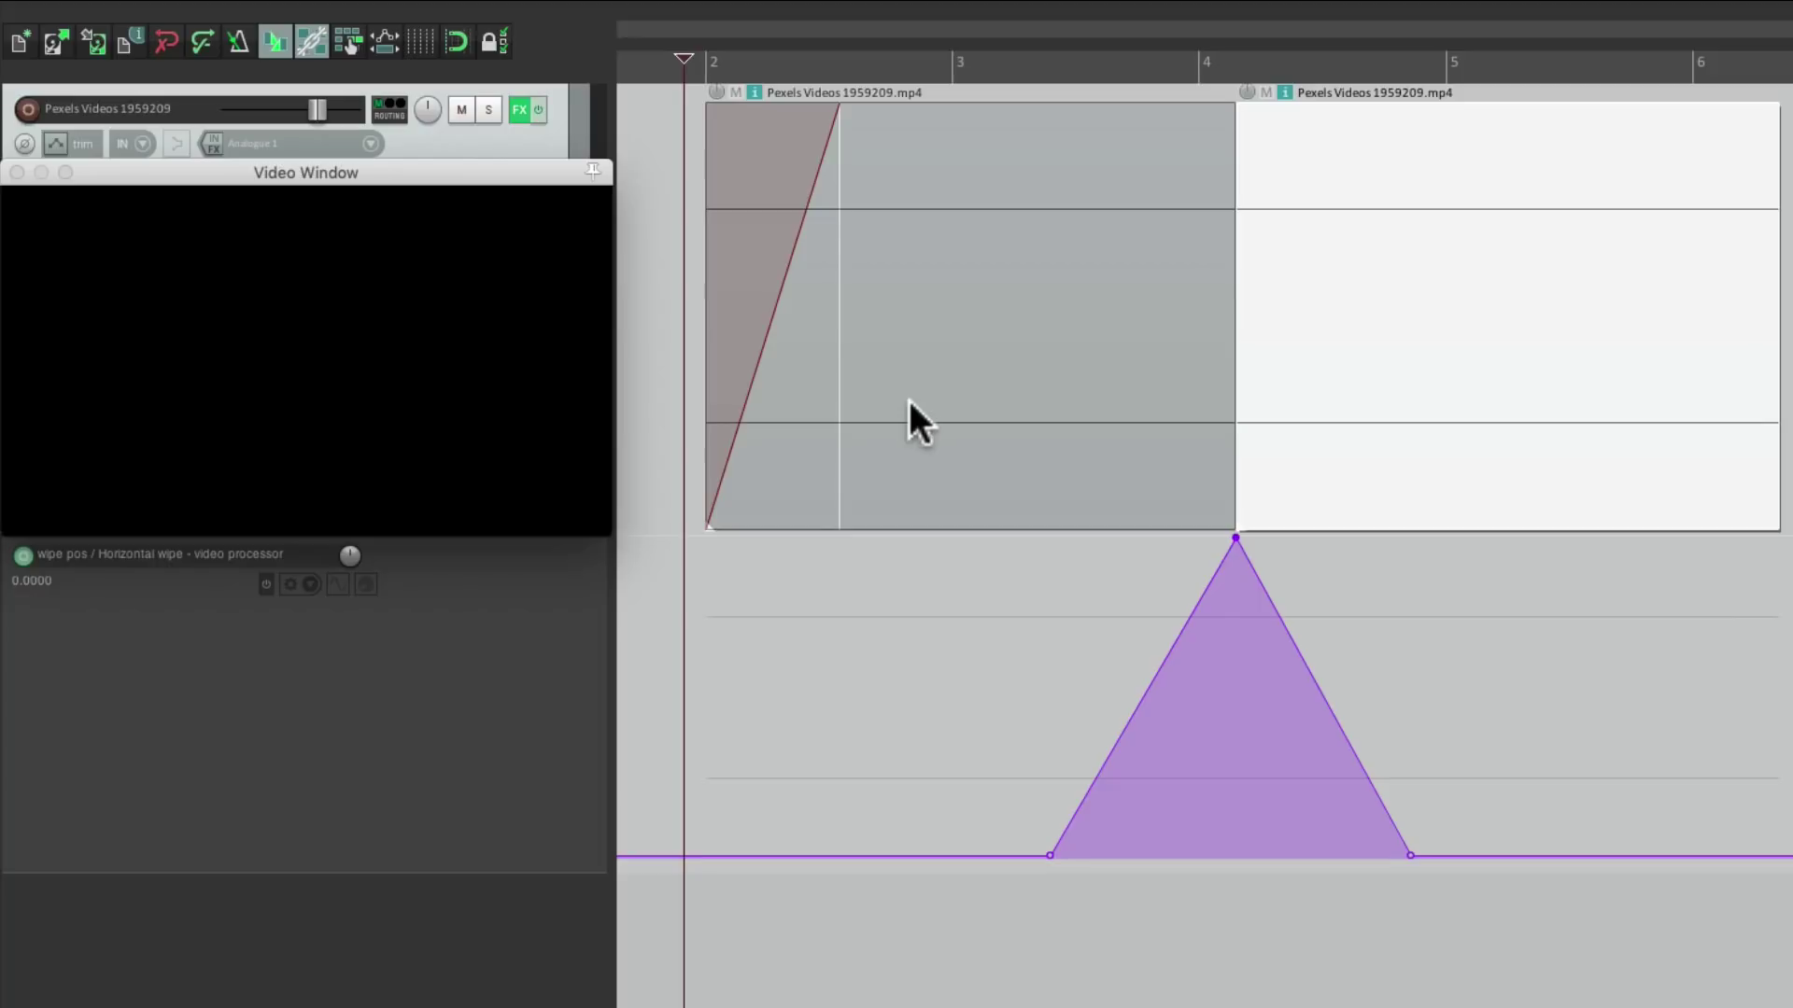
click(519, 109)
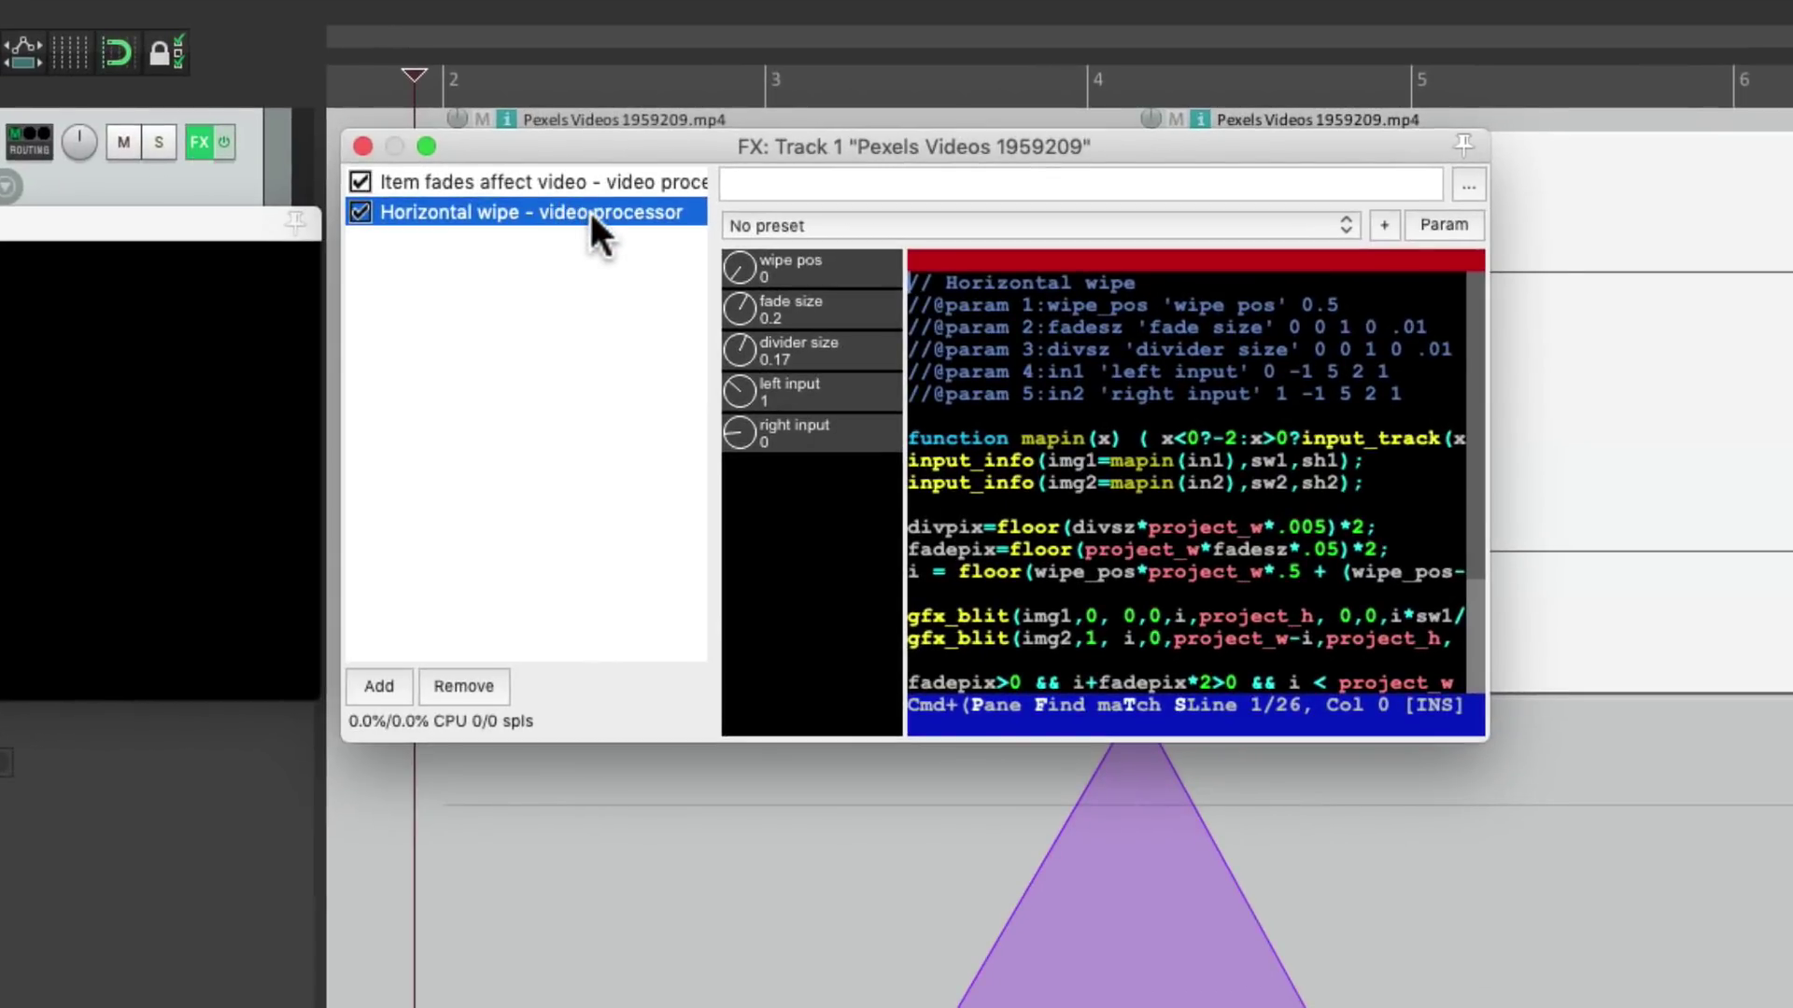
Load the Transition: Matrix wipe preset and raise division X to 23 and division Y to 19.
click(885, 224)
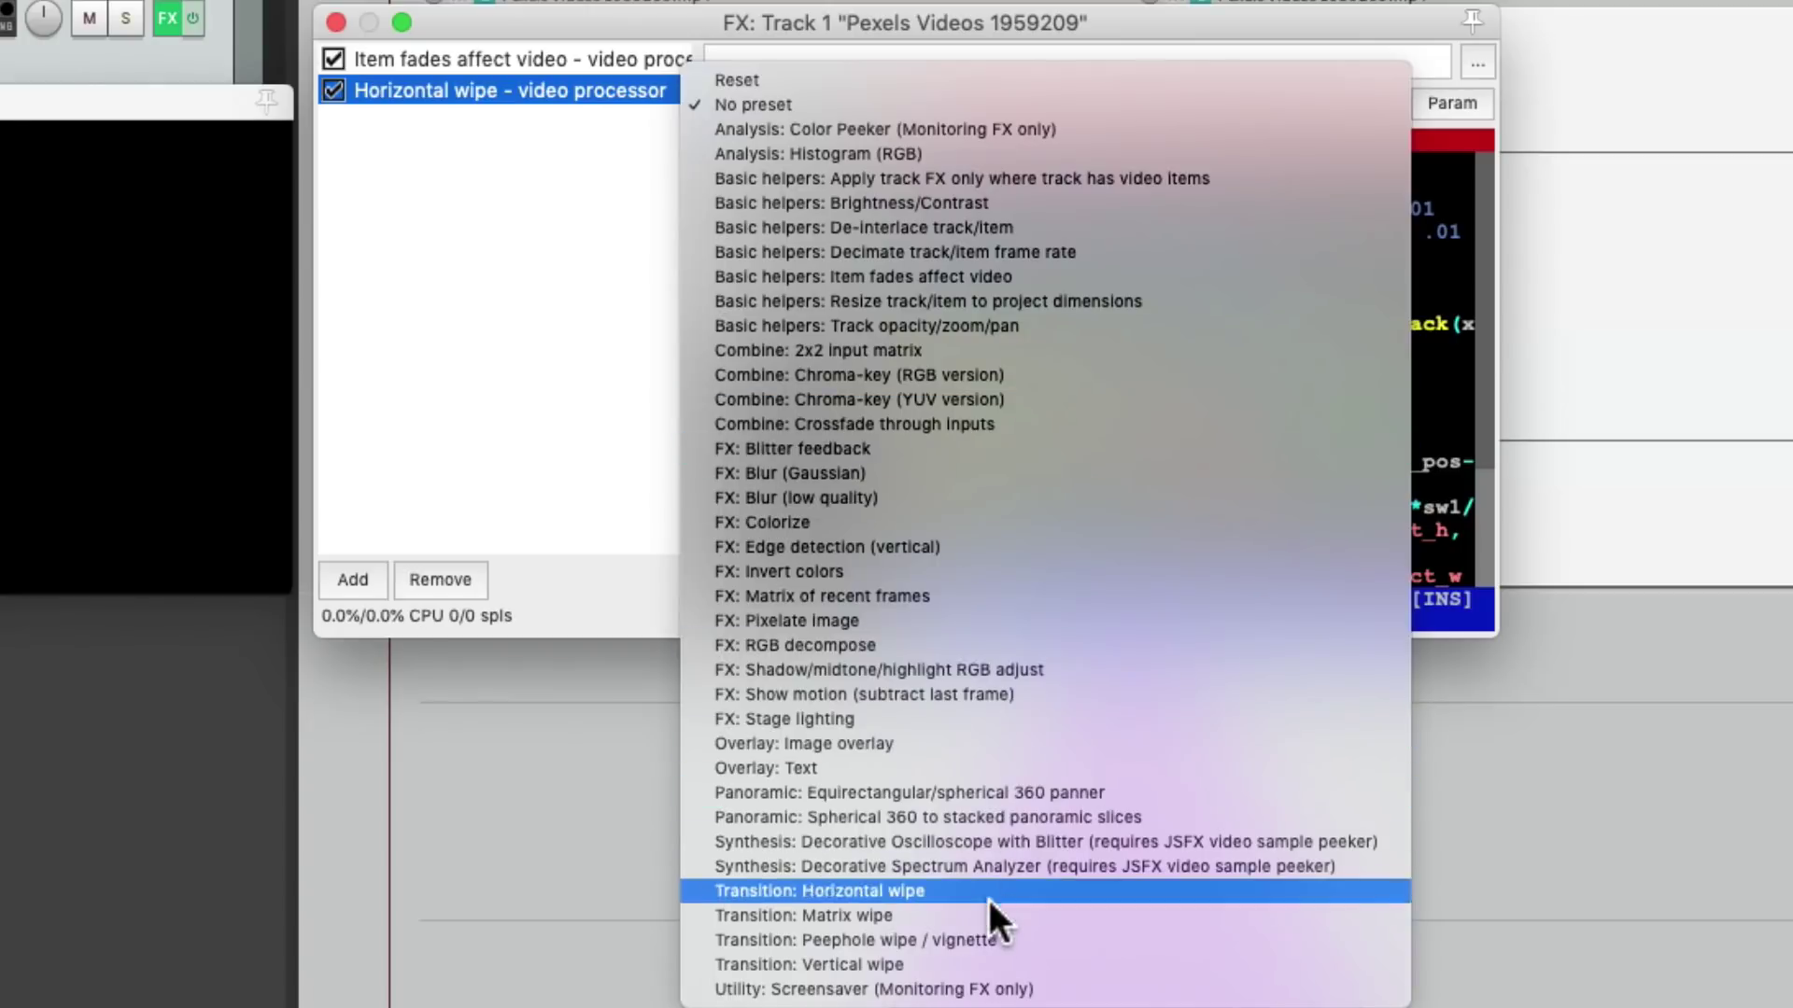
click(989, 915)
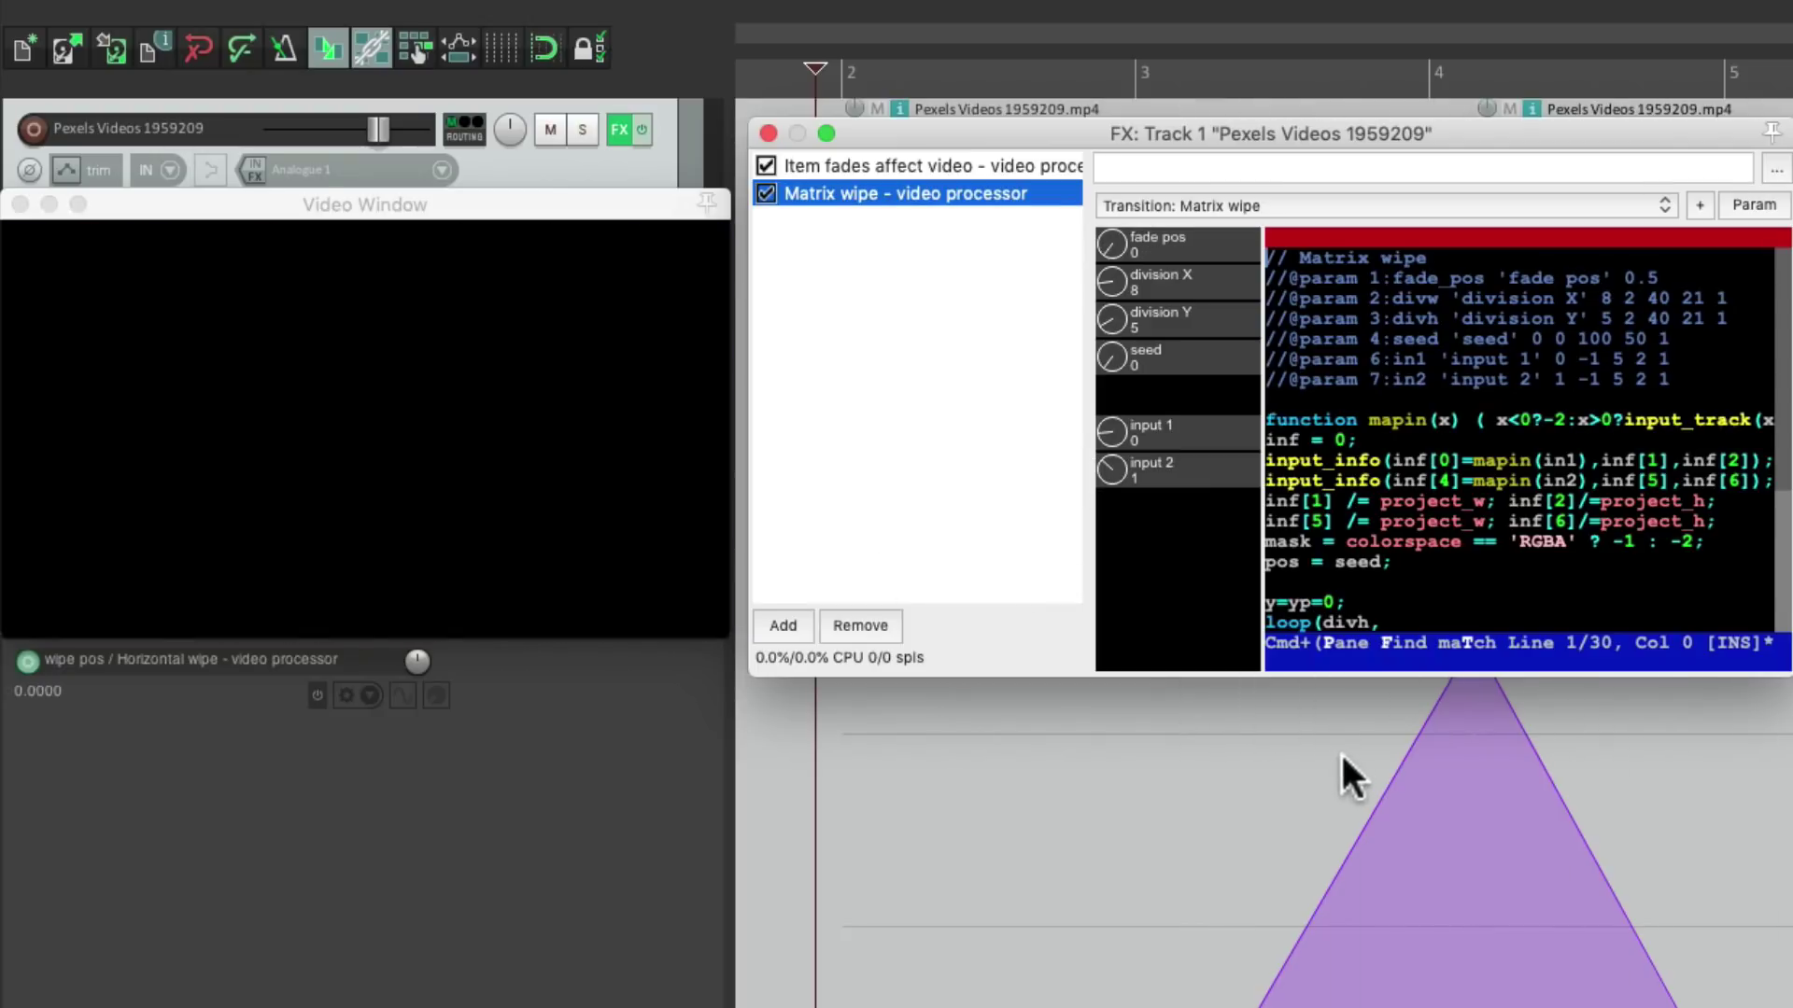
click(1348, 751)
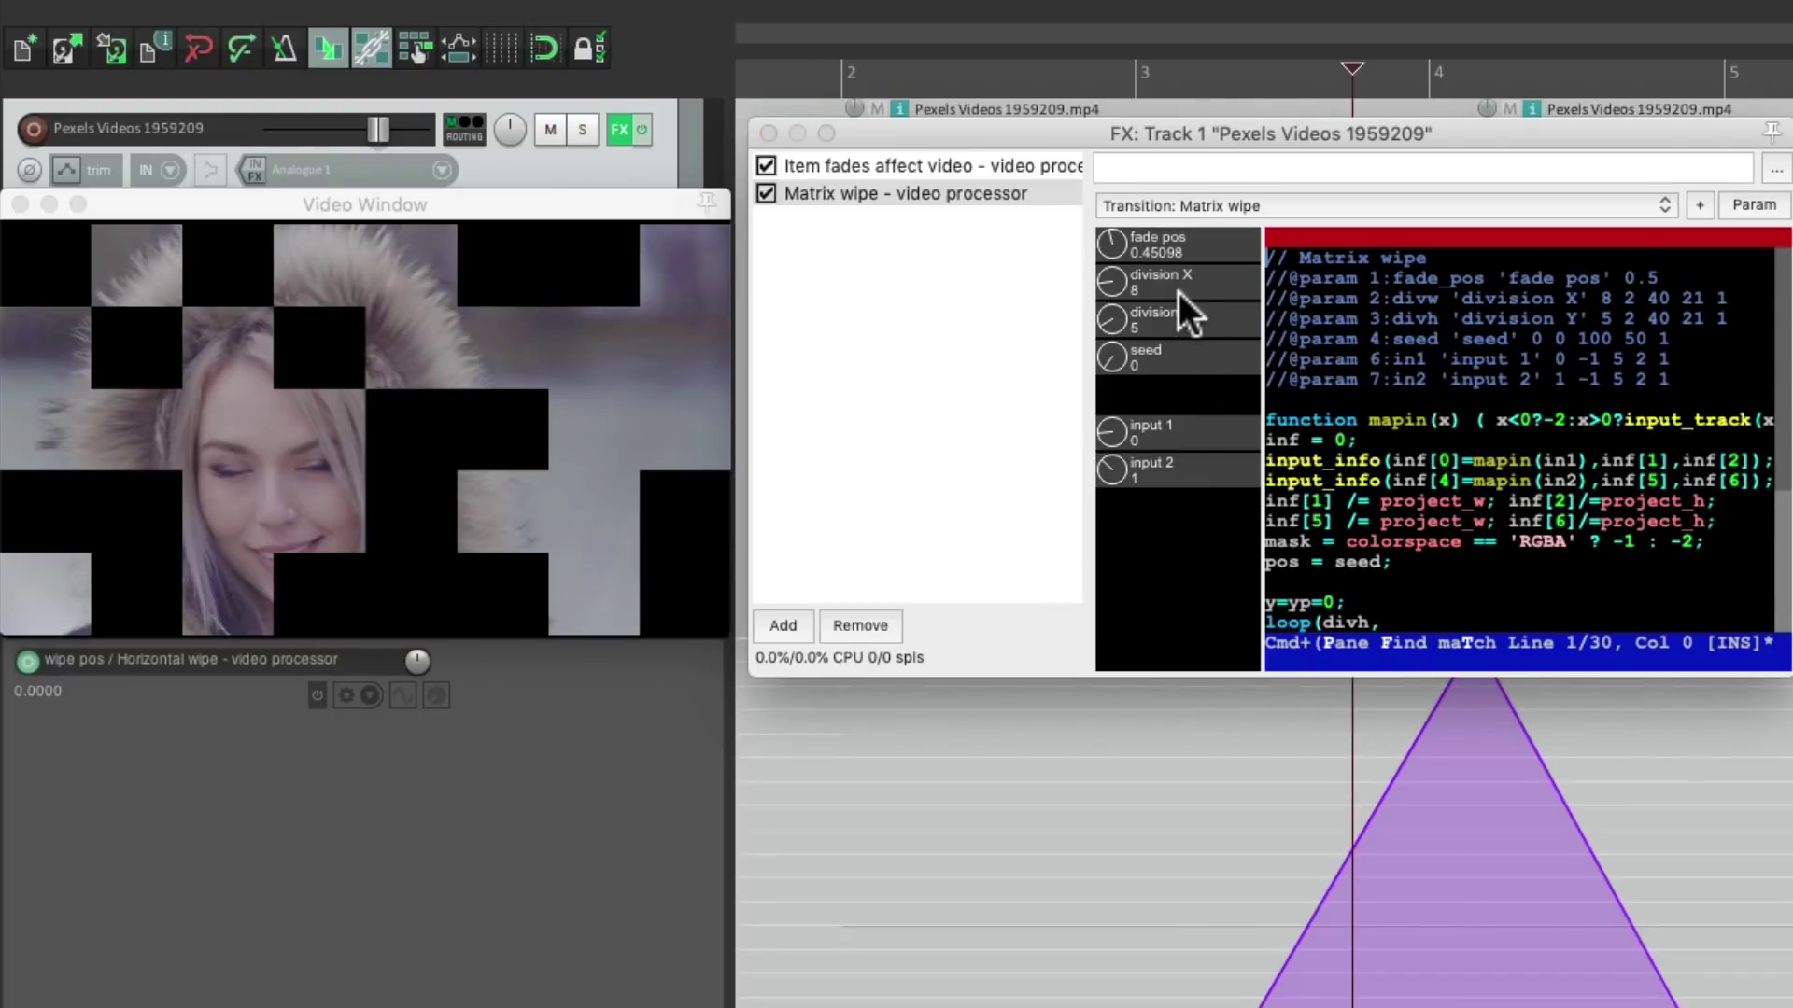
drag(1107, 285, 1123, 73)
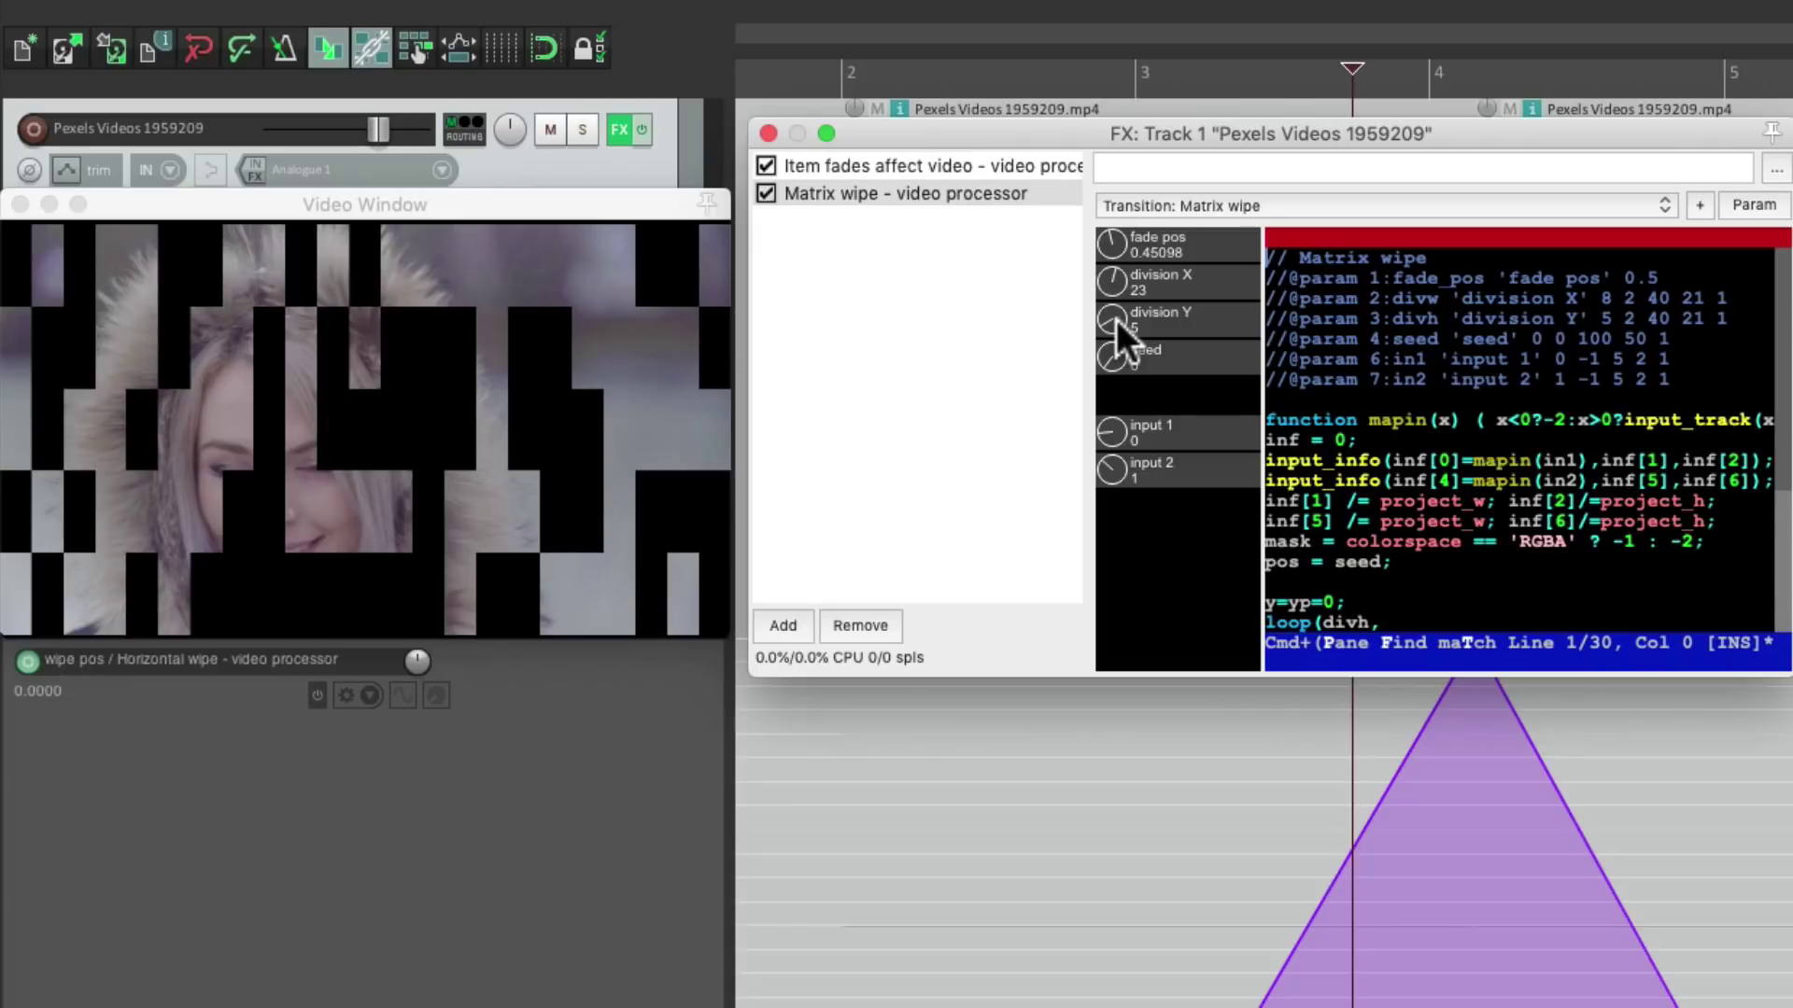
mouse_move(1116, 319)
mouse_down()
mouse_move(1135, 25)
mouse_move(1132, 373)
mouse_move(1119, 240)
mouse_move(1141, 322)
mouse_up()
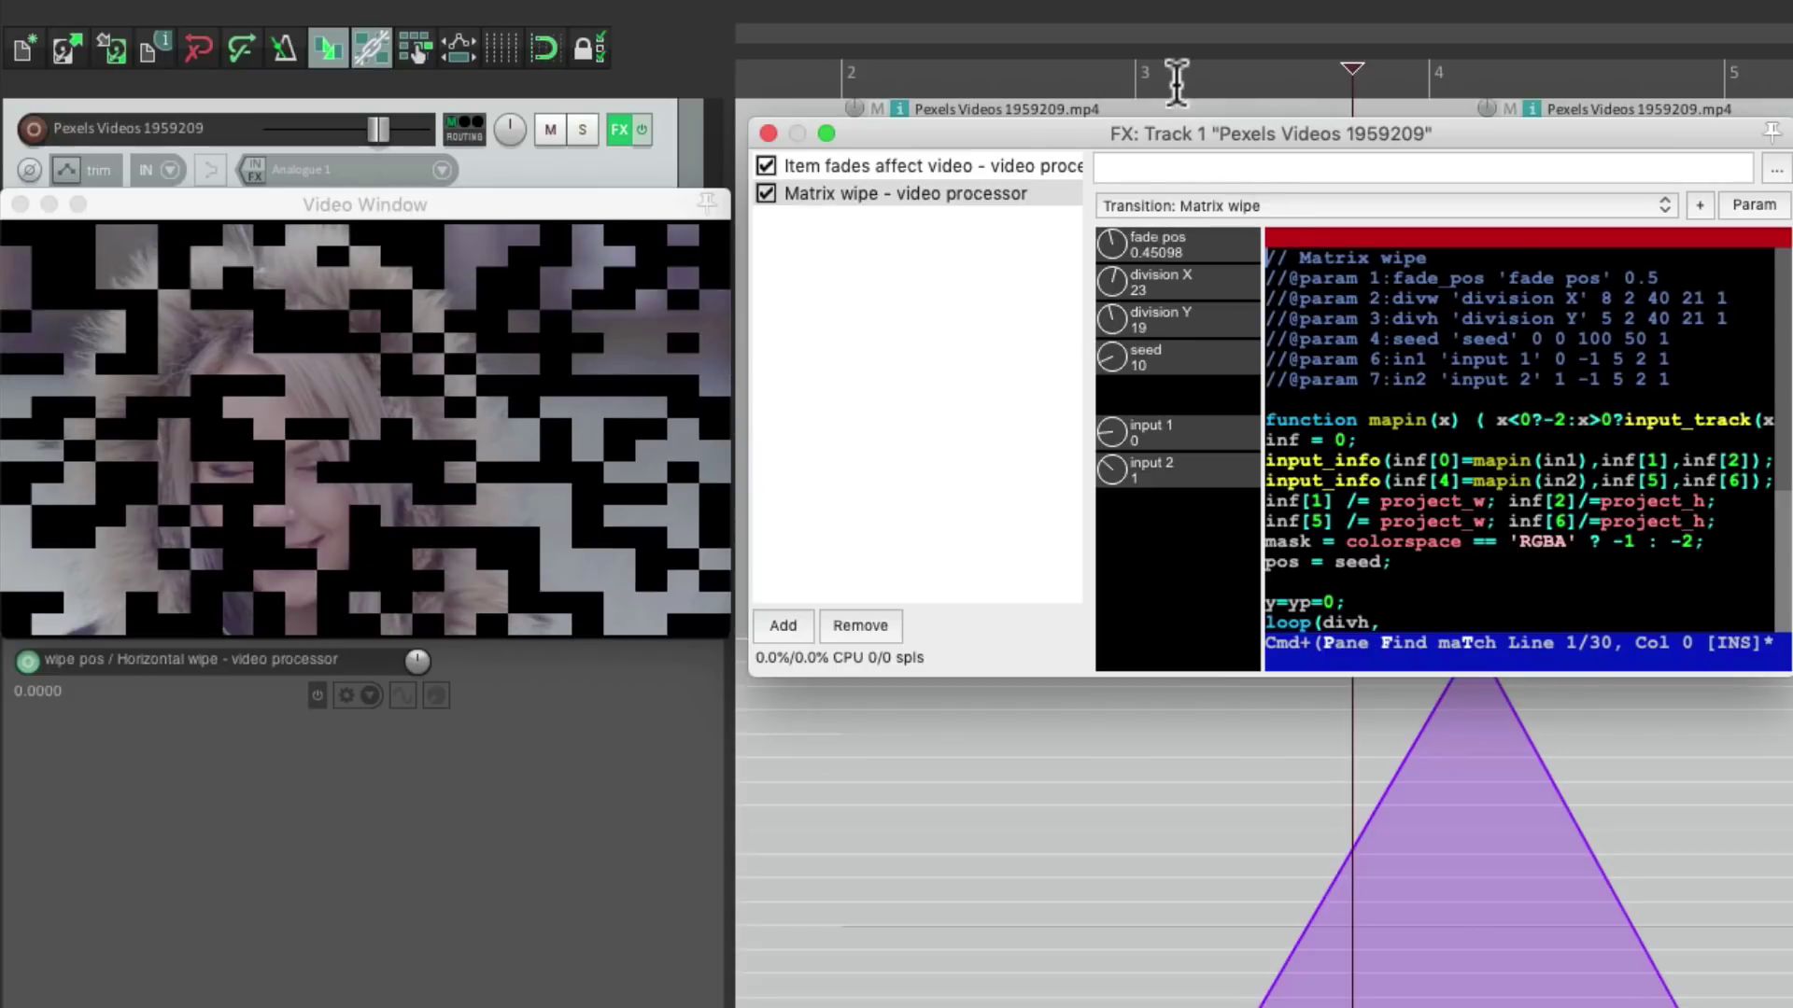
Play the matrix wipe from before the transition to preview it.
click(1150, 70)
key(space)
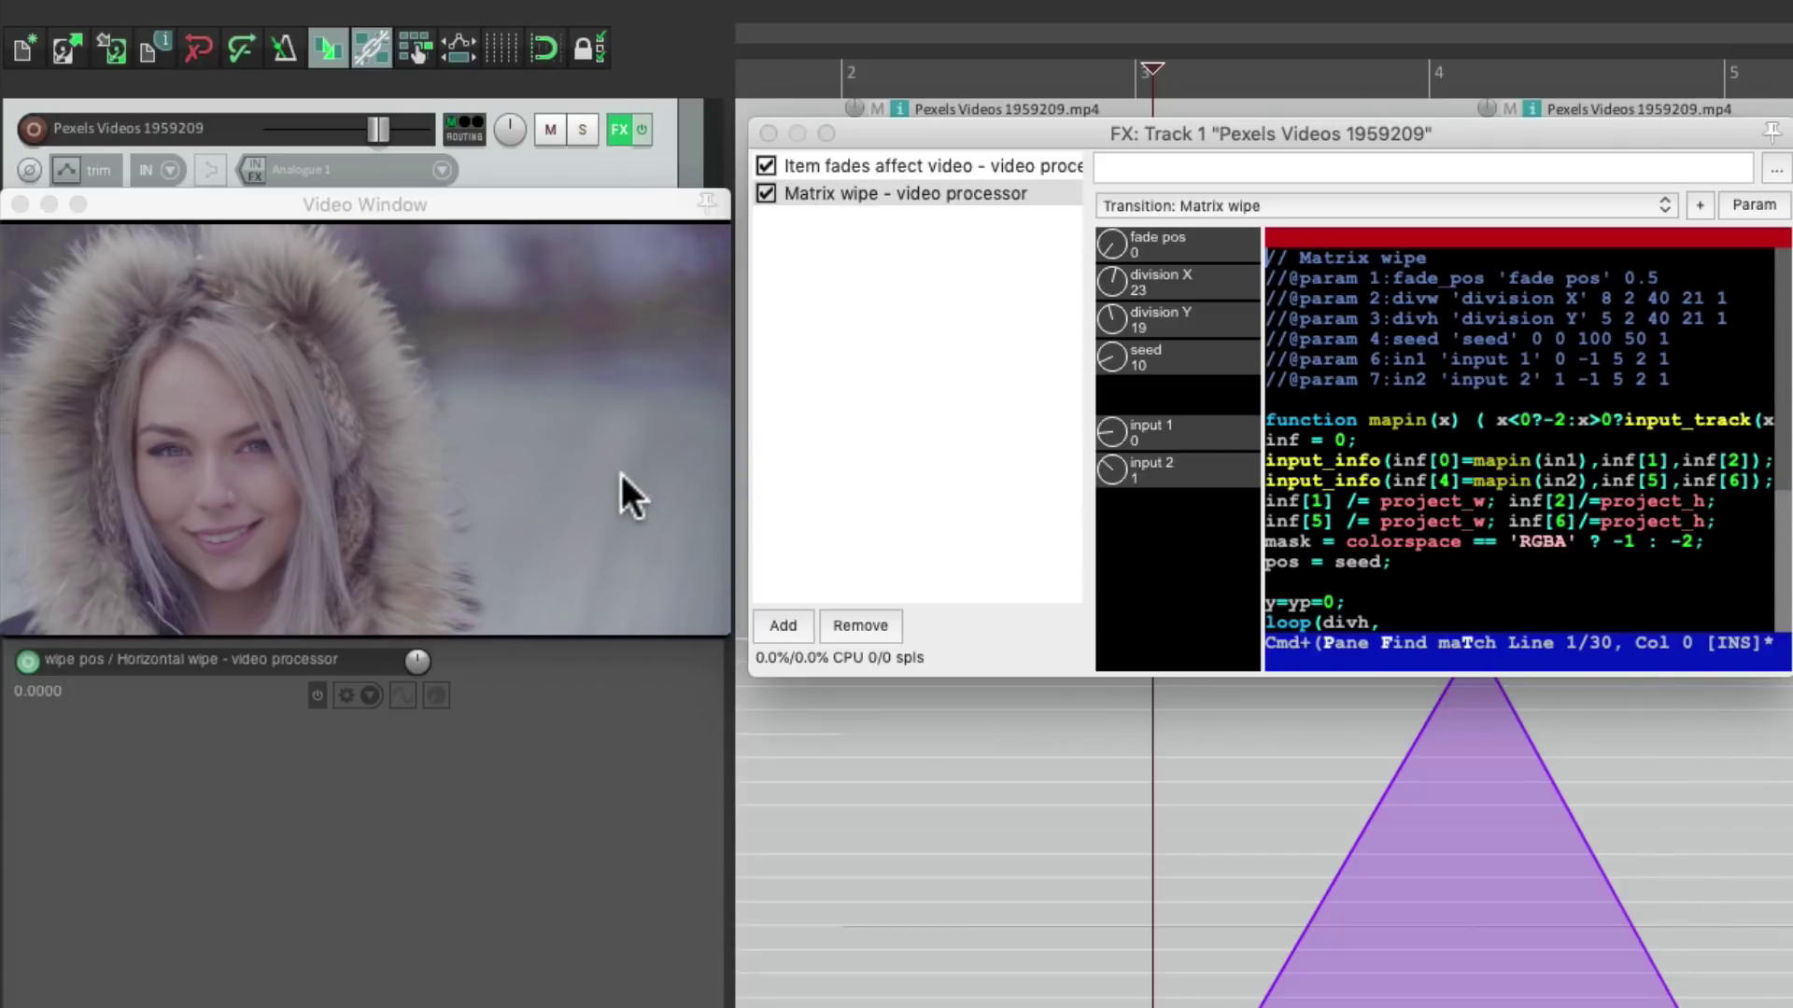
key(space)
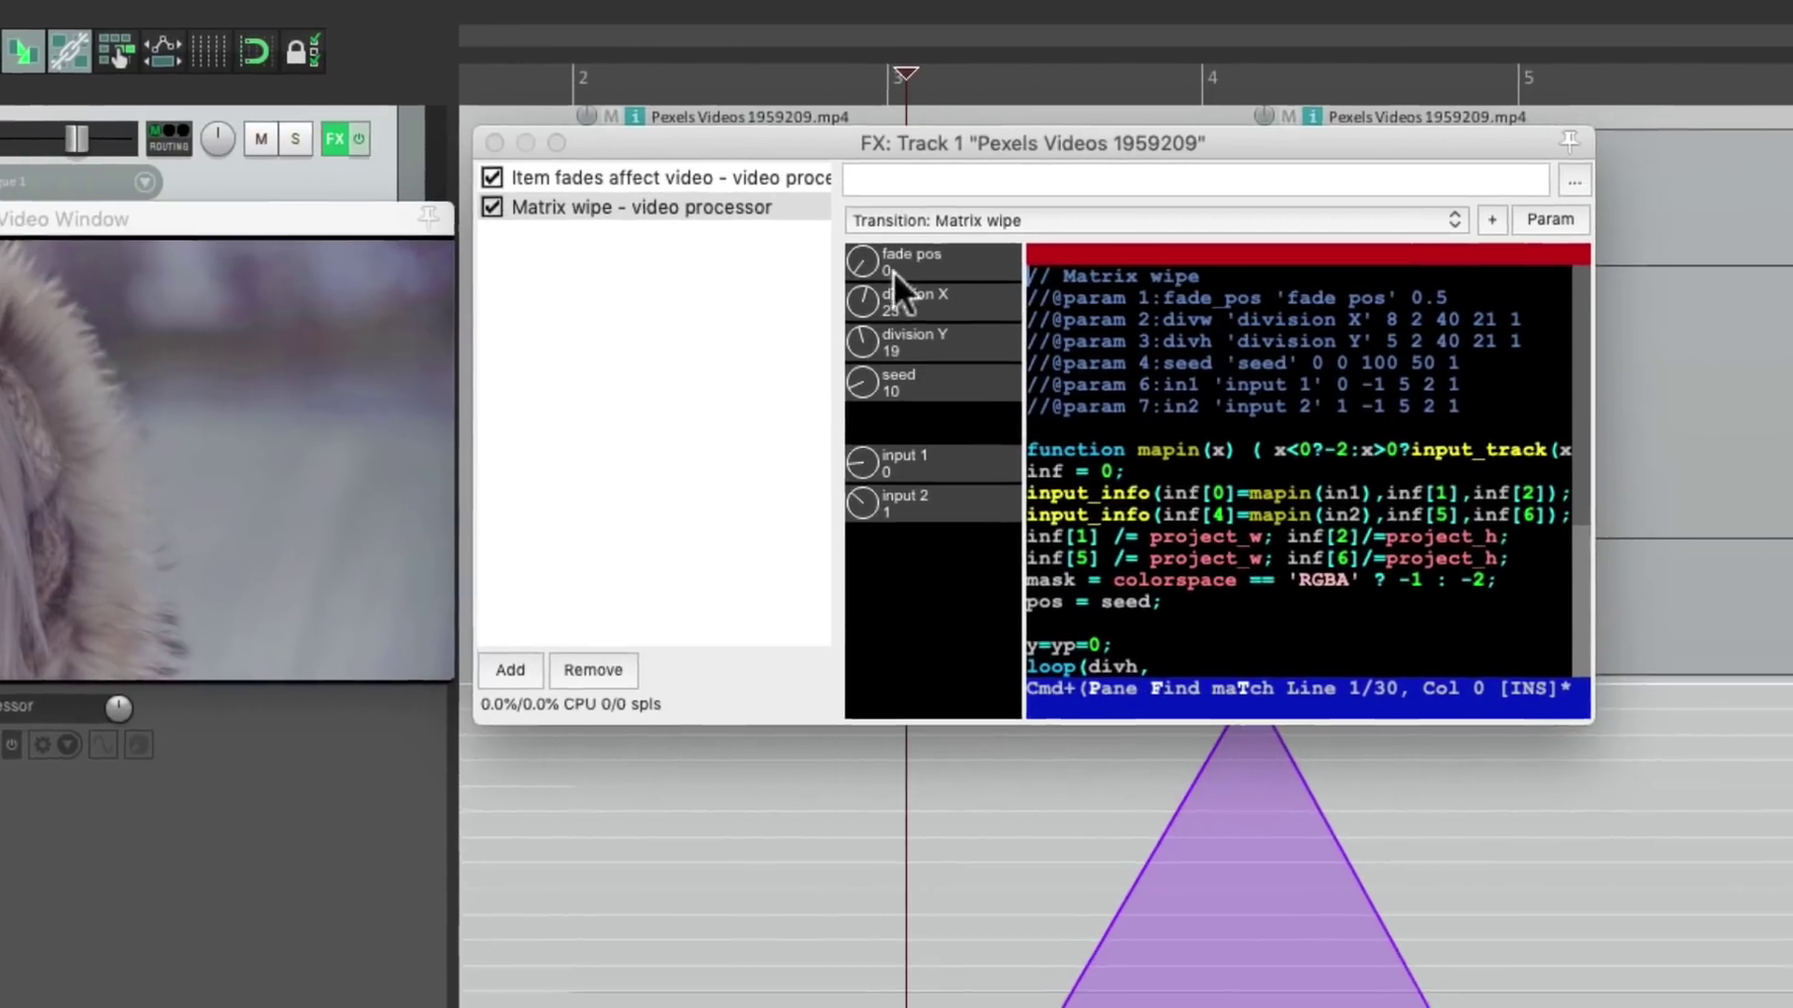
Load the Transition: Peephole wipe / vignette preset and clear the wipe pos envelope.
click(1283, 203)
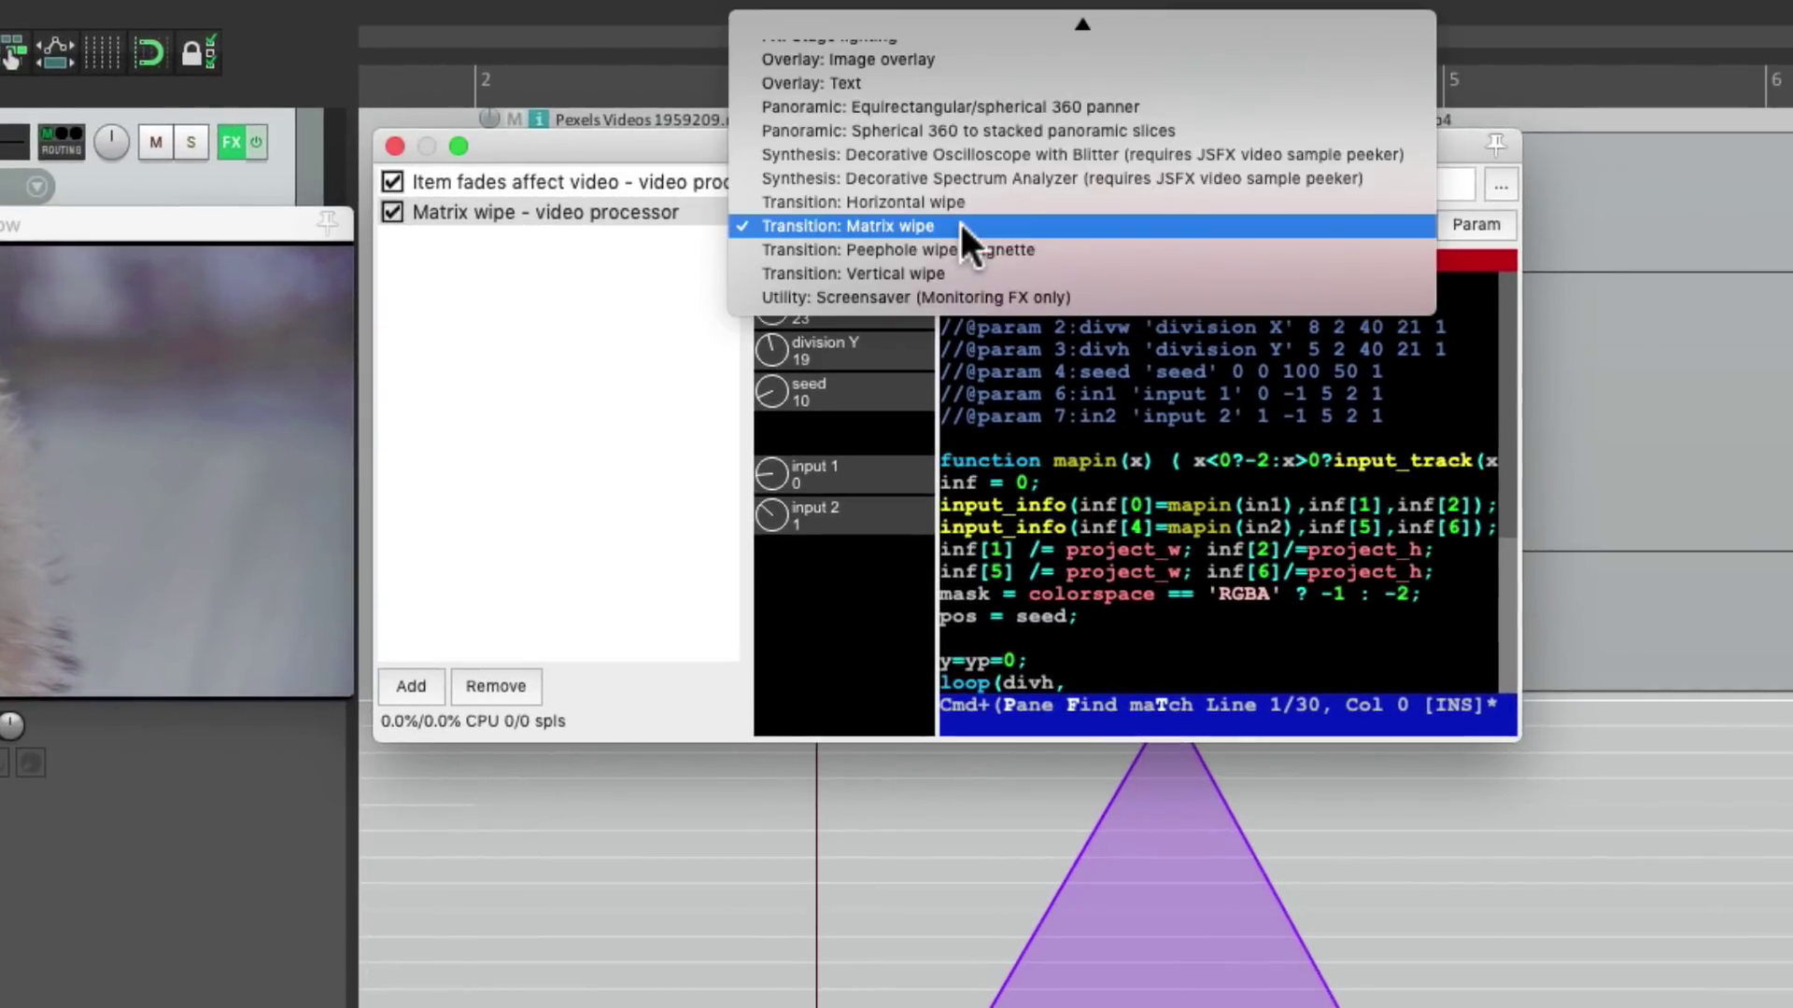
click(1074, 249)
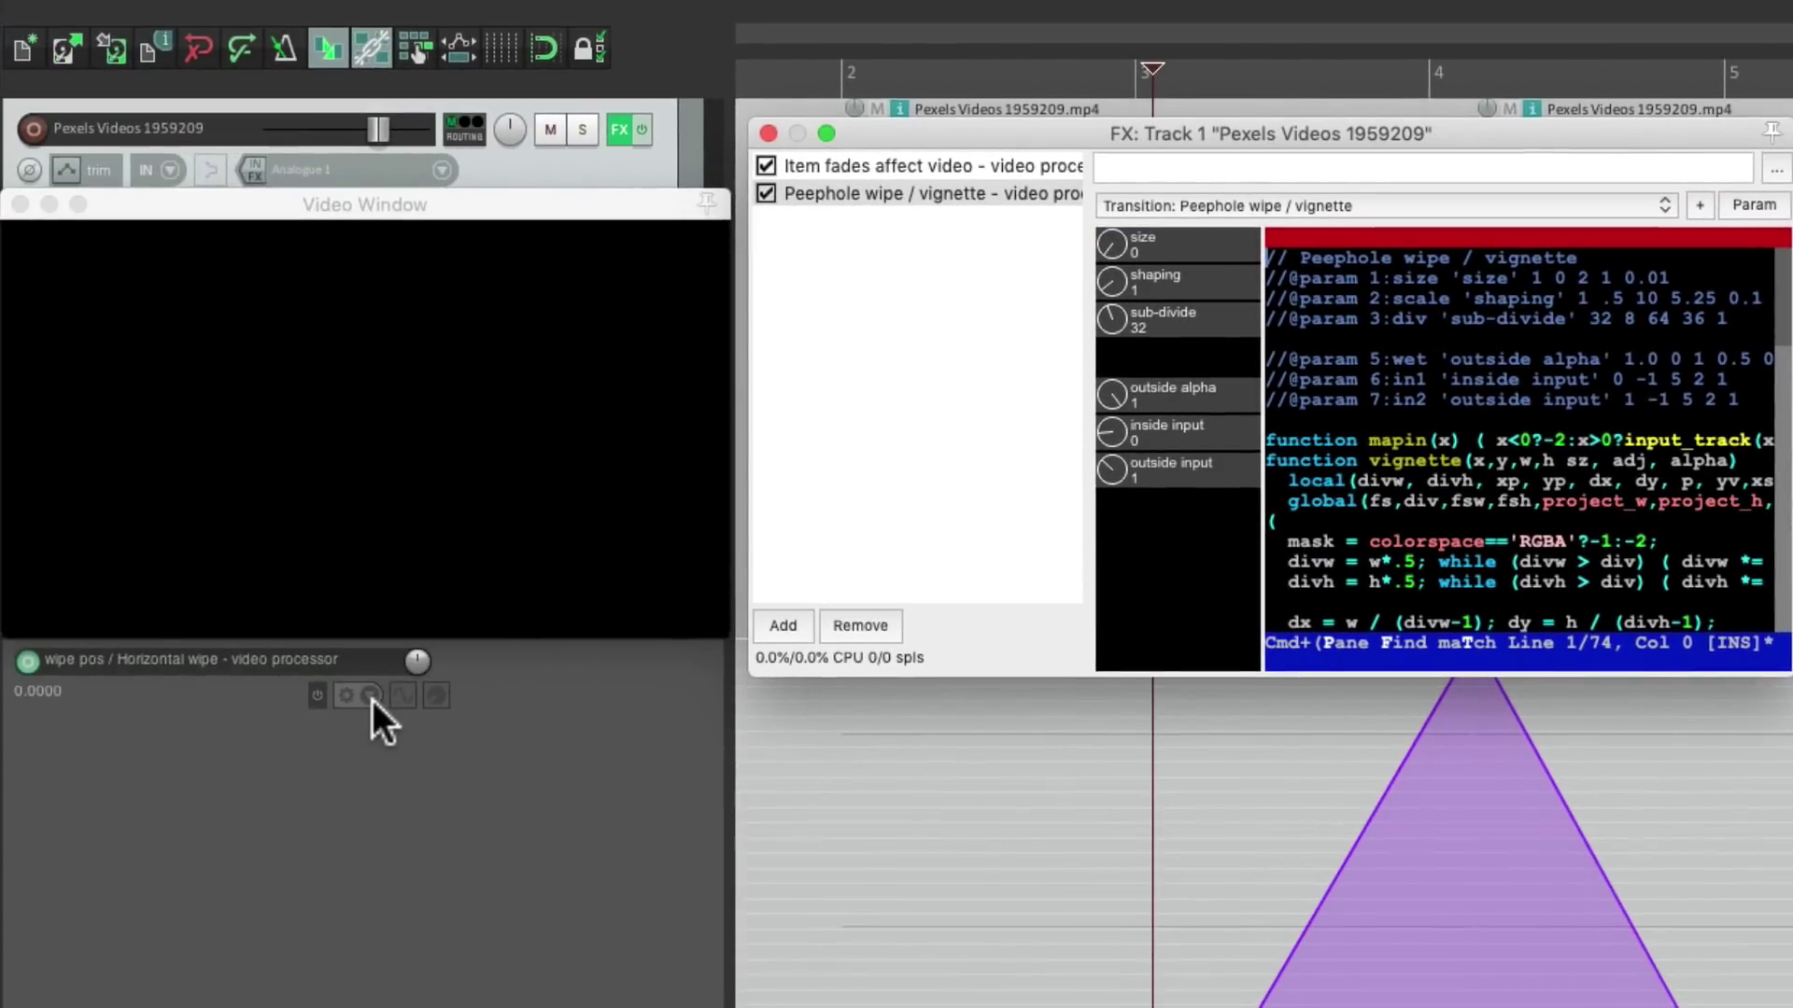
click(373, 698)
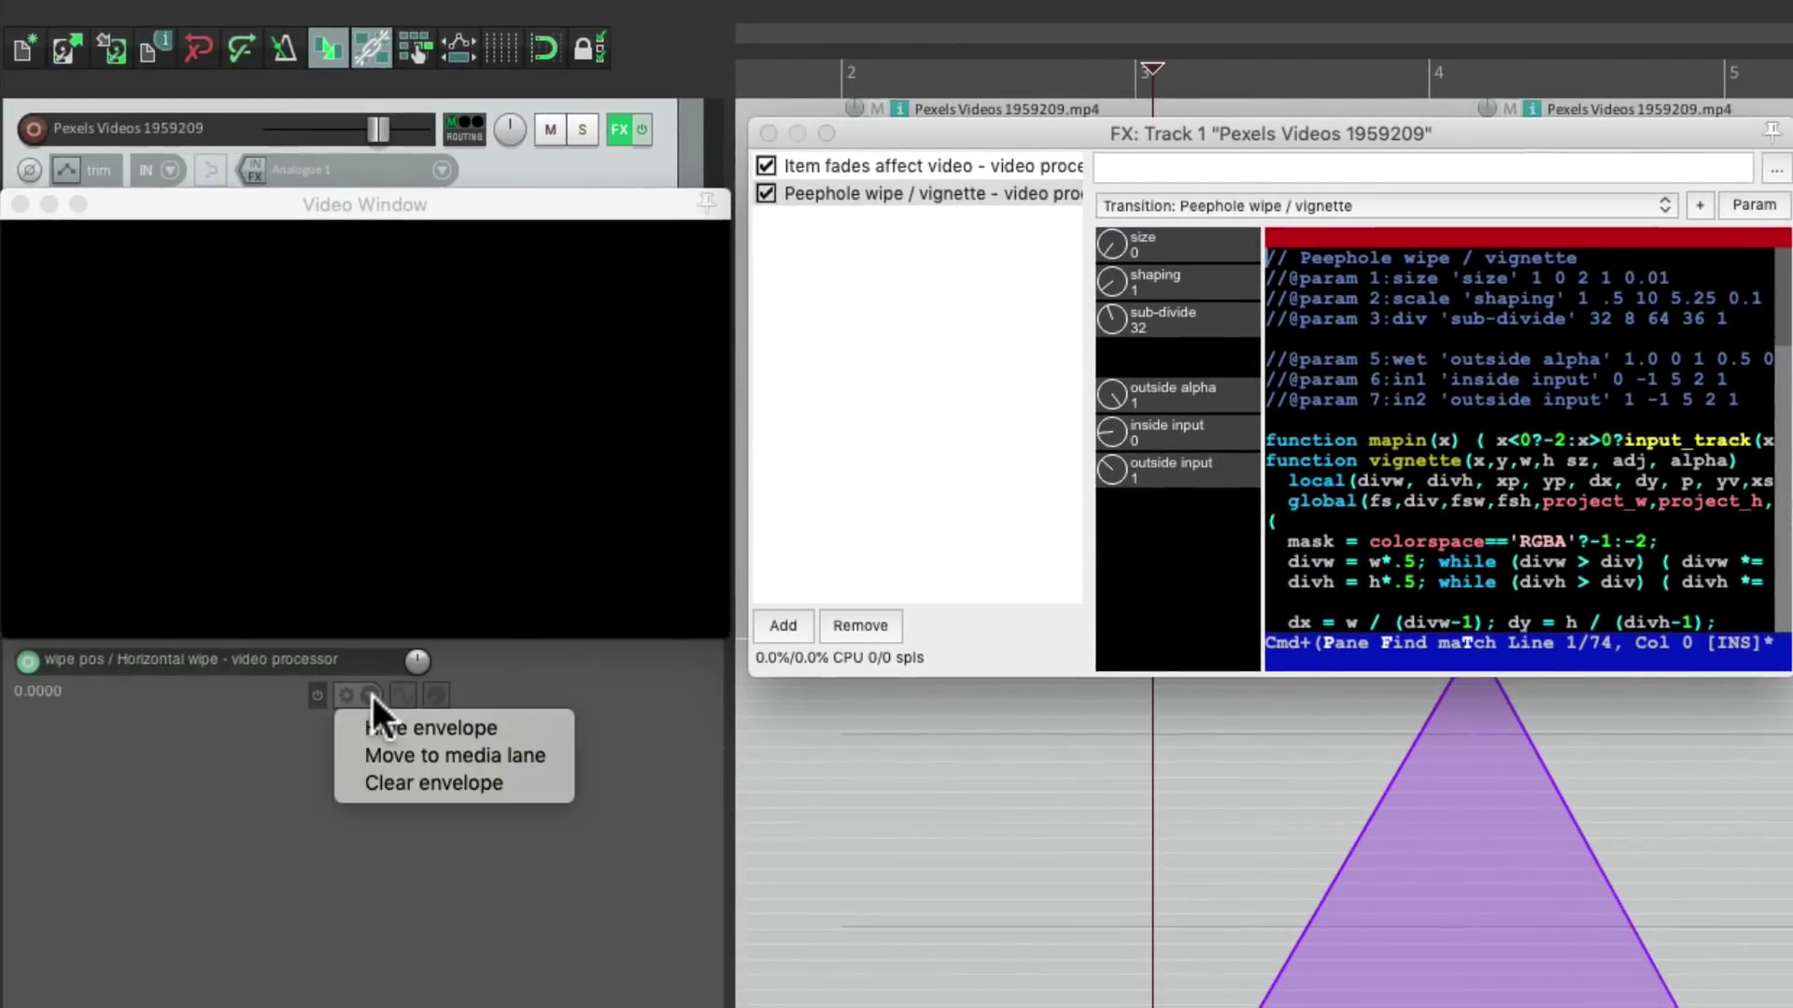
click(372, 787)
click(1643, 517)
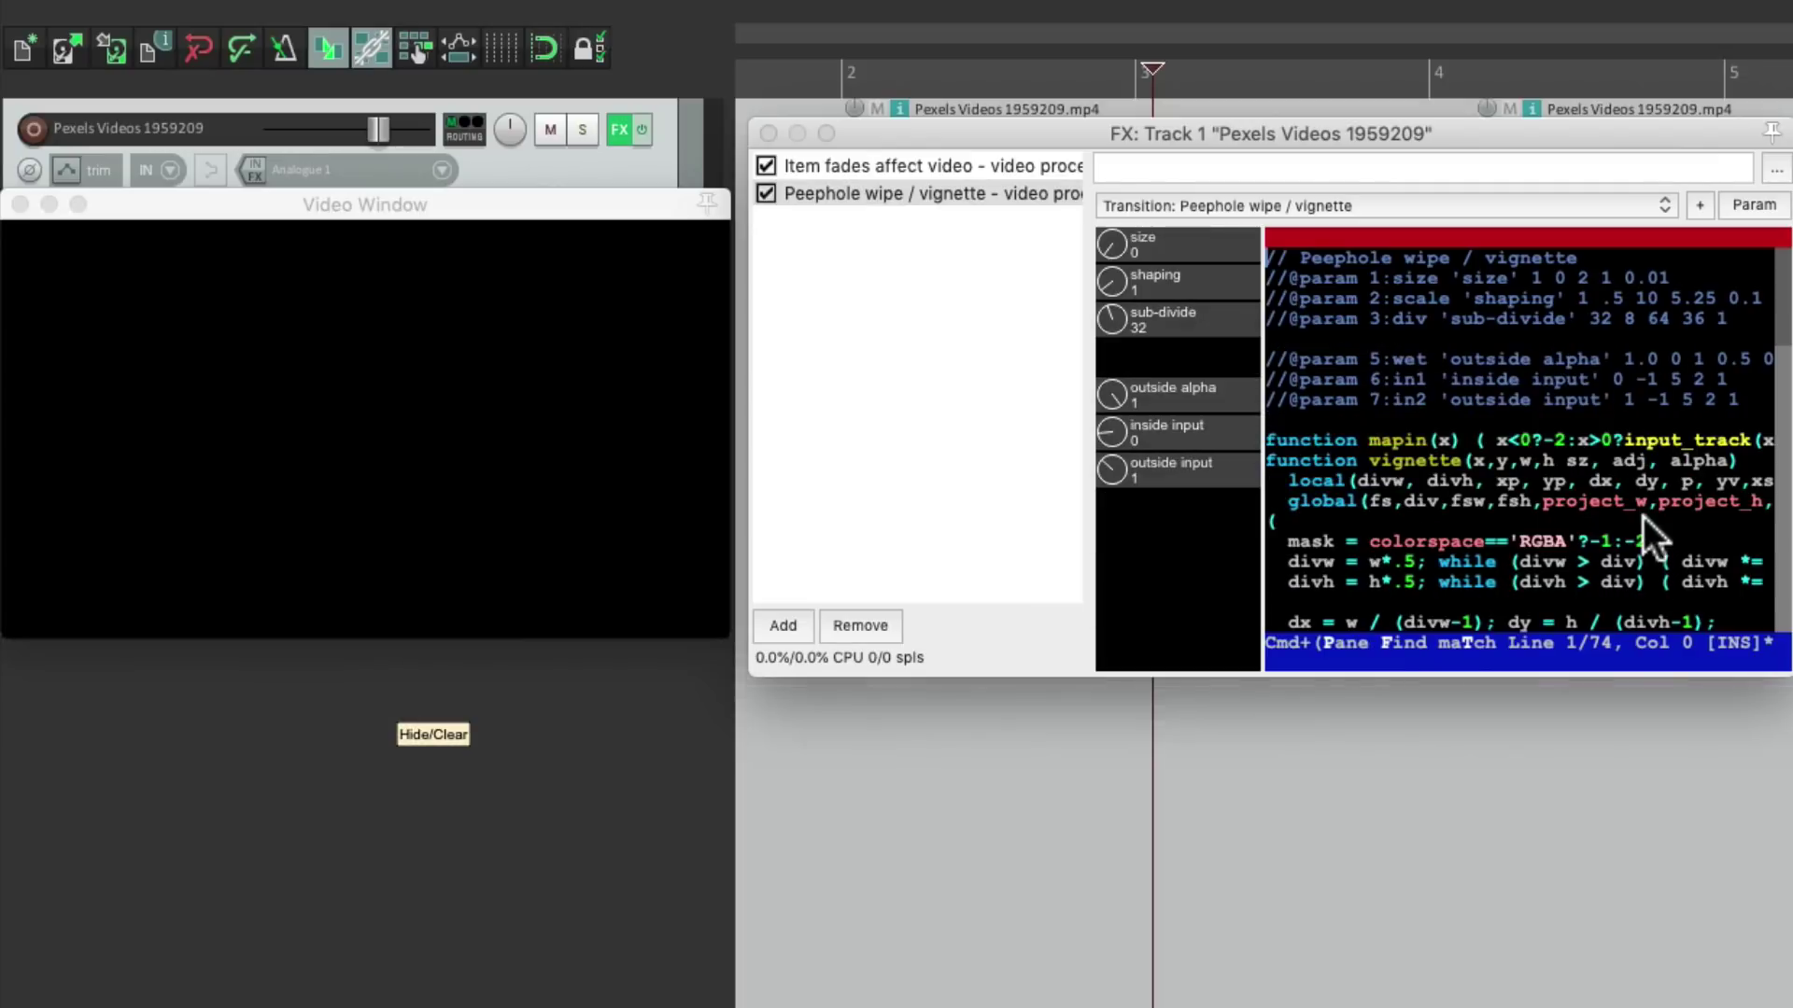
Tune the vignette to size 1.15, shaping 1.9 and sub-divide 31.
double_click(1113, 244)
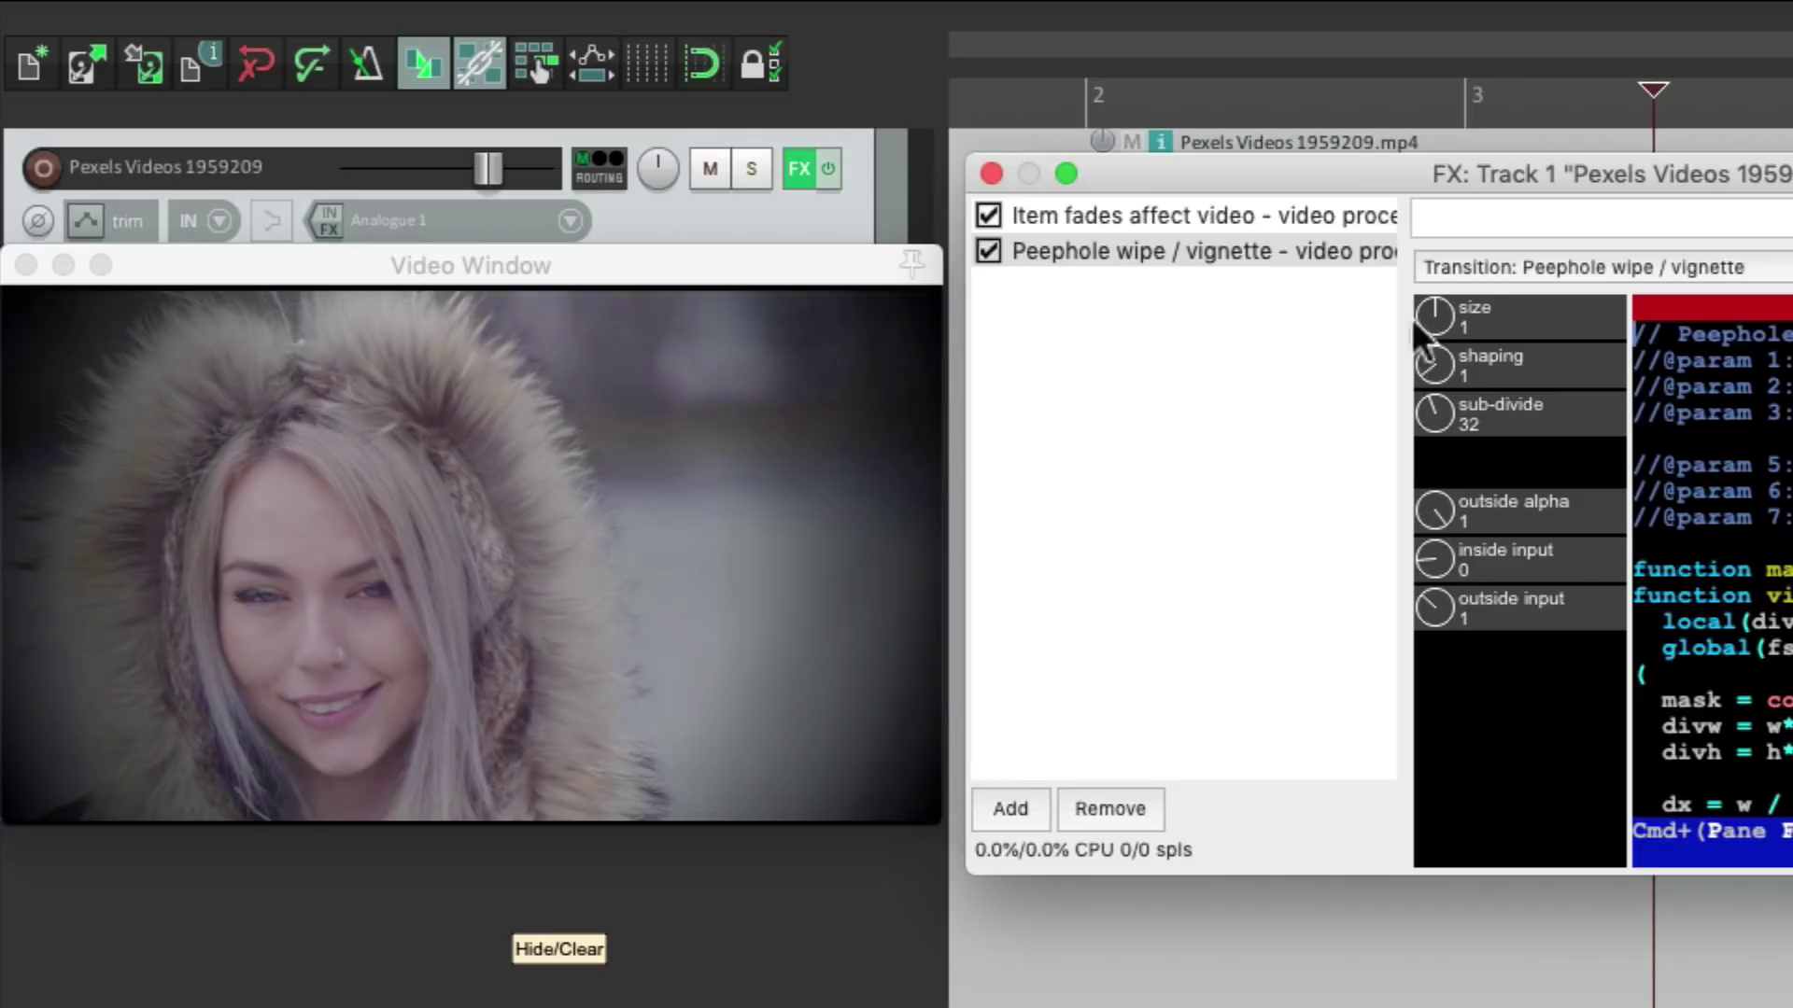
drag(1432, 320, 1427, 4)
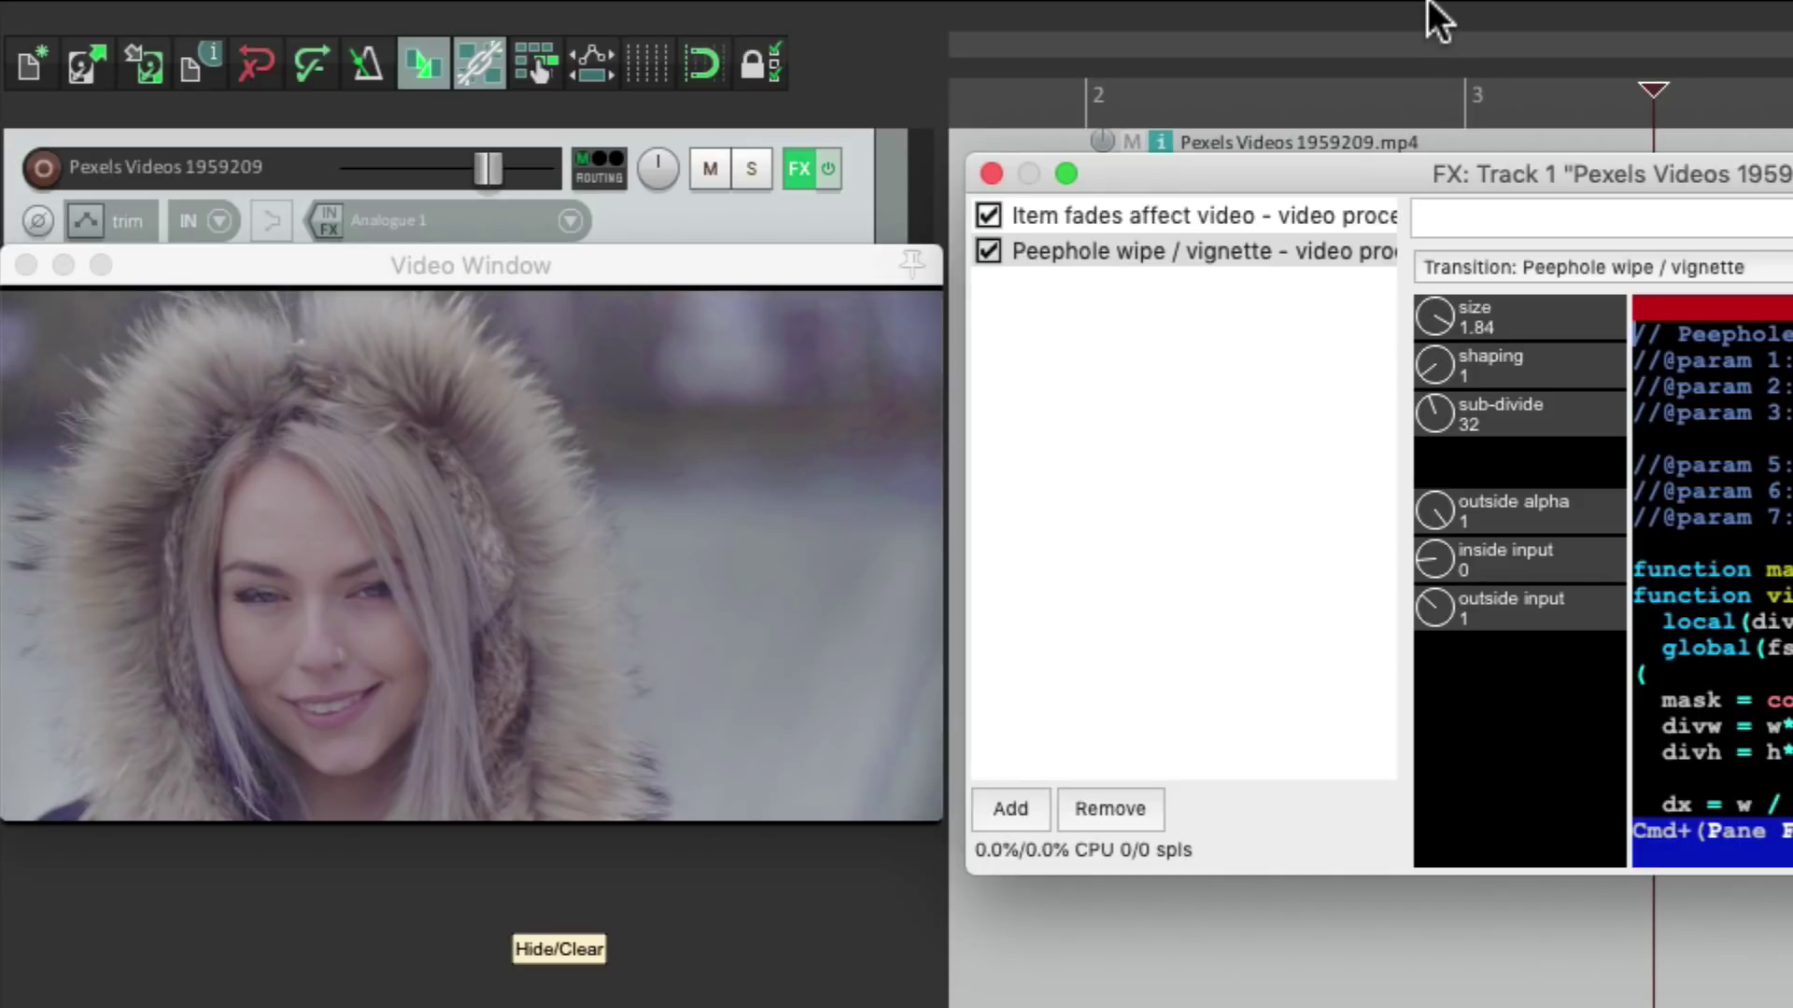
drag(1441, 289, 1447, 530)
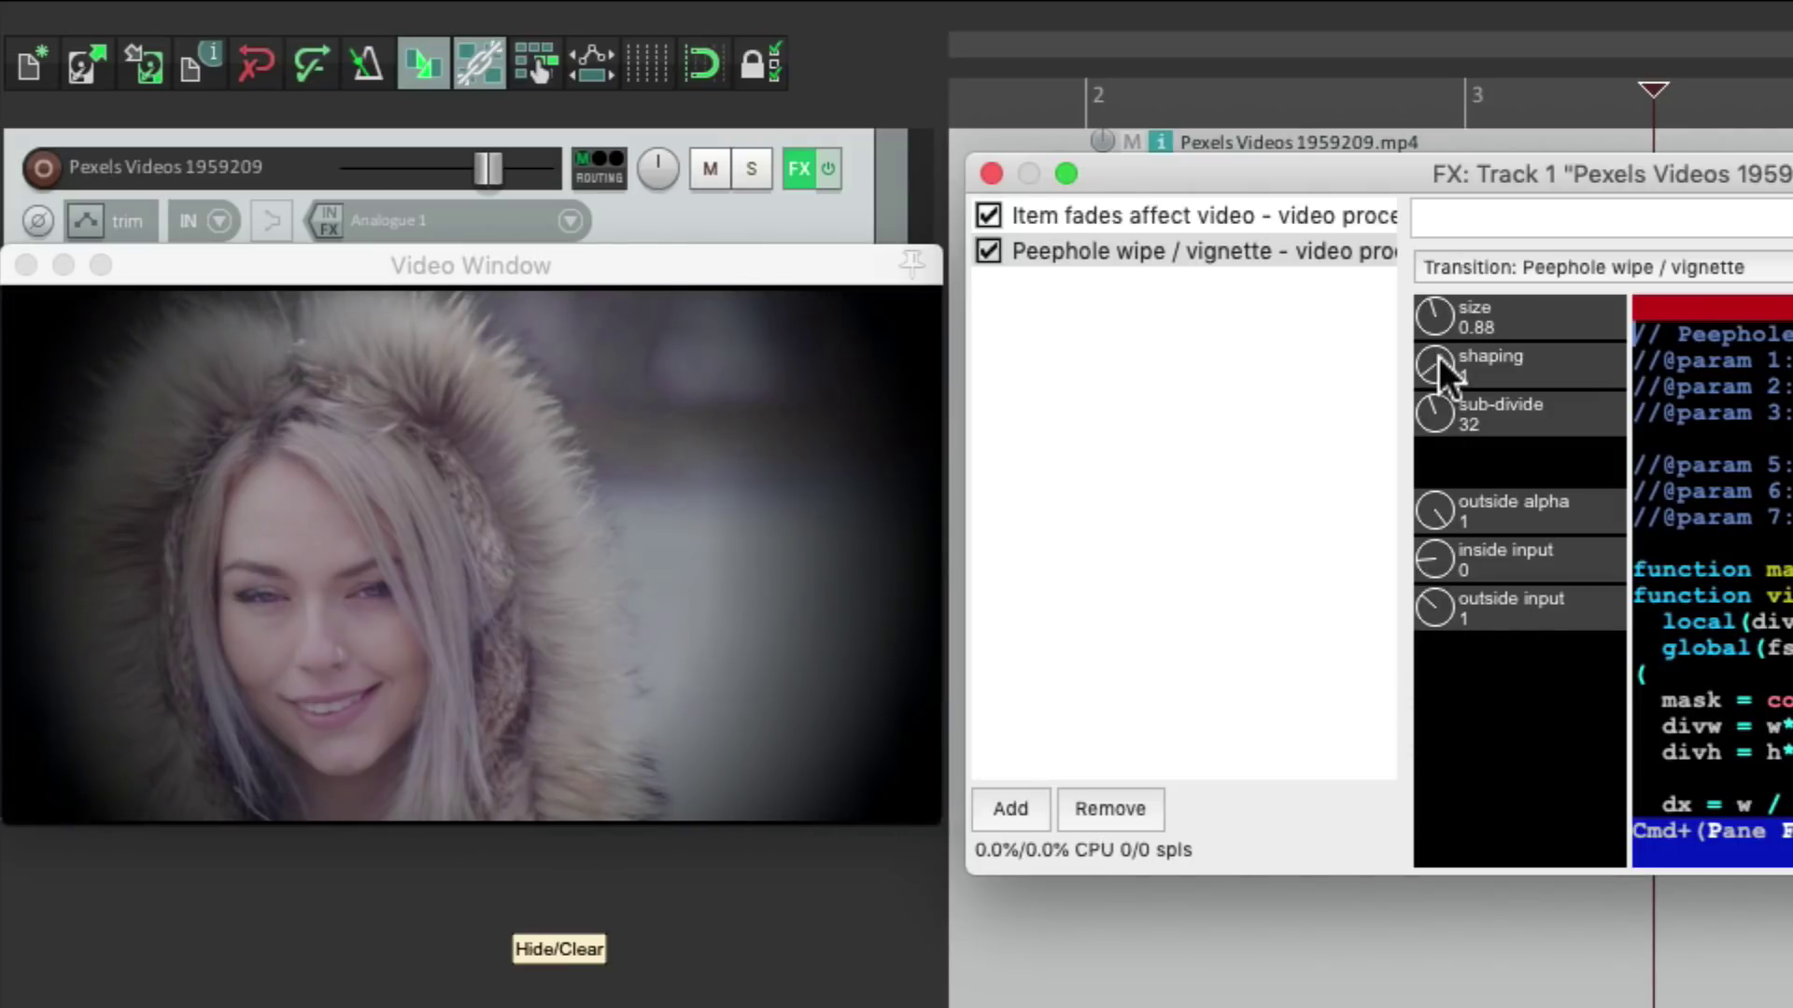
drag(1438, 356, 1445, 318)
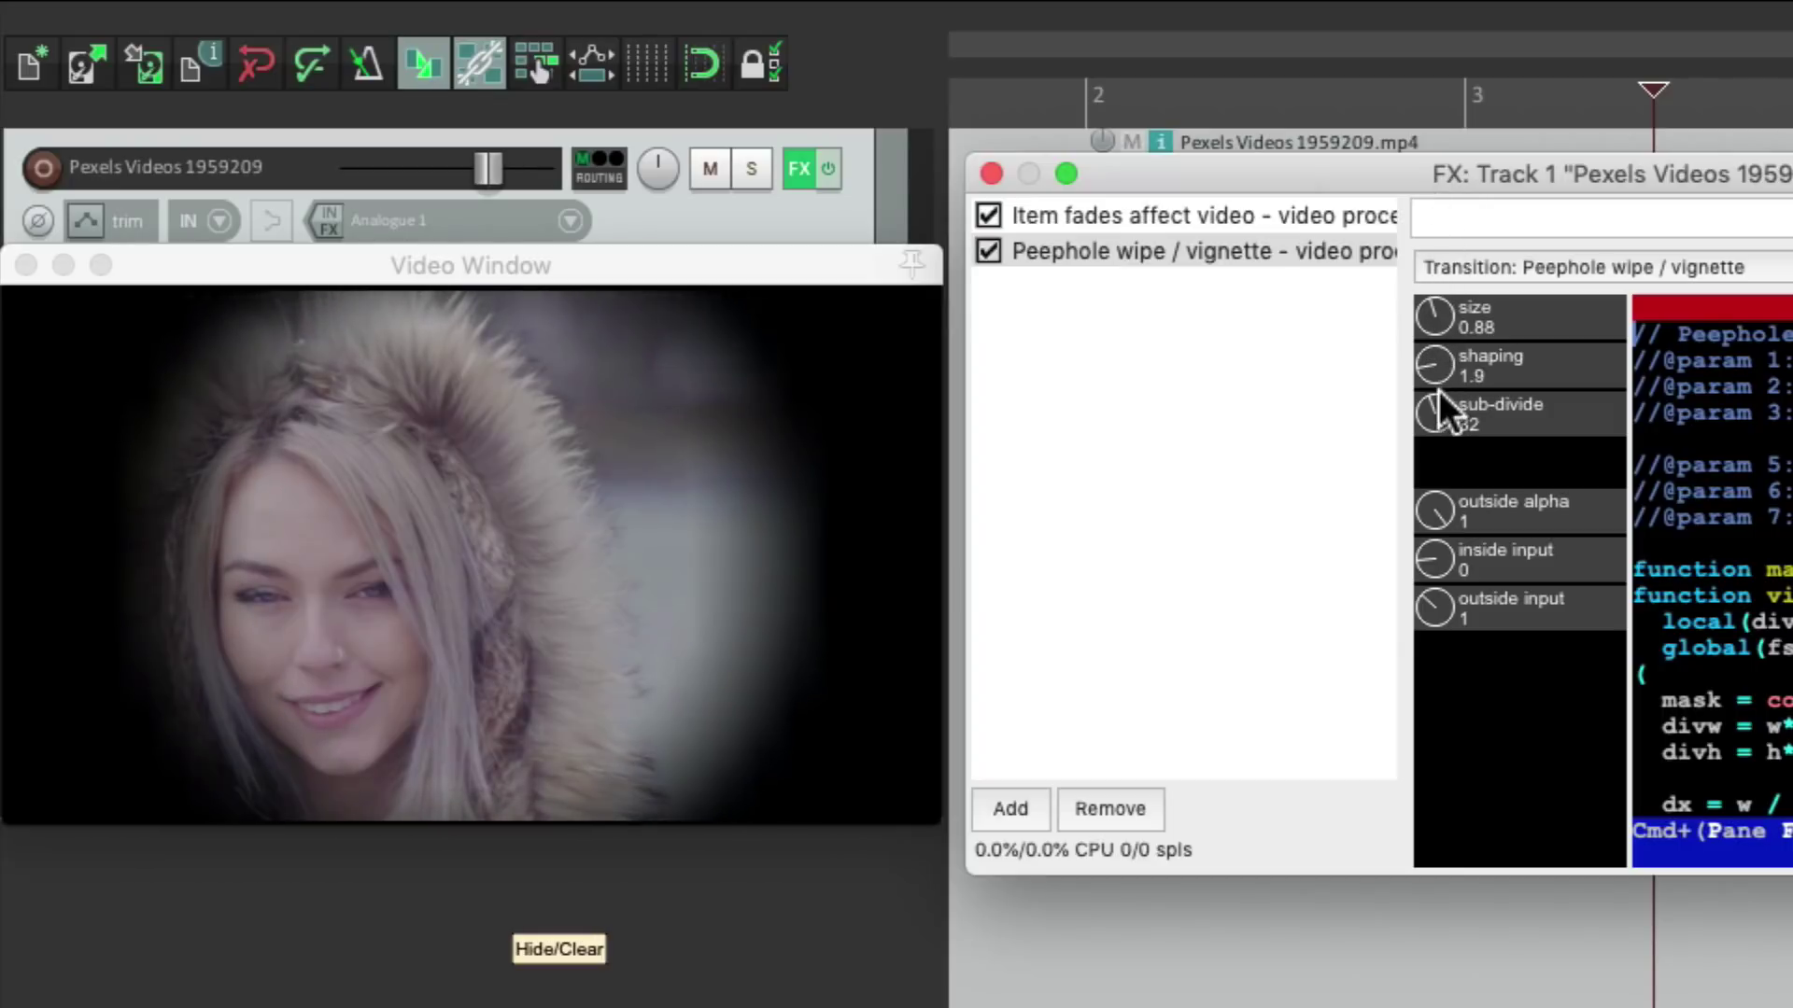
mouse_move(1442, 411)
mouse_down()
mouse_move(1433, 268)
mouse_move(1420, 426)
mouse_up()
drag(1437, 332, 1444, 215)
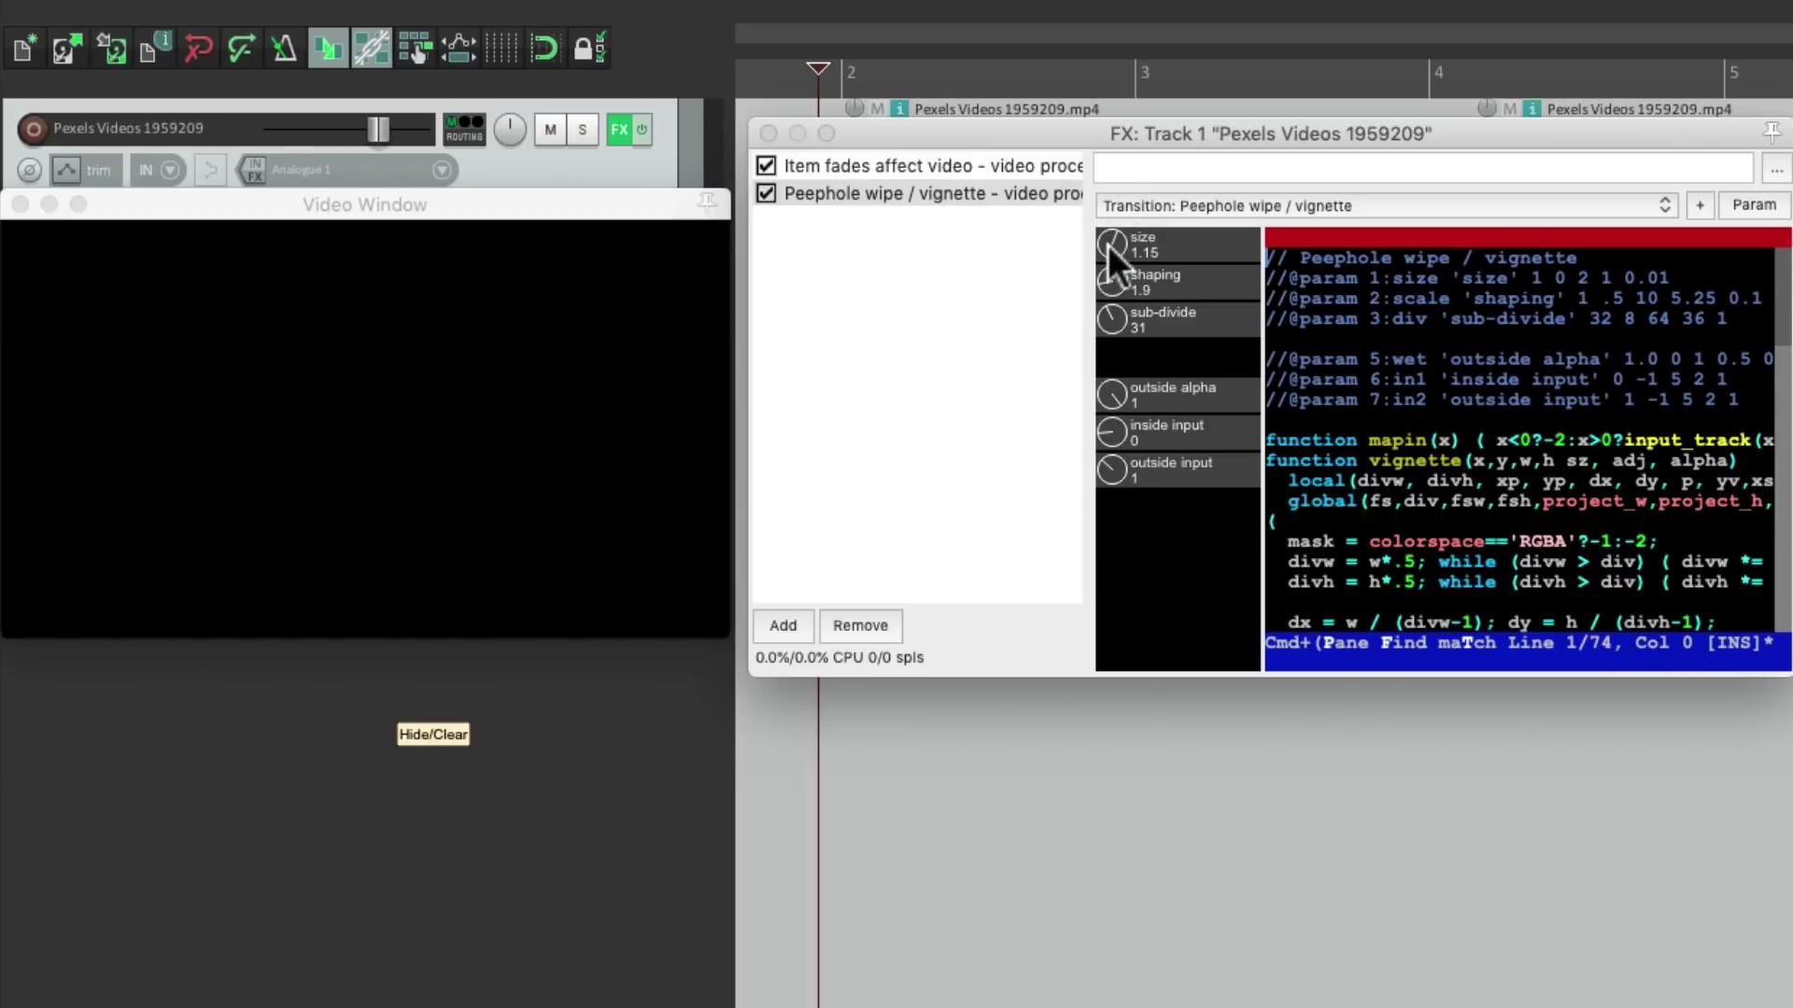
Set the peephole size to 2 and show a track envelope for the size parameter.
drag(1111, 250, 1111, 172)
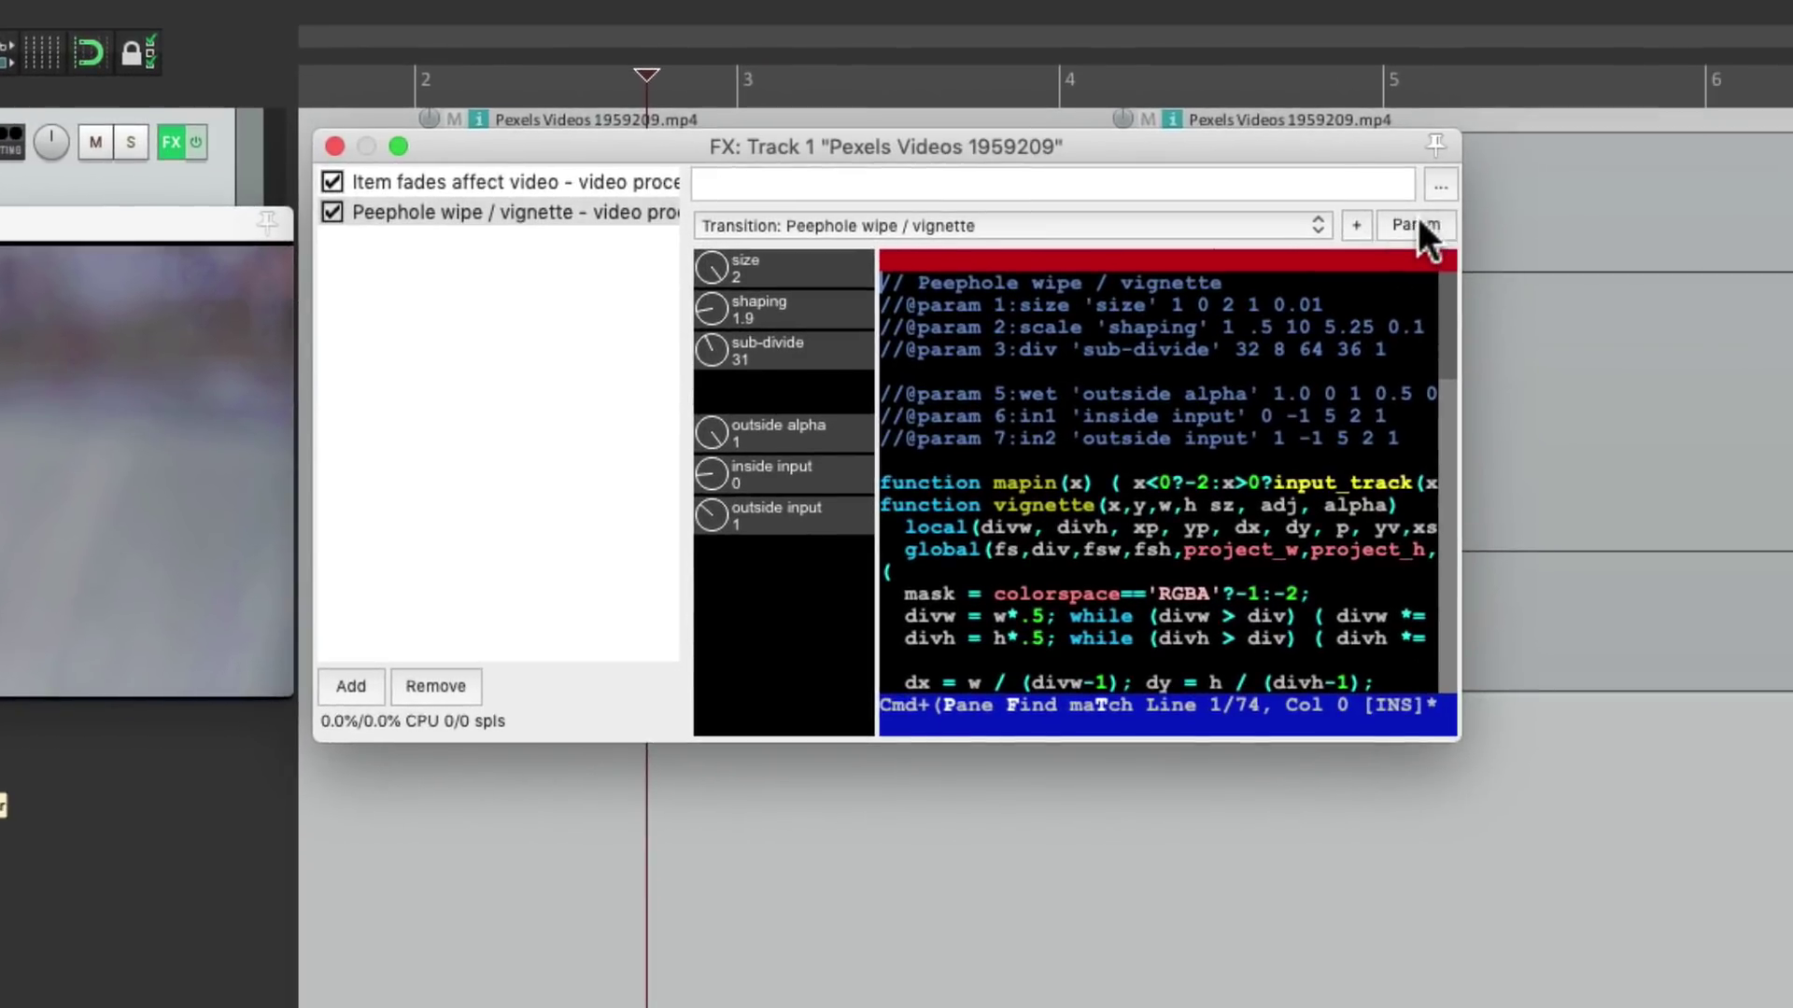
click(1751, 207)
click(1419, 322)
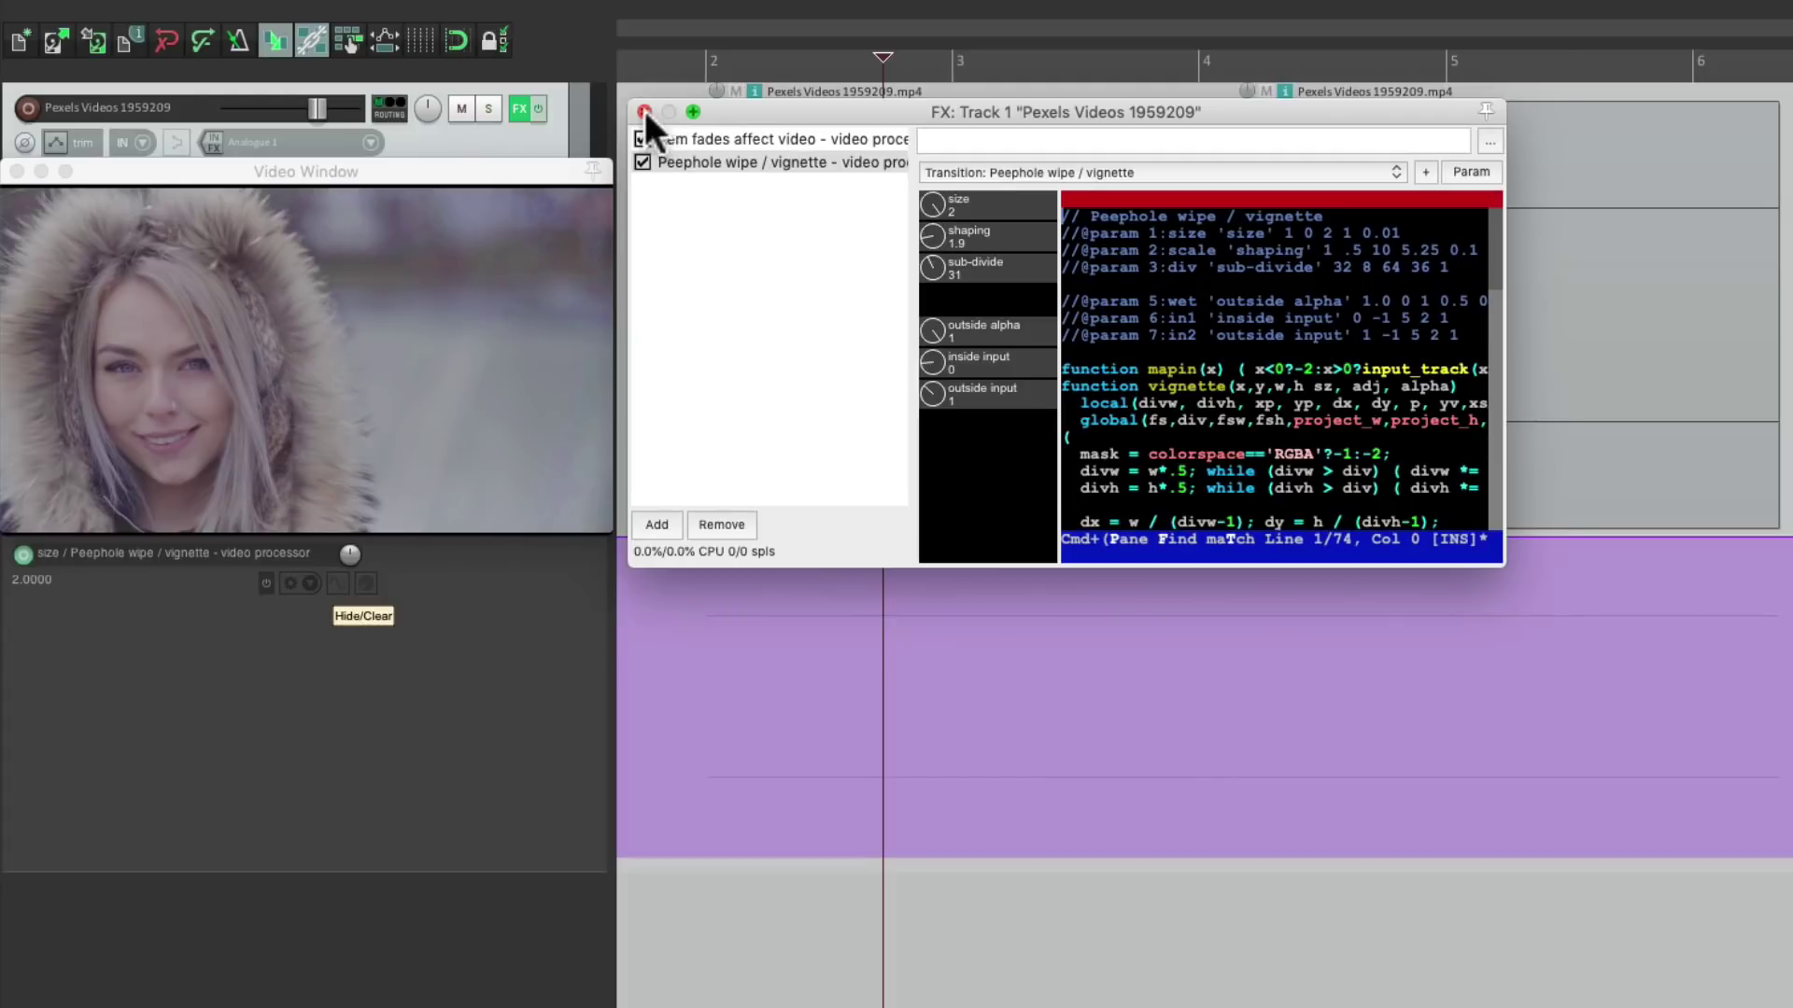
click(561, 120)
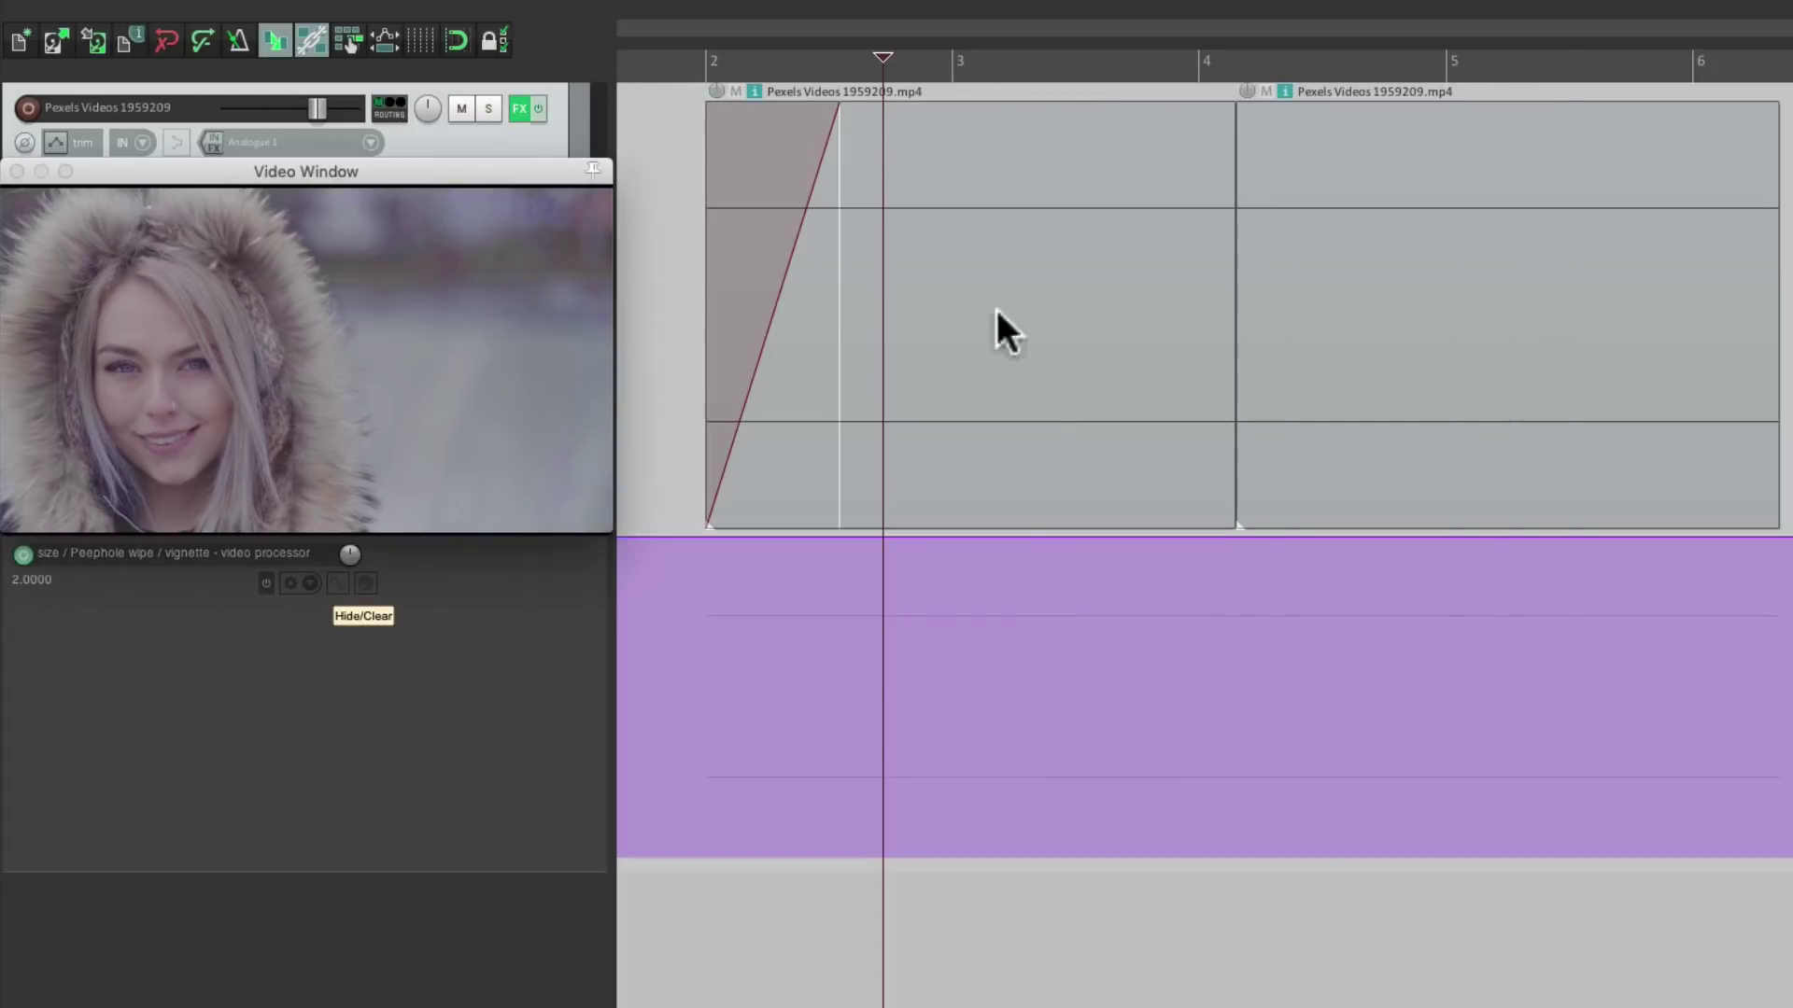
Shape the size envelope into a V dipping from 2 to 0 near bar 4.1.
shift+click(955, 537)
shift+click(1237, 537)
shift+click(1498, 537)
drag(1238, 537, 1235, 924)
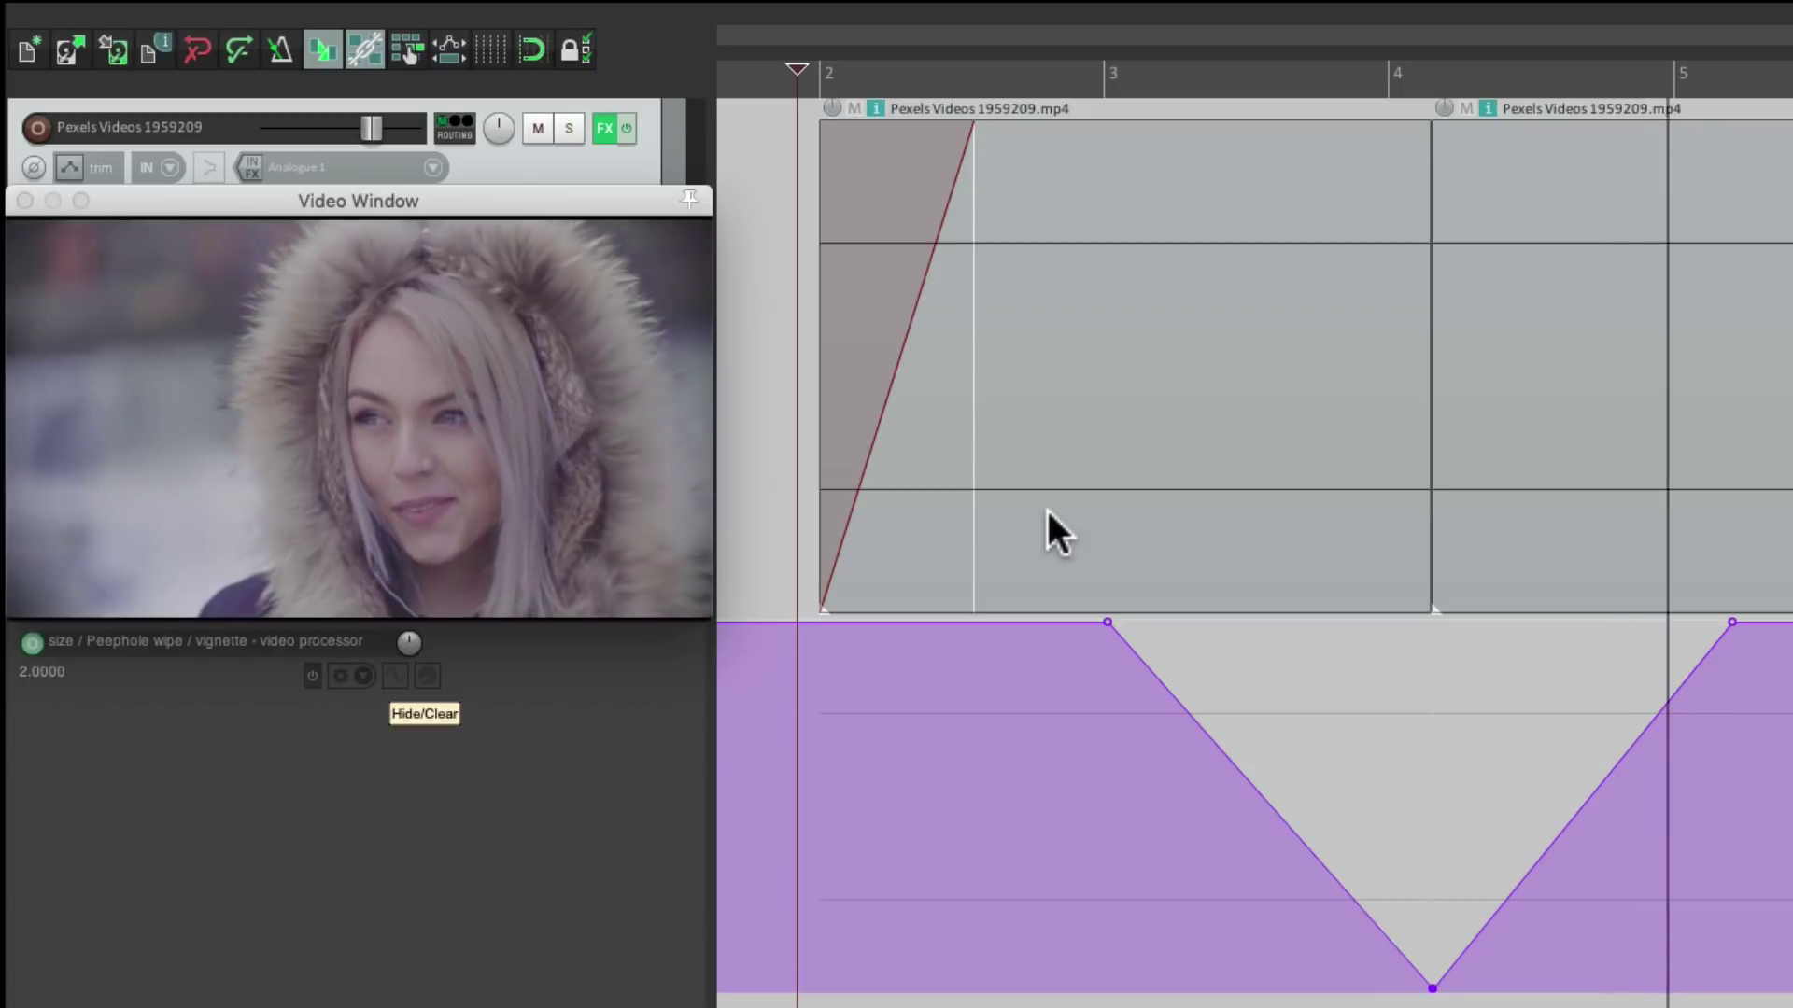
click(605, 127)
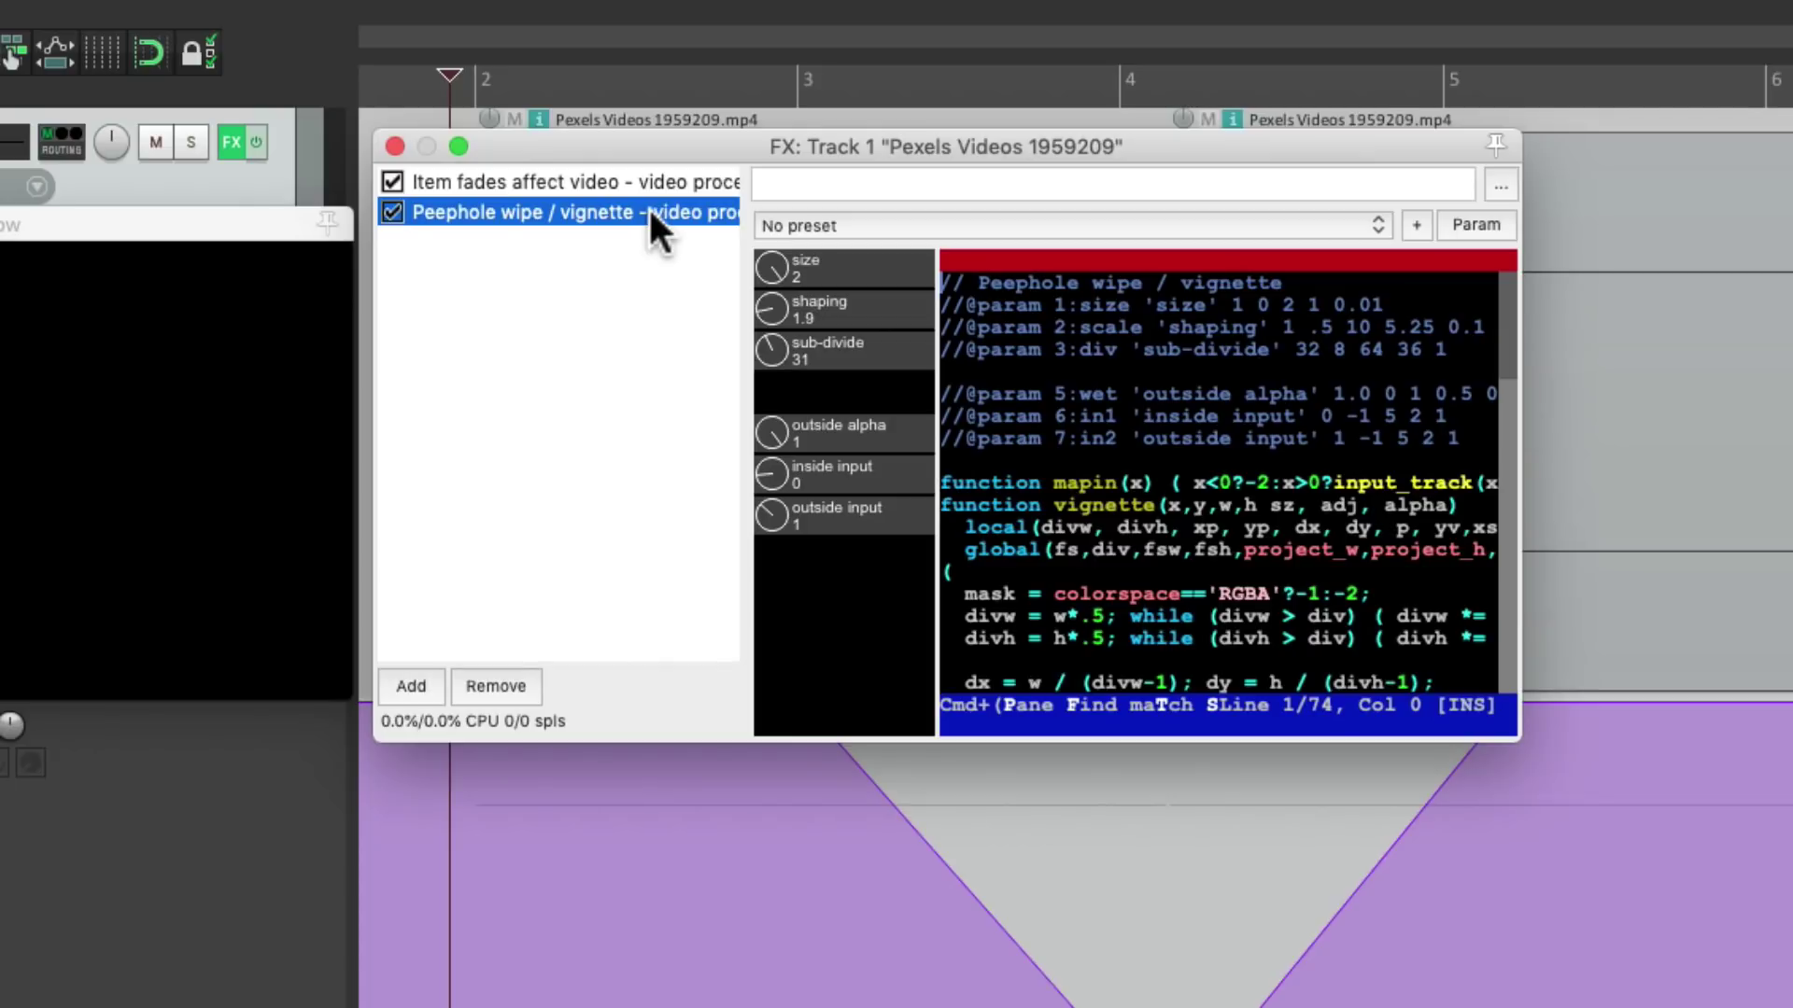
Lower the size envelope to about 1.16 on both sides of its dip near bar 4.1, previewing the vignette.
click(394, 147)
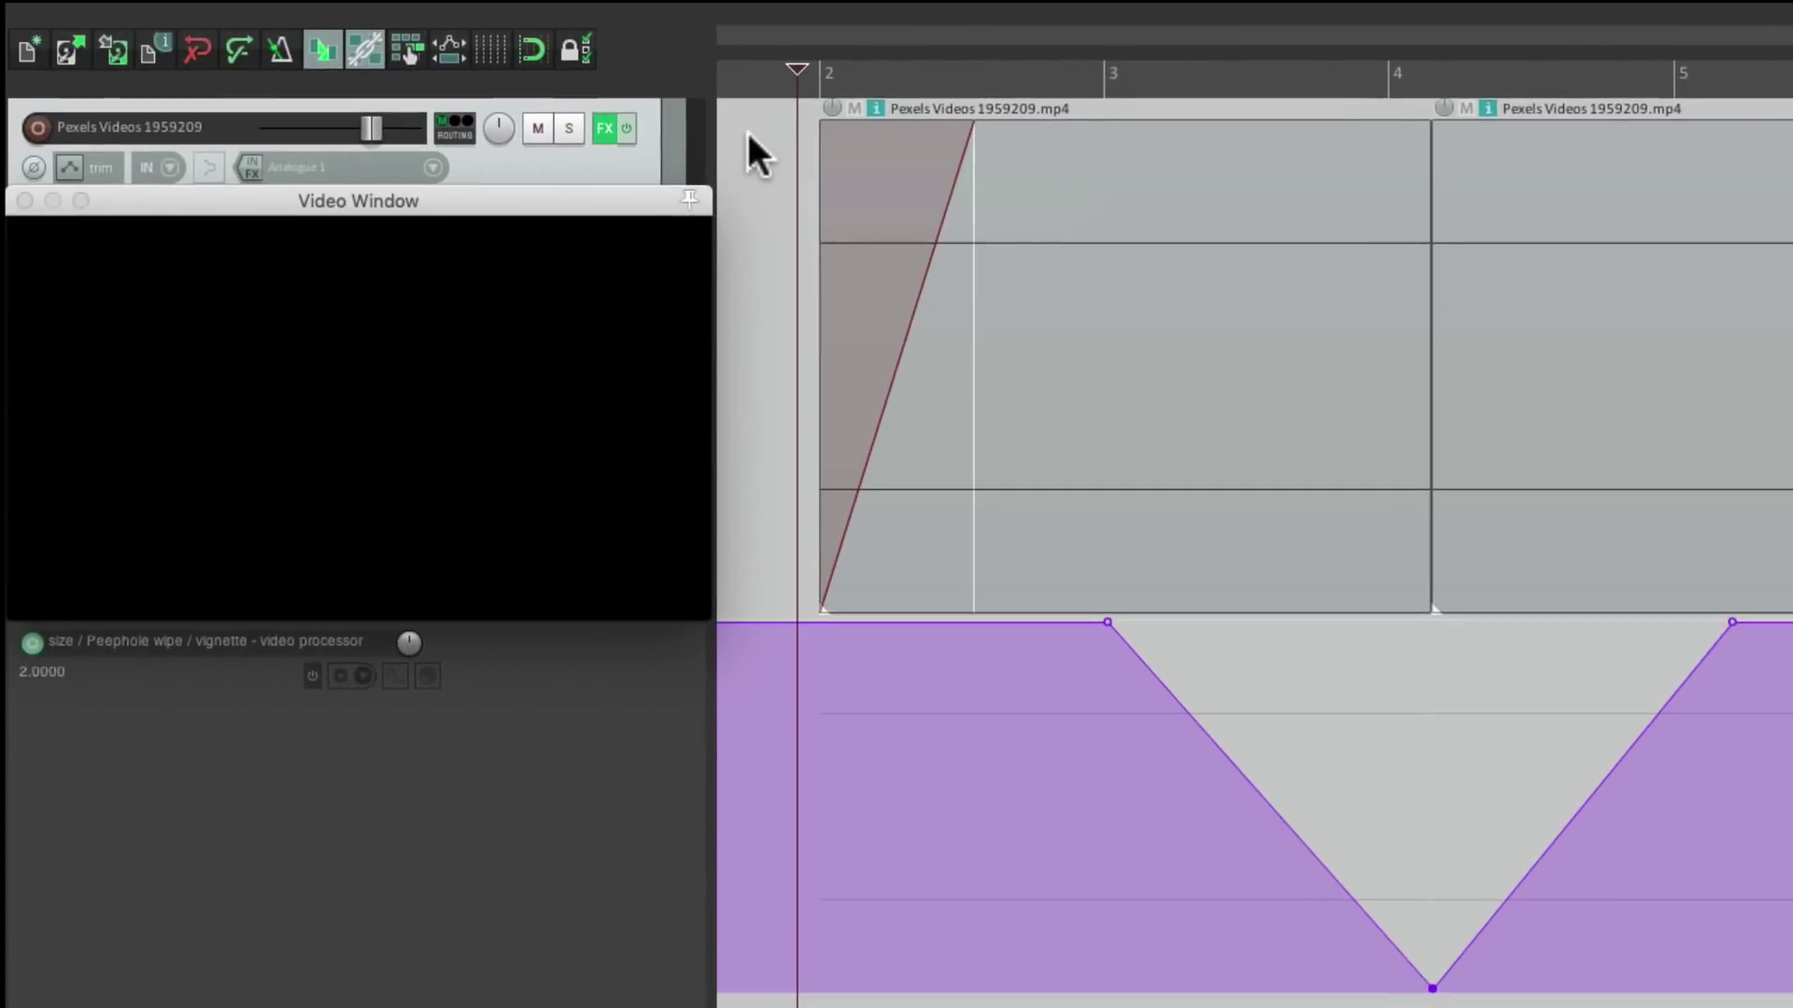
key(space)
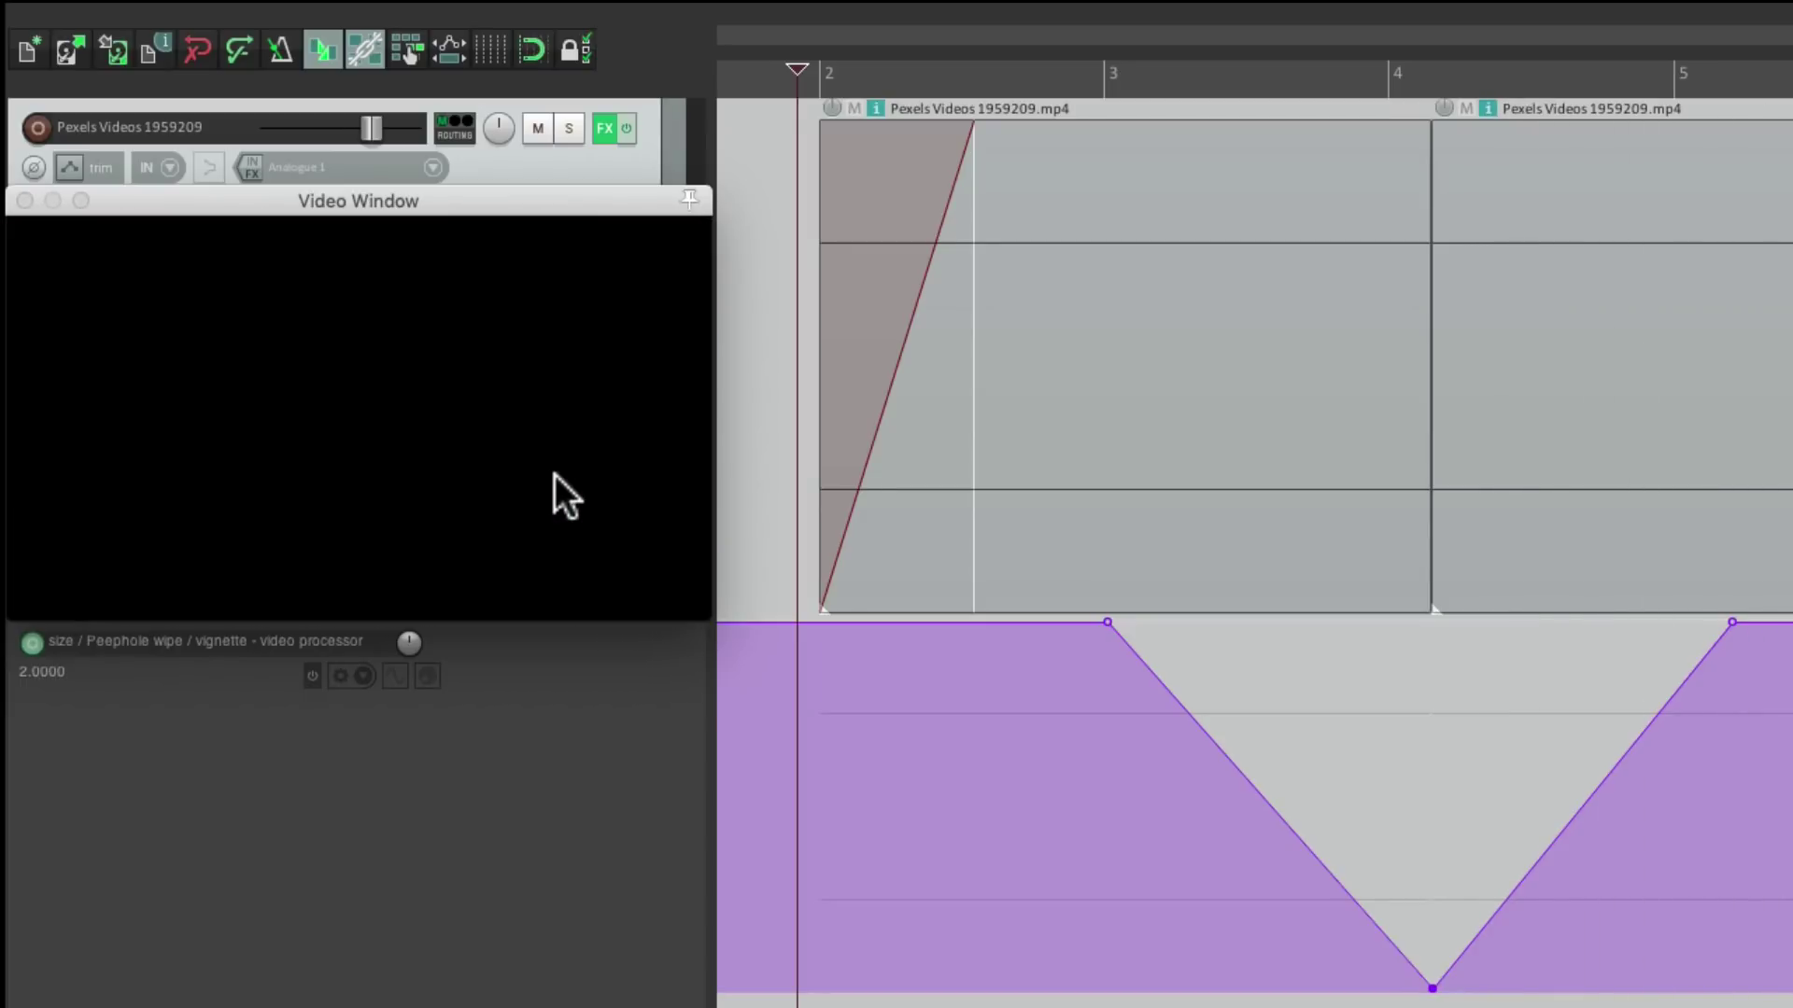
drag(1107, 622, 1126, 765)
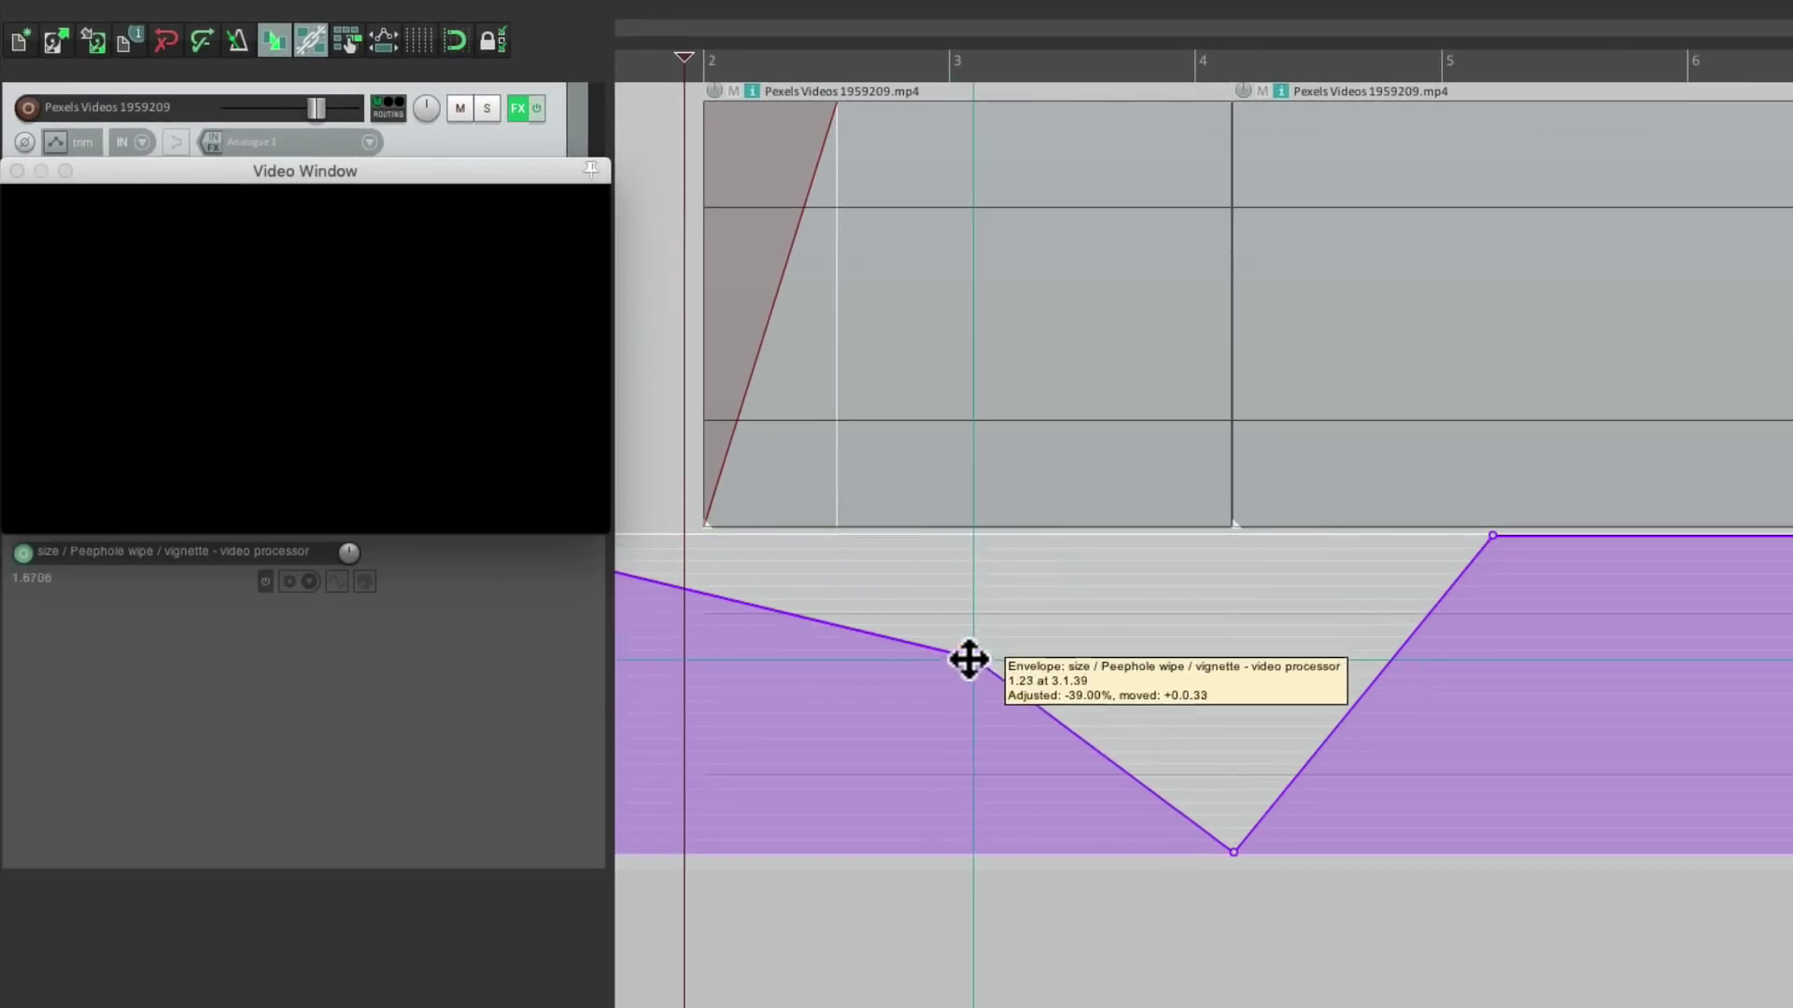
drag(968, 659, 974, 660)
drag(688, 593, 691, 666)
drag(974, 660, 977, 669)
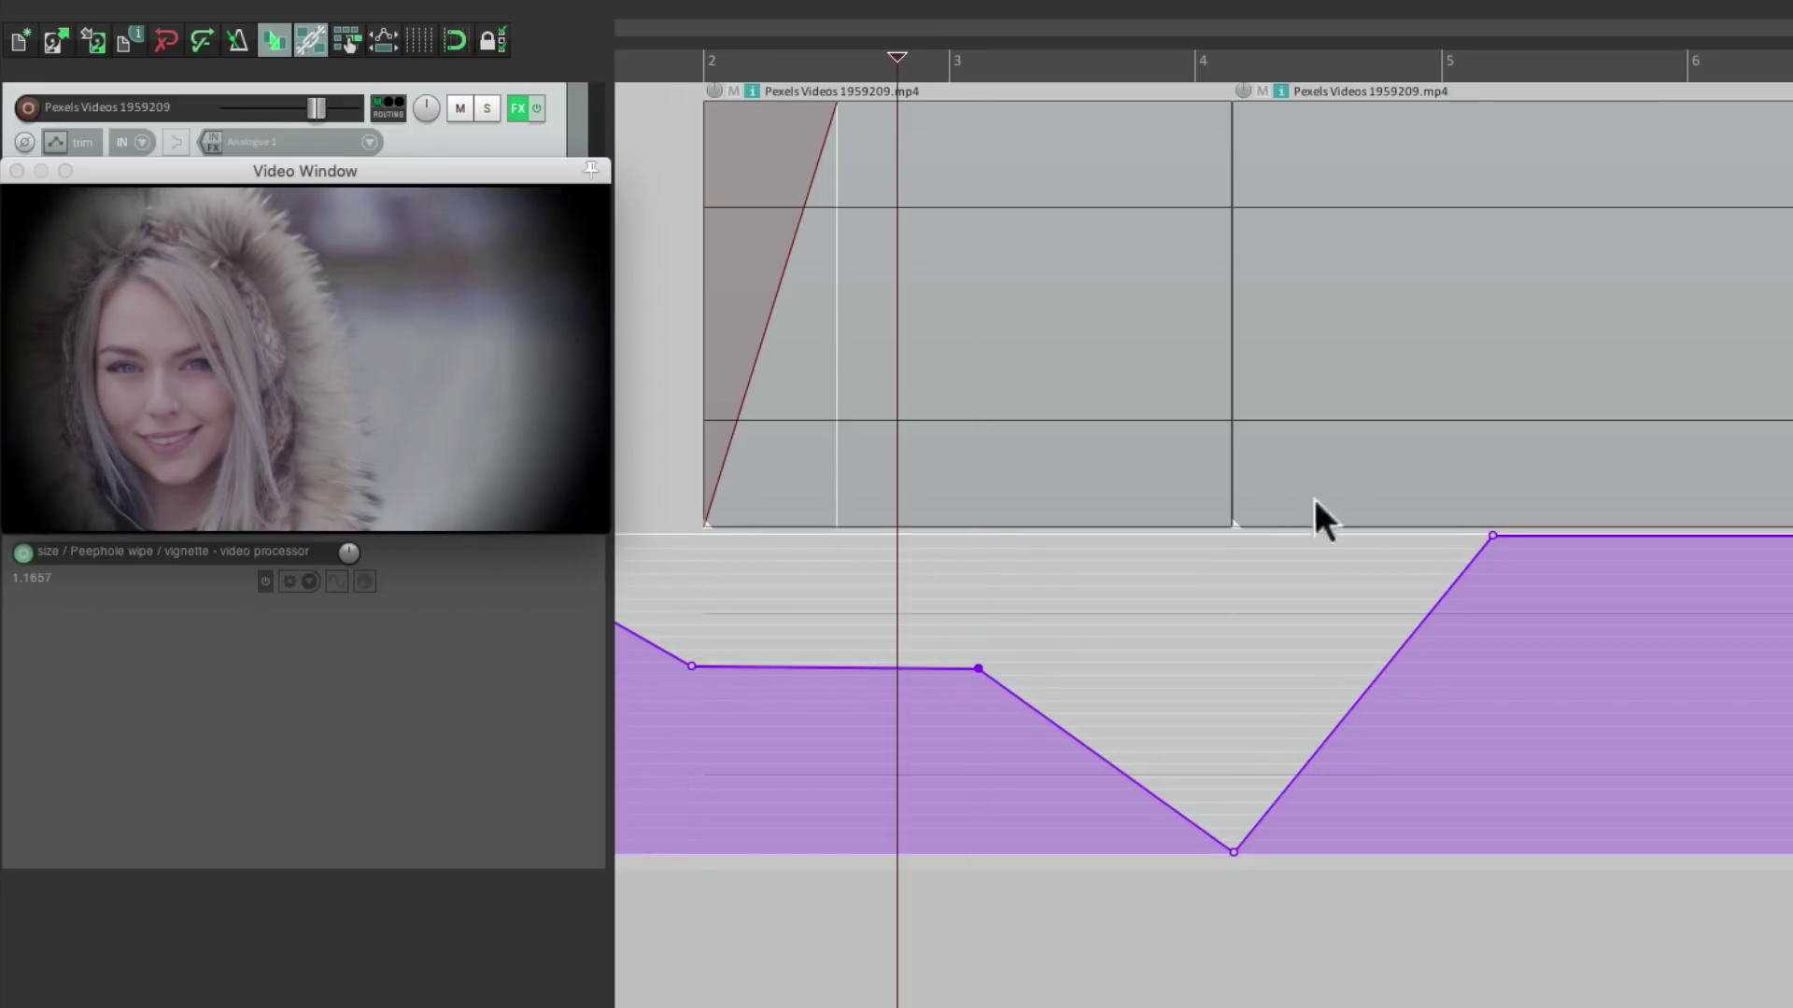
drag(1492, 536, 1460, 658)
click(1687, 657)
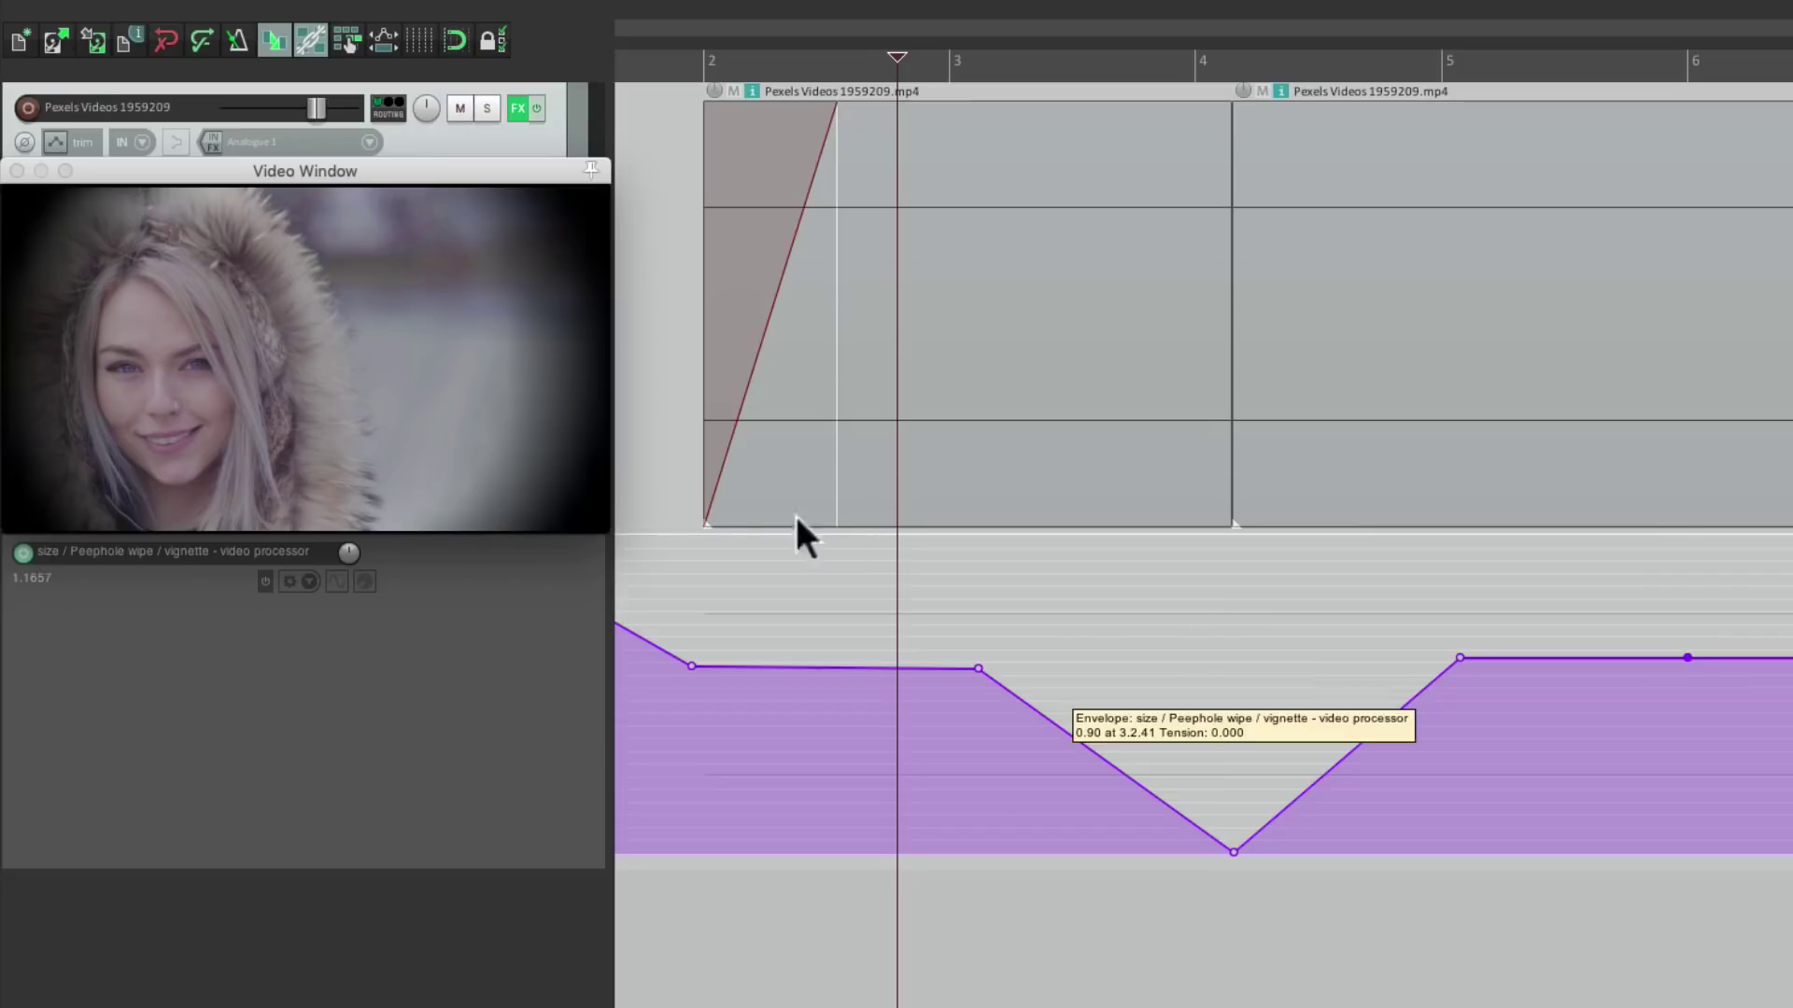
key(space)
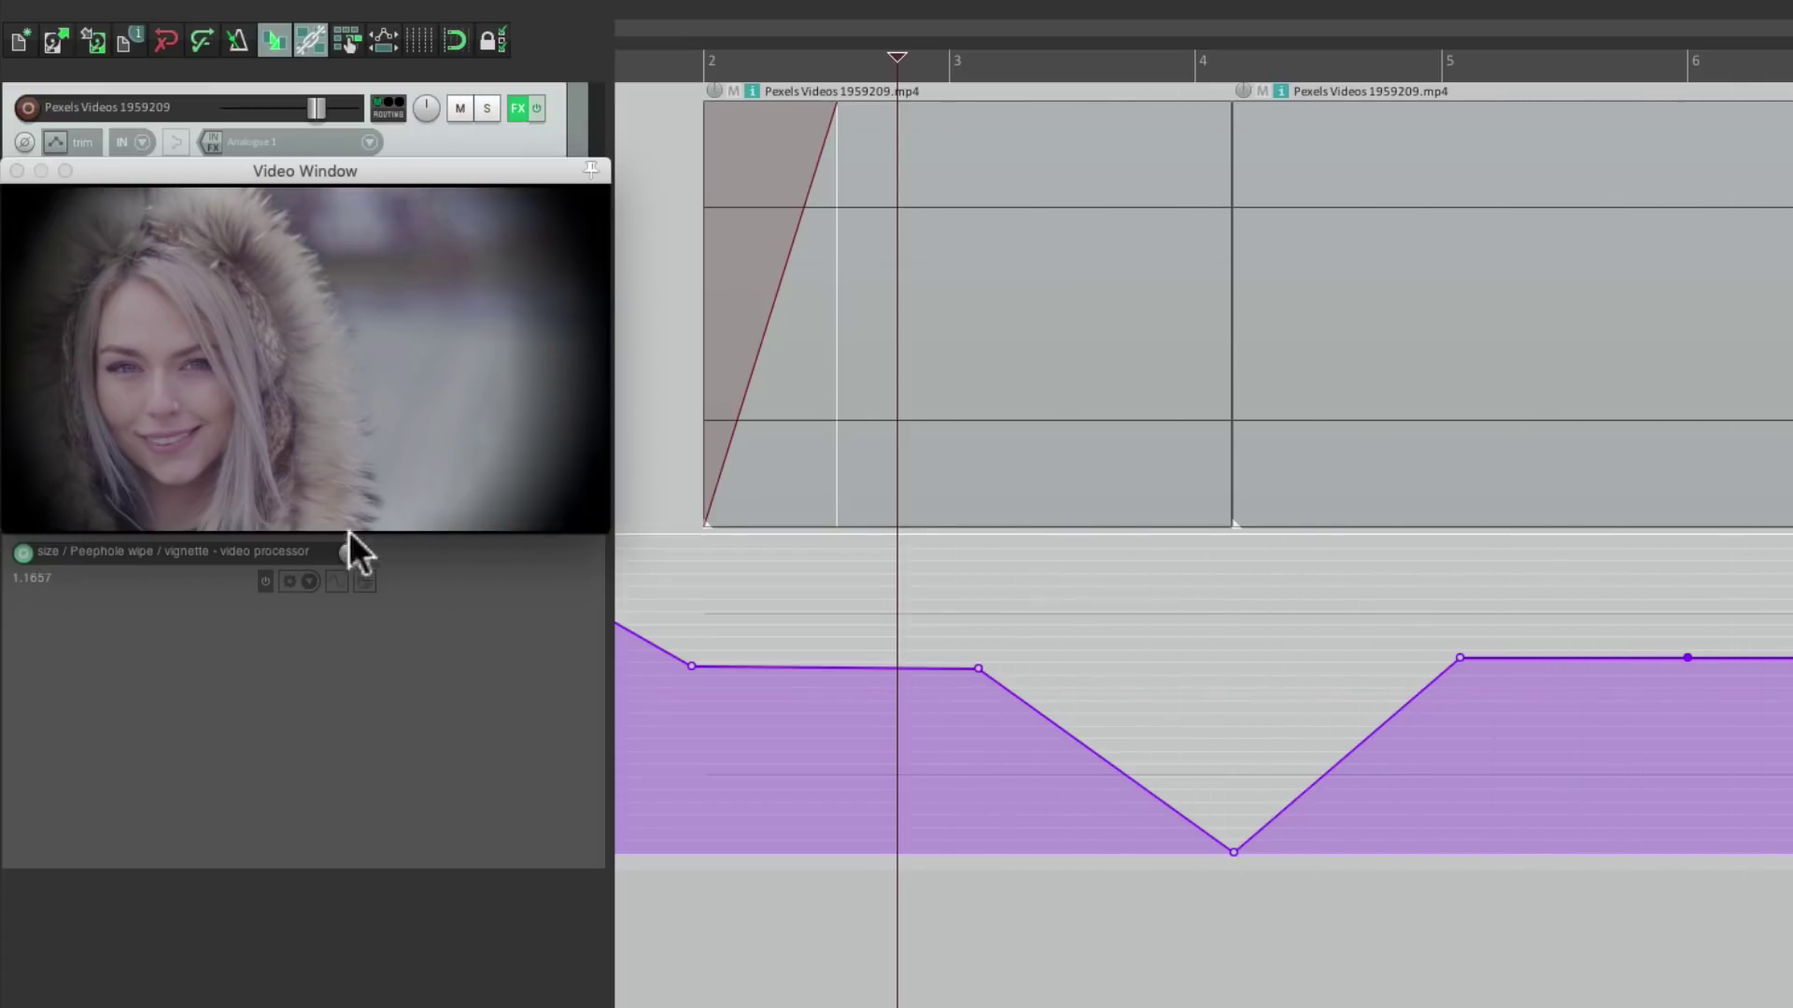
Clear the peephole size automation envelope.
click(305, 584)
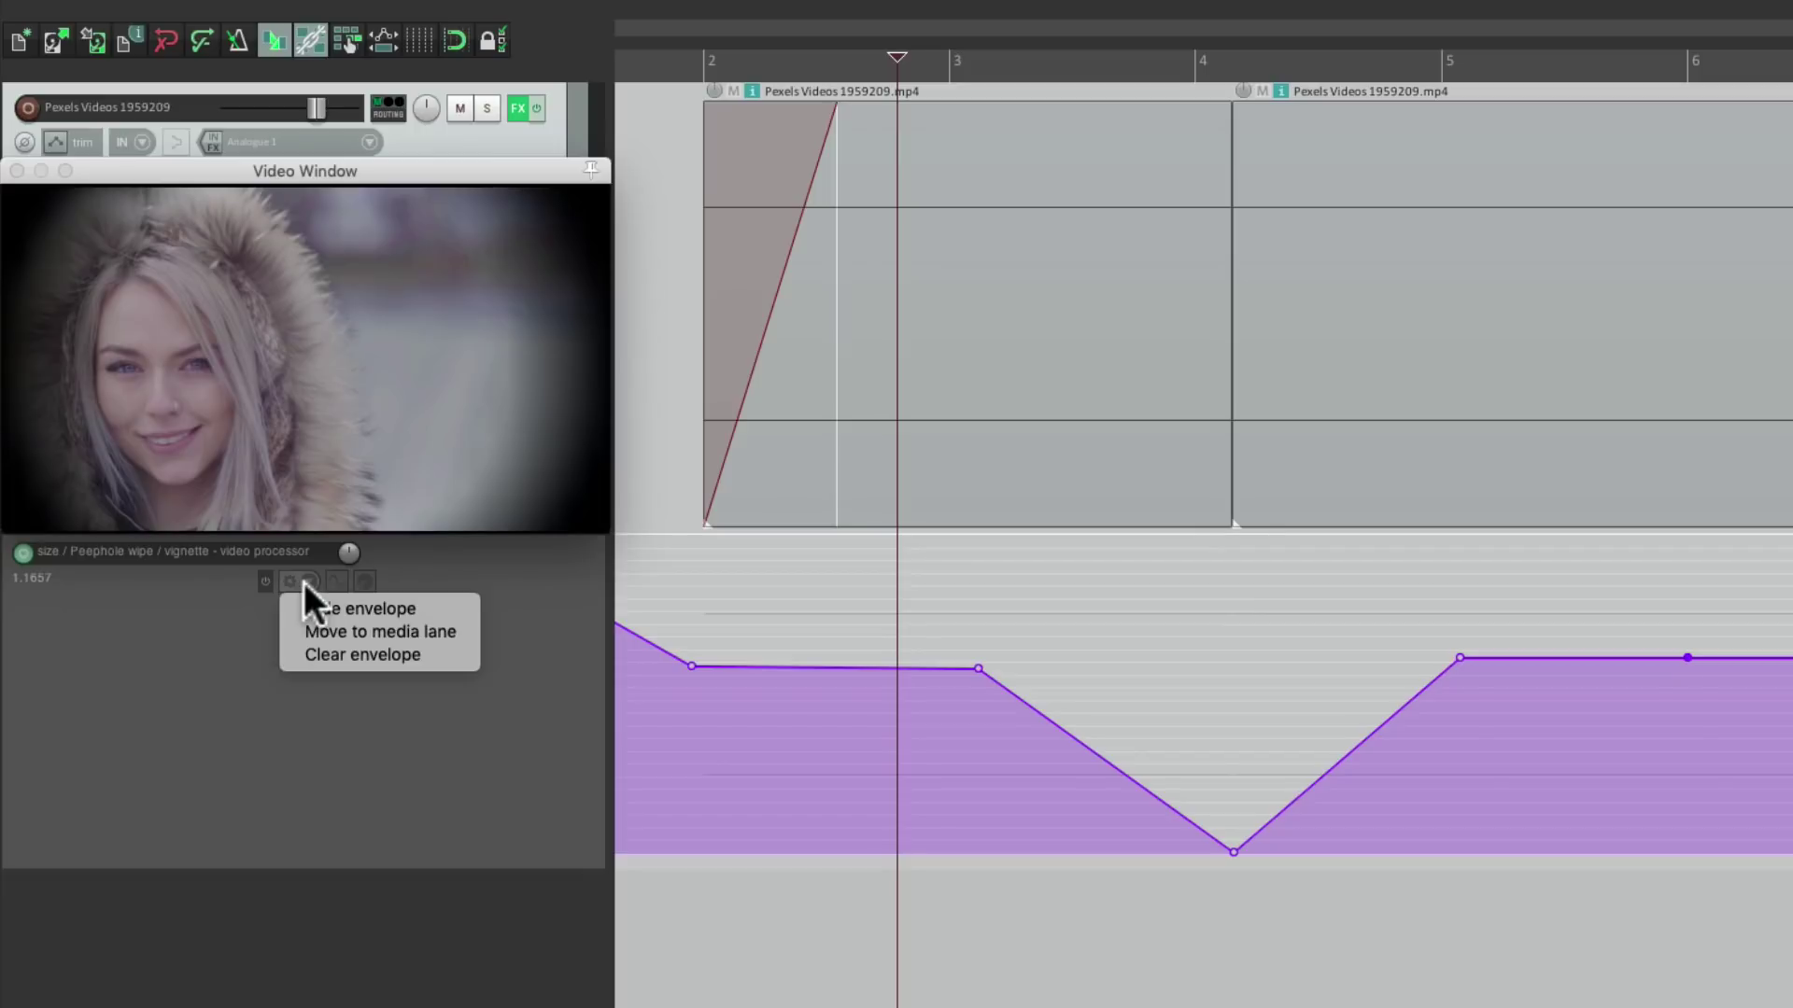
click(344, 659)
key(Return)
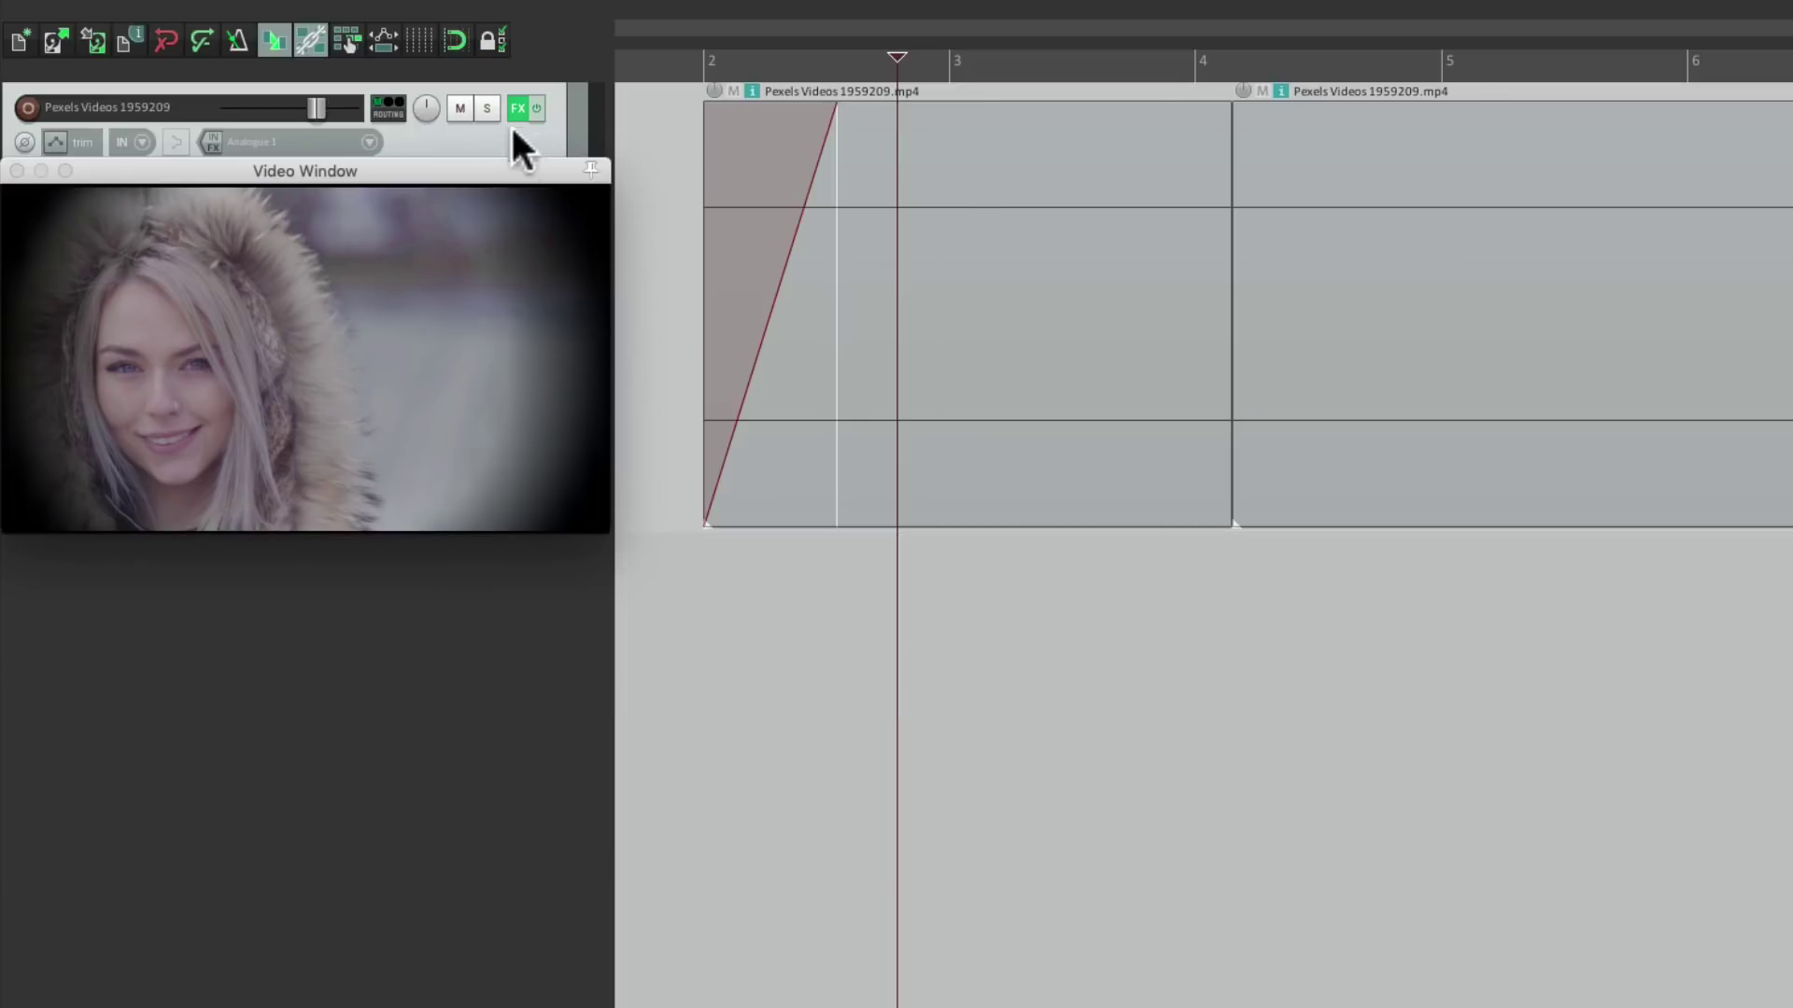
Load the Transition: Vertical wipe preset on Track 1 and raise wipe pos to 1.
click(515, 109)
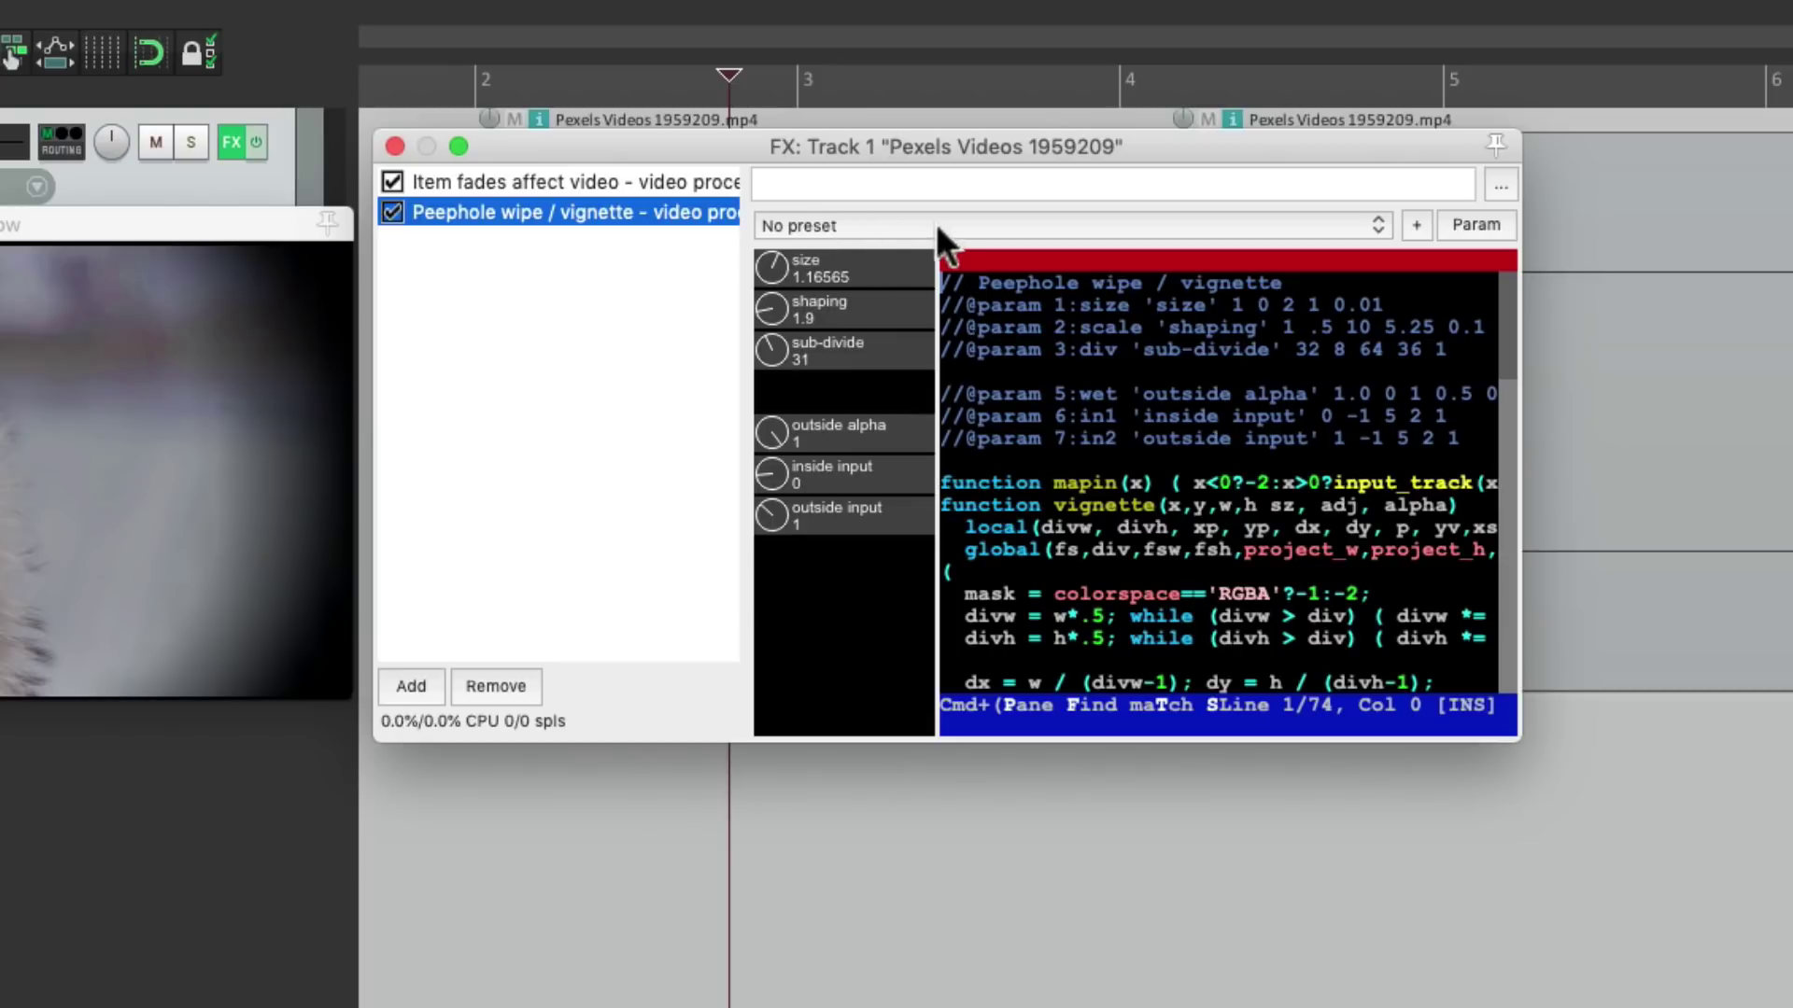
click(938, 229)
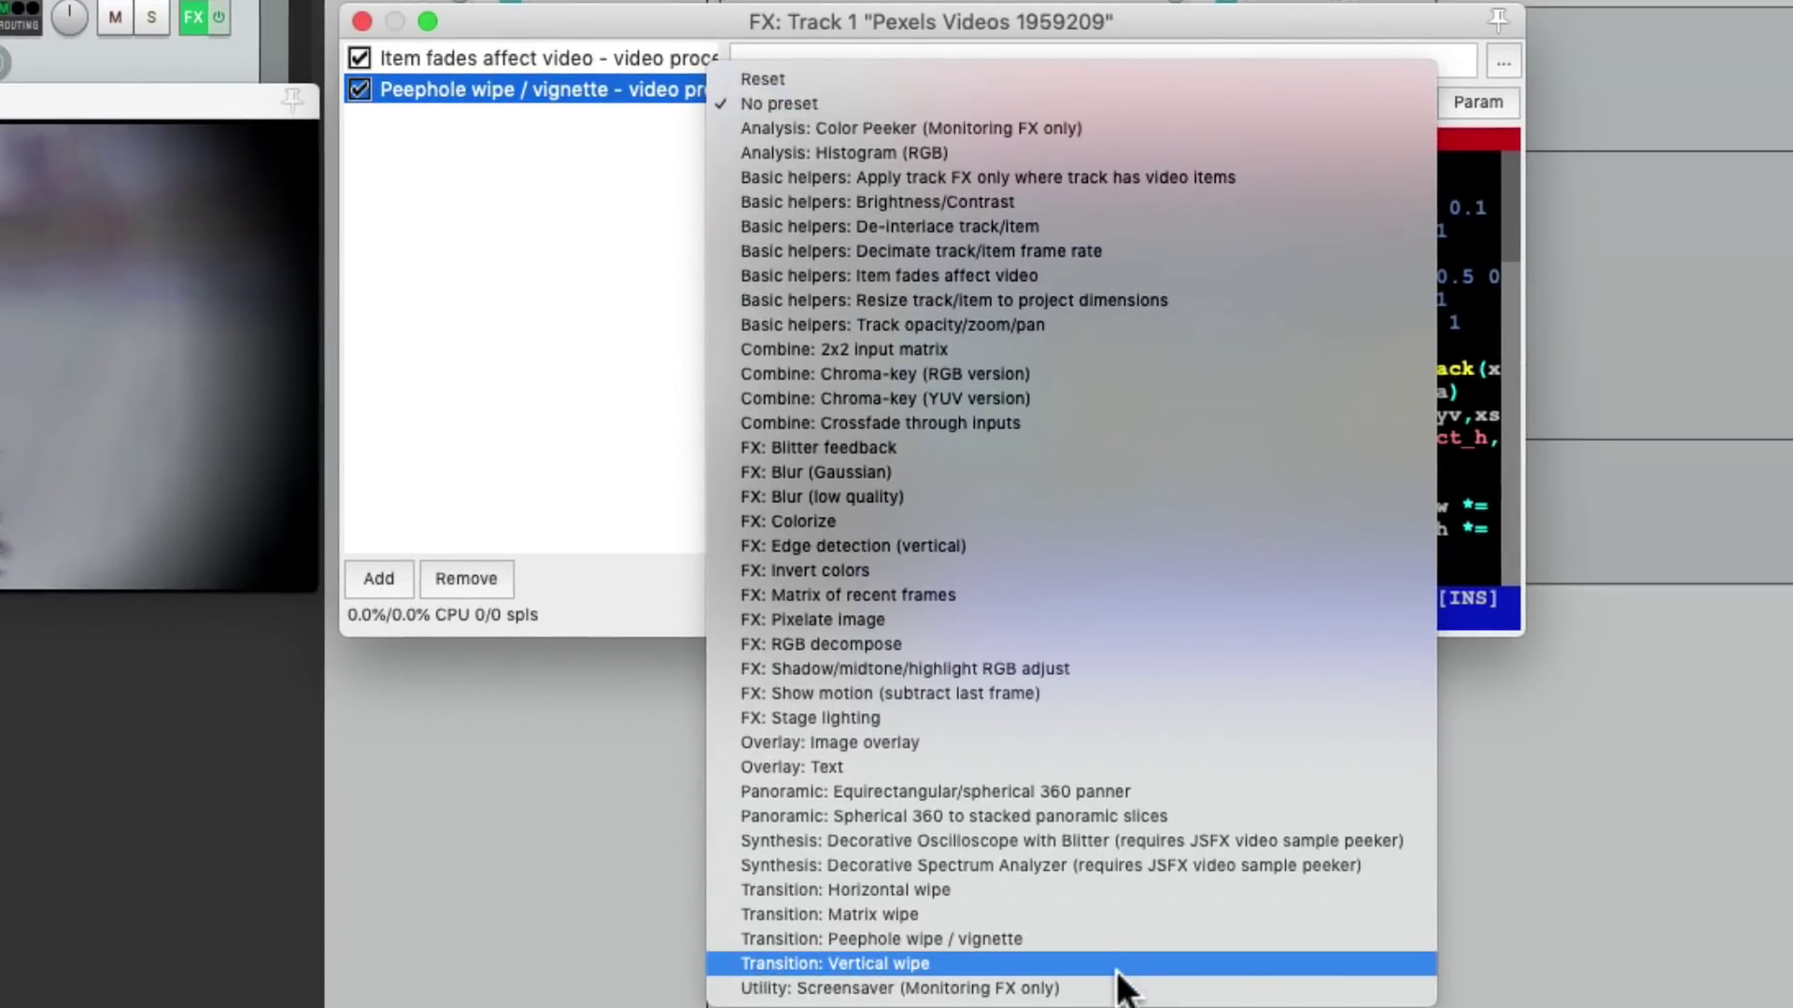
click(1119, 967)
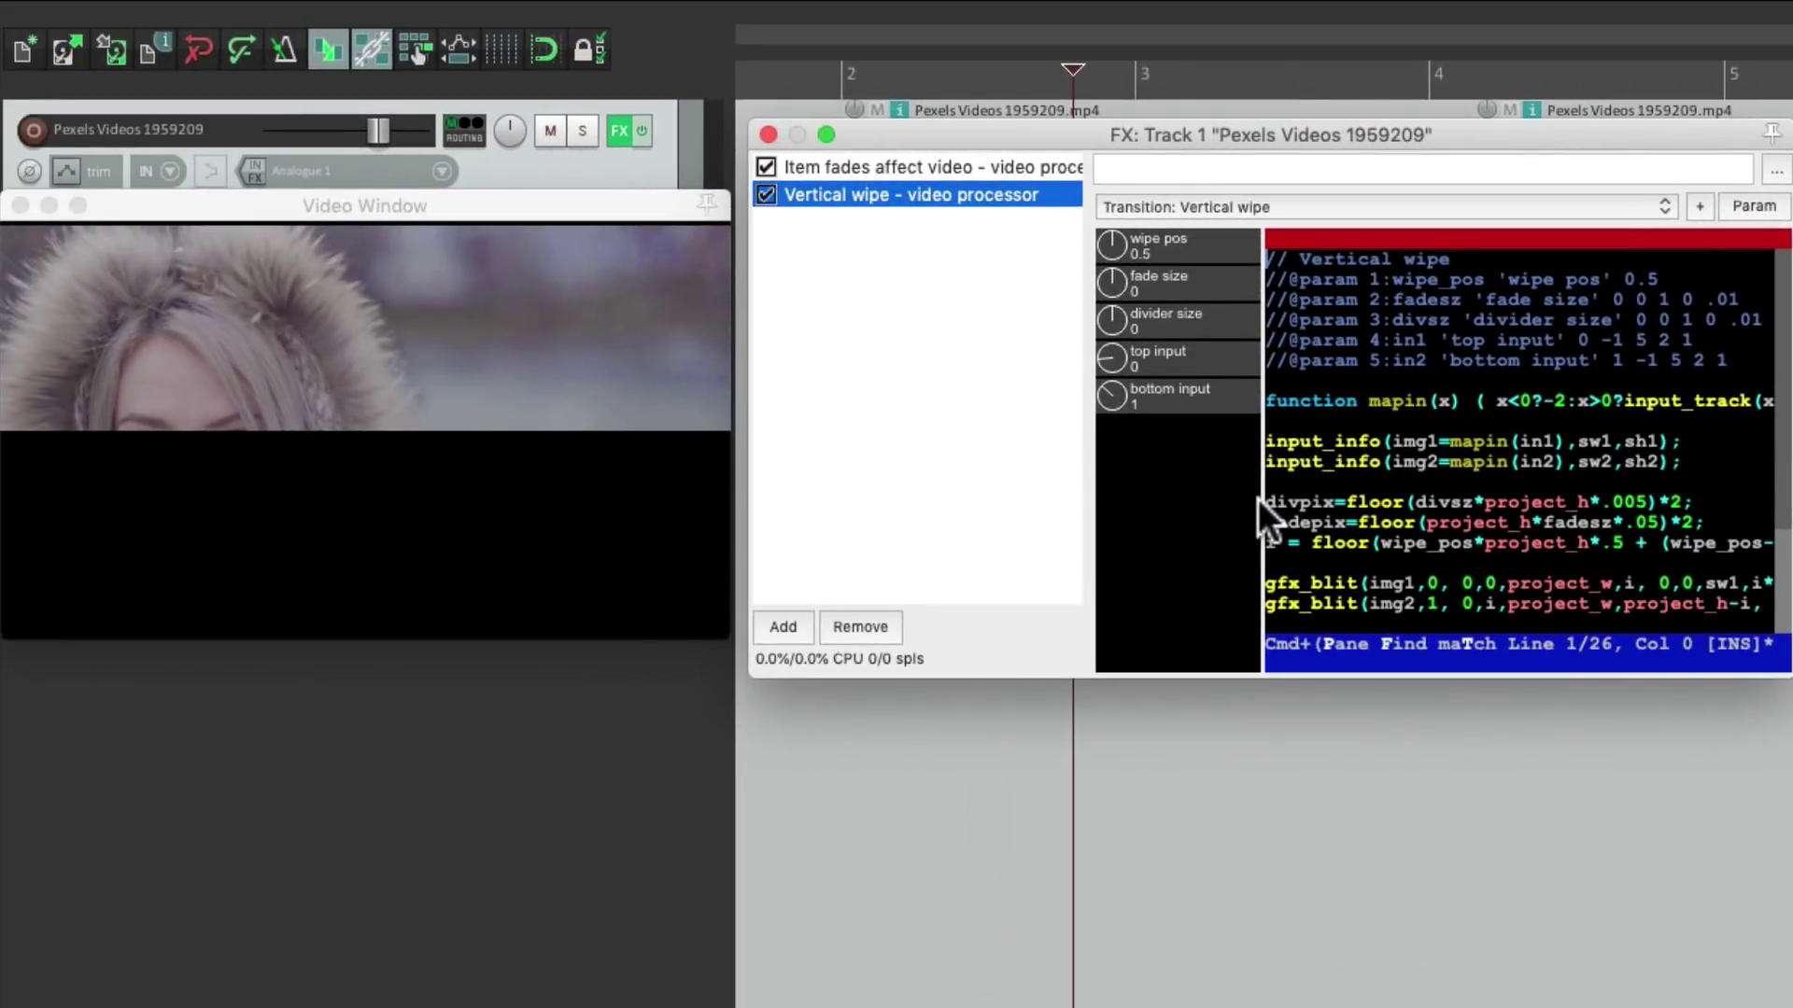
drag(1107, 245, 1100, 38)
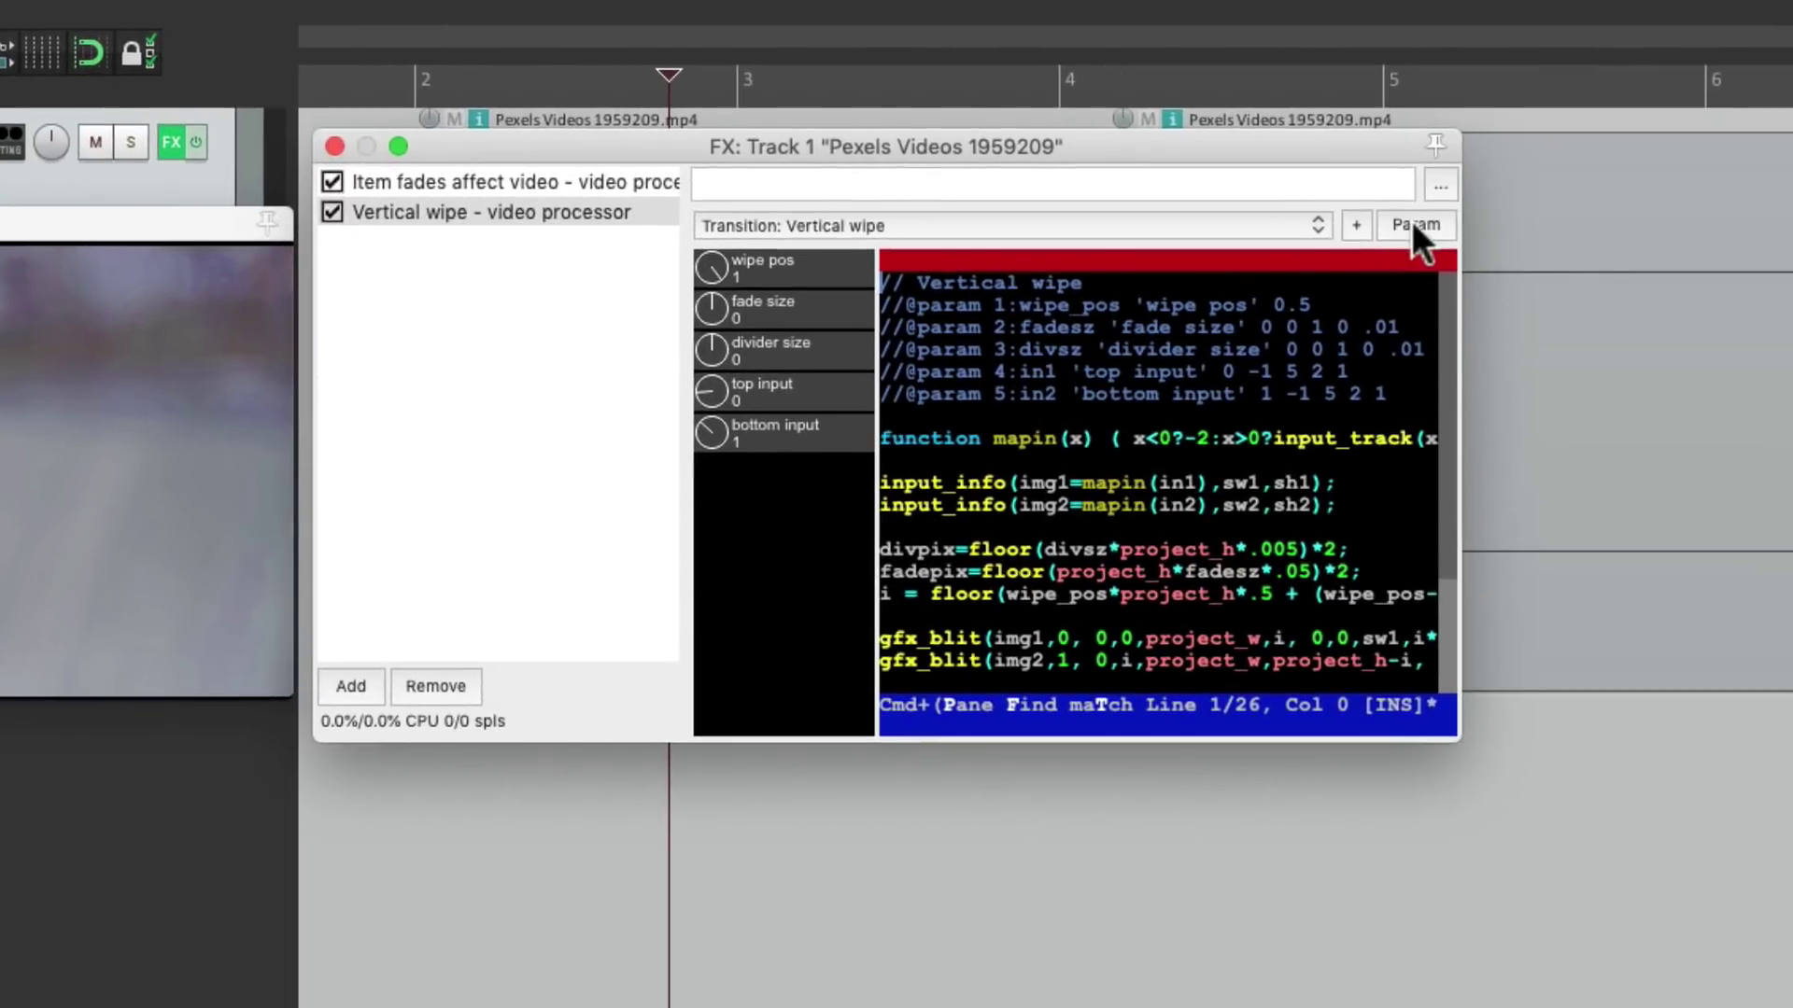
Add a wipe pos envelope that dips to the bottom near bar 4.1.
click(1754, 206)
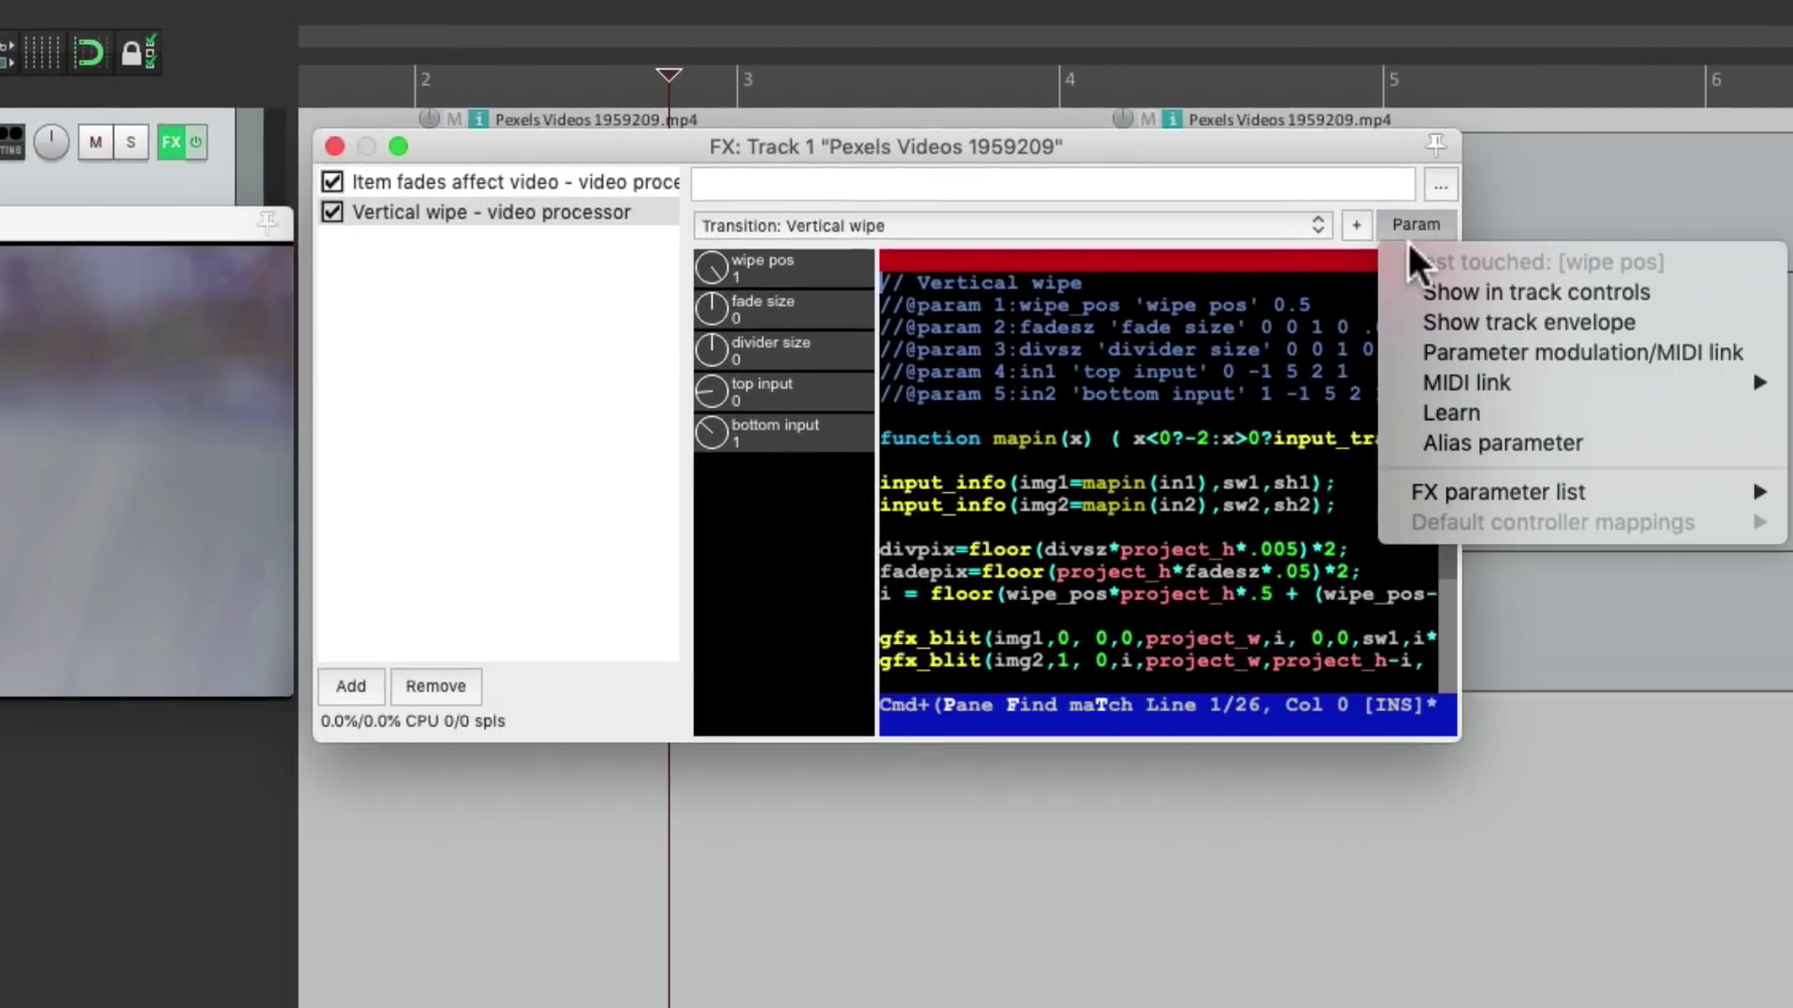
click(1403, 322)
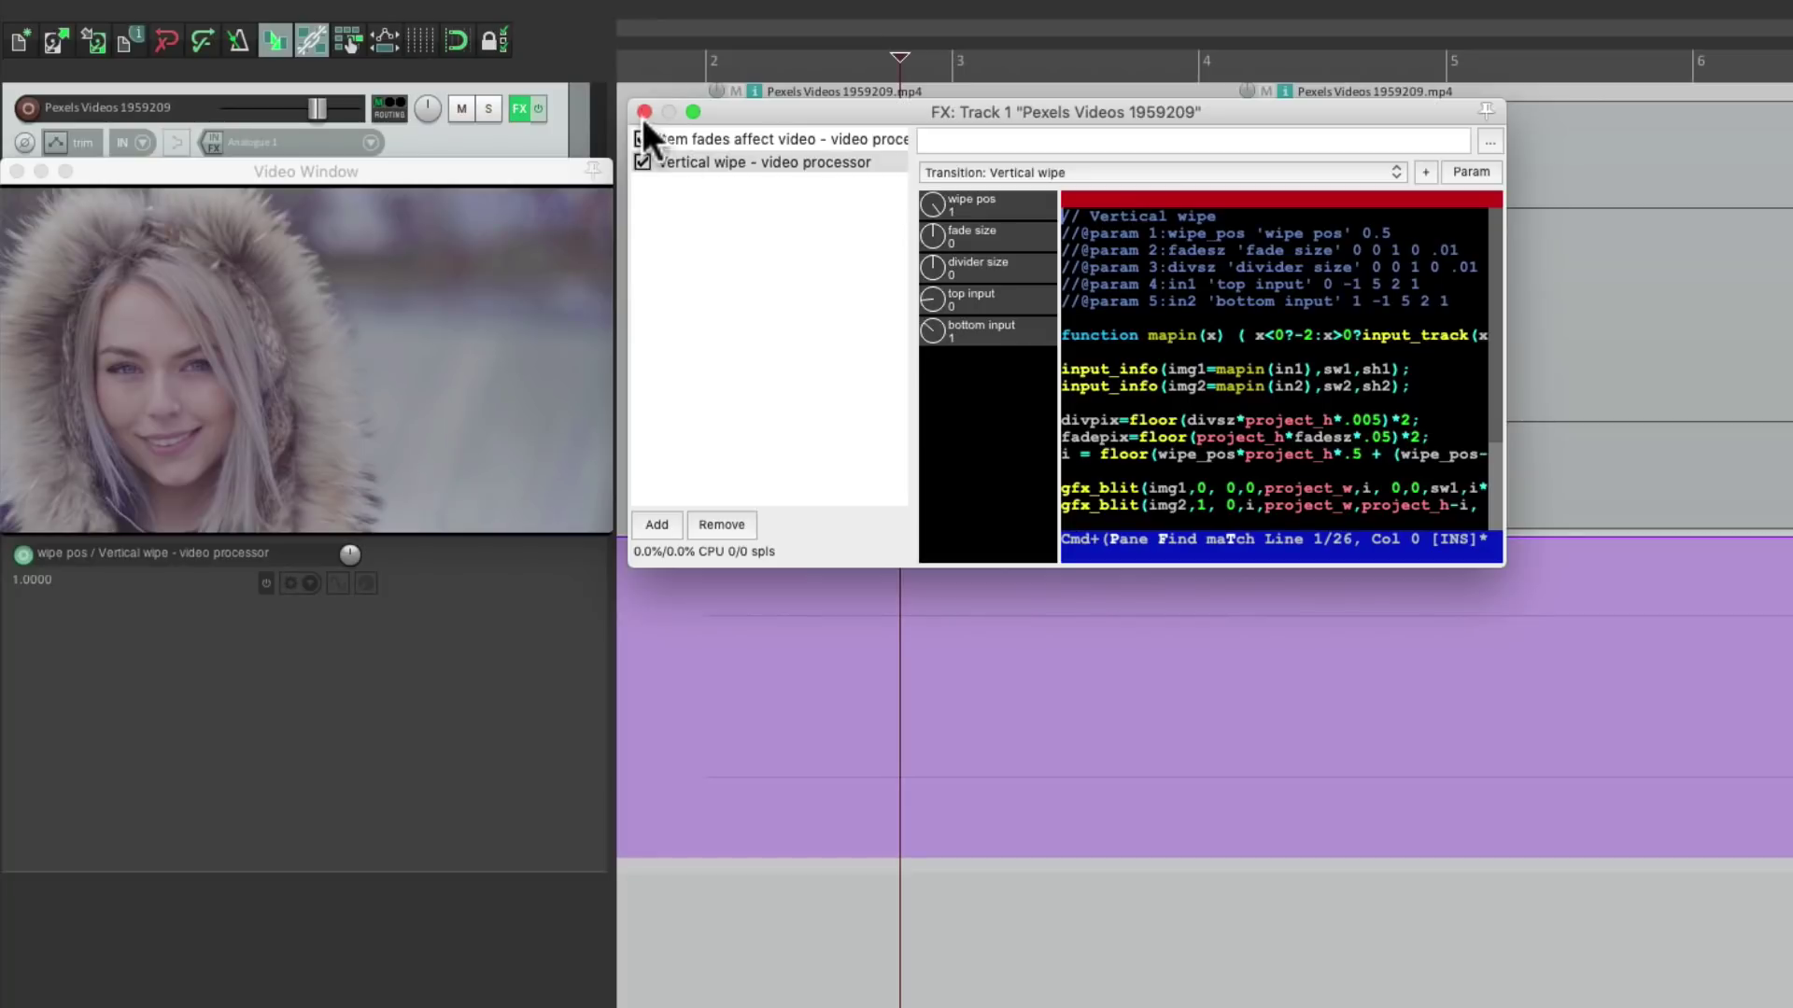
click(644, 112)
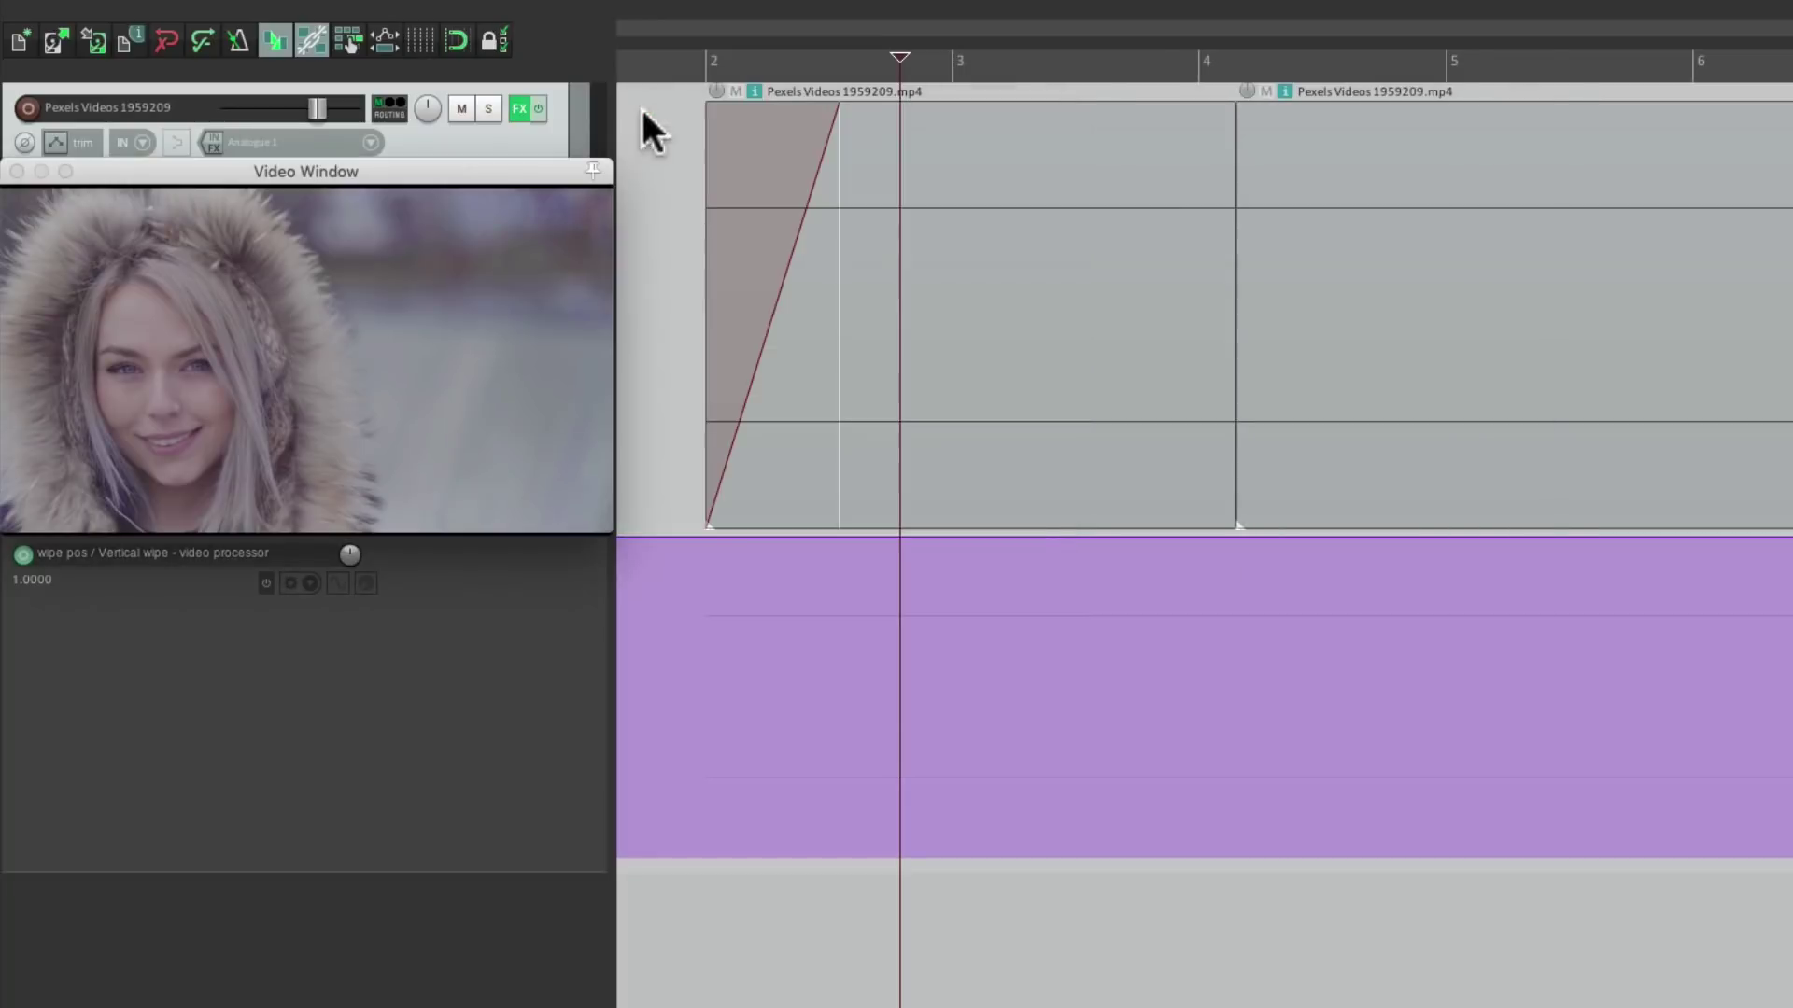
click(1010, 537)
click(1237, 537)
click(1478, 537)
drag(1241, 546, 1228, 900)
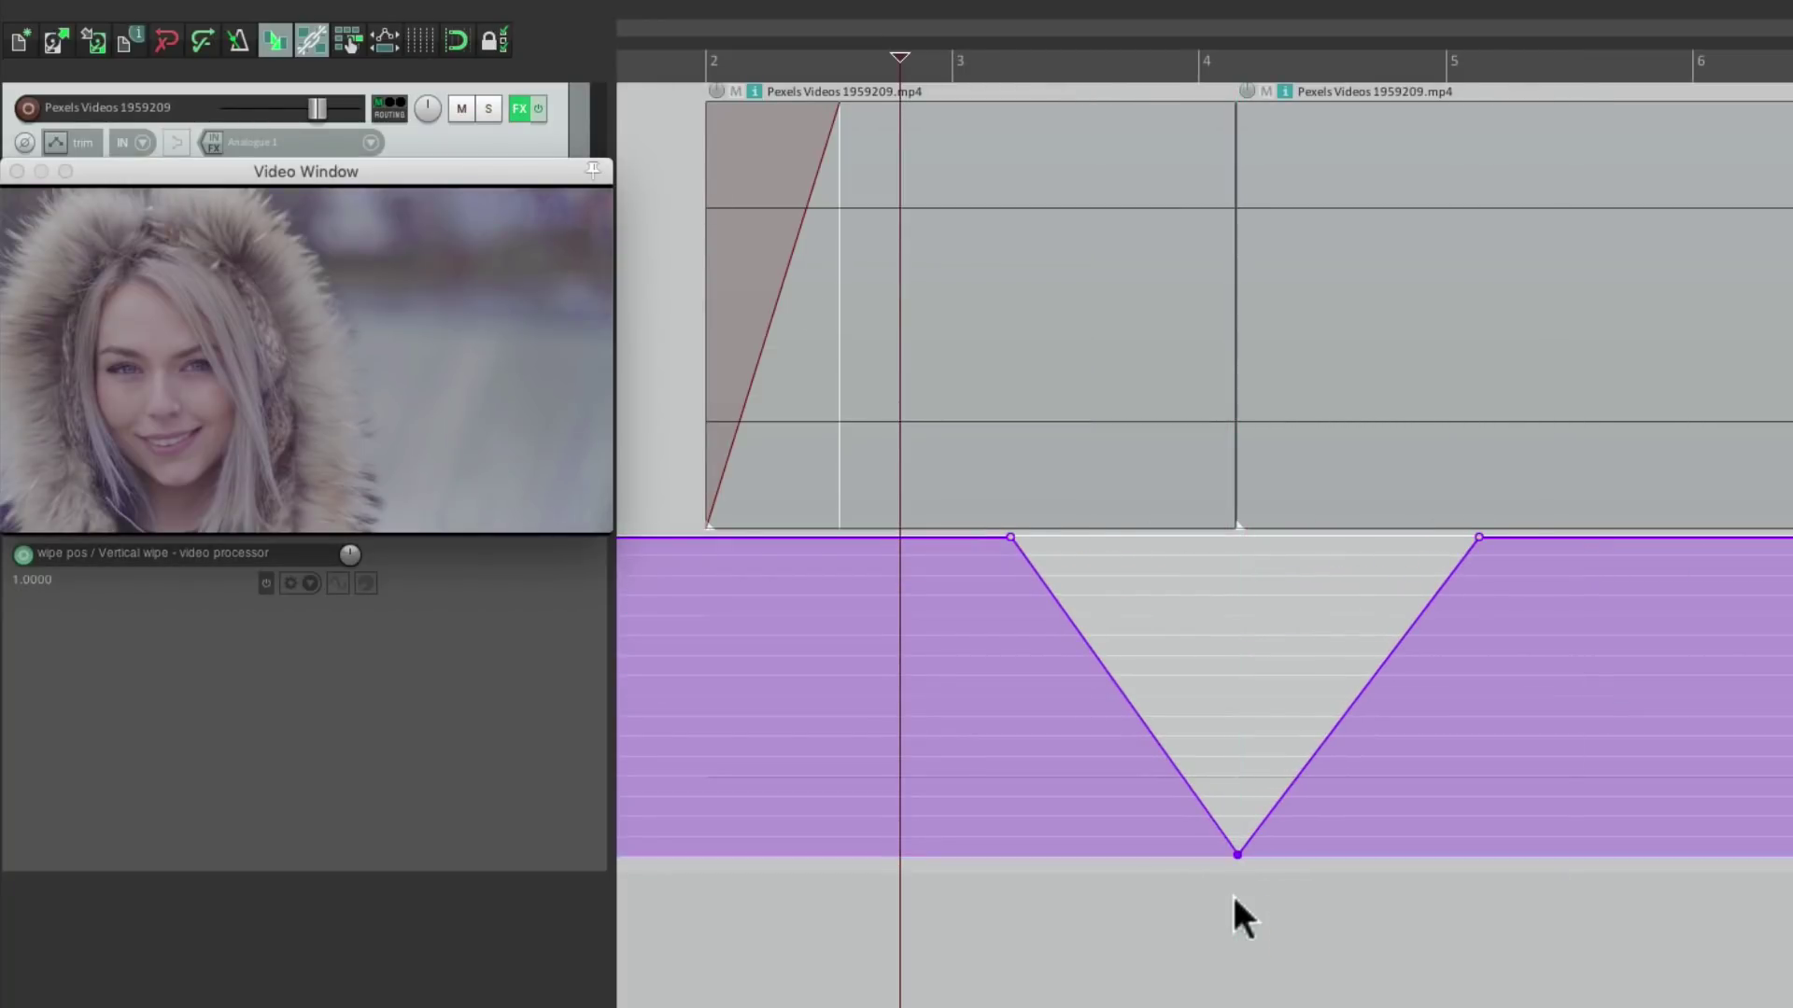
Preview the wipe and set the vertical wipe's top input to 1.
key(space)
click(516, 110)
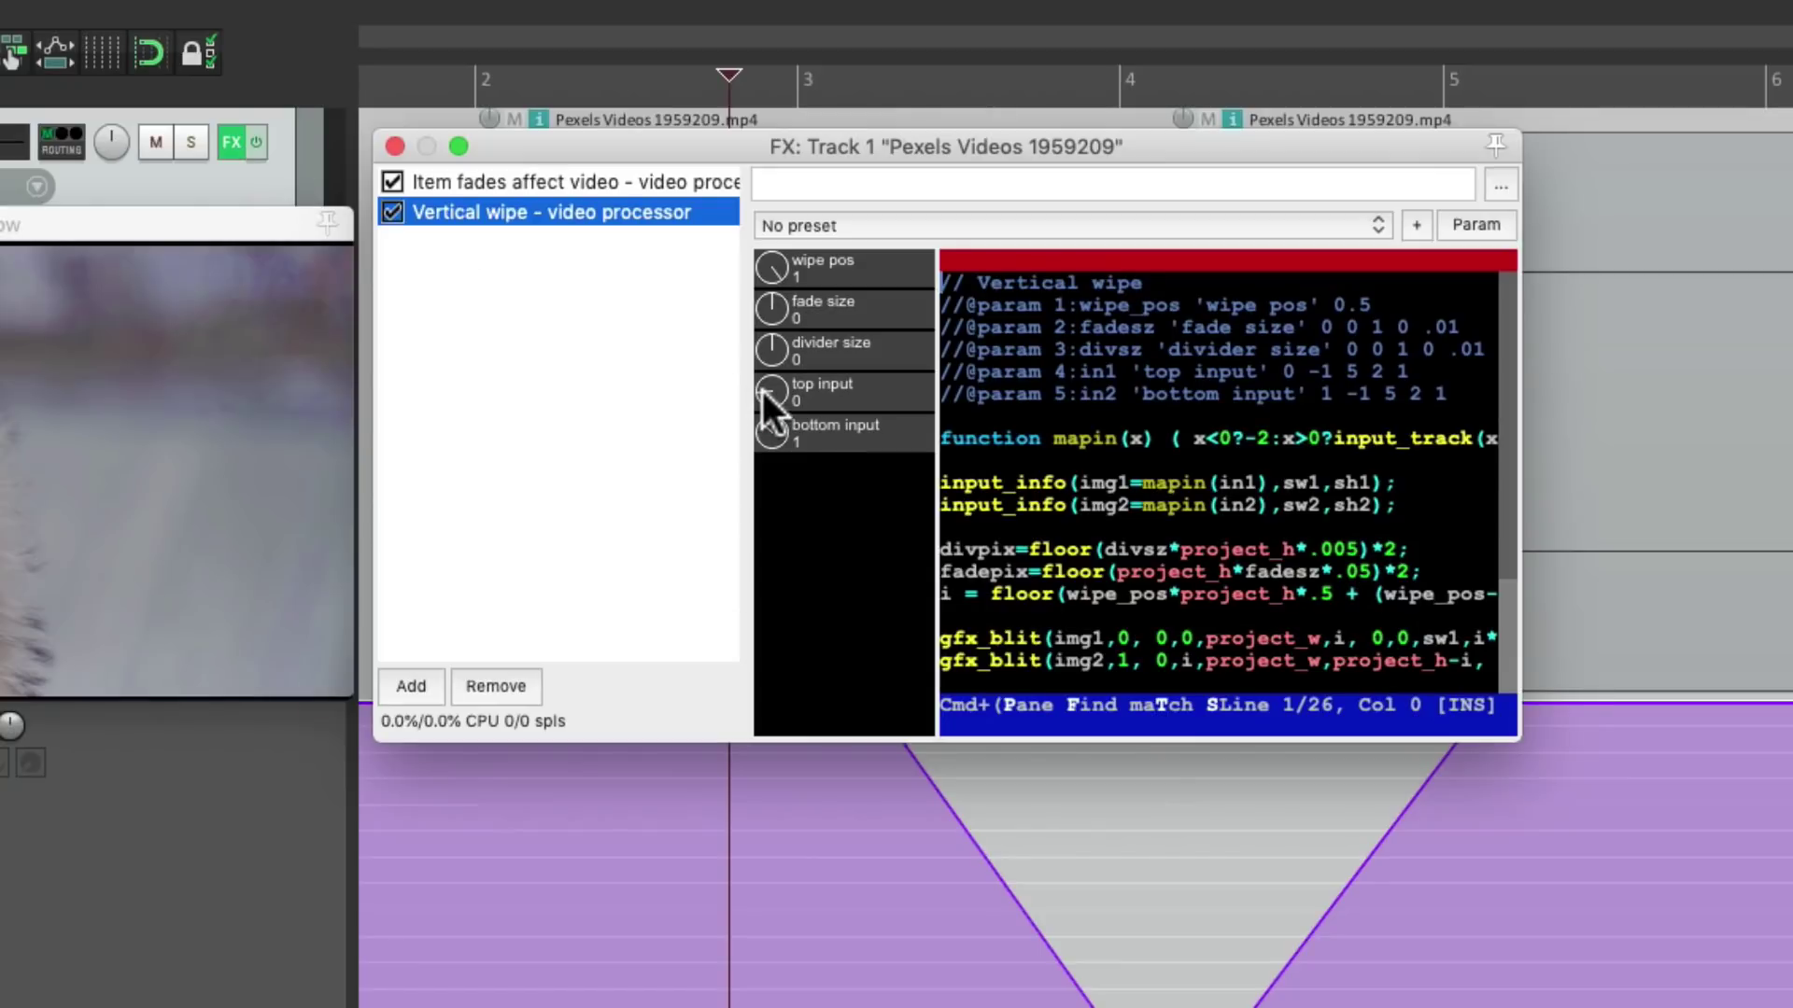
drag(763, 401, 737, 562)
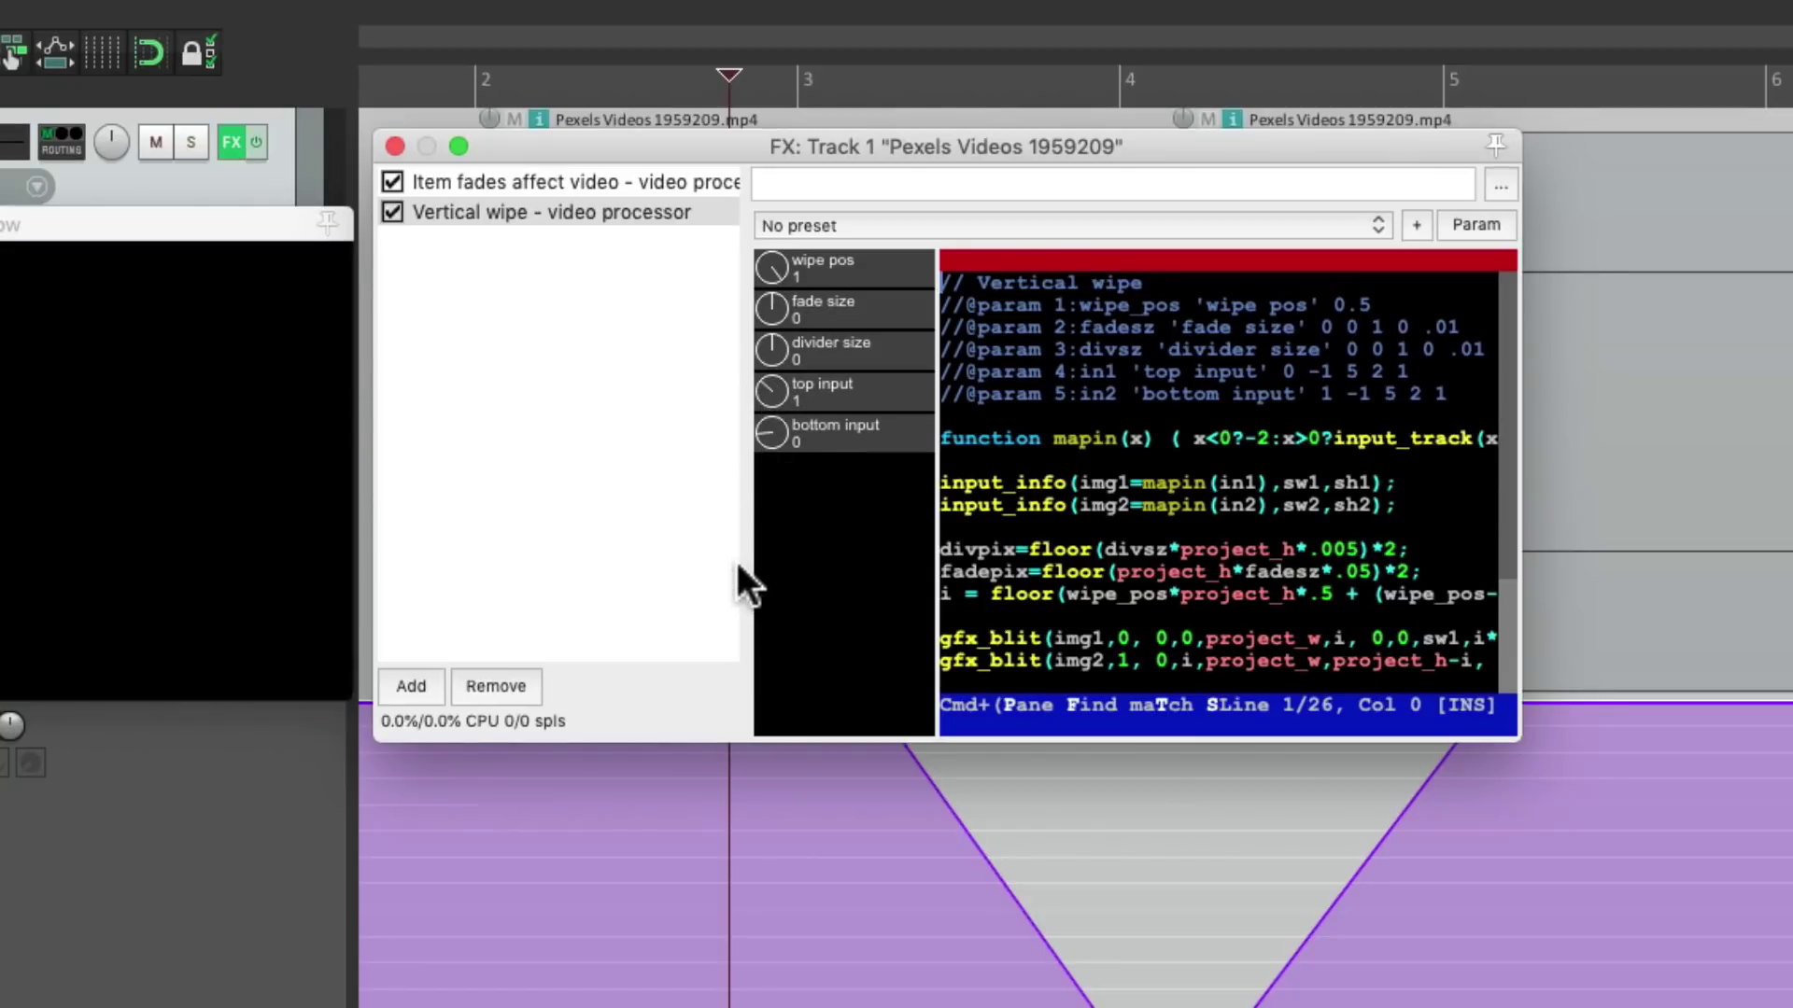
Invert the wipe pos envelope points into a single peak near bar 4.1 and play it back.
click(391, 146)
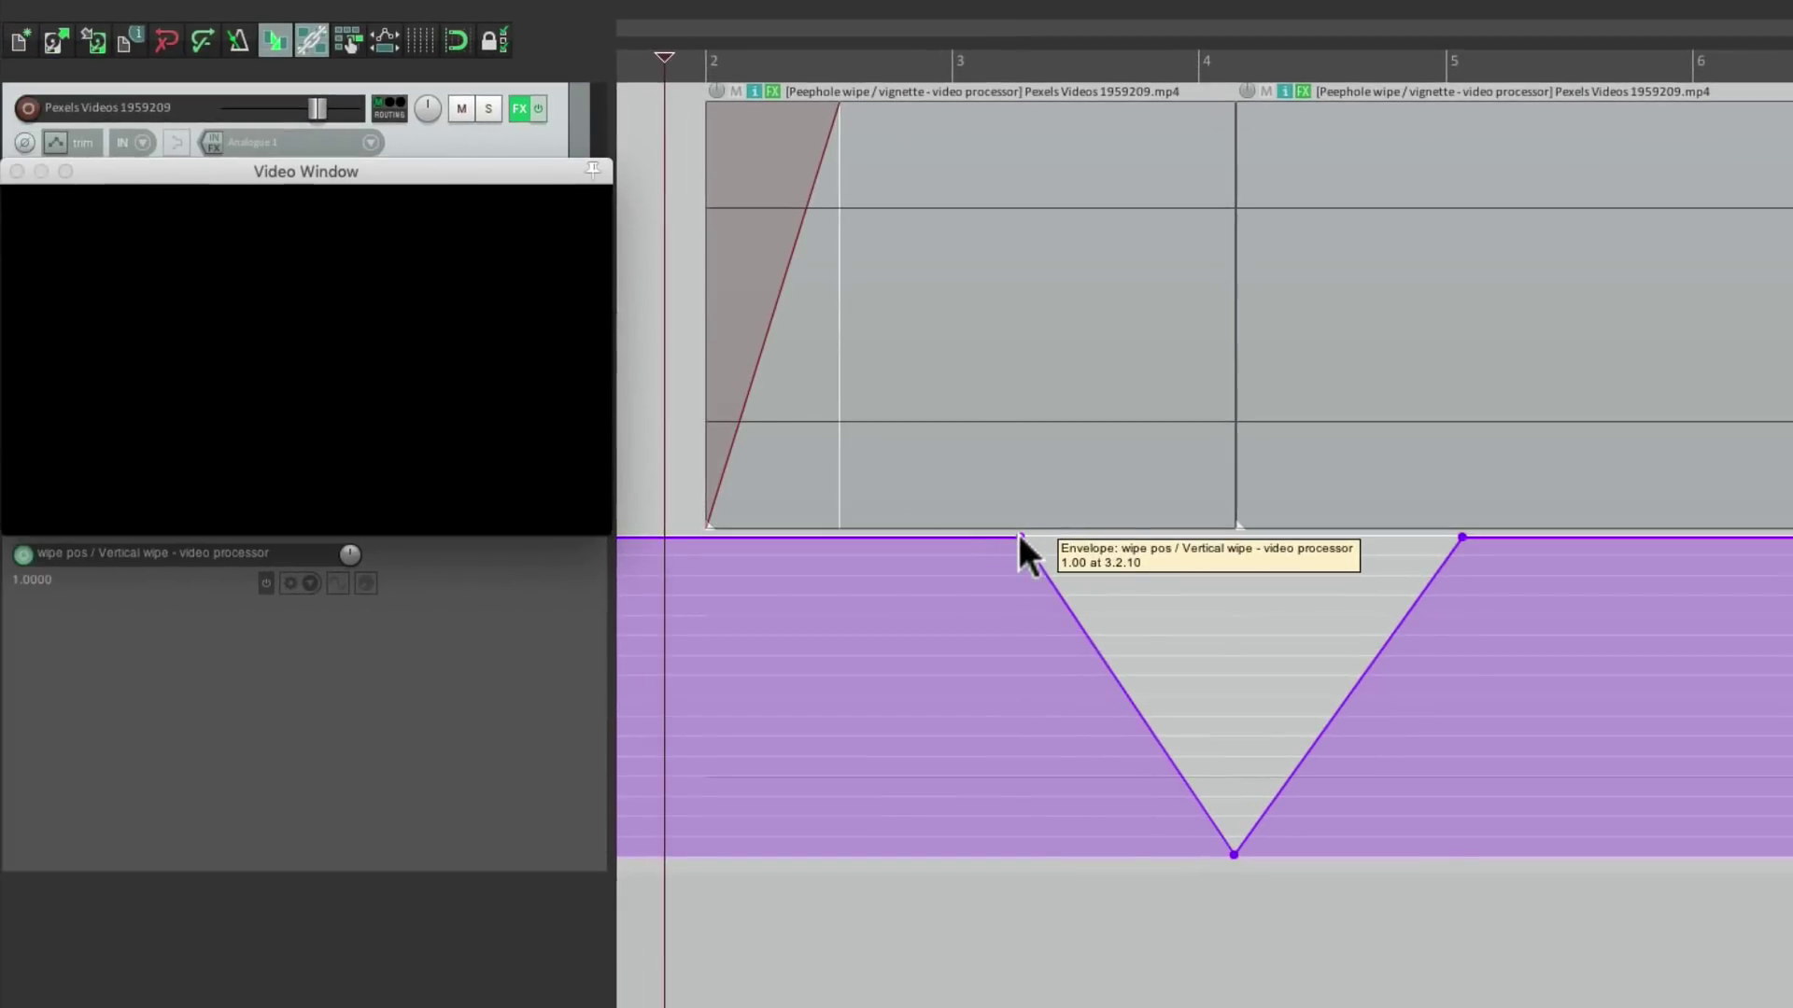
right_click(1018, 534)
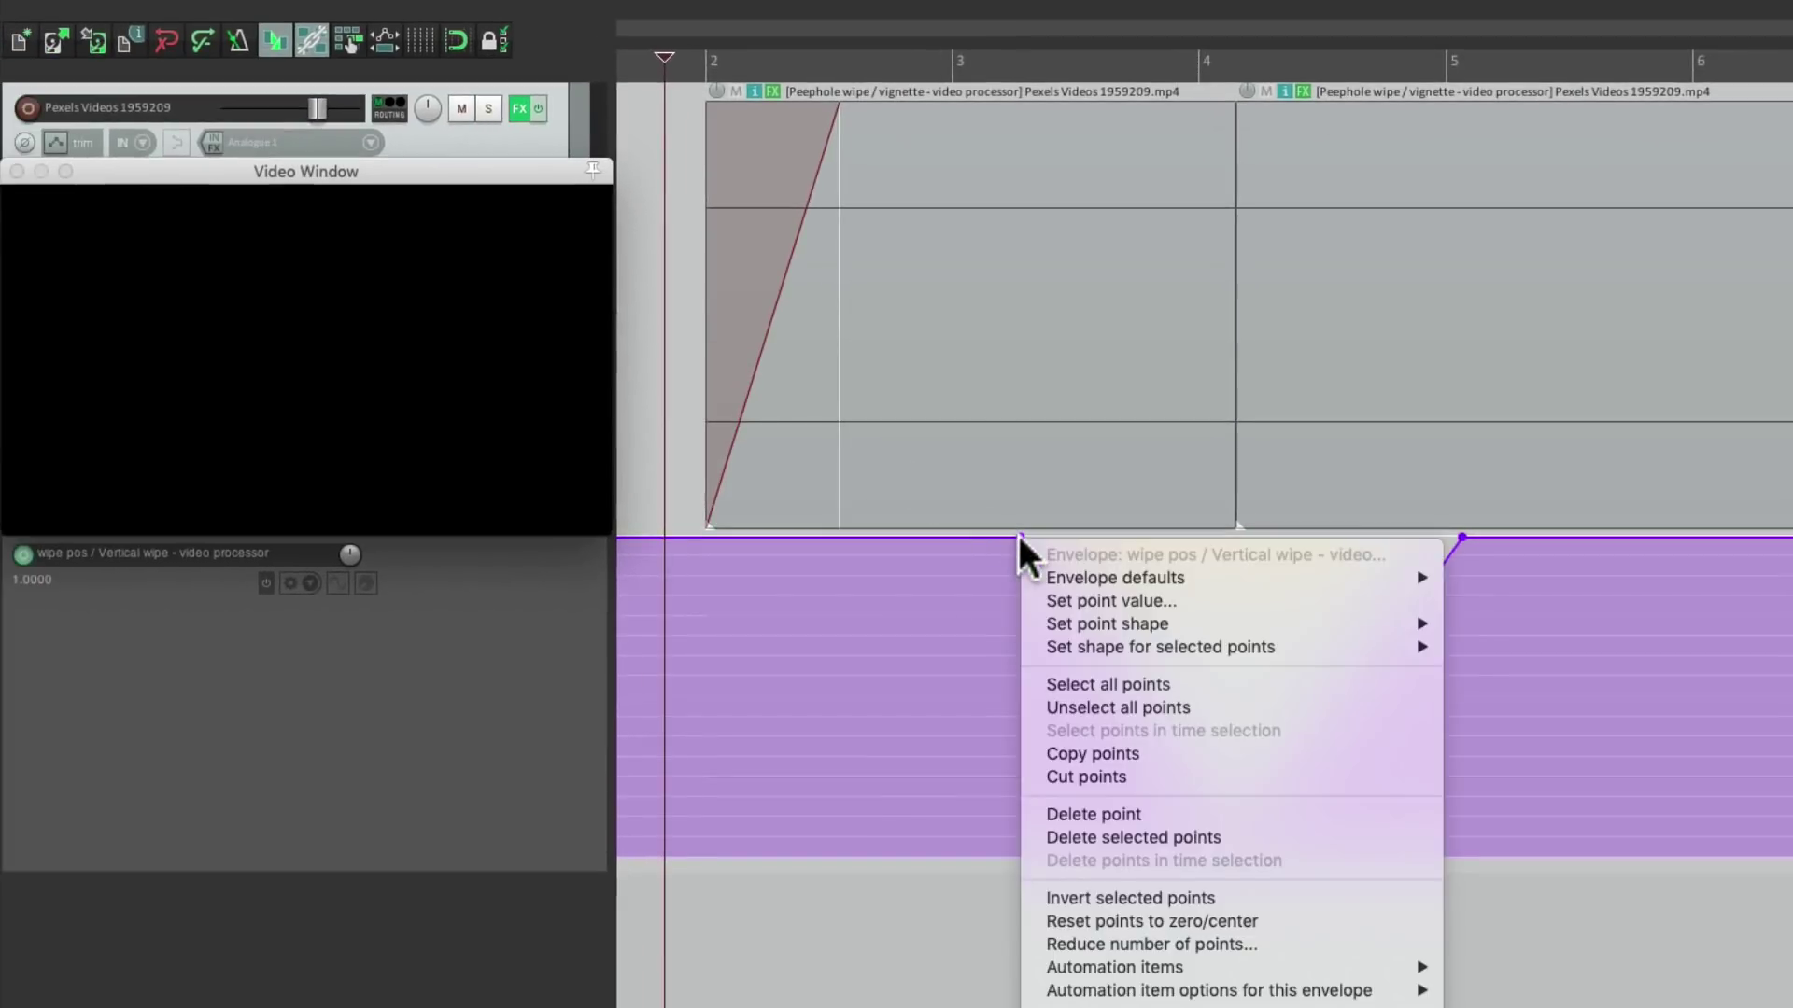
click(1032, 897)
key(space)
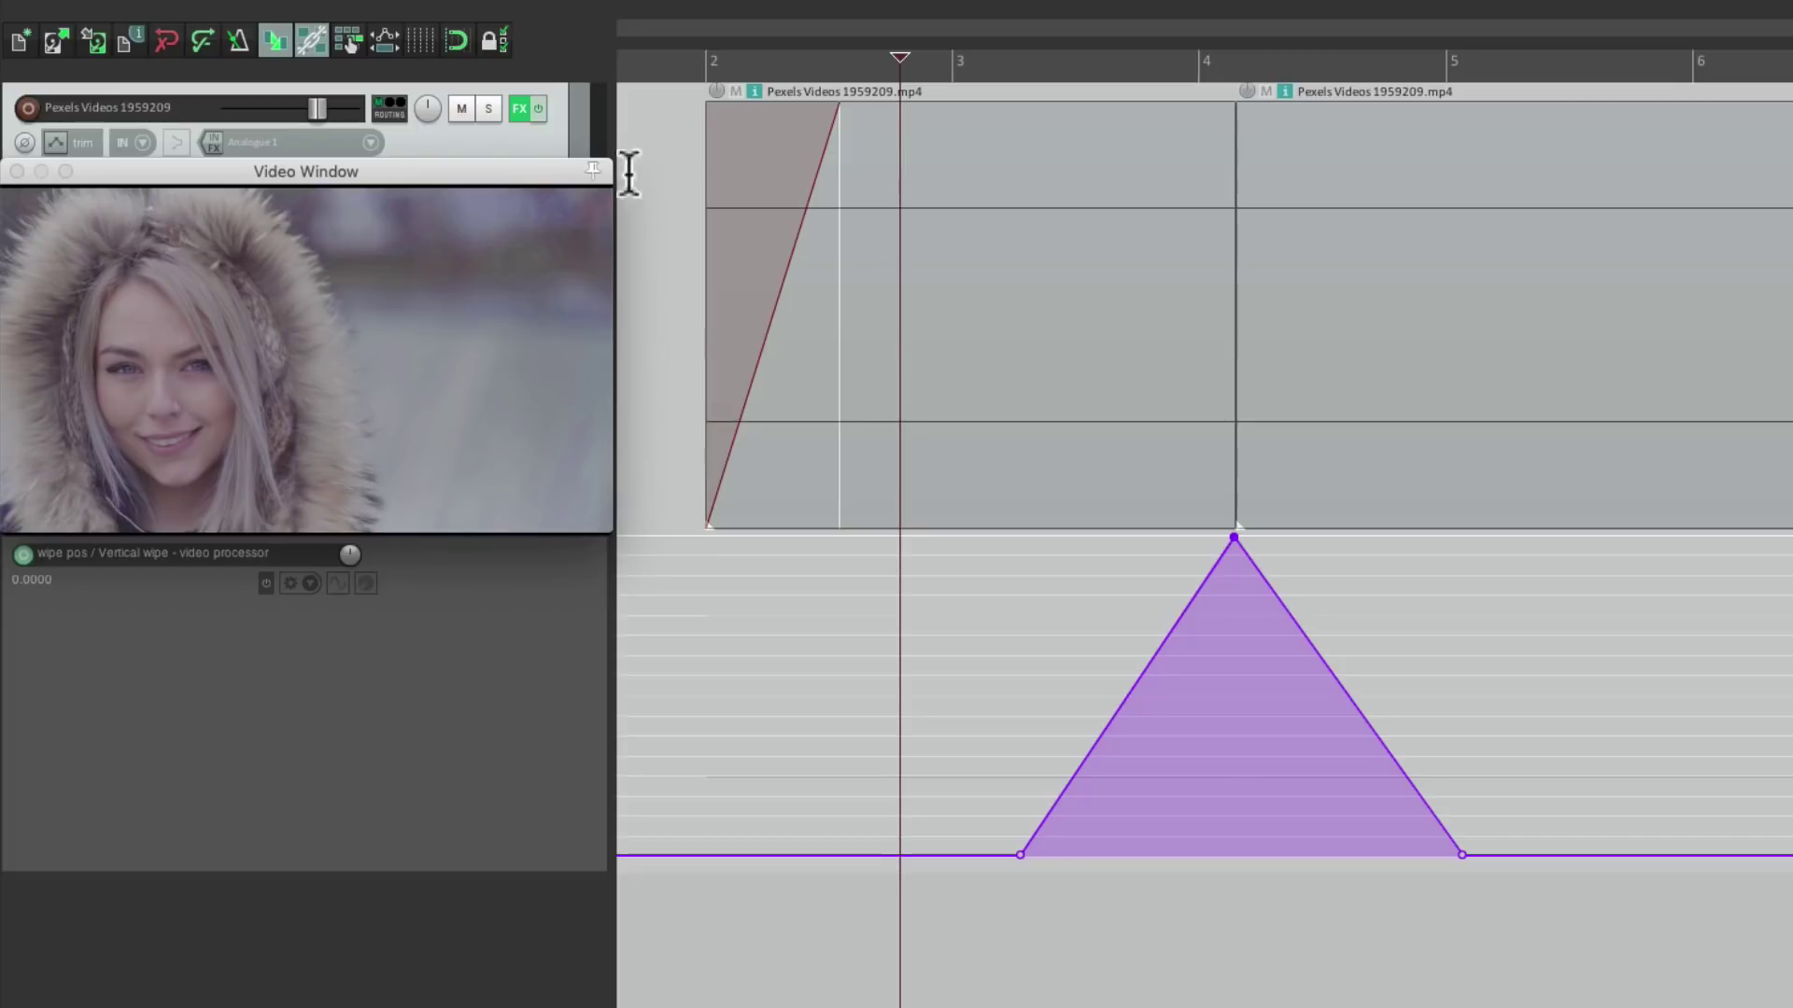
Add another Video processor to Track 1's FX chain after the Vertical wipe.
click(520, 108)
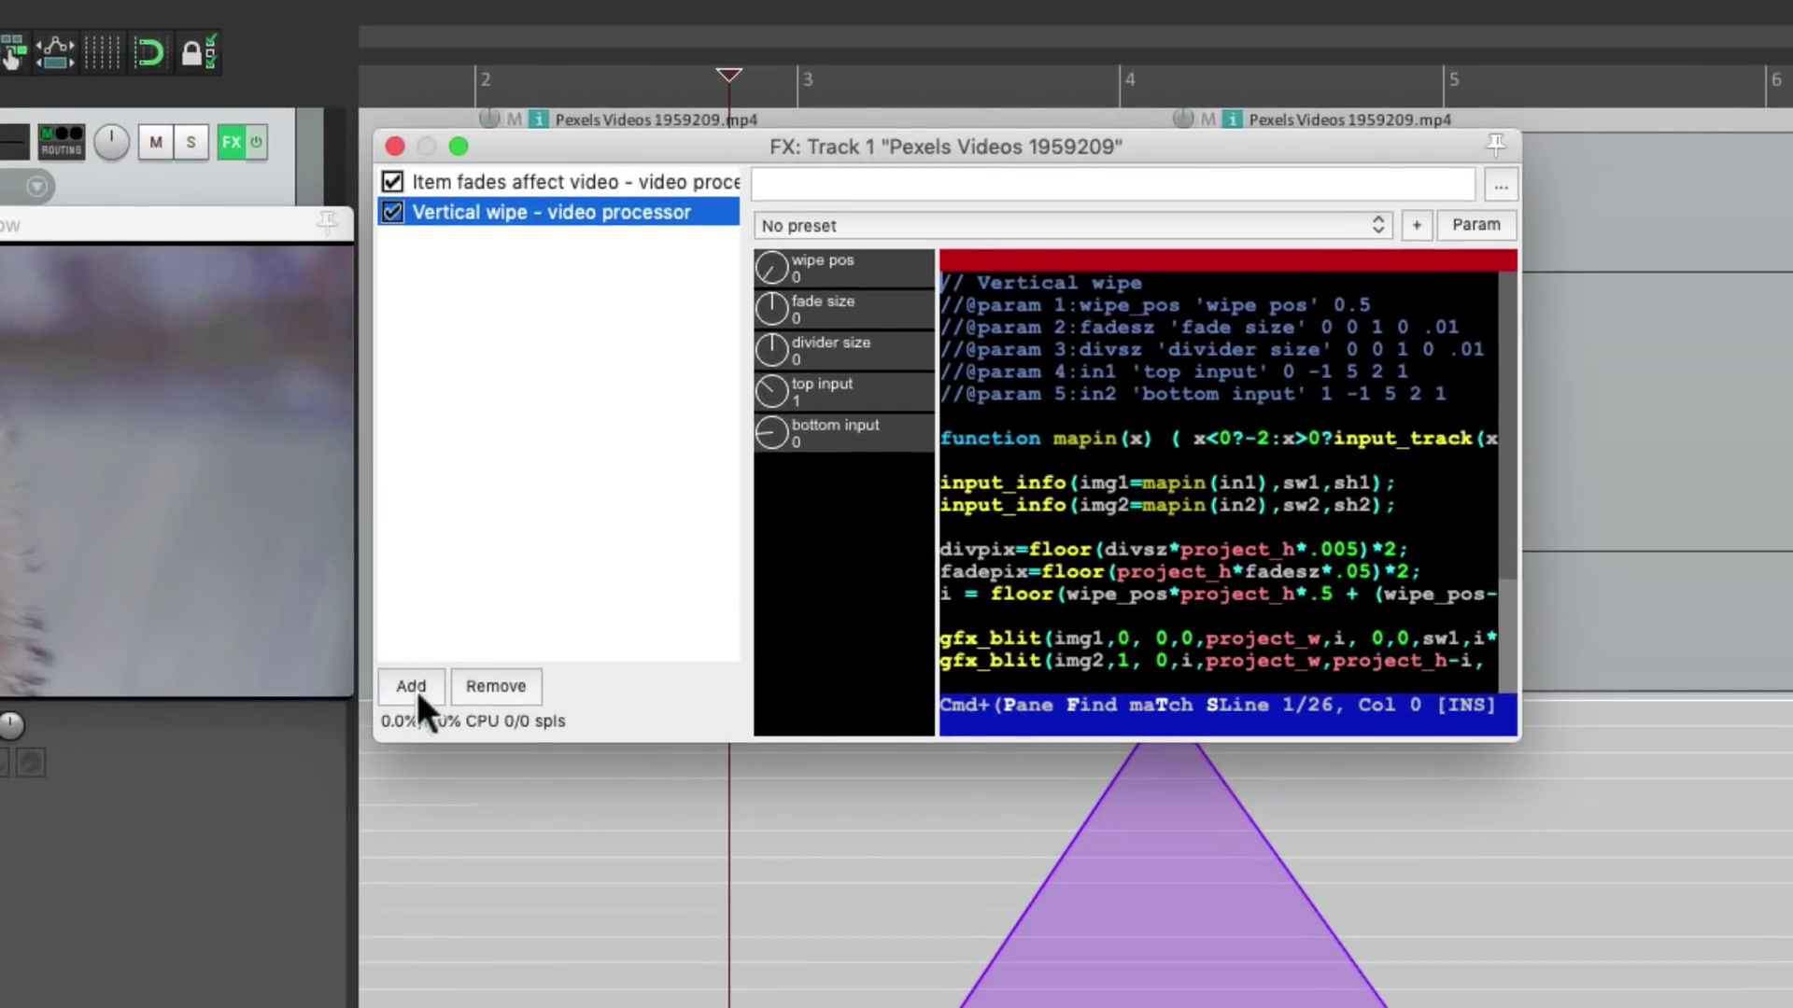
click(411, 688)
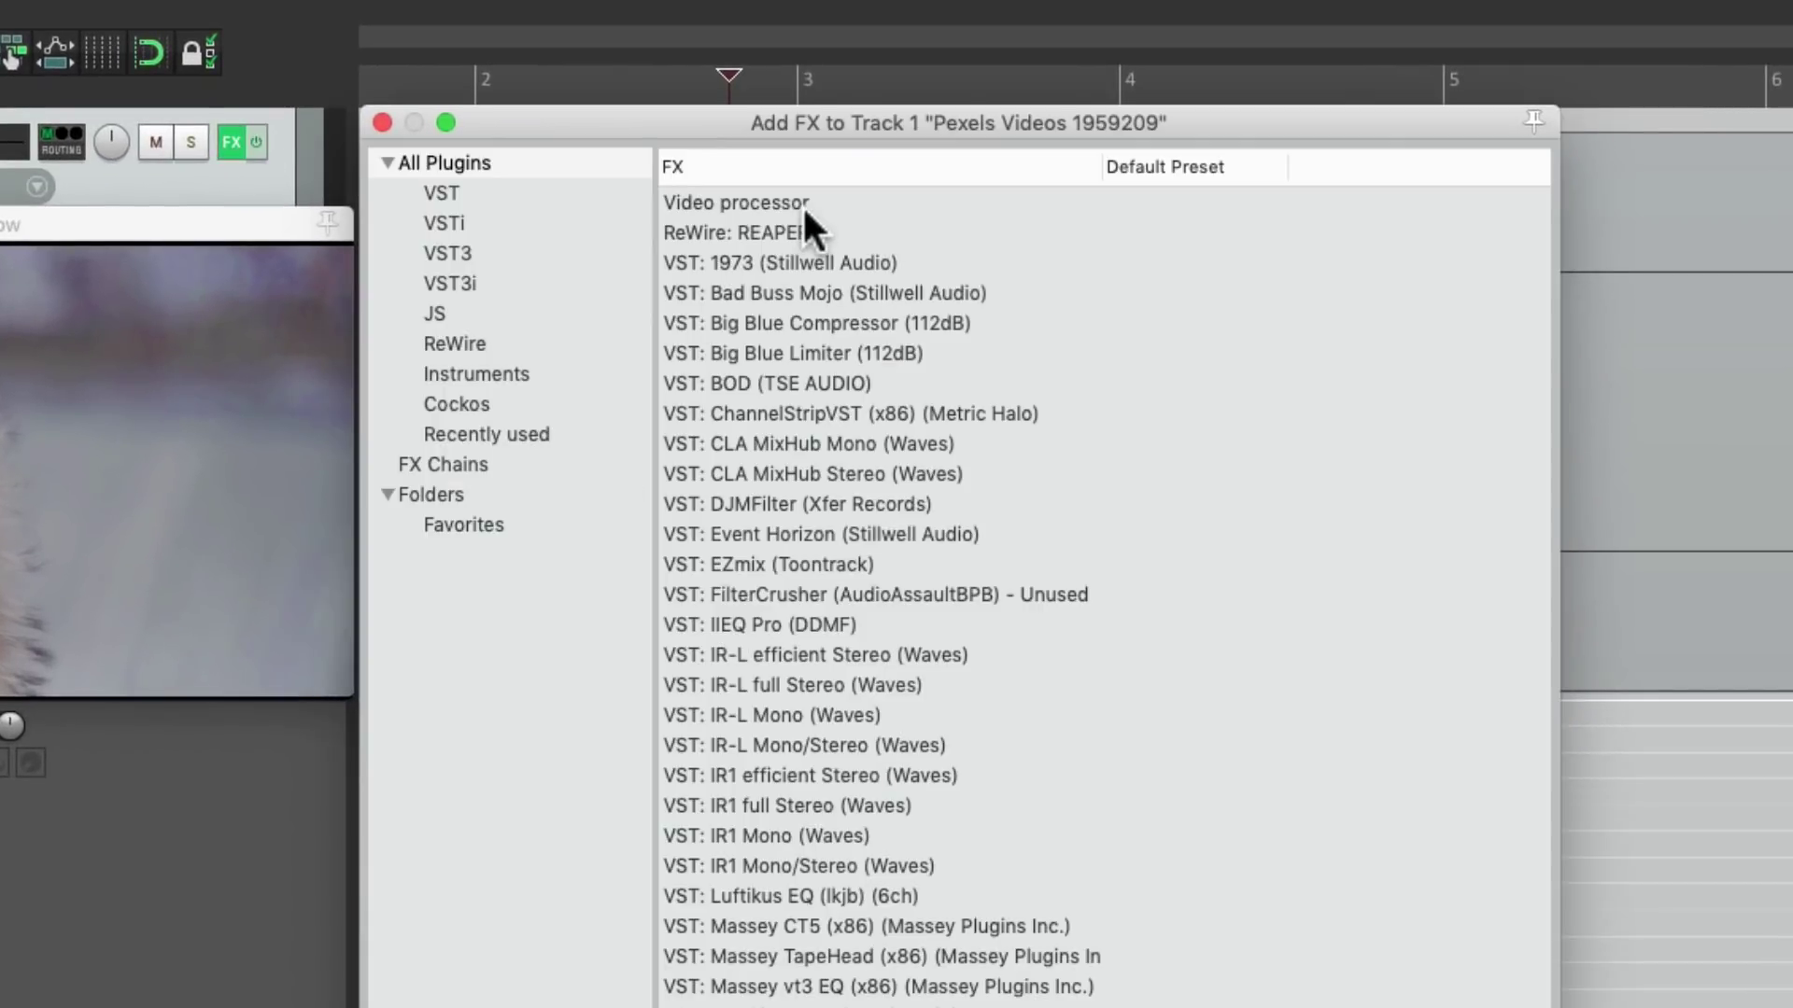
click(848, 208)
double_click(887, 196)
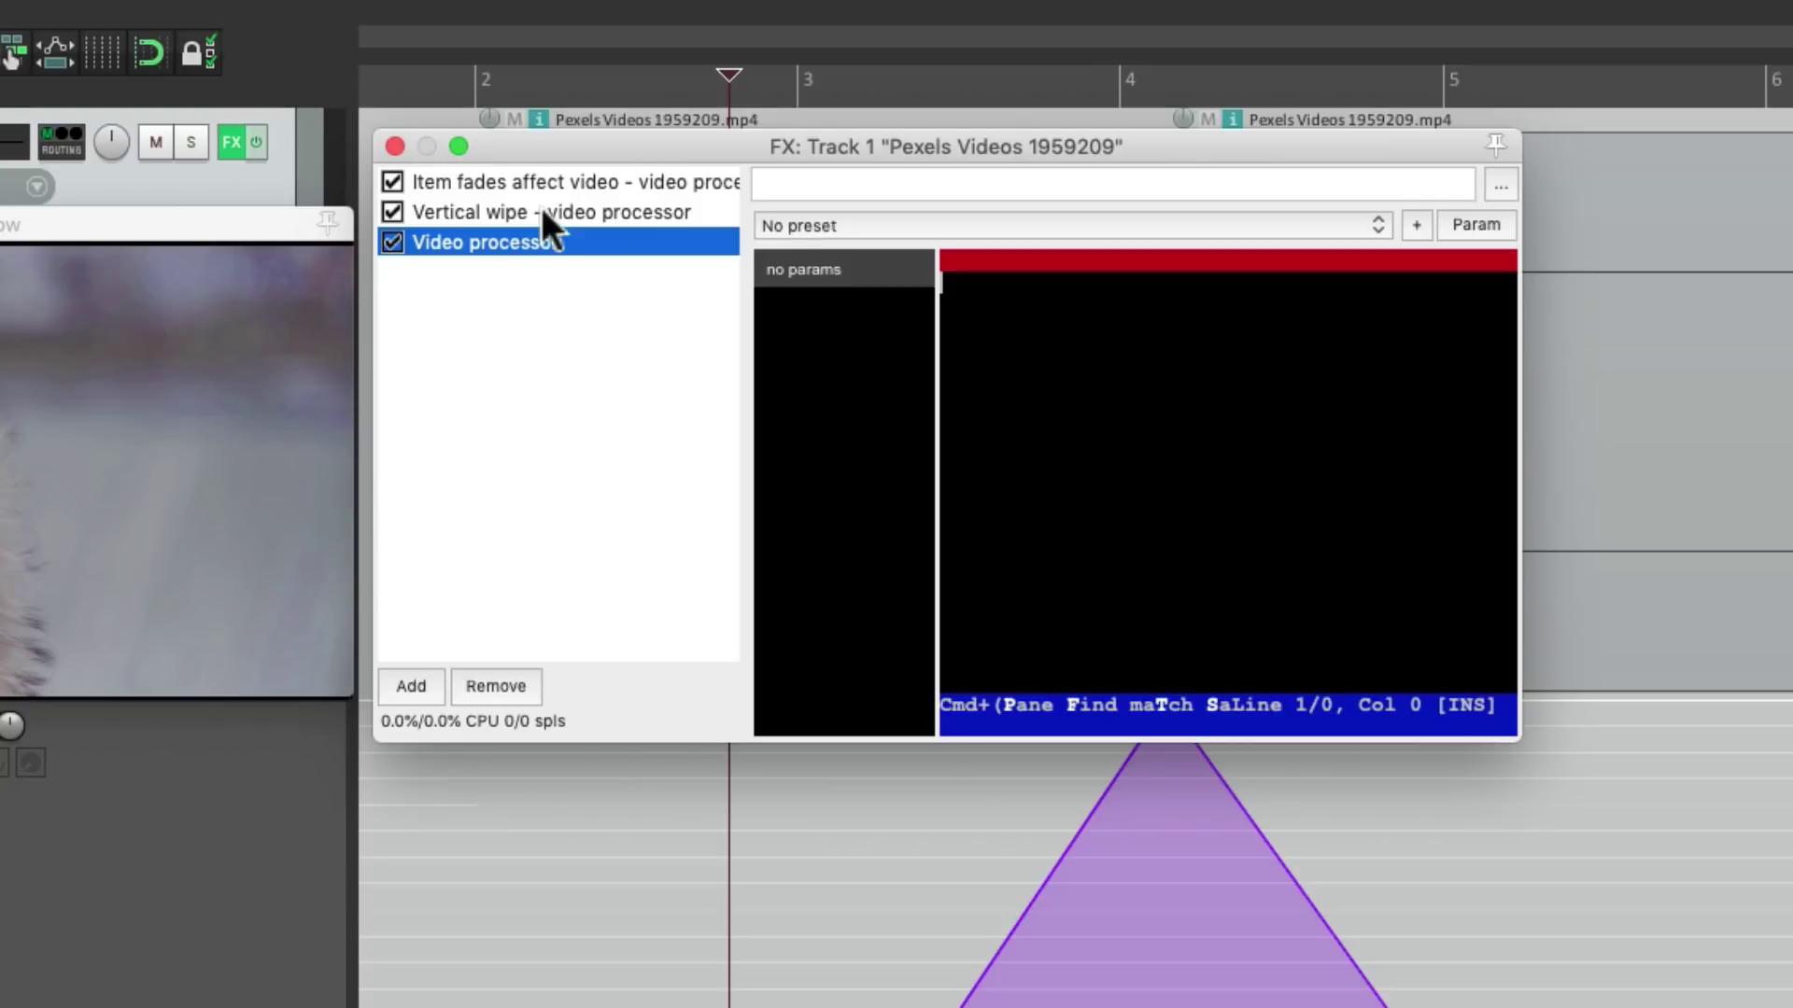
Load the Peephole wipe / vignette preset, raise its size to about 1.1, and preview playback.
click(848, 216)
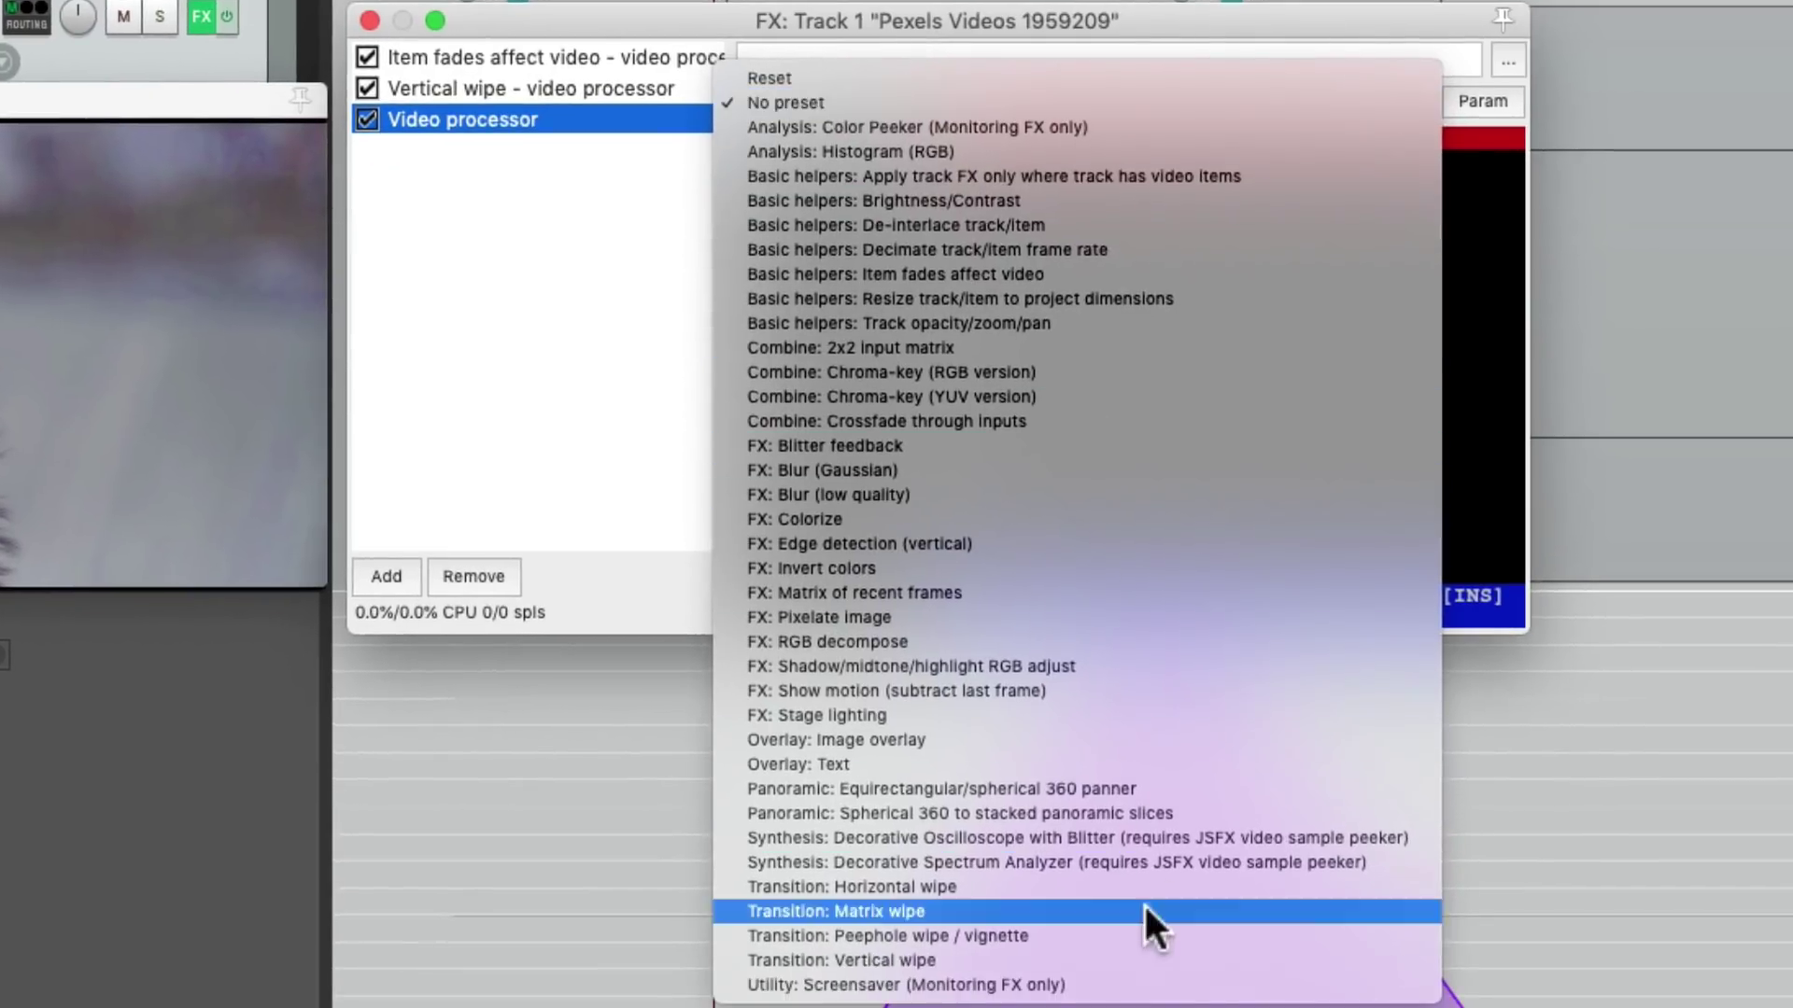
click(1139, 935)
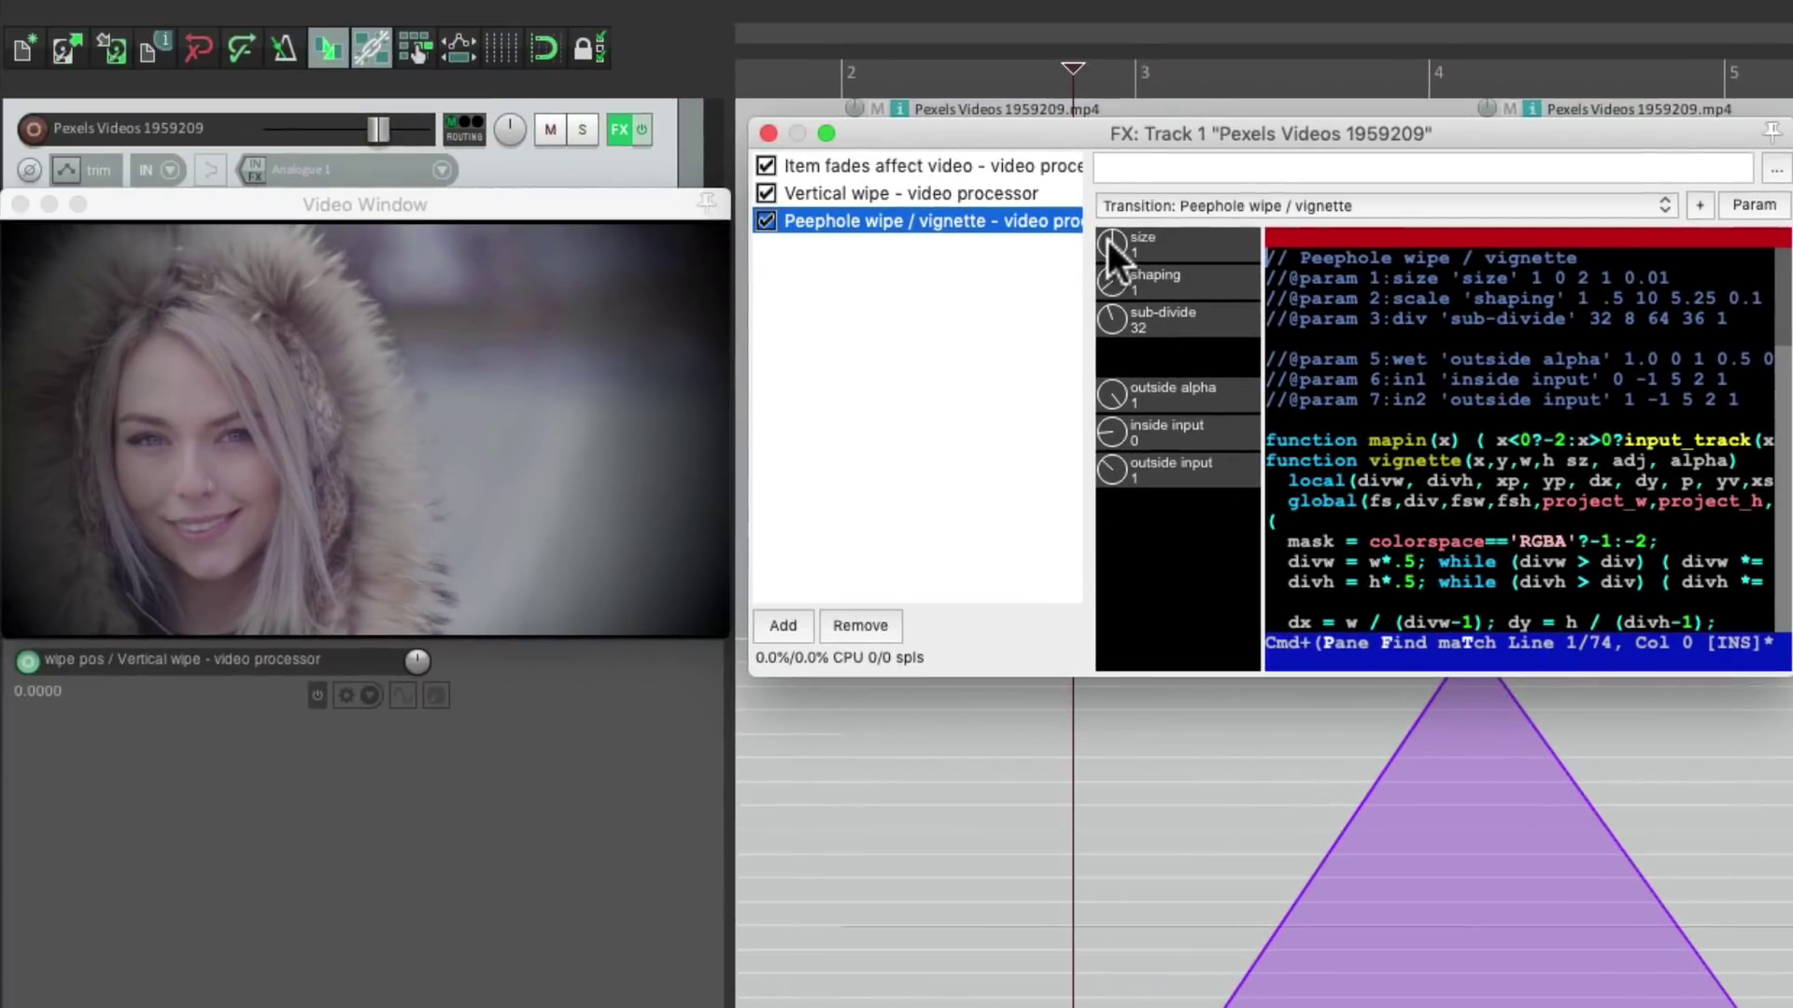
mouse_move(1107, 239)
mouse_down()
mouse_move(1113, 120)
mouse_move(1105, 211)
mouse_up()
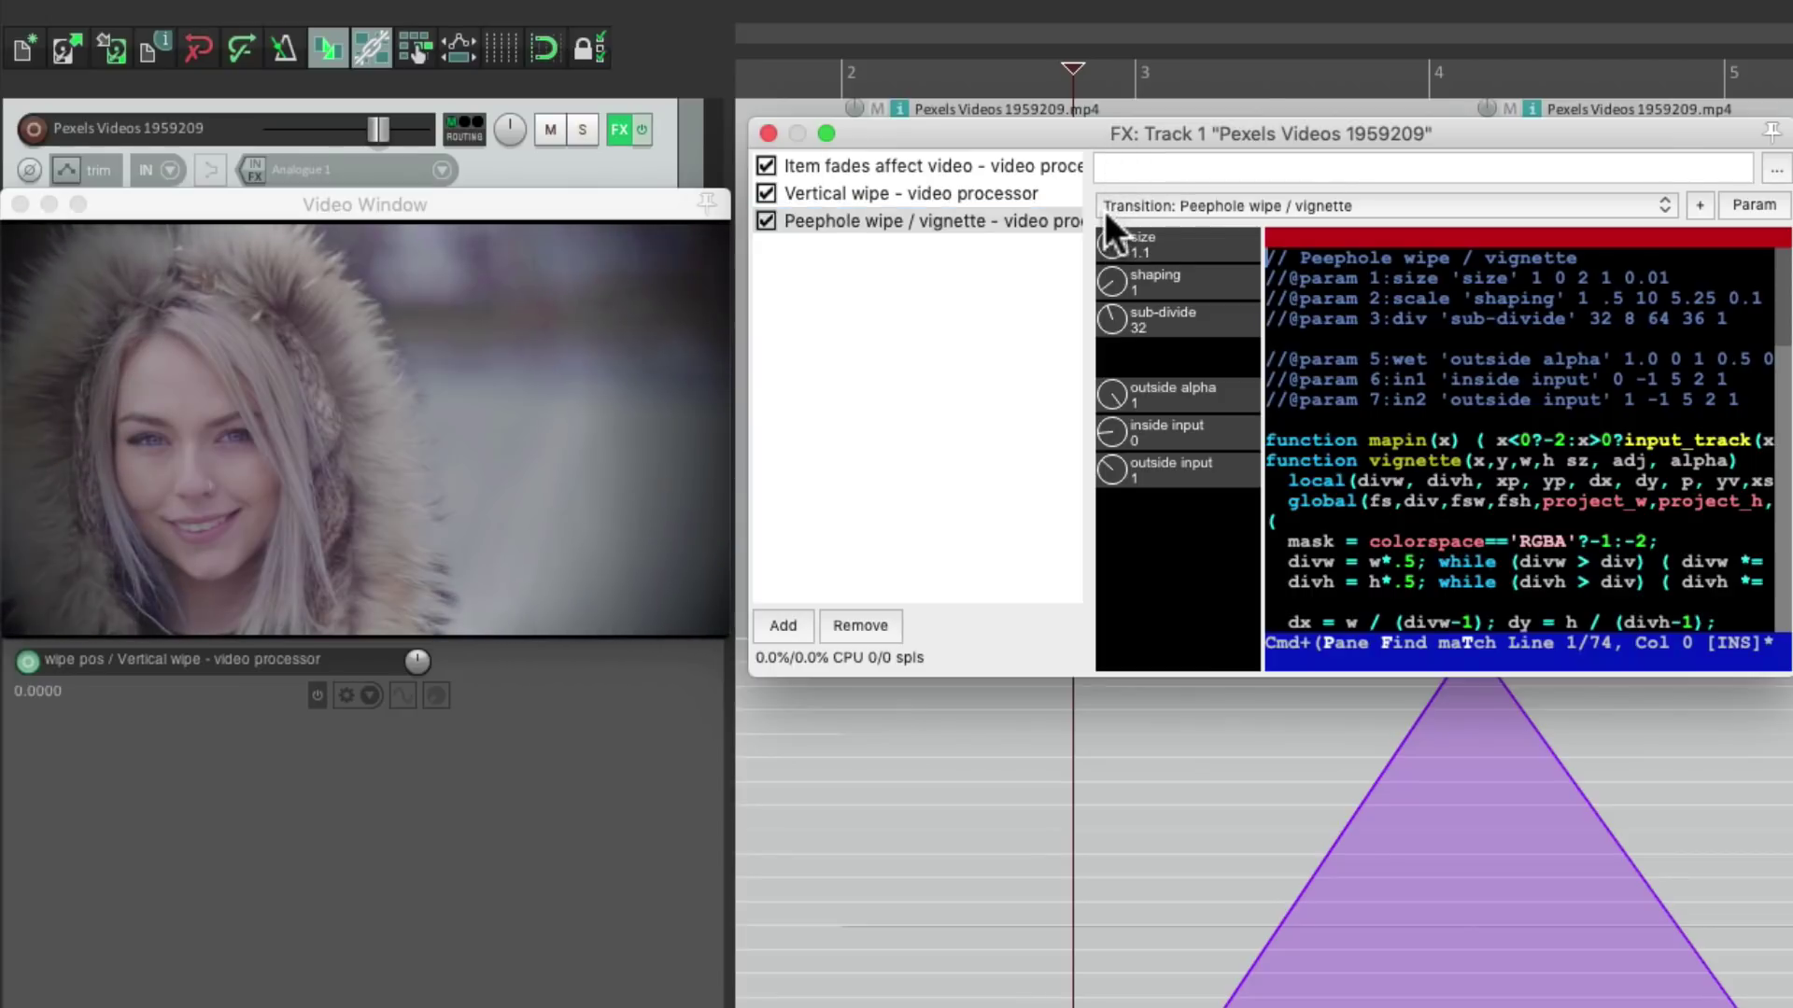
click(1021, 198)
key(space)
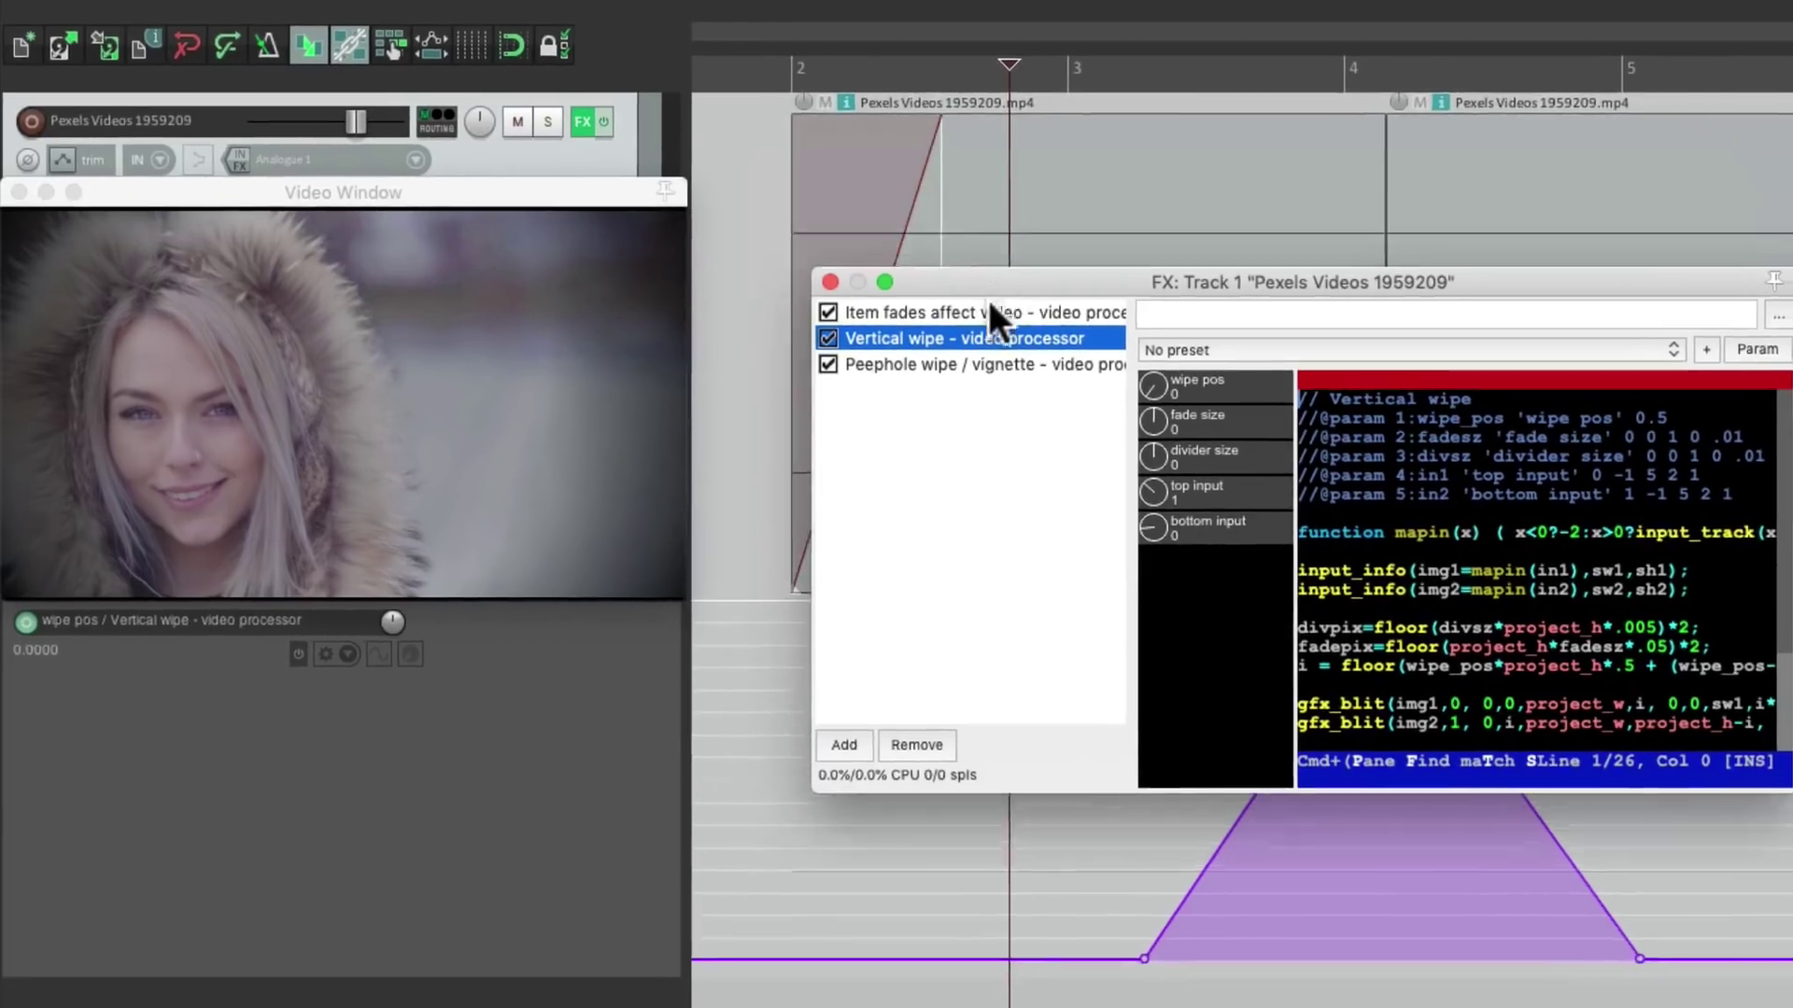
Alt-drag the Peephole wipe / vignette effect from the track chain onto the first clip, then preview.
drag(983, 325, 942, 468)
click(1012, 558)
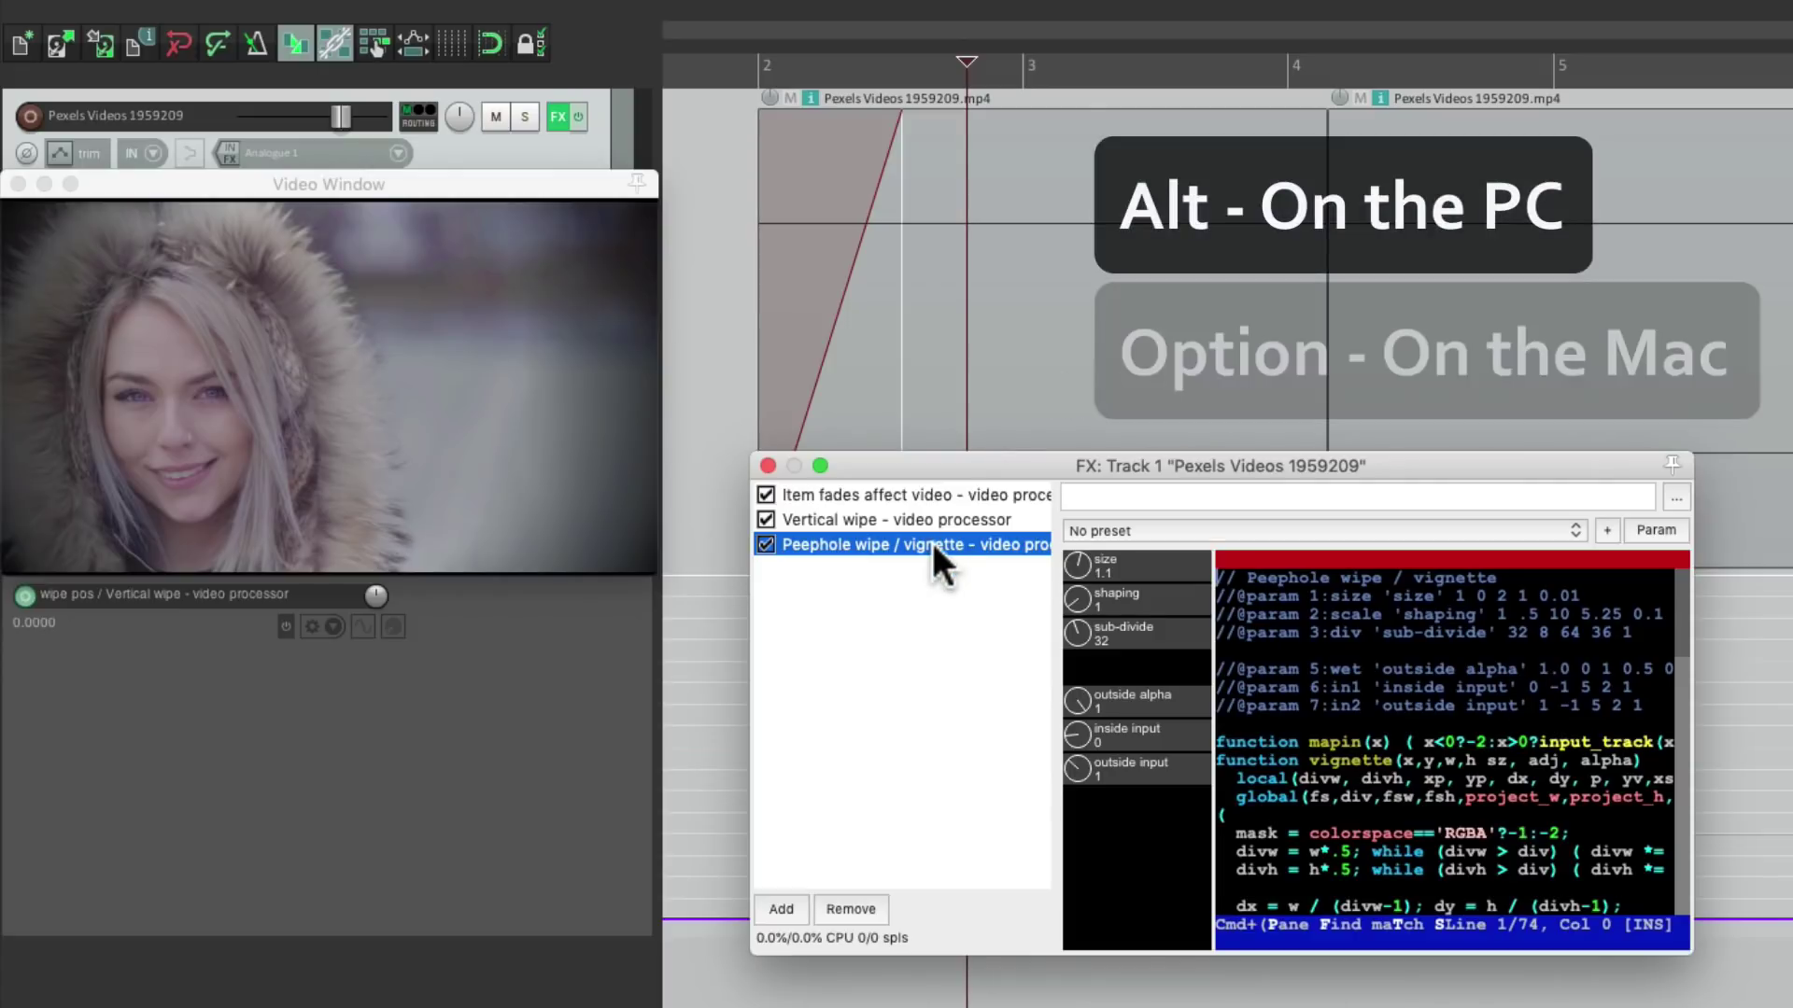
drag(931, 542, 1042, 231)
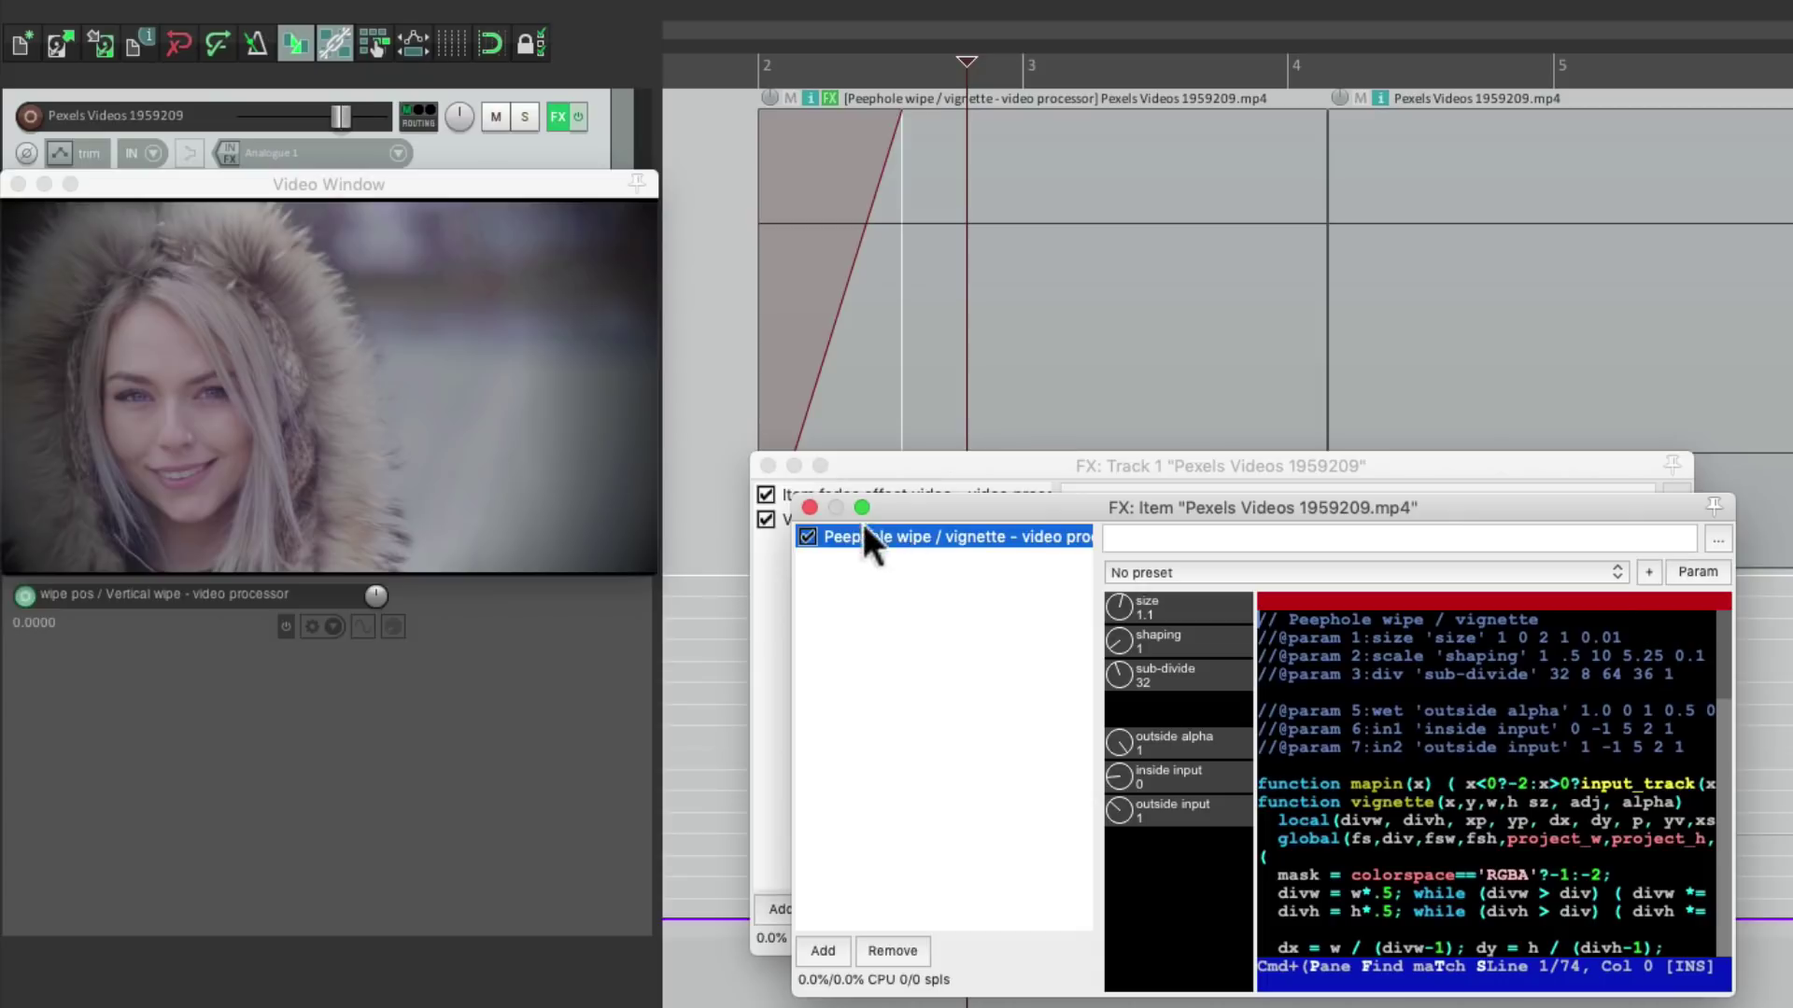
click(809, 506)
click(766, 465)
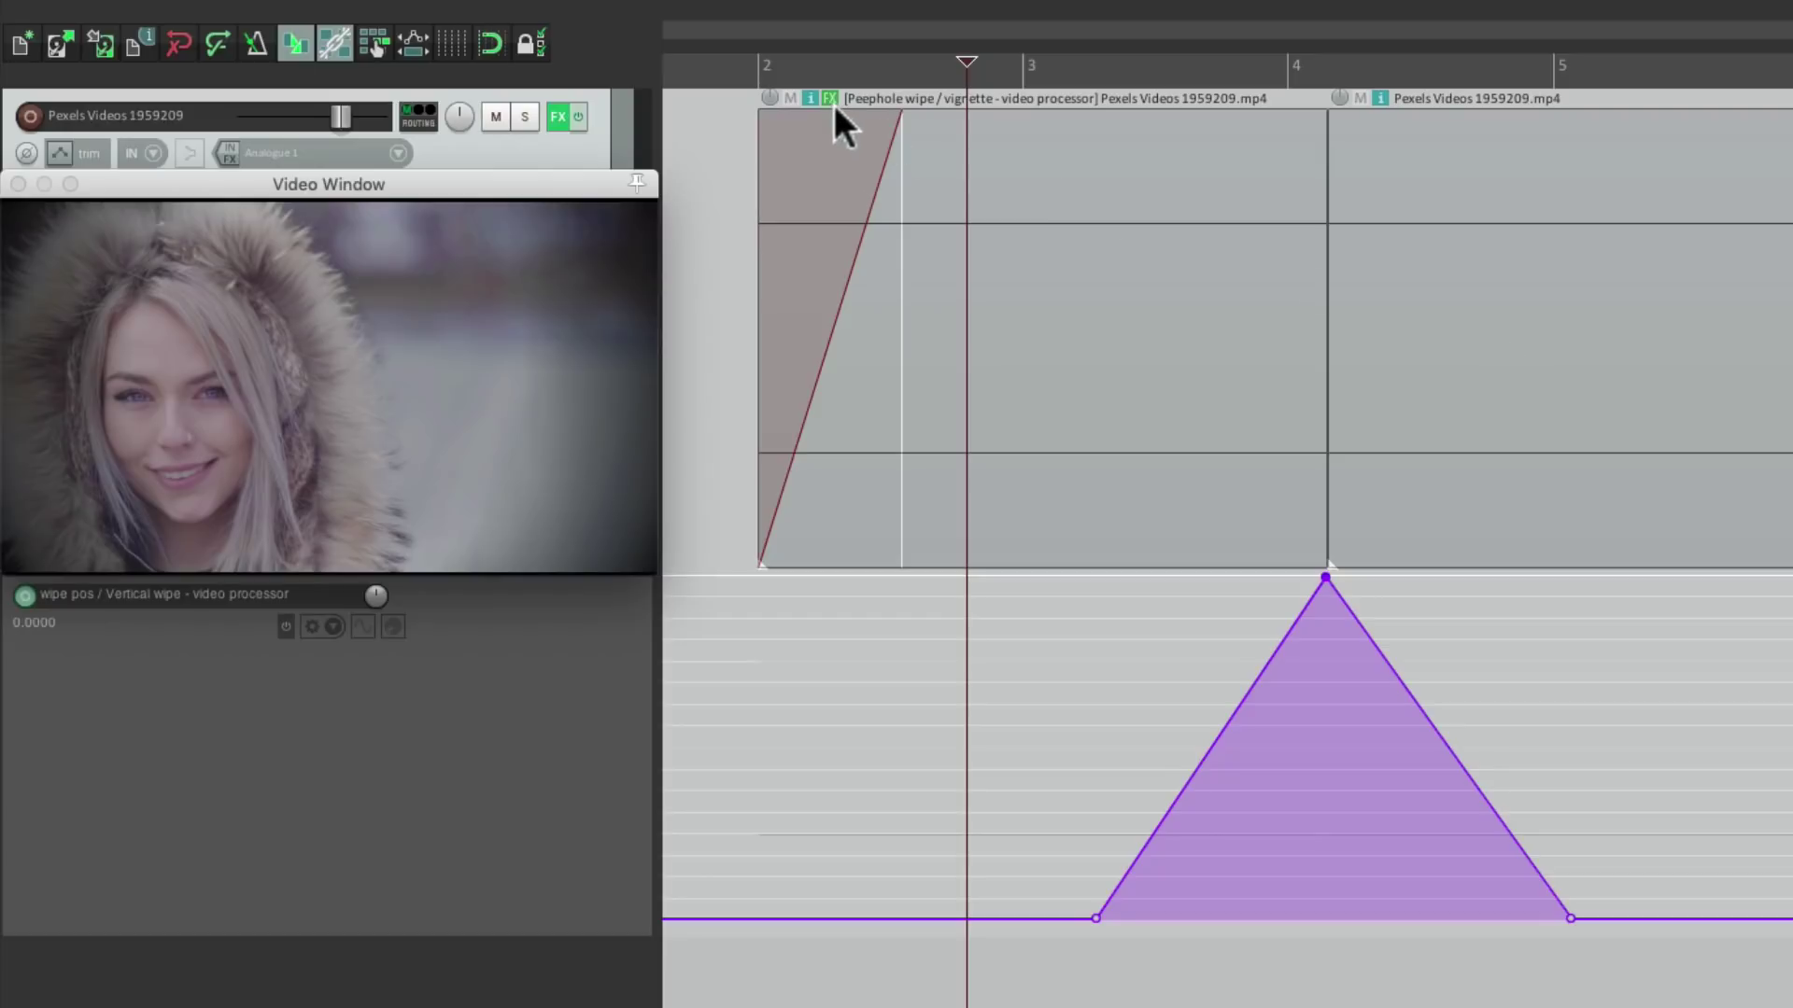
key(space)
Lower the second clip's Peephole wipe / vignette size to 0.54 for a small oval peephole.
click(829, 98)
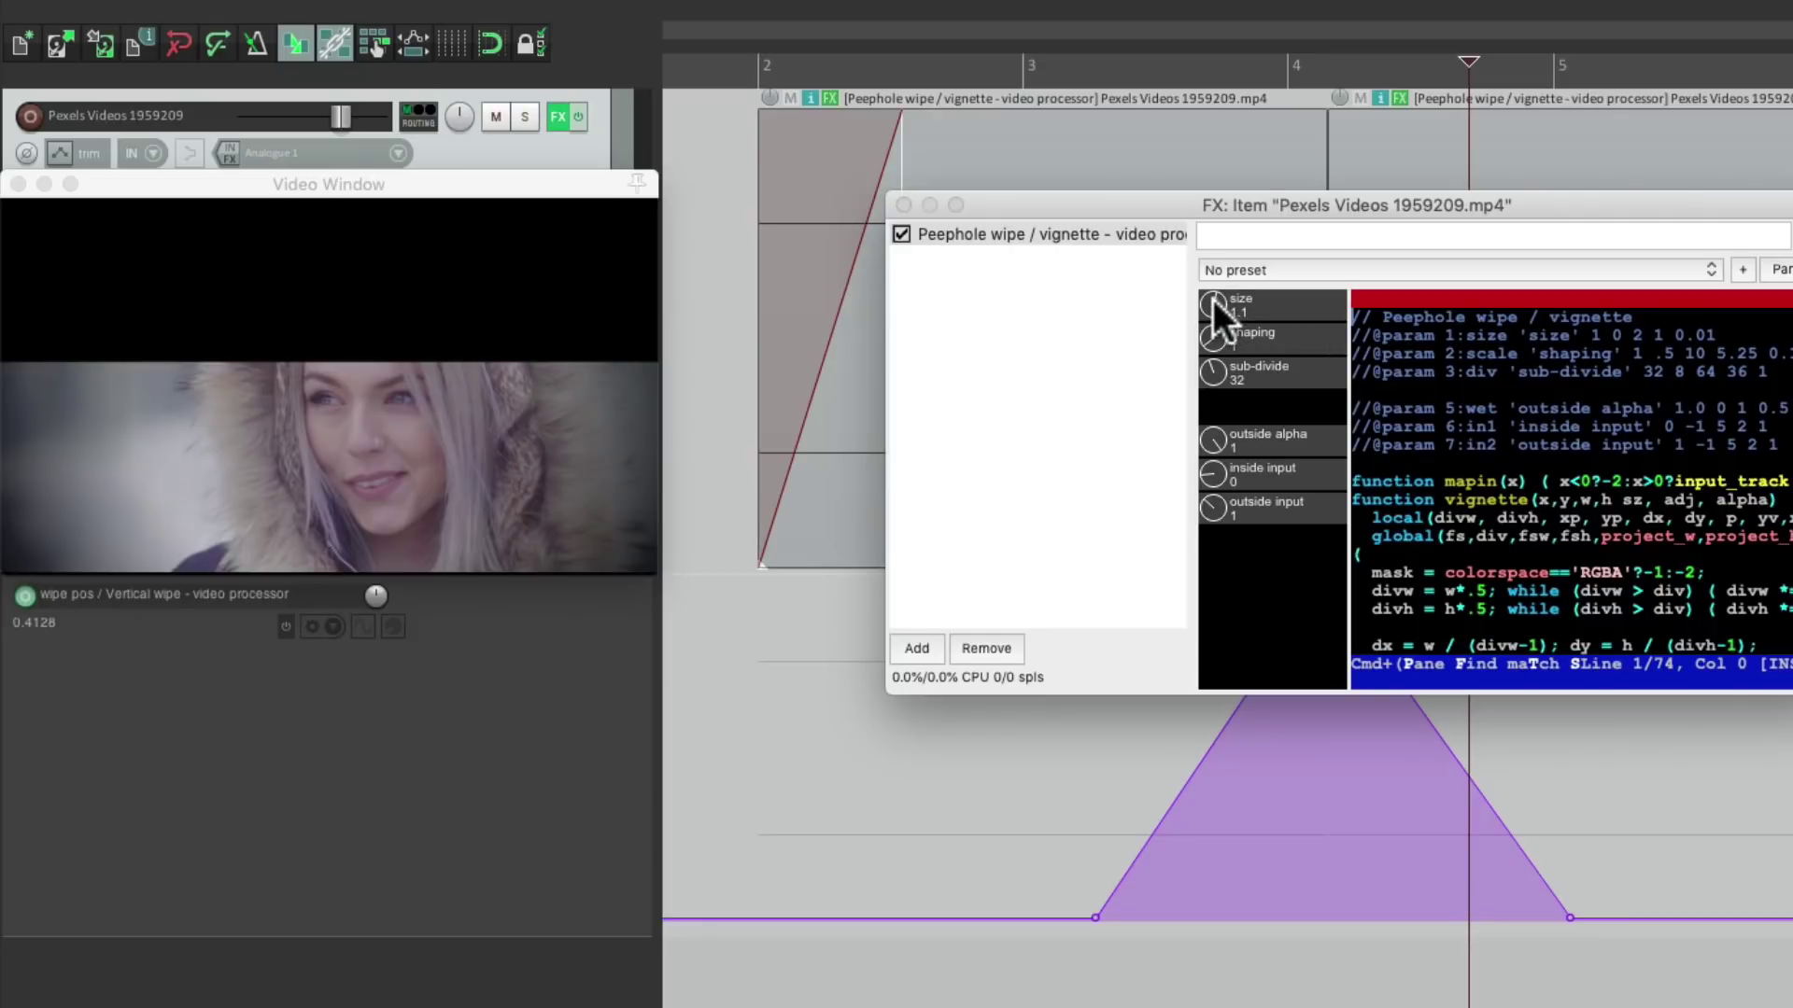
drag(1213, 299, 1203, 446)
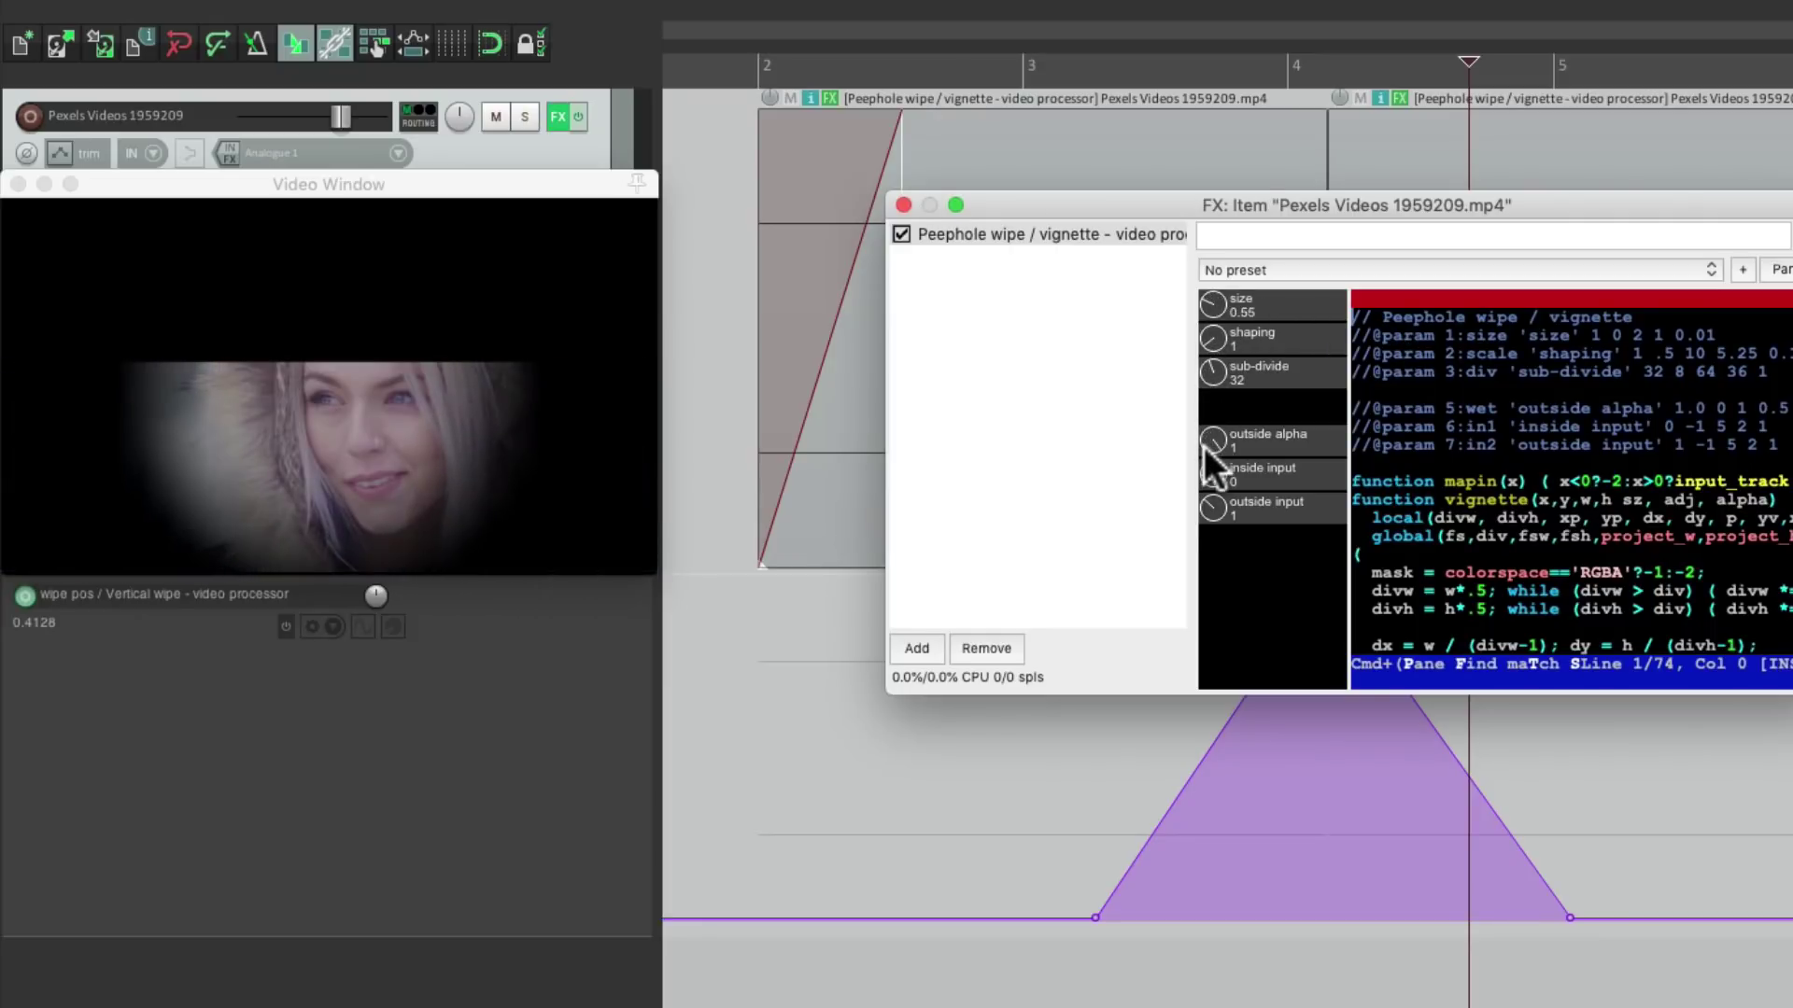
click(905, 206)
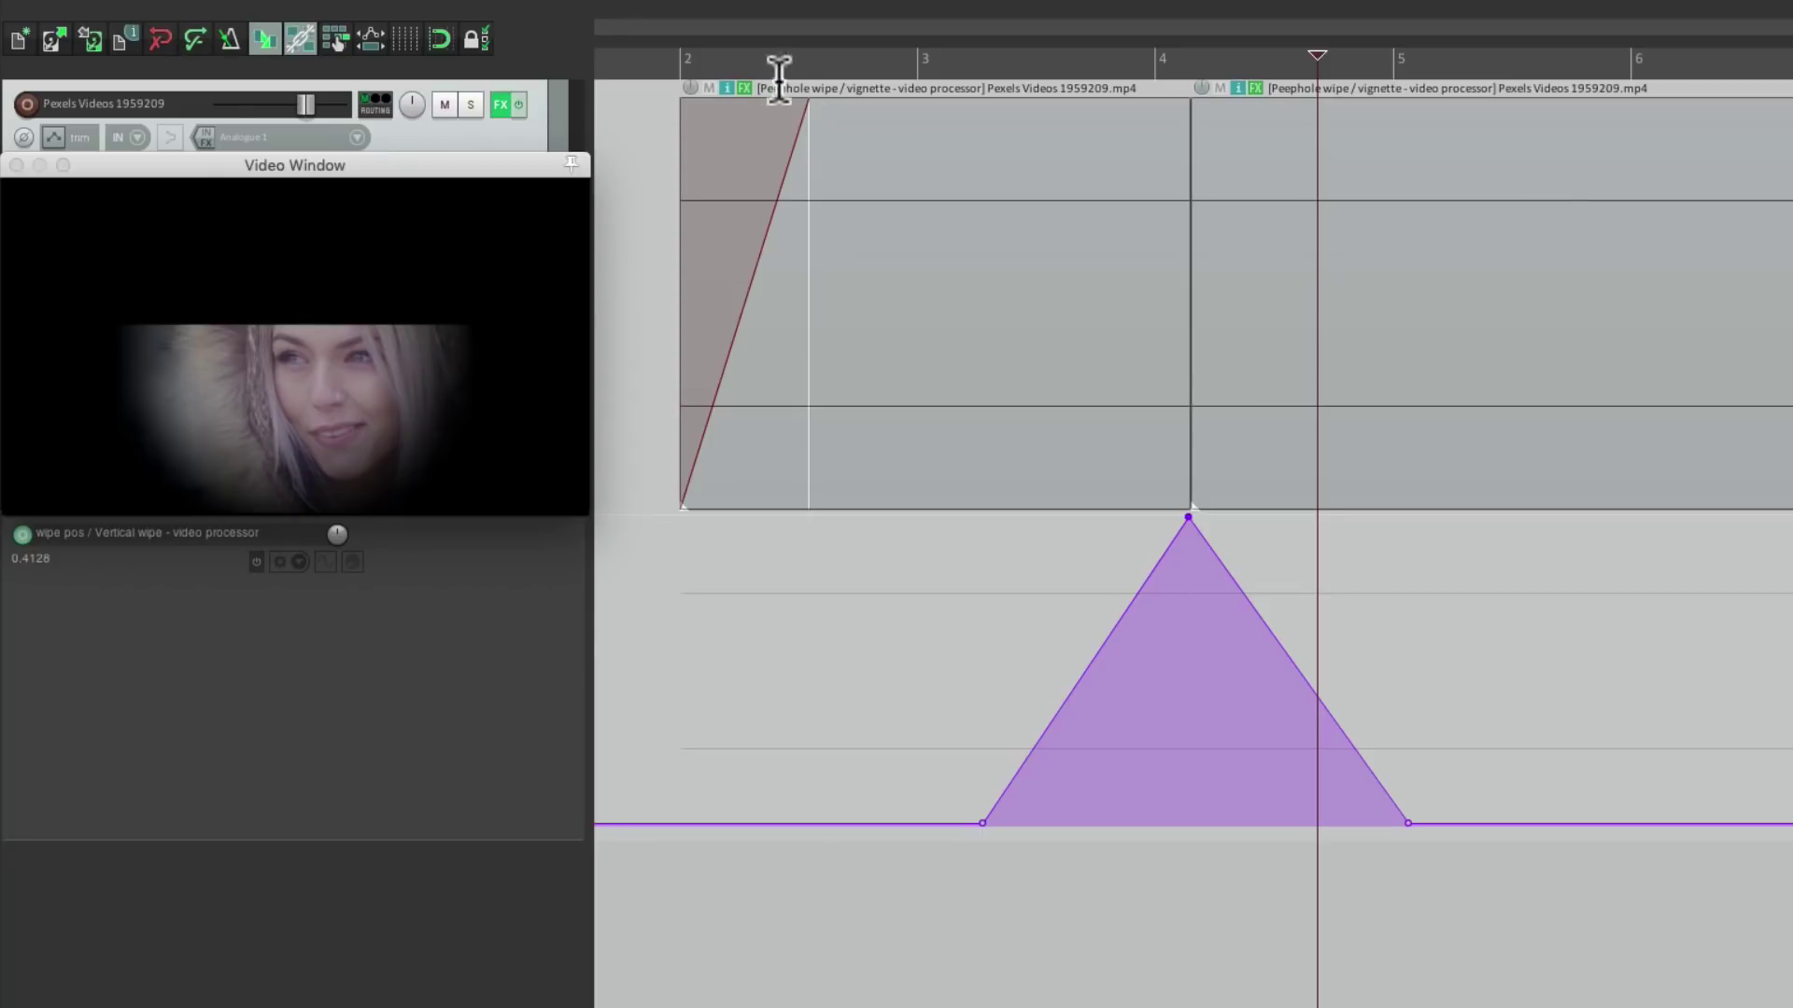
click(659, 58)
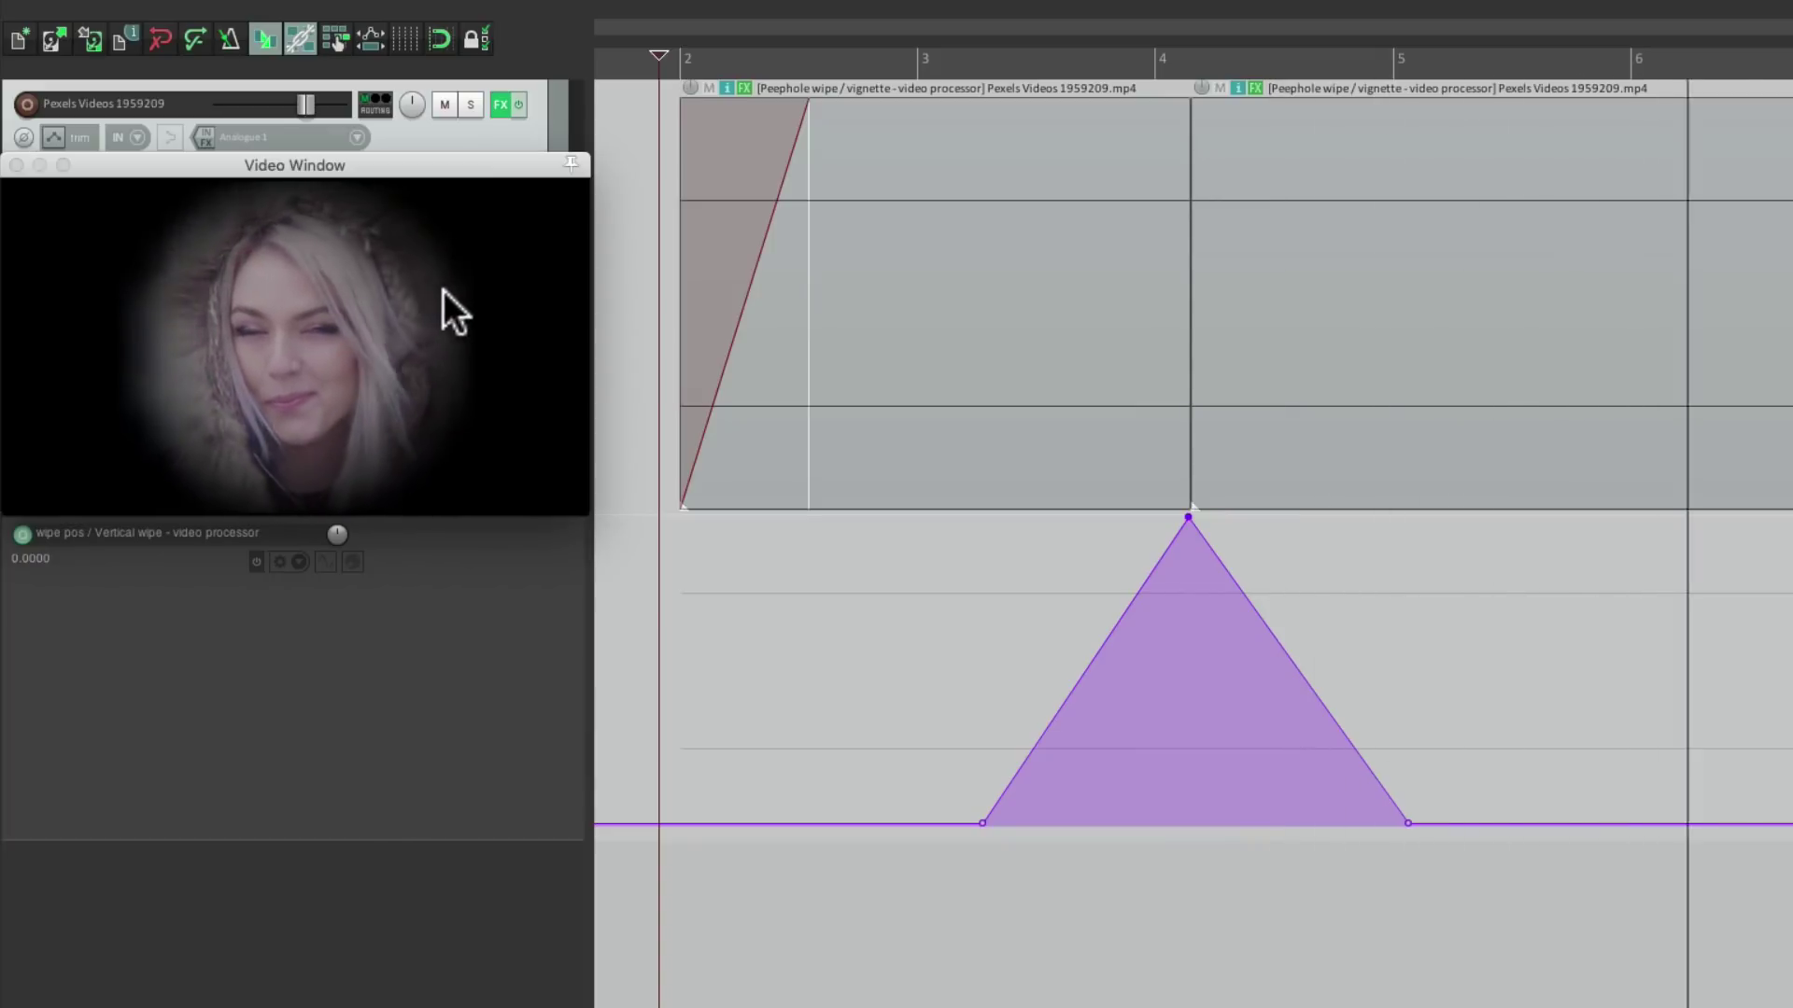
click(910, 42)
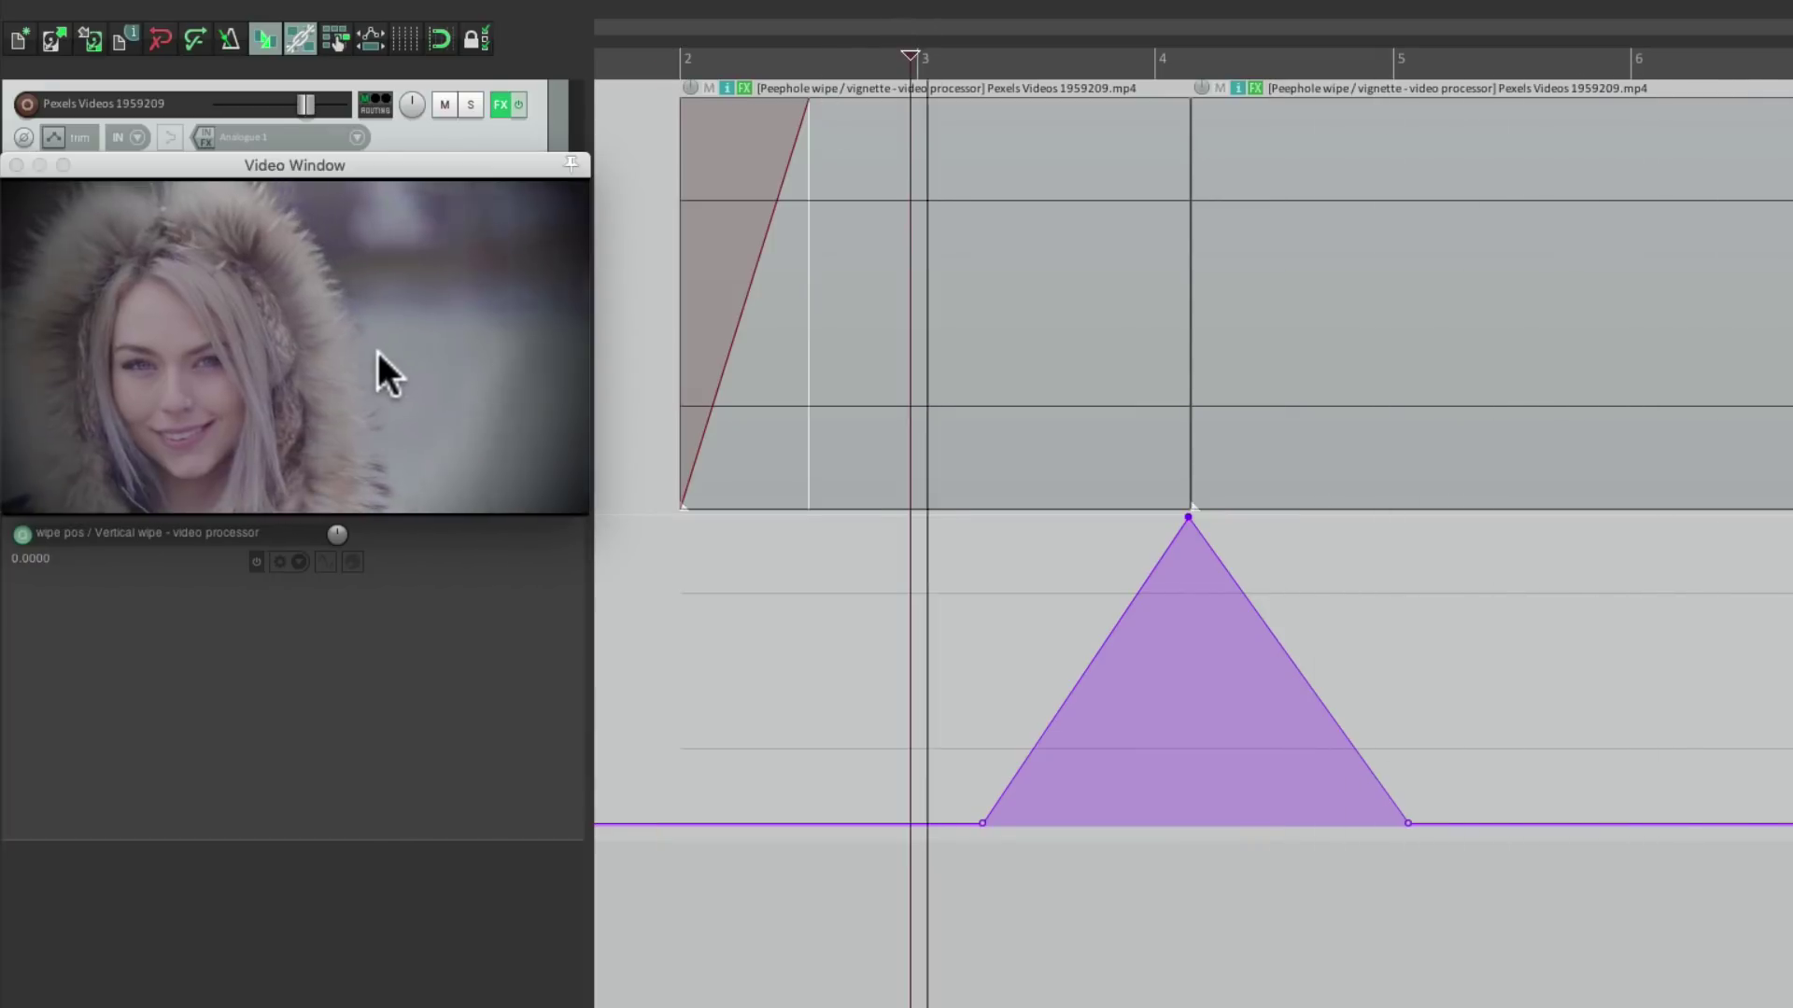